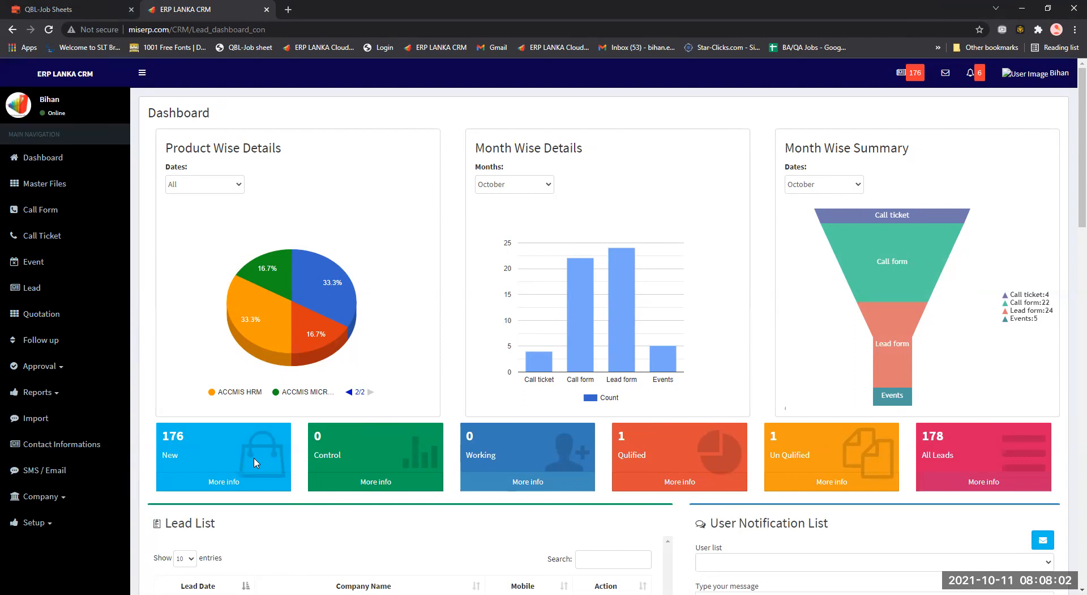
Scroll down the dashboard and open More info for the 176 new leads.
scroll(255, 463, down, 1)
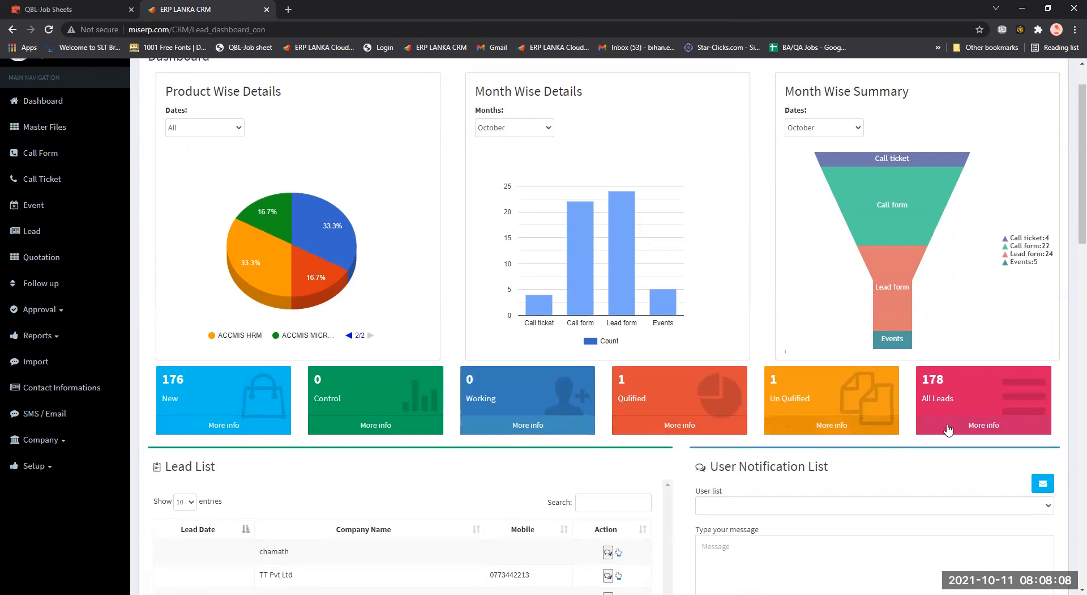
scroll(787, 407, down, 1)
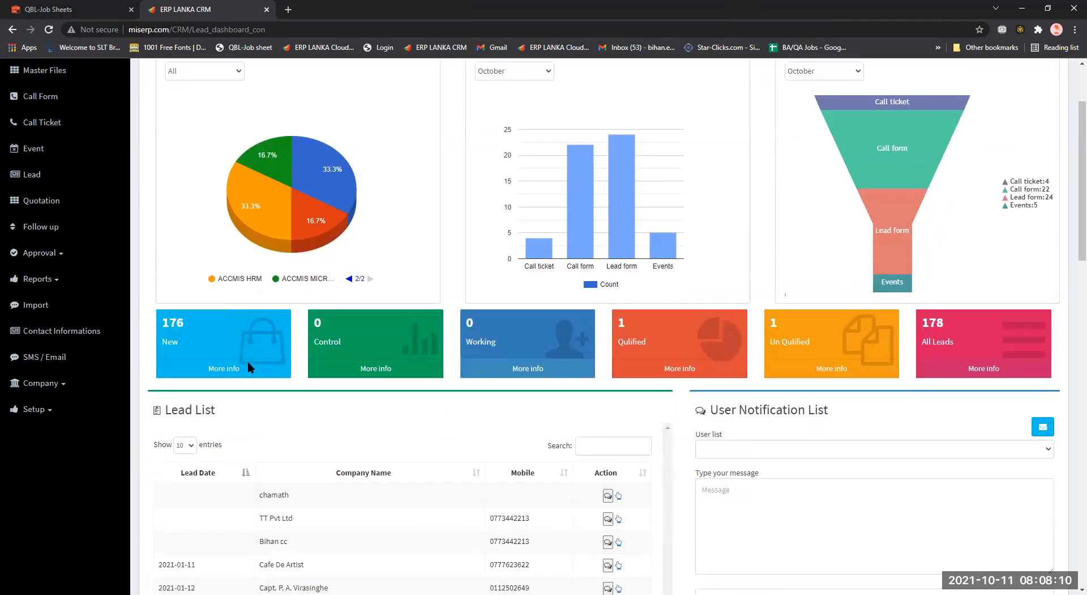
click(212, 374)
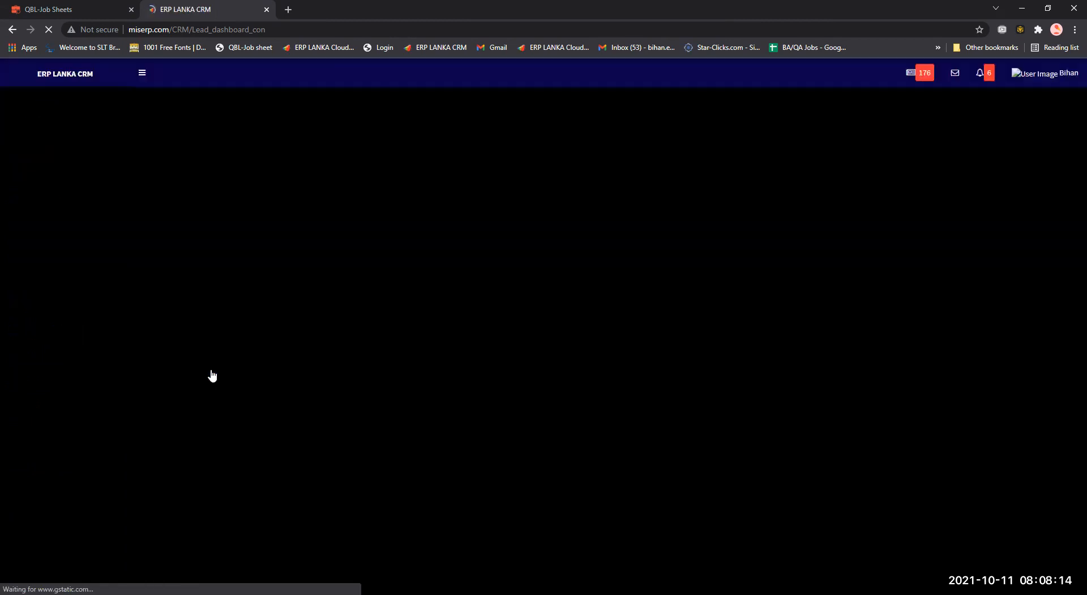
scroll(212, 376, down, 4)
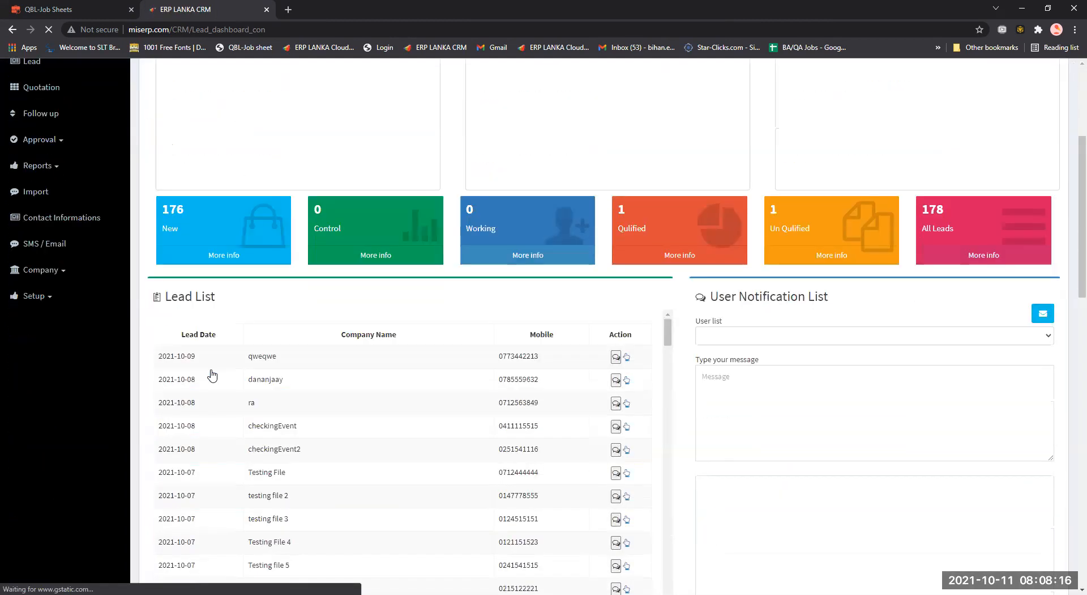
scroll(212, 376, up, 4)
scroll(212, 376, down, 3)
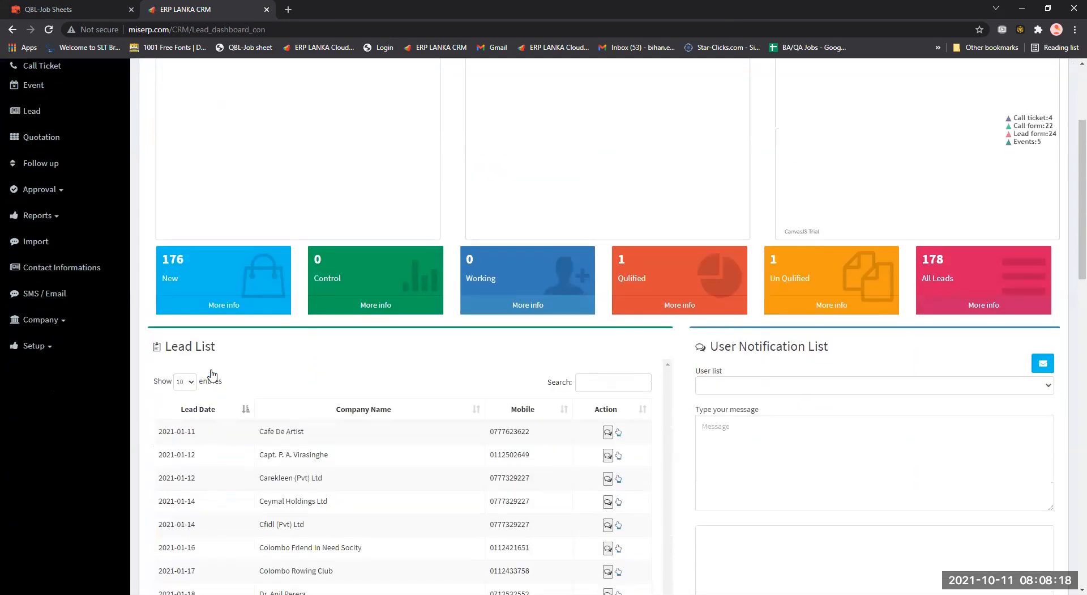
scroll(213, 376, down, 2)
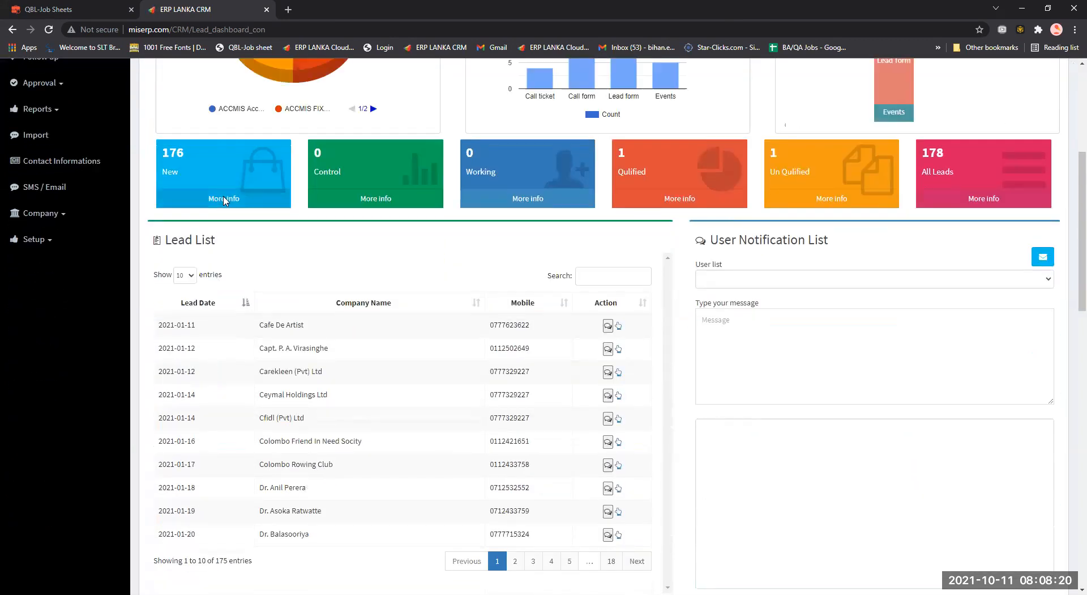
click(224, 200)
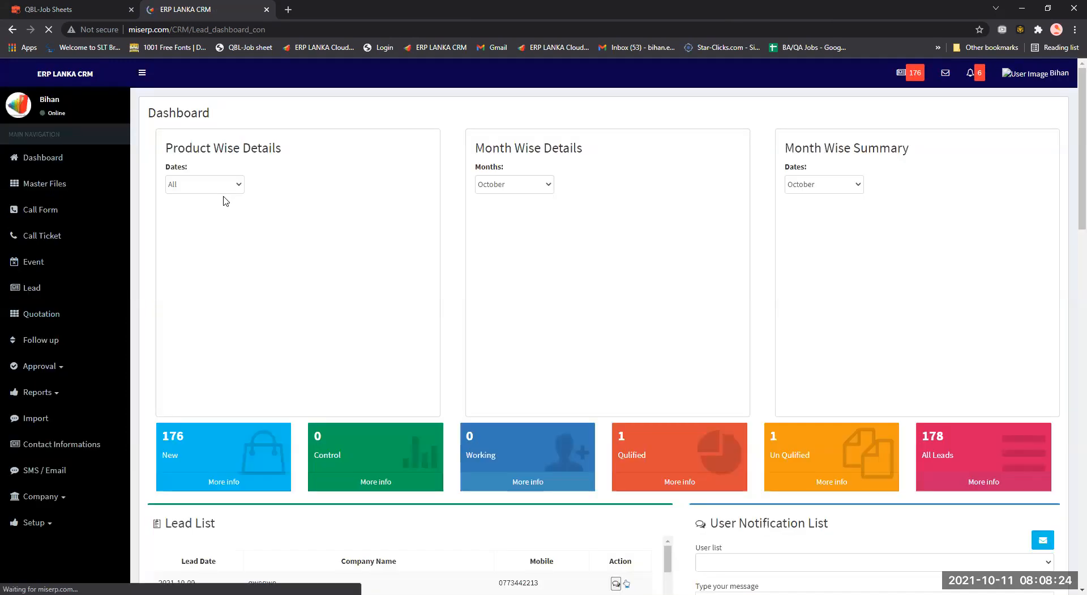
scroll(226, 201, down, 10)
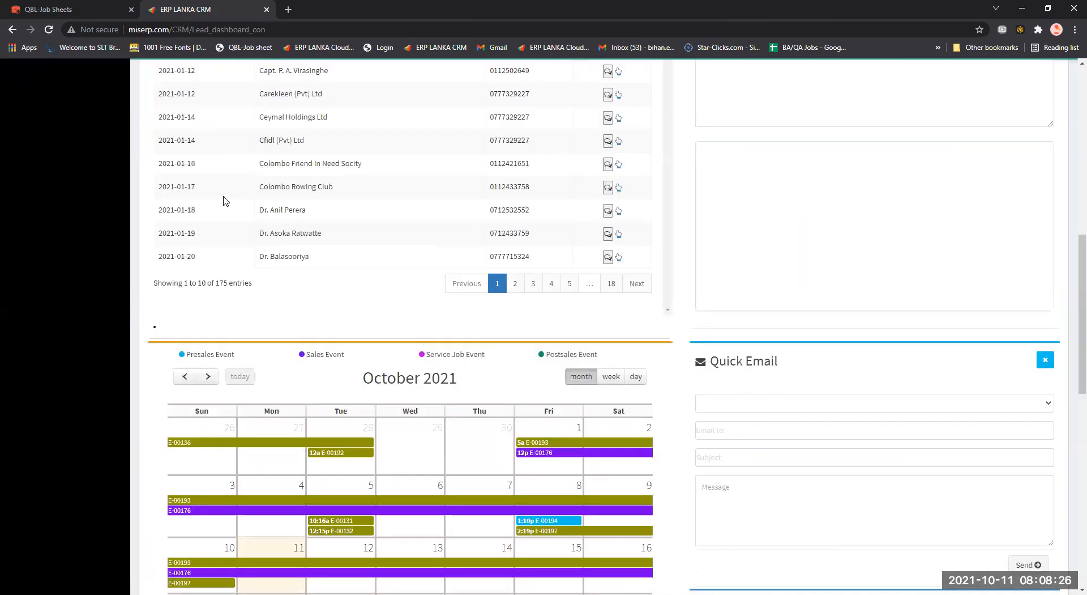
scroll(226, 201, up, 3)
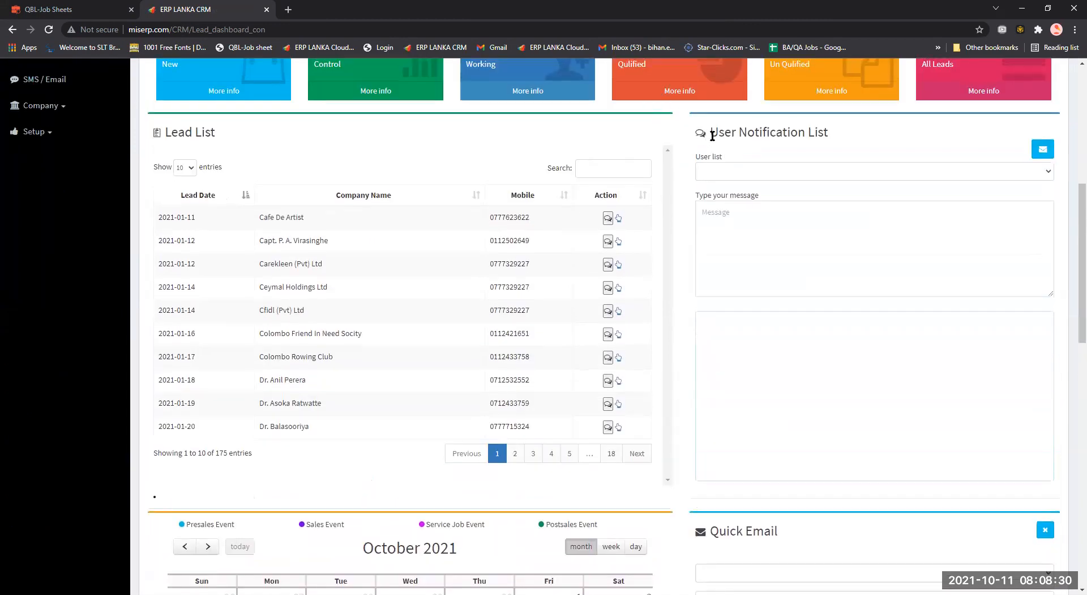
Try several notification recipients, settle on the first user, and scroll to the October 2021 calendar.
click(755, 175)
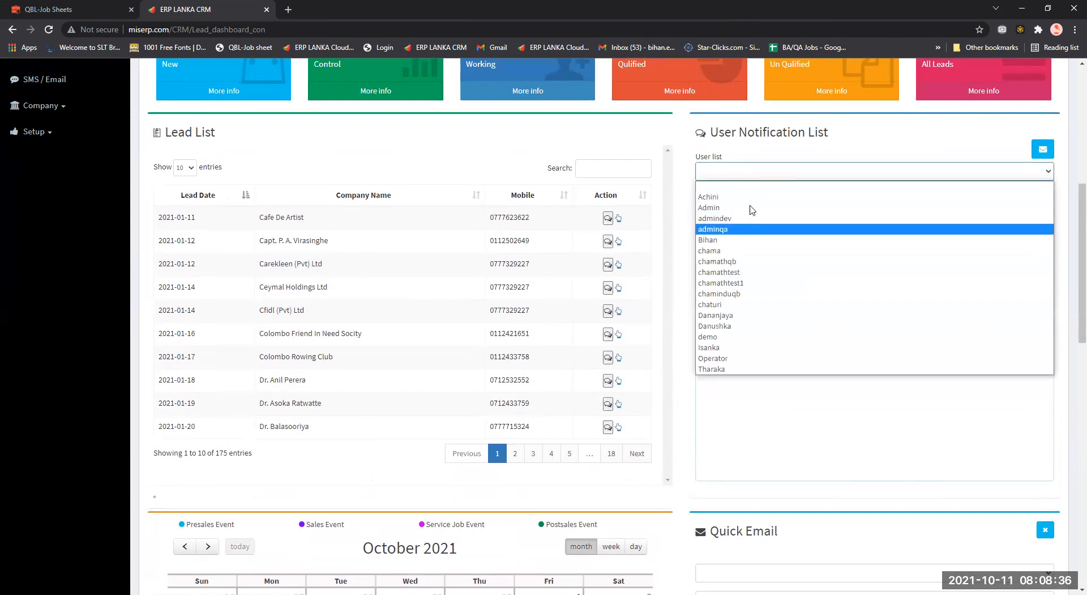
click(752, 208)
click(717, 172)
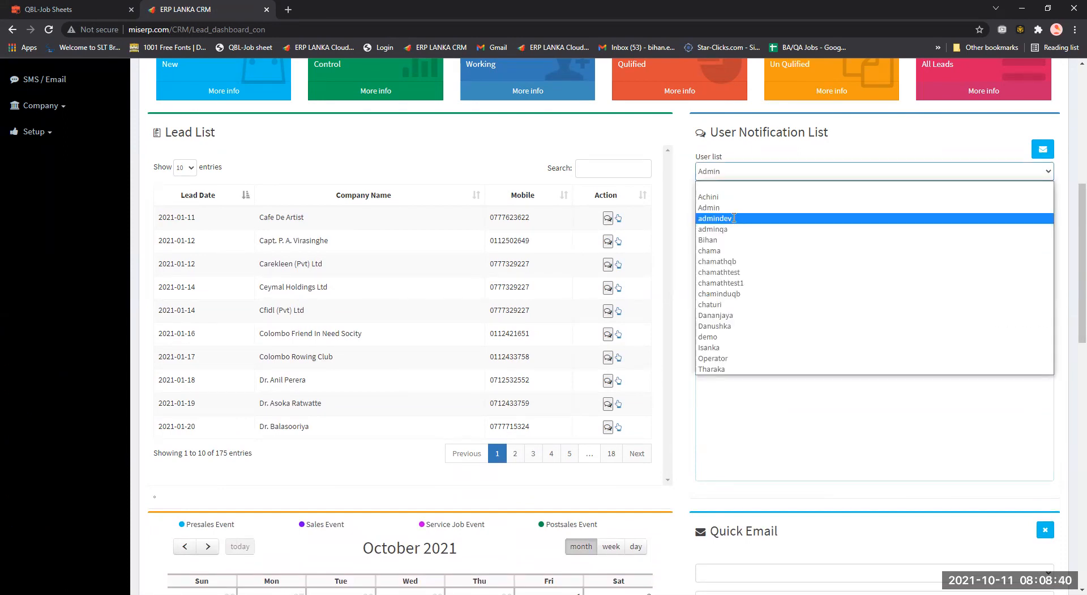
click(735, 219)
click(735, 171)
click(736, 226)
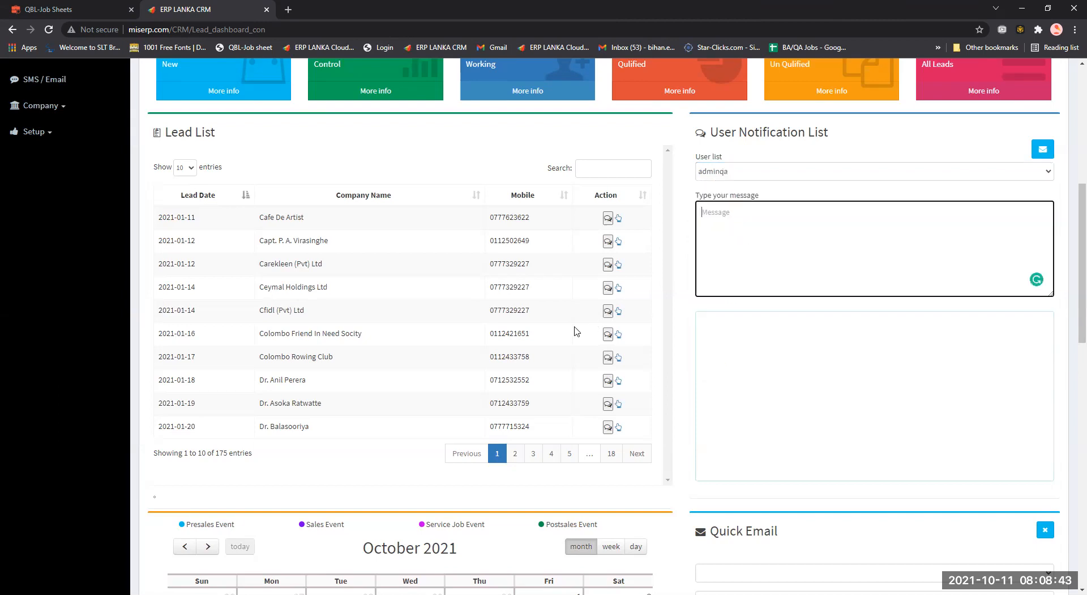
click(715, 173)
scroll(521, 234, down, 3)
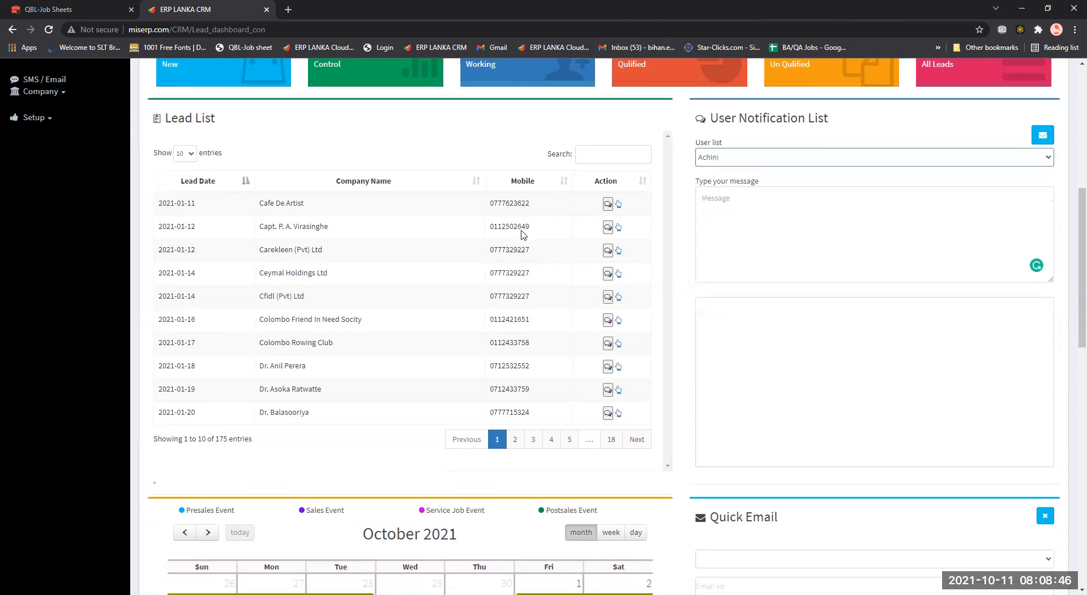
scroll(520, 238, down, 3)
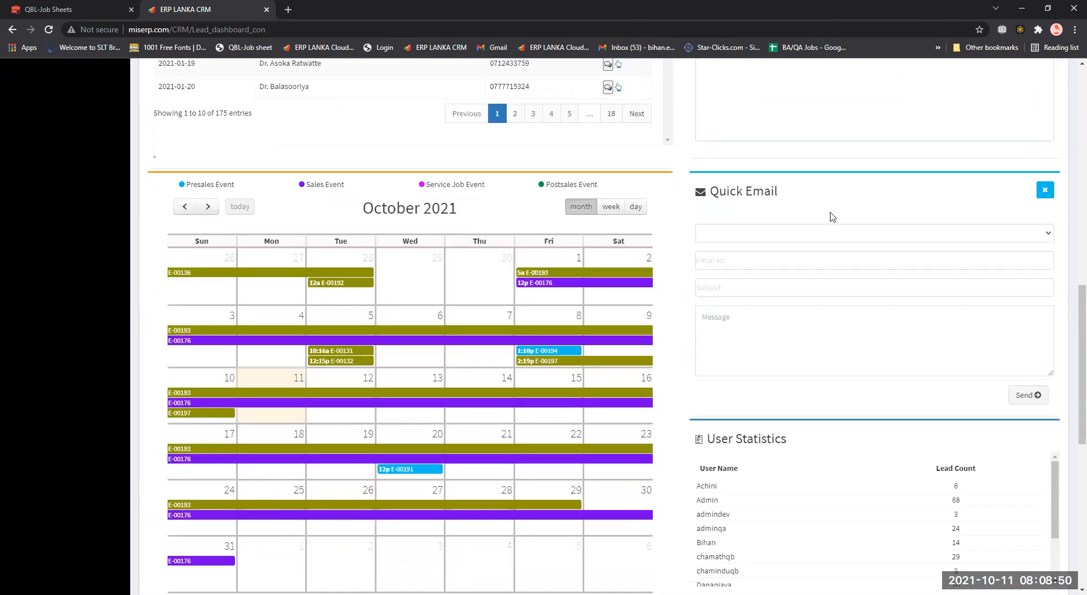
Set browser zoom to 90% and scroll through the calendar, User Statistics and All Events.
key(ctrl+minus)
key(ctrl+minus)
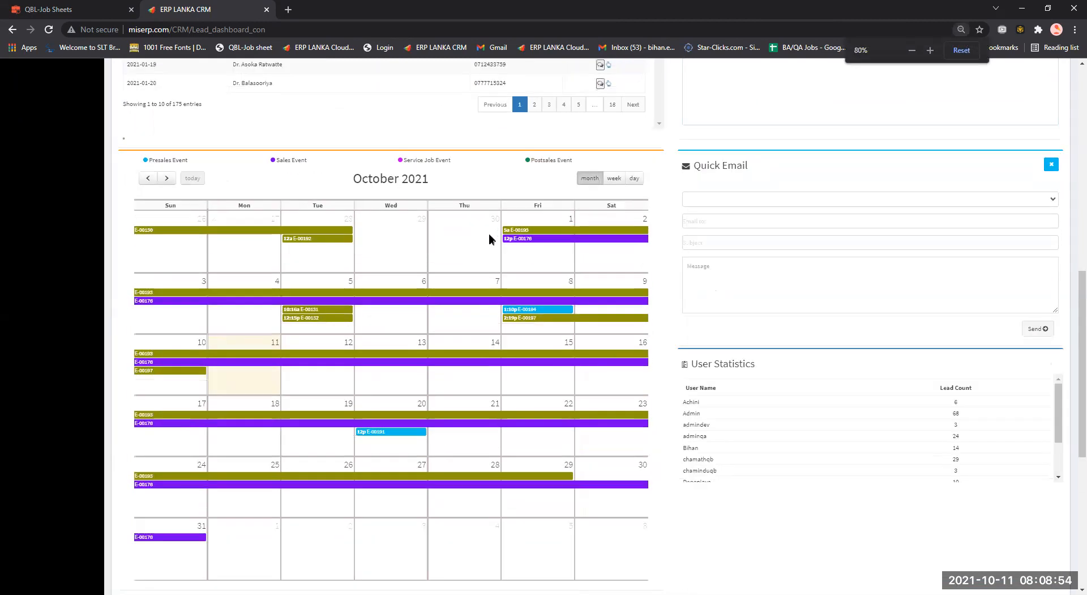
key(ctrl+plus)
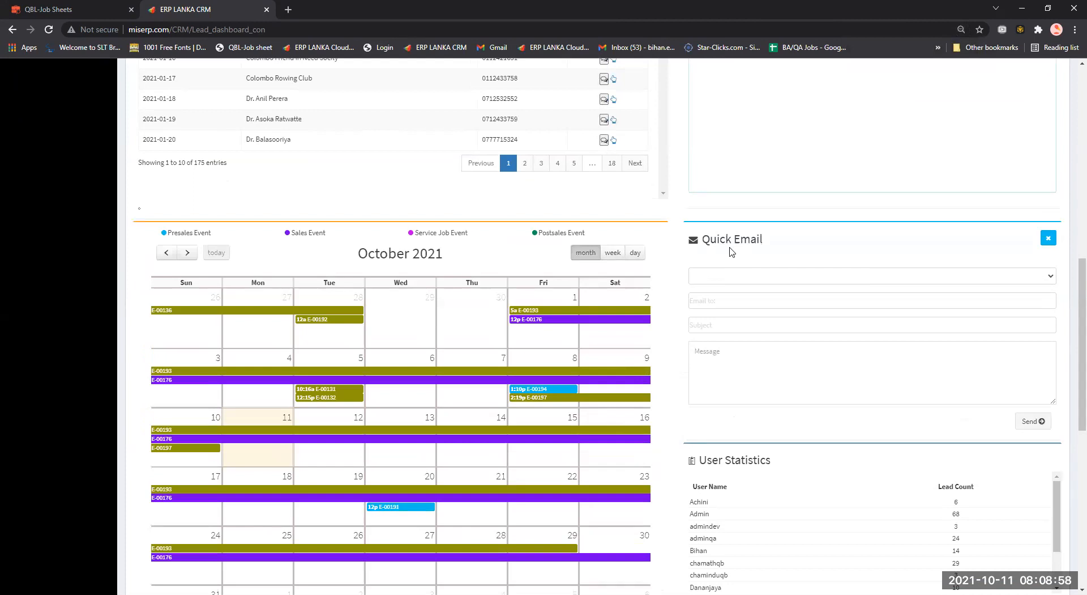
scroll(731, 251, down, 3)
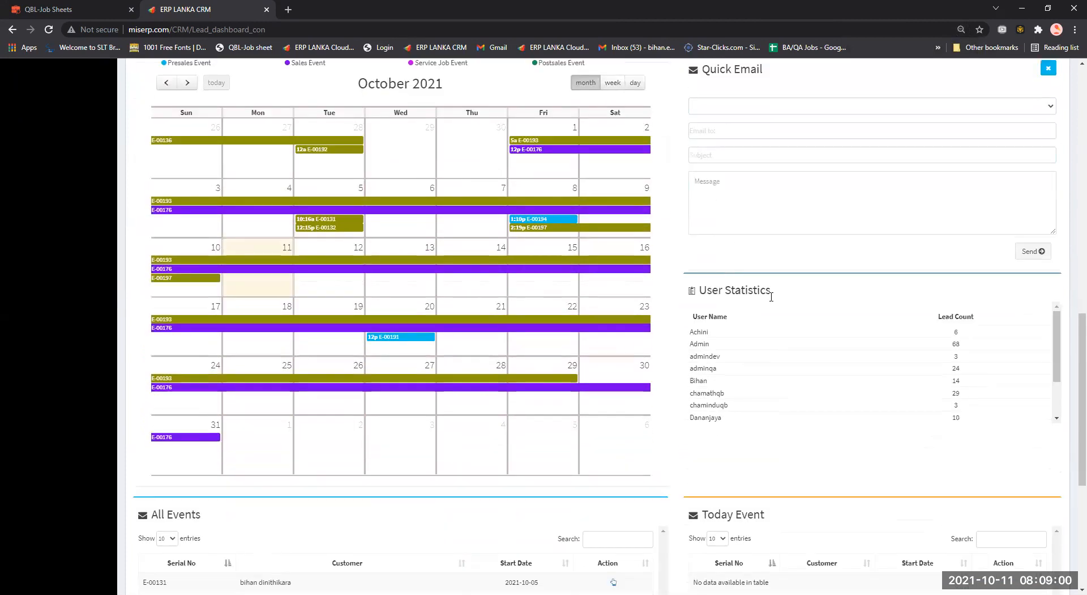
scroll(824, 356, down, 1)
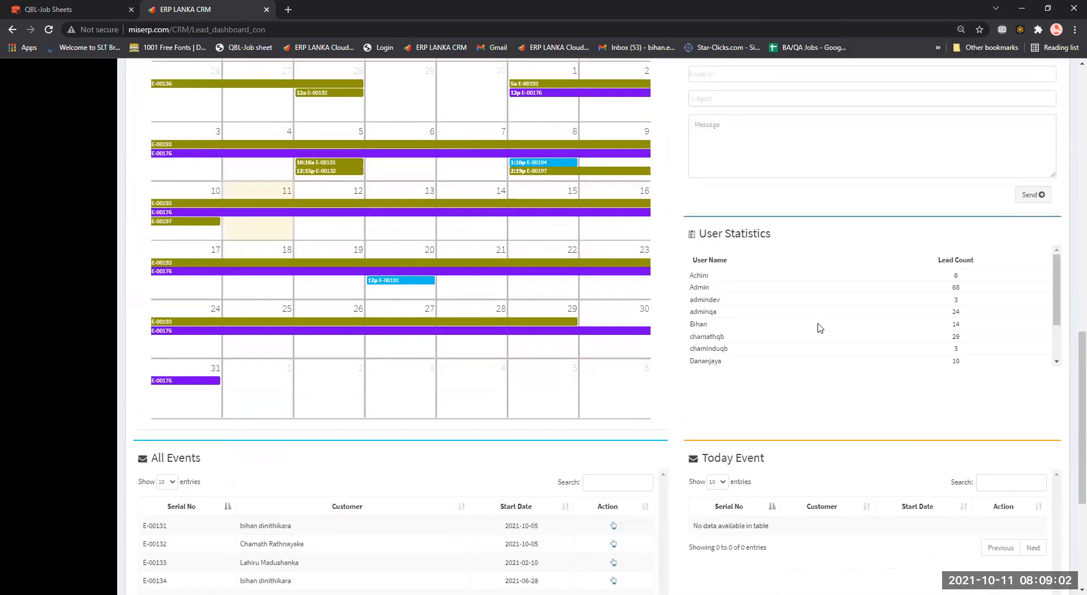
scroll(820, 326, down, 1)
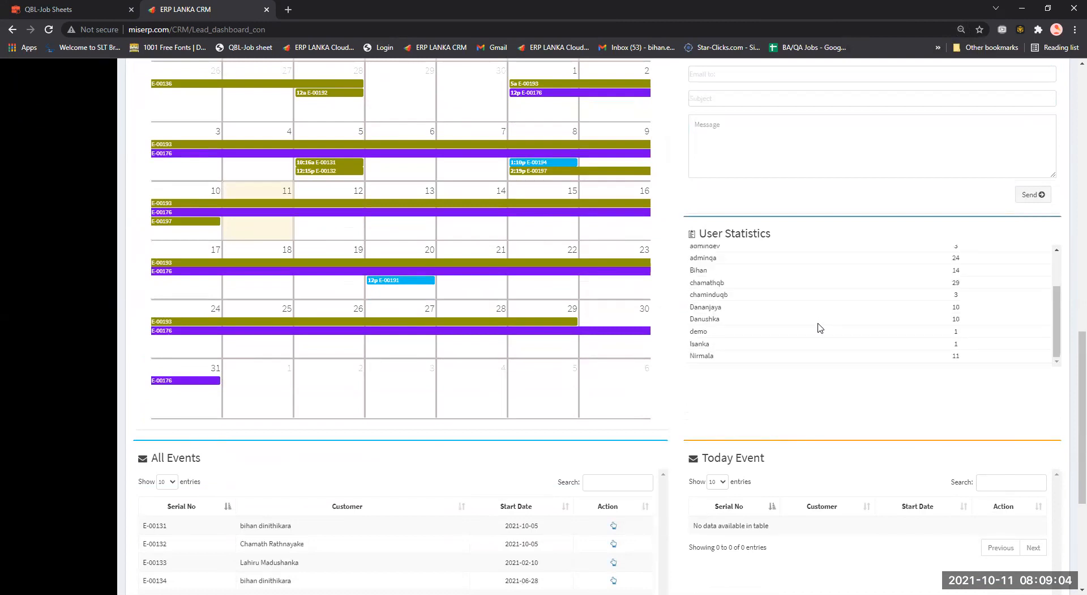
scroll(820, 327, up, 2)
scroll(819, 327, down, 2)
scroll(255, 437, down, 1)
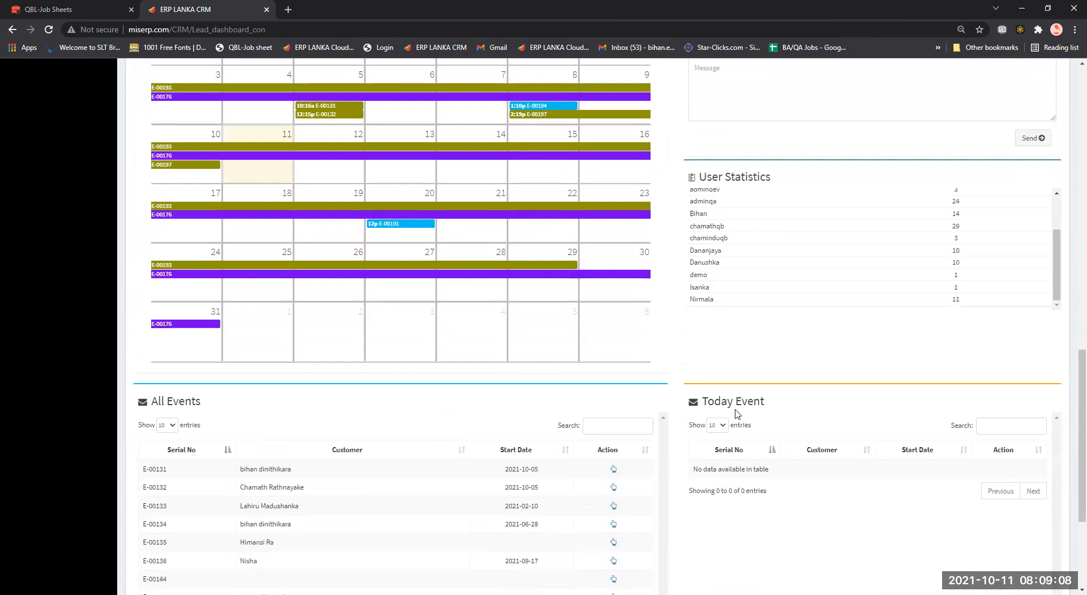
scroll(738, 413, down, 3)
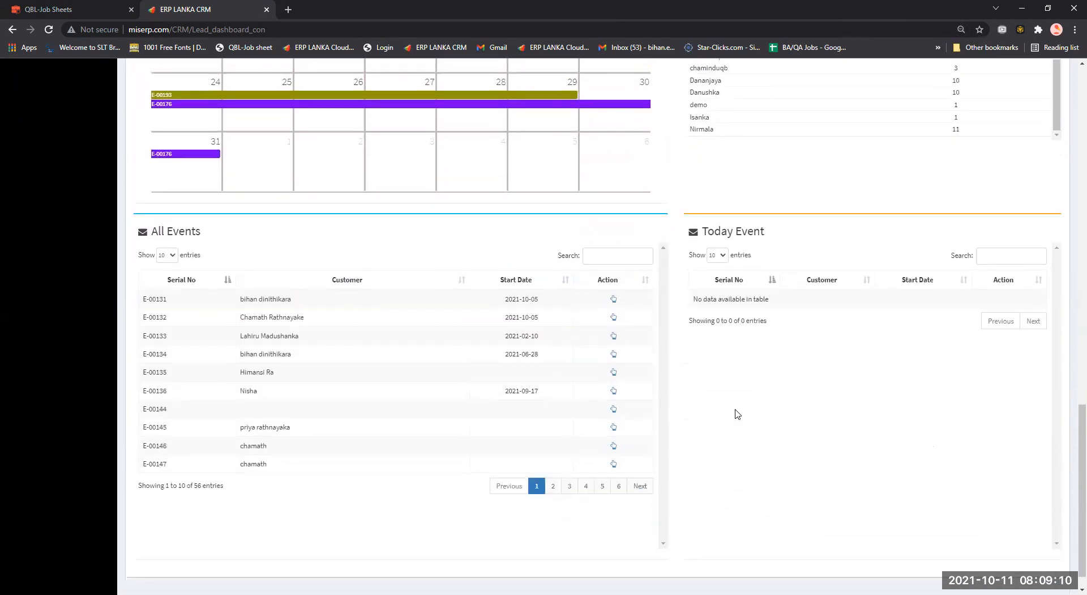
scroll(737, 413, up, 15)
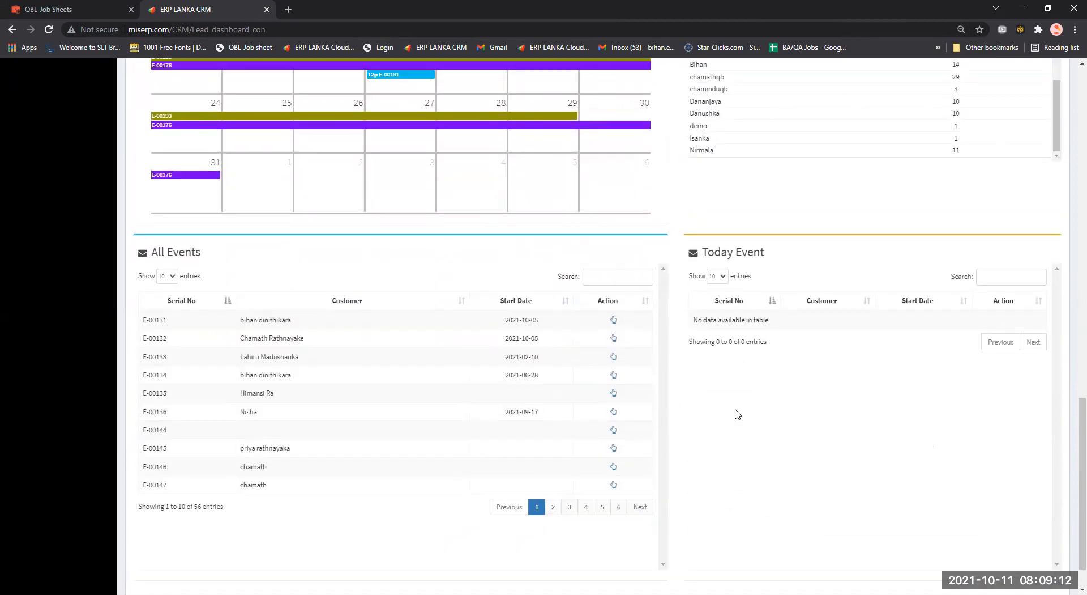
scroll(100, 203, up, 3)
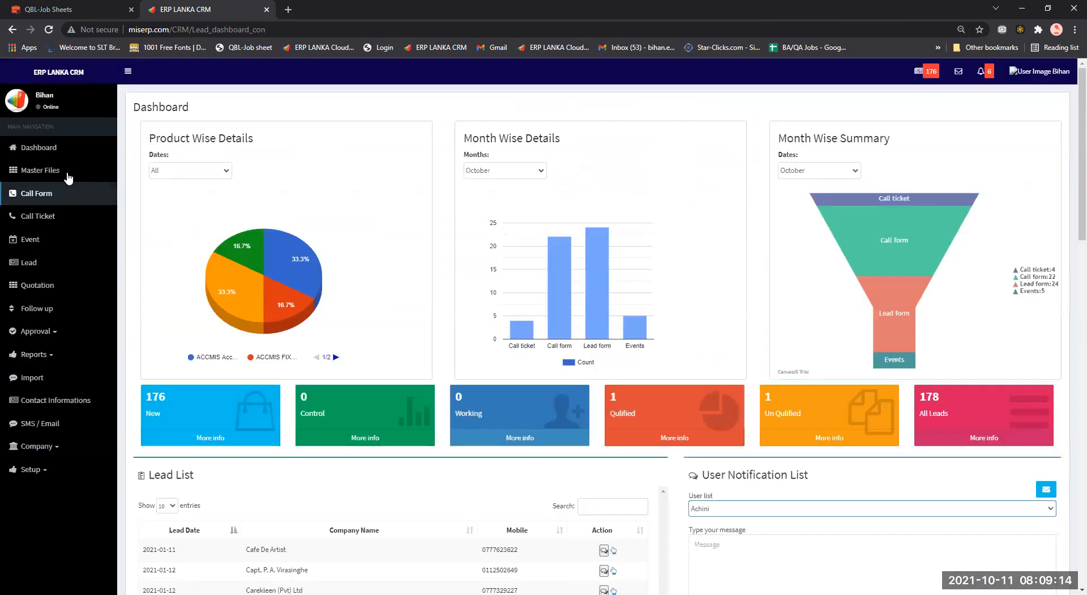
Go to Master Files and open the Customer List of 133 customers.
click(90, 167)
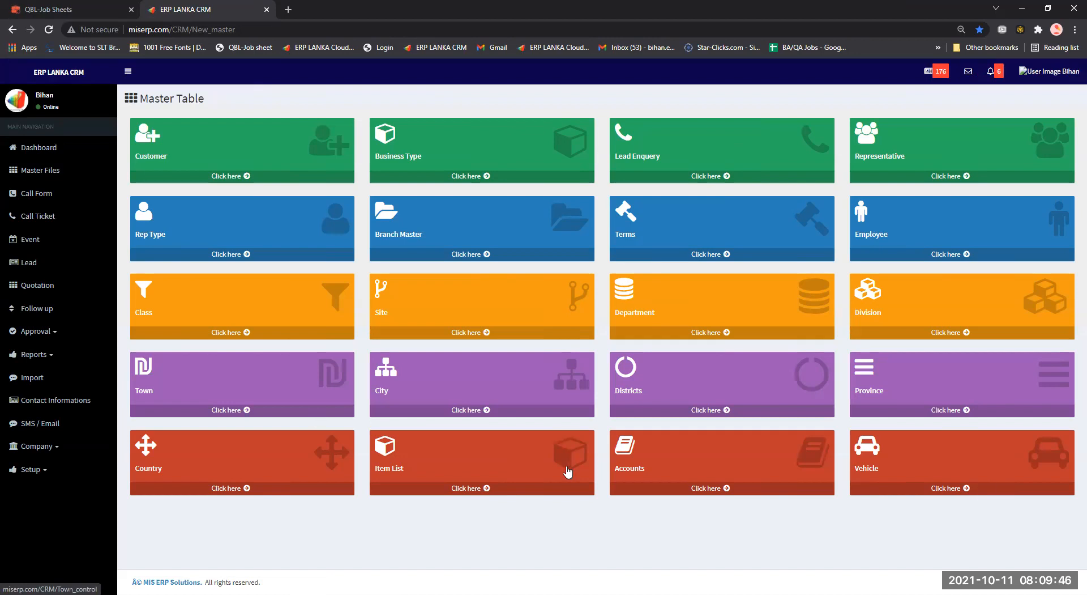
click(277, 154)
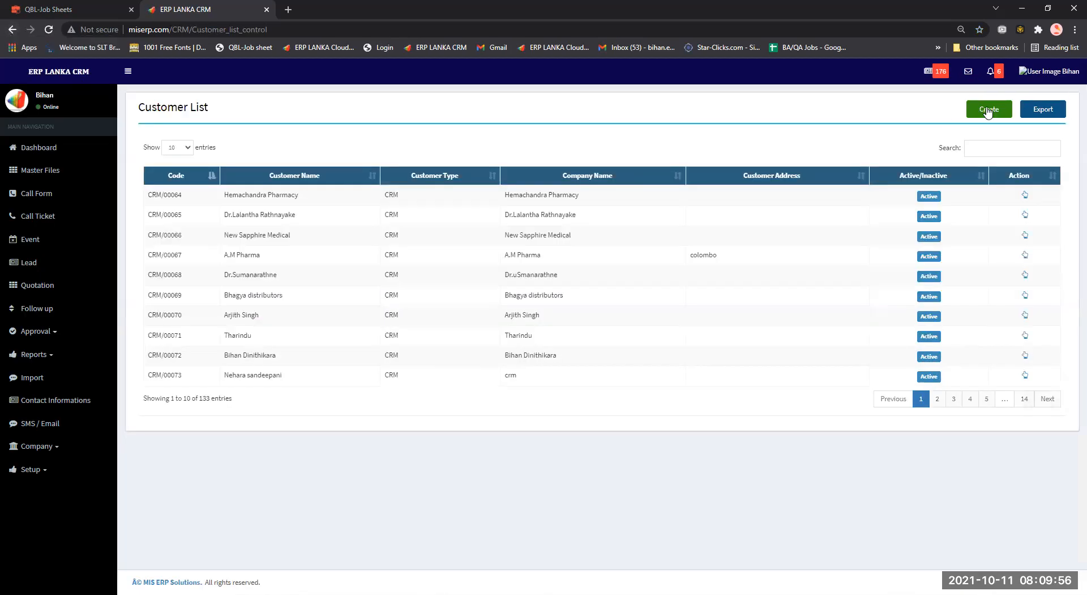
Start new customer CRM/00194 and step into the customer and company name fields.
click(989, 110)
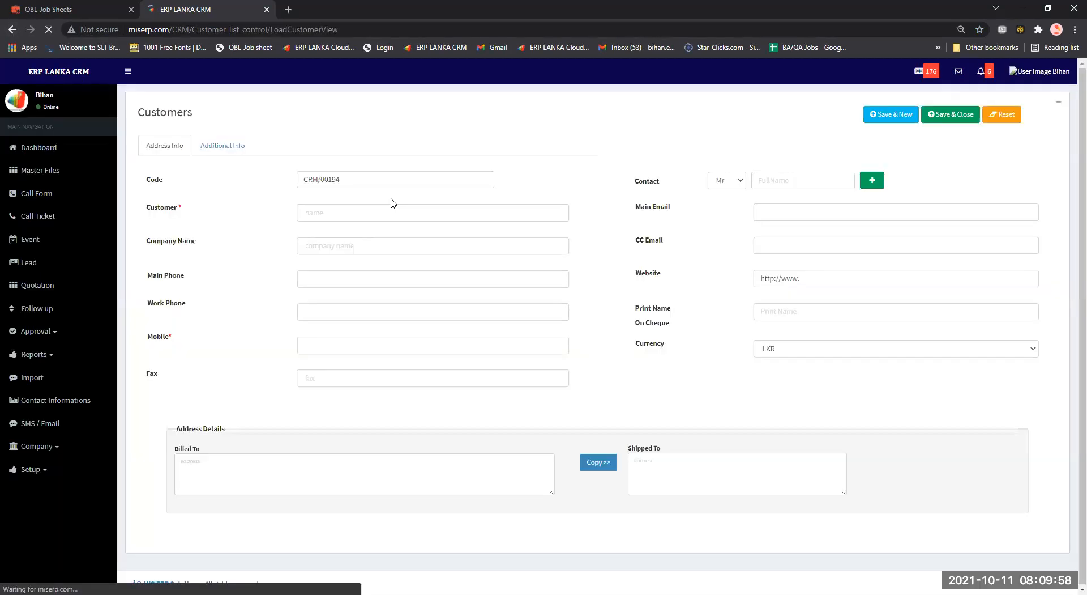
click(328, 215)
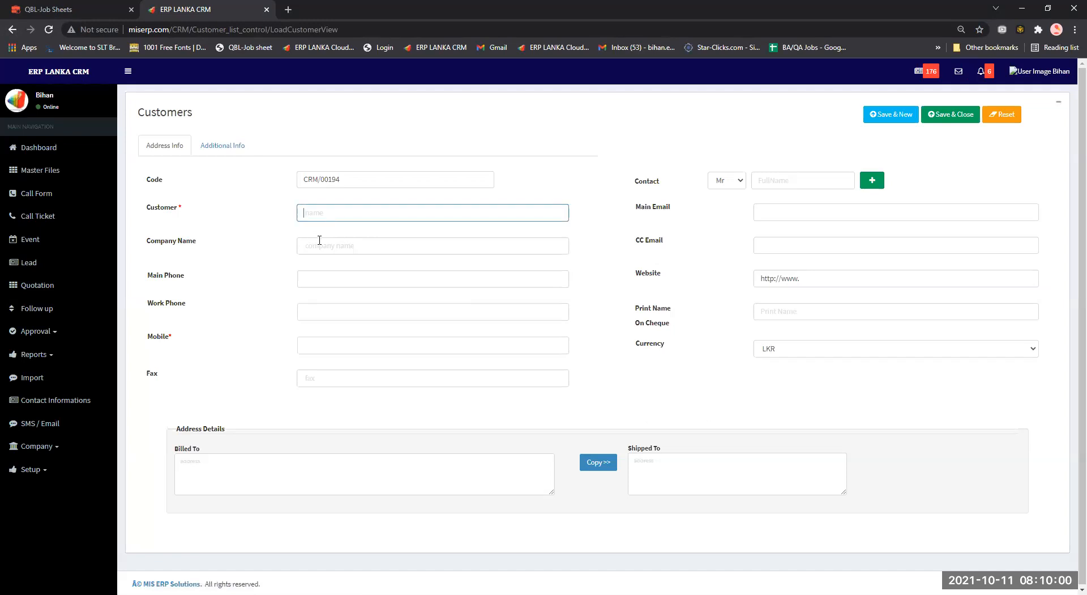
click(333, 246)
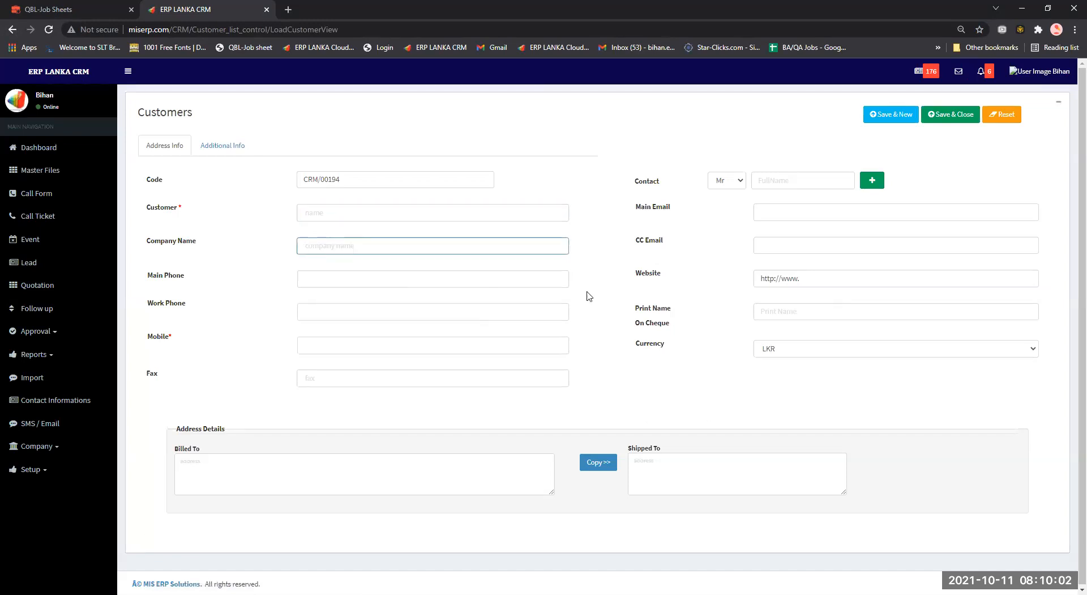
Show the Additional Info tab and glance through the Site and Class options.
click(236, 140)
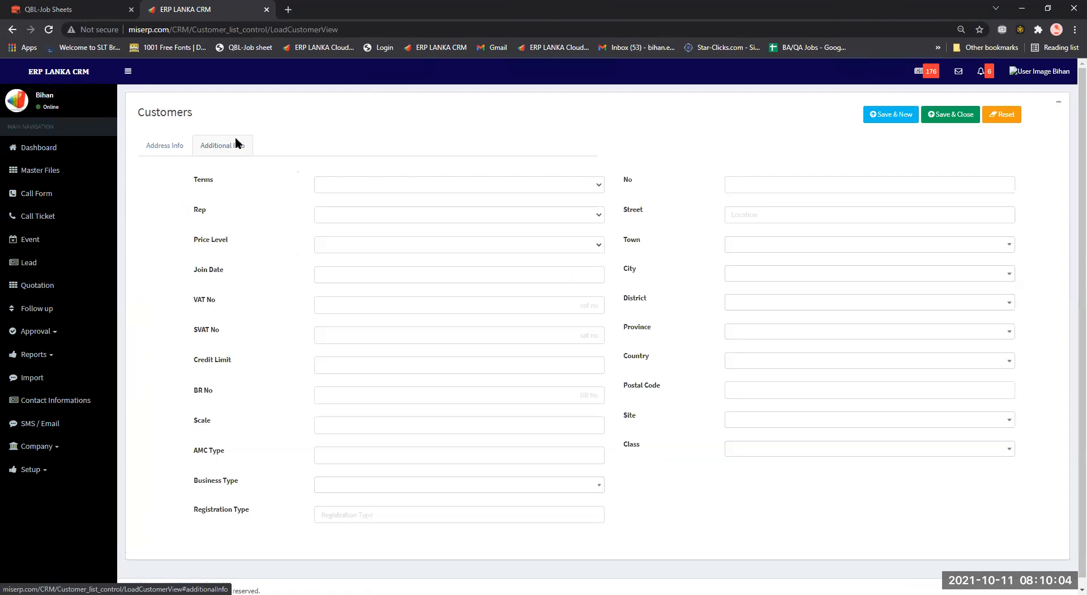
click(762, 422)
click(762, 431)
click(758, 449)
click(758, 455)
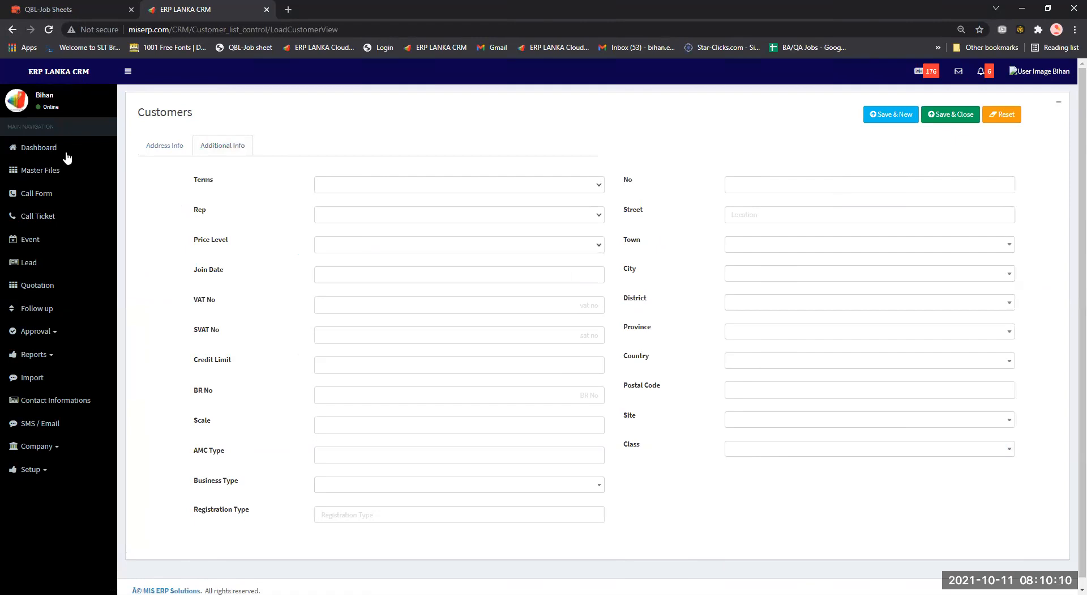
From the Call List, create new call form C-00410.
click(79, 202)
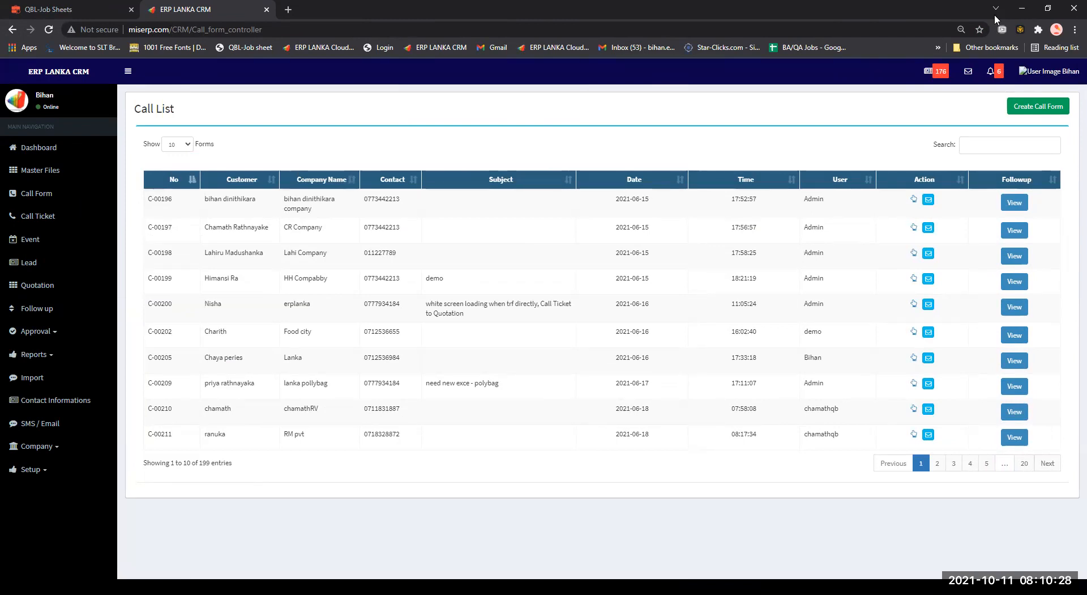
click(1023, 114)
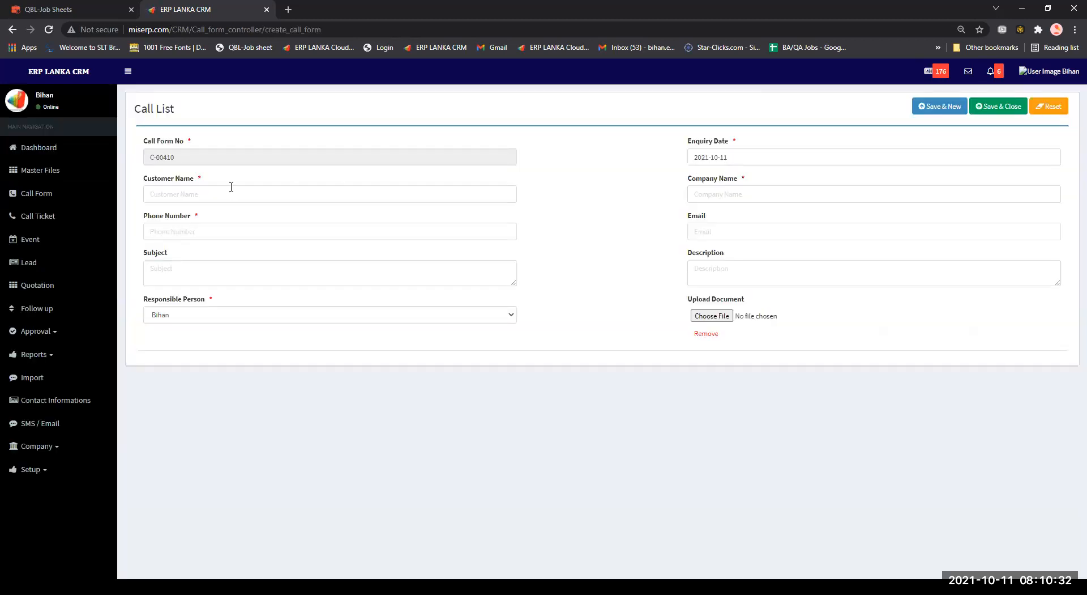
Autofill the customer from a saved entry and set the company name to 'CC @ colombo'.
click(231, 194)
click(216, 220)
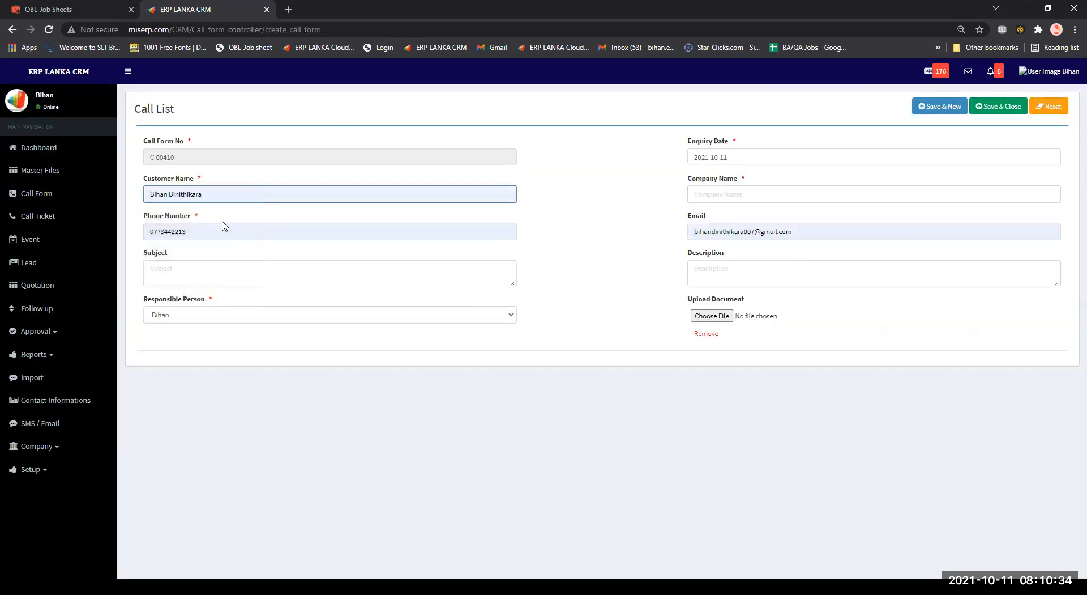
click(289, 277)
click(759, 200)
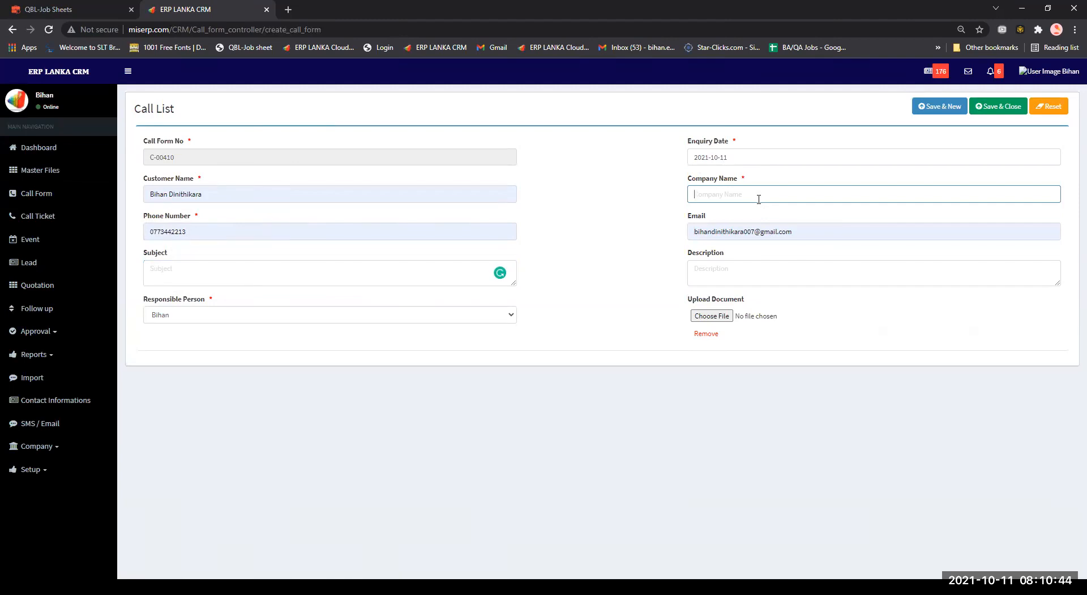
text(CC @ colombo)
Replace the customer name with the customer's full name.
click(165, 194)
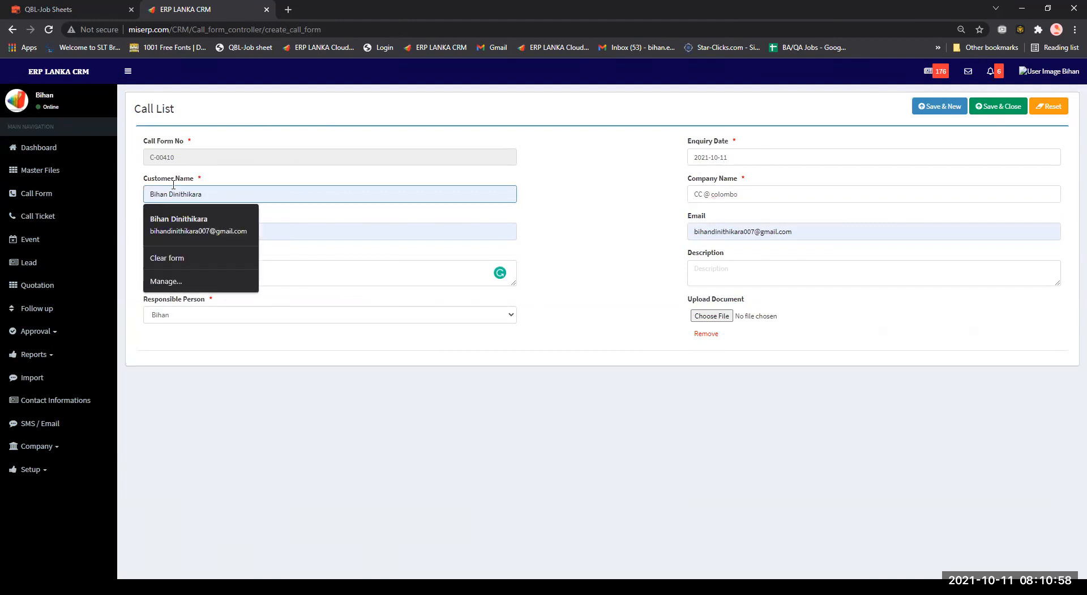
drag(105, 181, 65, 178)
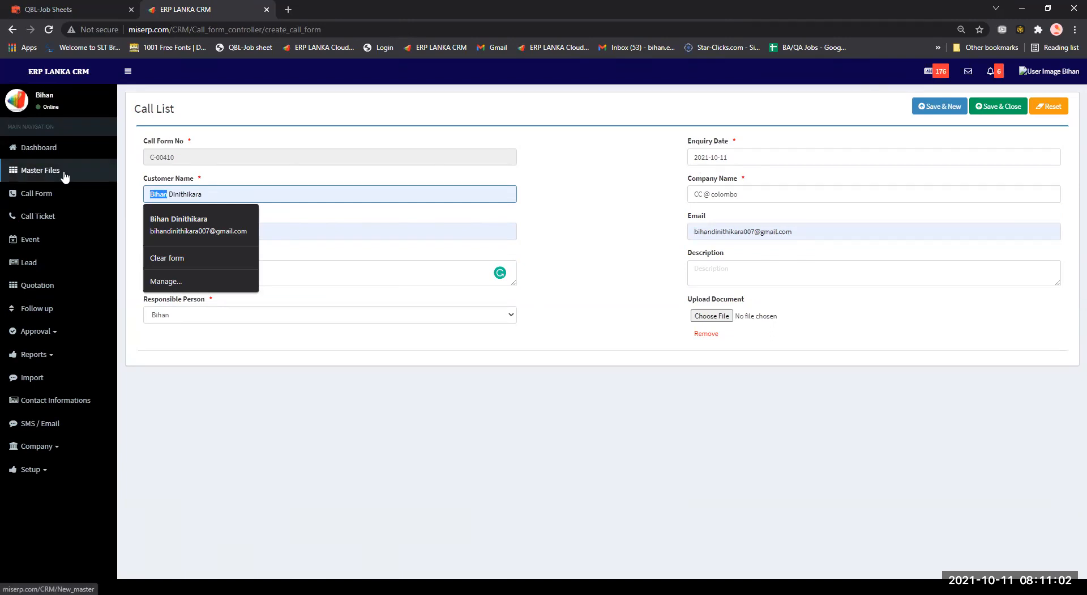
key(Delete)
key(Delete)
key(Delete)
key(Delete)
key(Delete)
key(Delete)
key(Delete)
key(Delete)
key(Delete)
key(Delete)
key(Delete)
key(Delete)
key(Delete)
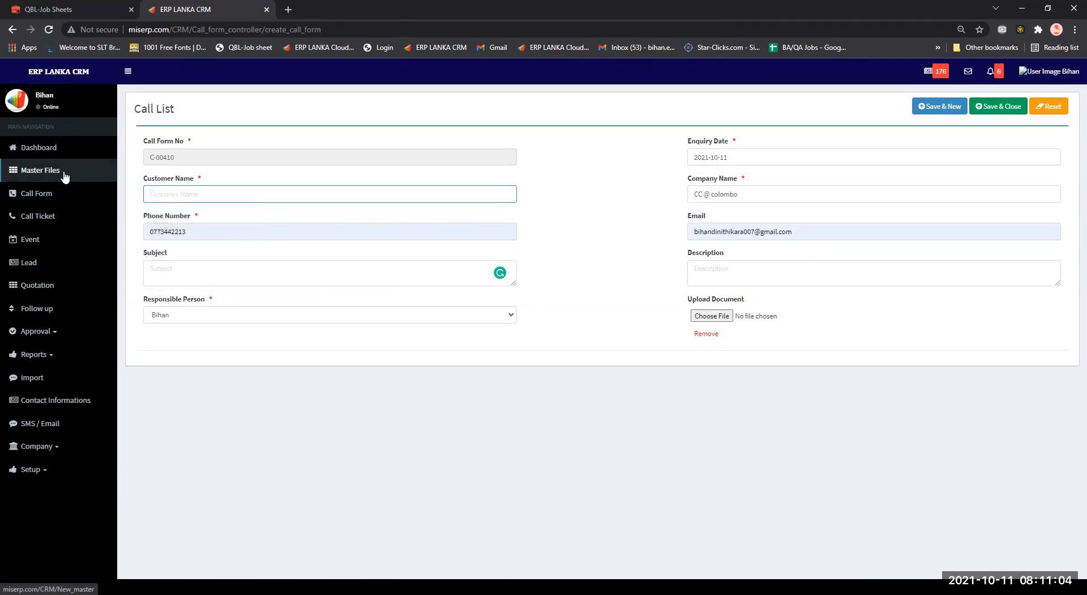
Enter the customer's e-mail, save and close C-00410, and go to the to-do list.
click(740, 232)
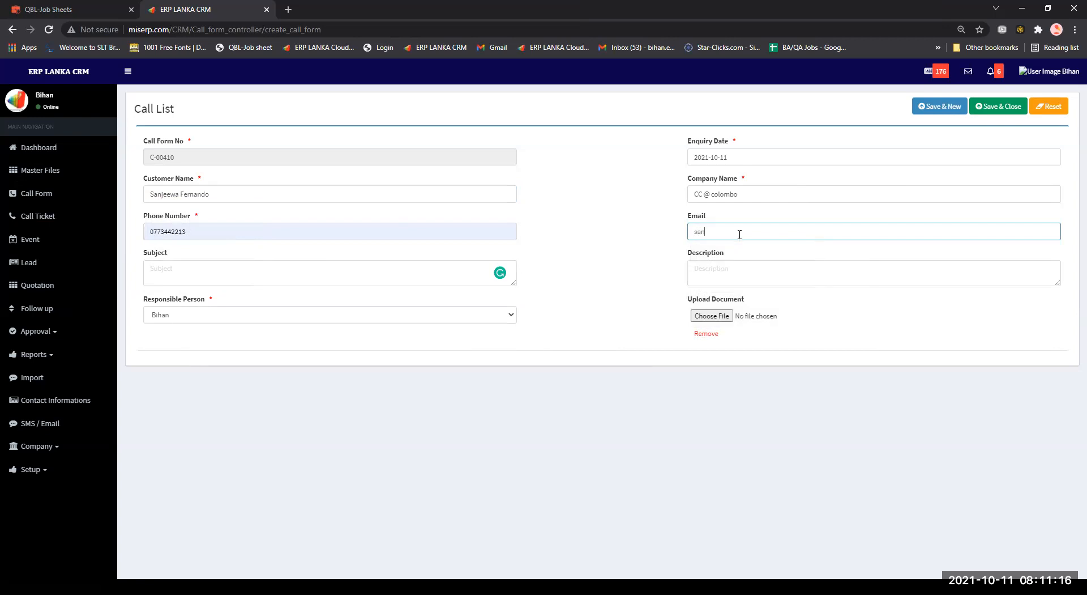
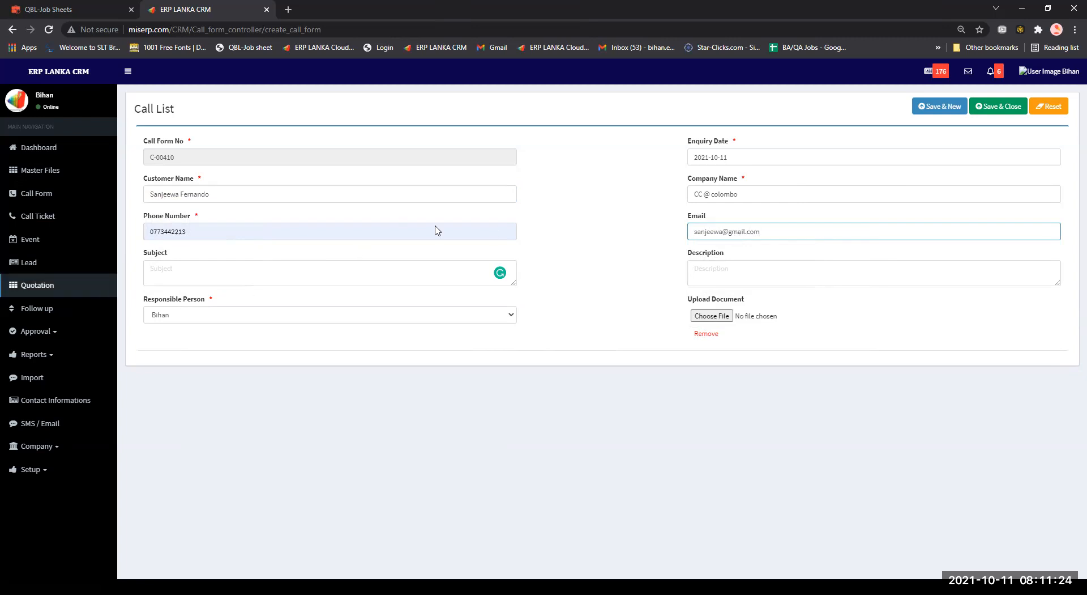
click(1011, 117)
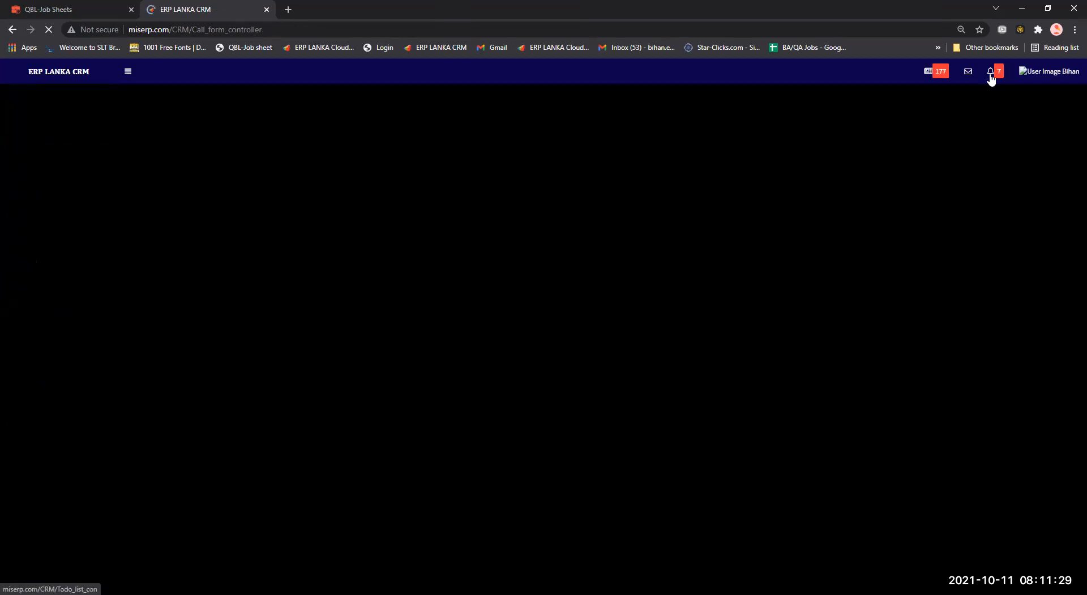
click(990, 76)
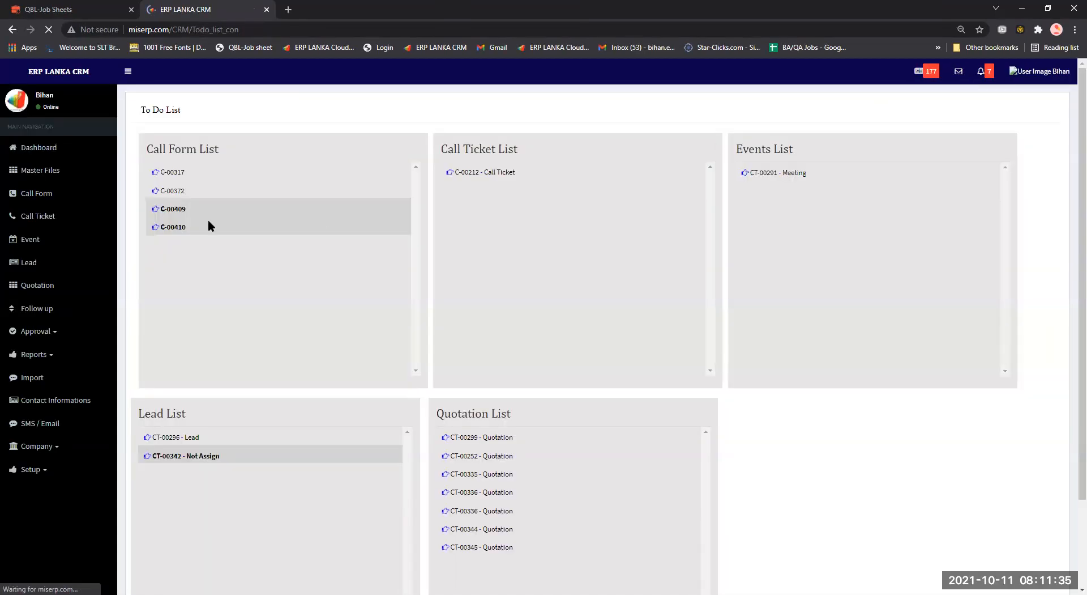
View call record C-00410, then open the follow-up form for call C-00196.
click(165, 227)
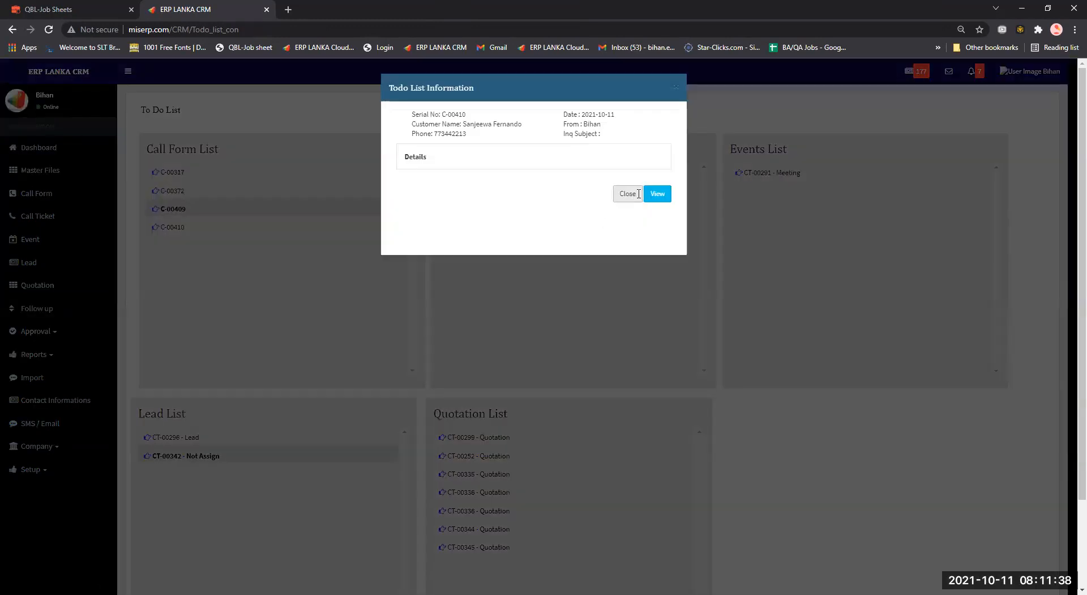
click(656, 194)
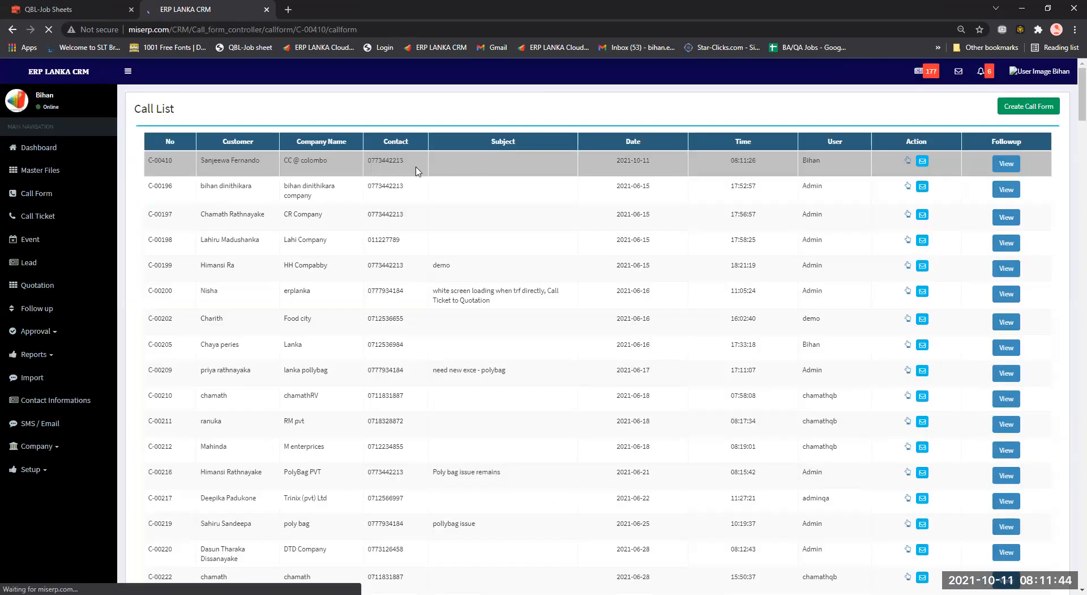
click(1015, 204)
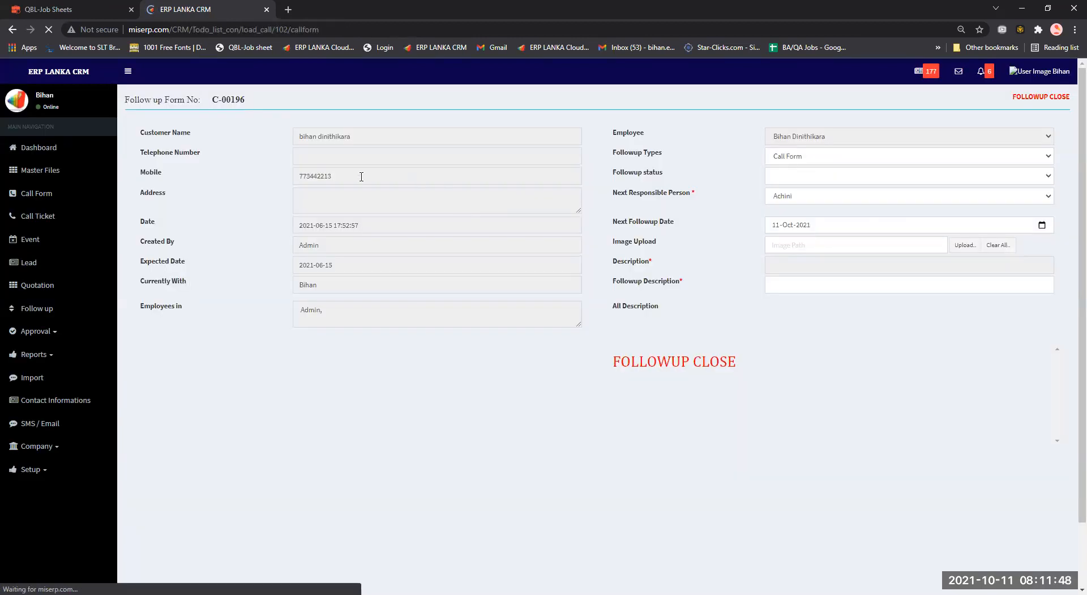
Set C-00196's follow-up type and status to Call Ticket, change the responsible person, then go back unsaved.
click(819, 161)
click(814, 192)
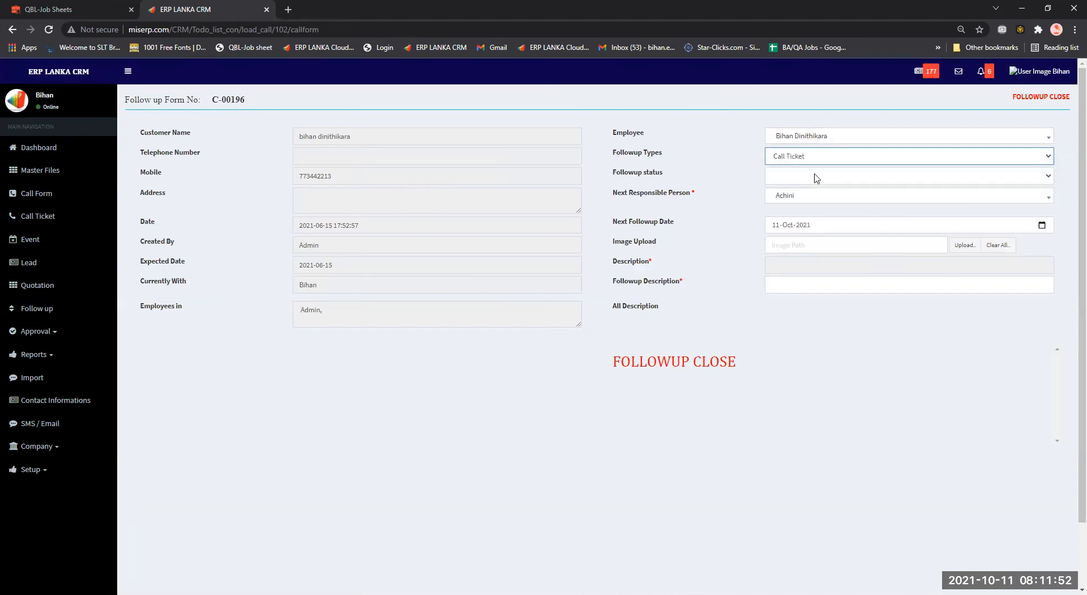
click(819, 175)
click(811, 209)
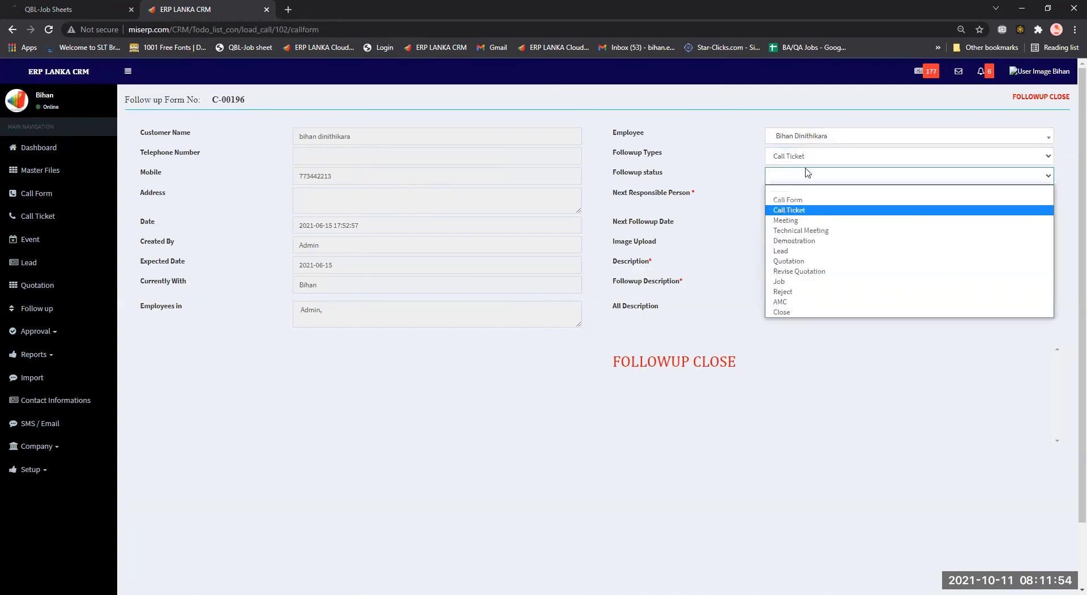
click(826, 204)
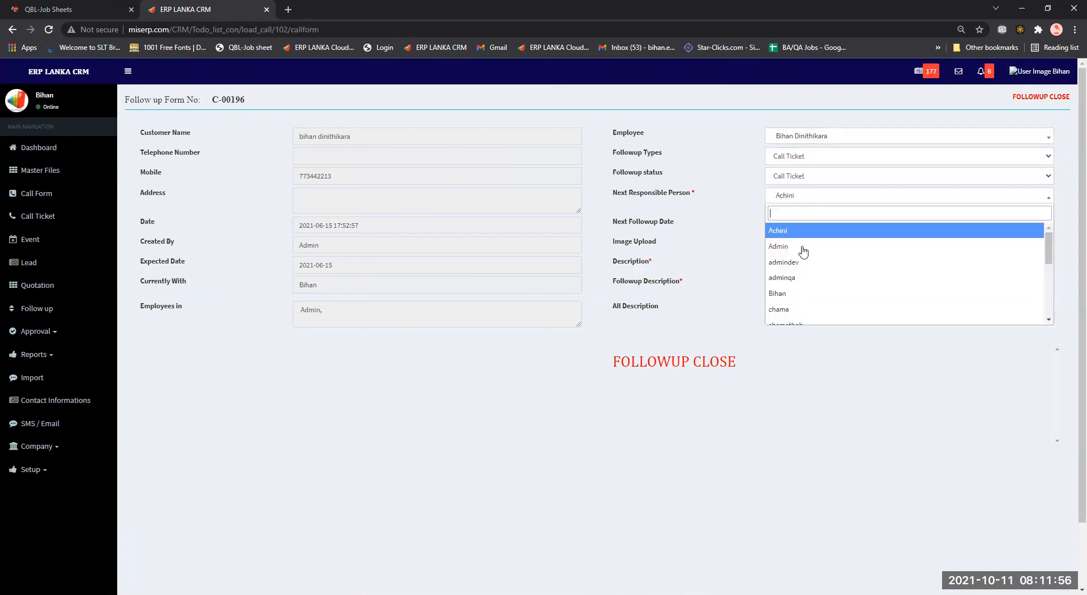
click(806, 294)
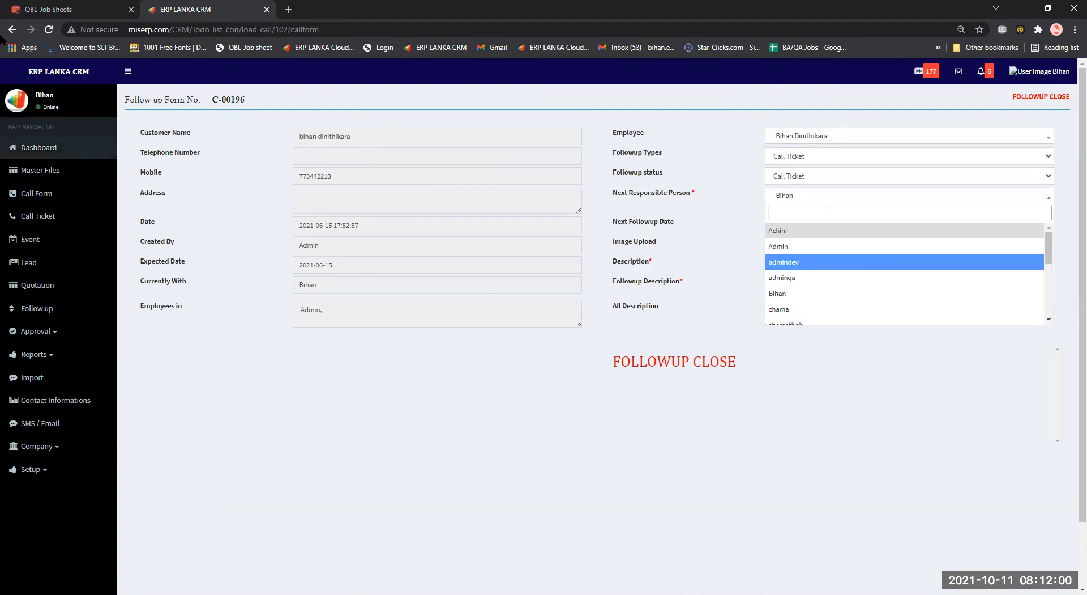
click(11, 27)
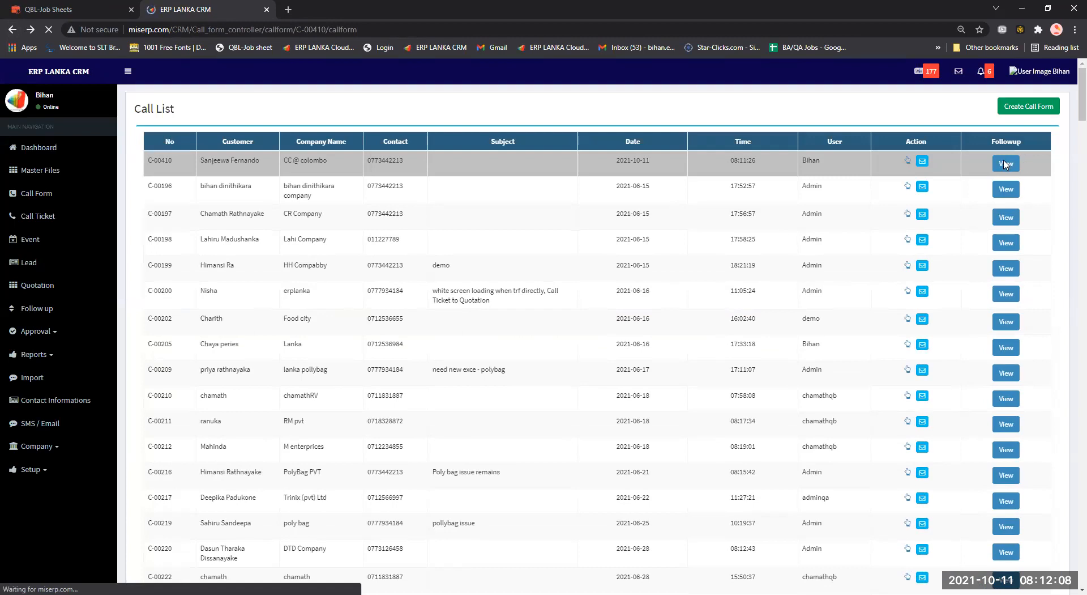
Sort call forms, open C-00410's follow-up form, and set type and status to Call Ticket.
click(188, 179)
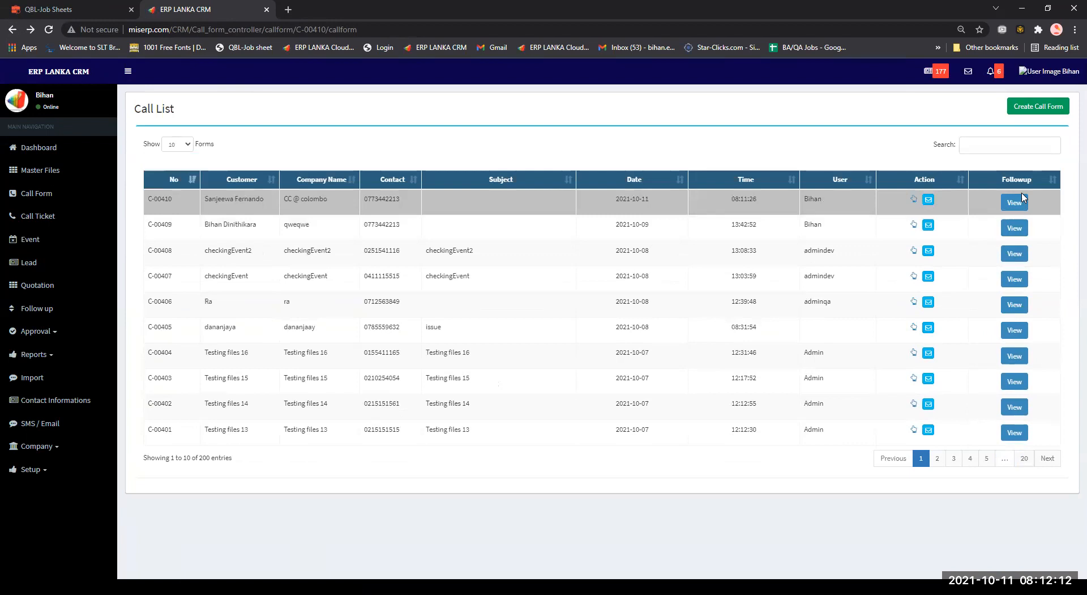
click(1015, 202)
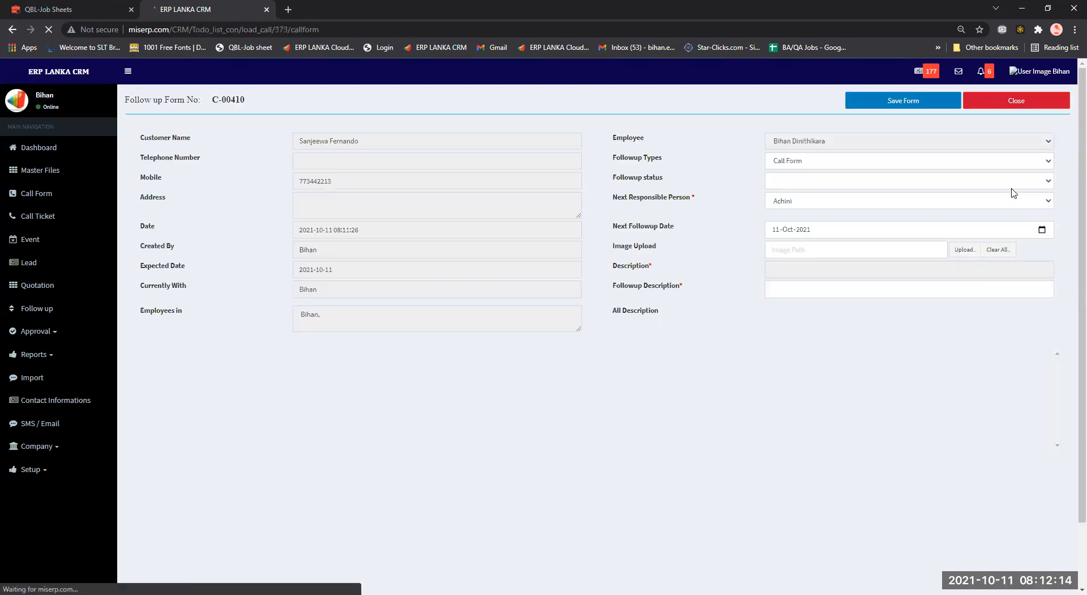
click(881, 181)
click(814, 165)
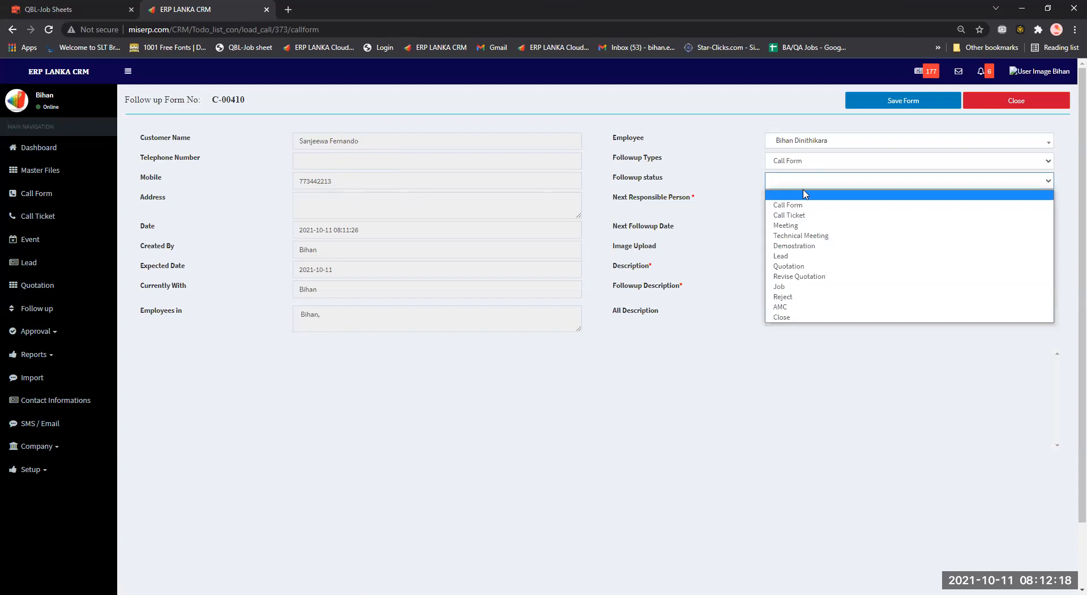
click(805, 184)
click(805, 182)
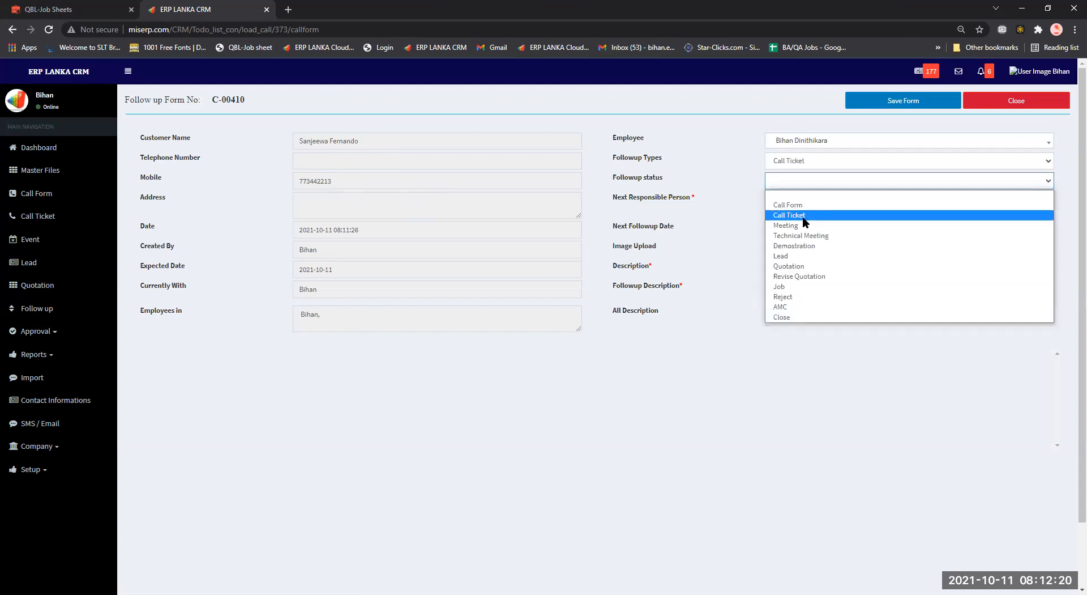
click(803, 215)
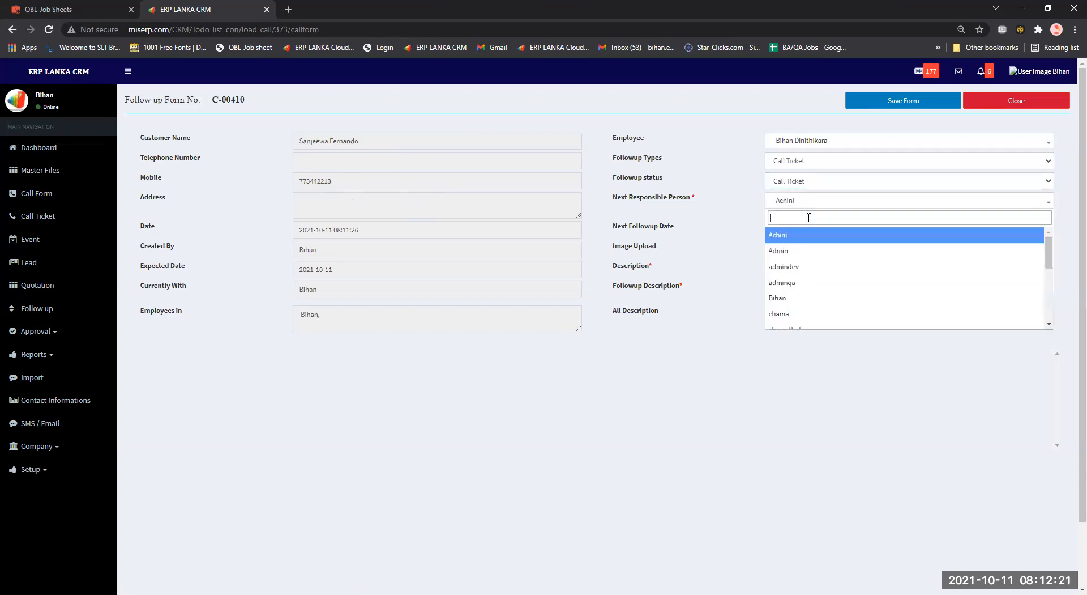
click(797, 298)
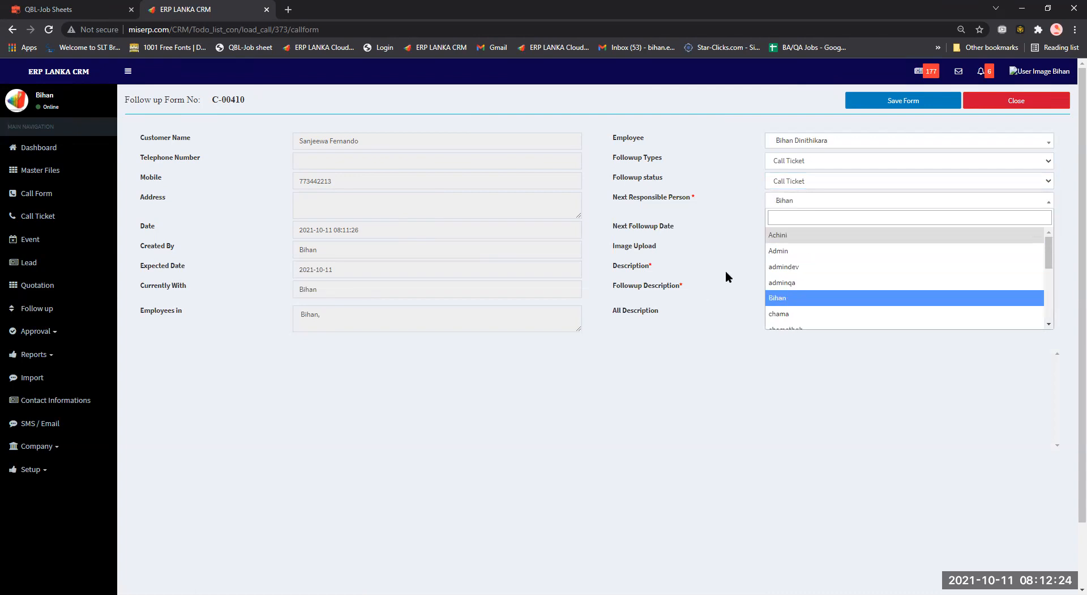
click(726, 270)
Add the description 'call this customer about Fixed asset' and save the follow-up form.
click(818, 272)
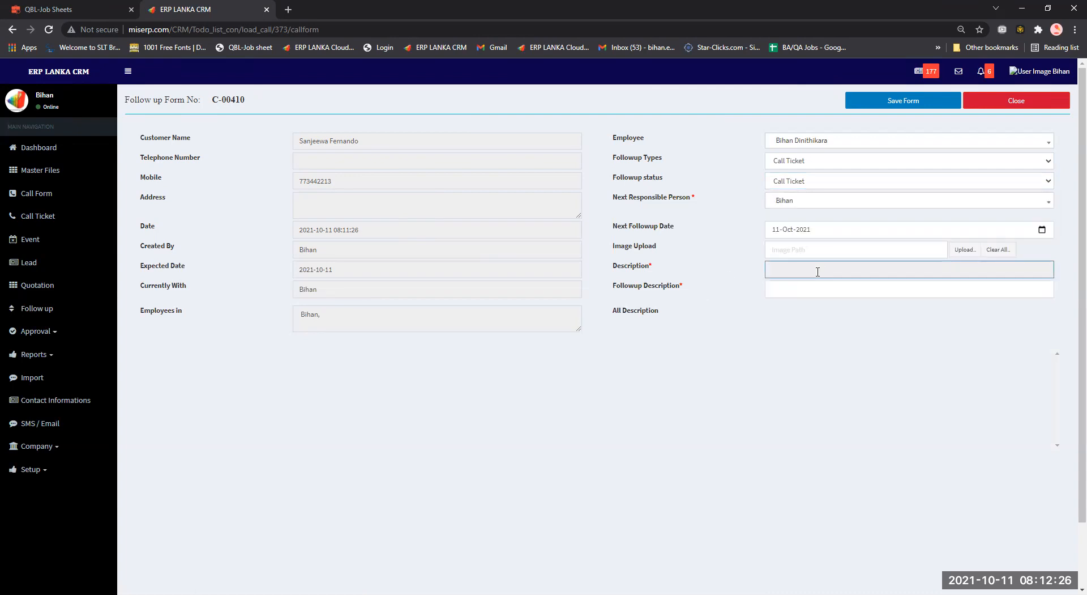
click(795, 283)
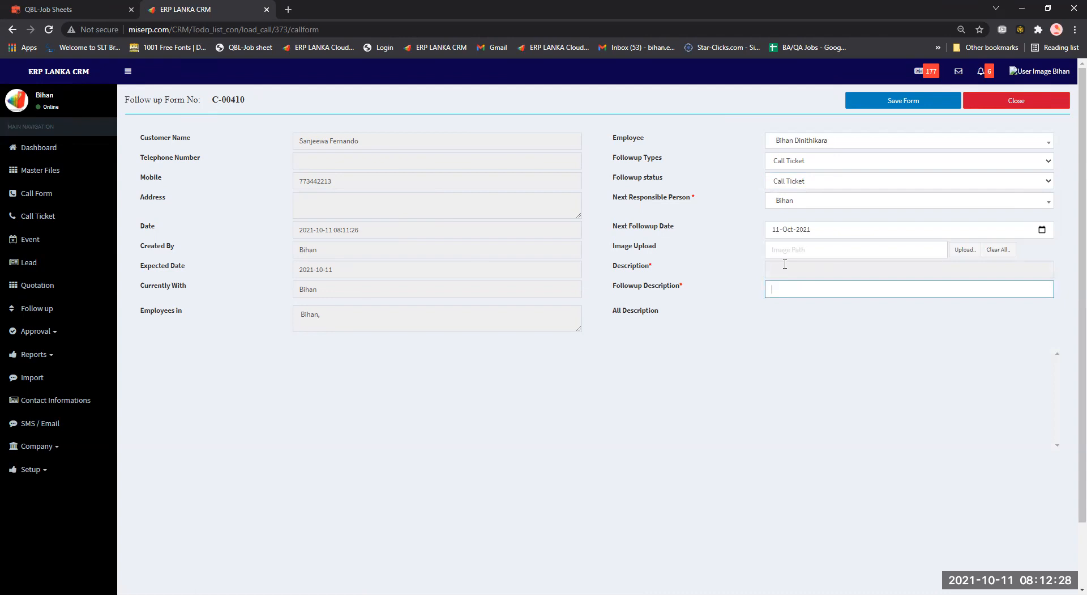
text(call this customer about Fixed asset)
click(323, 206)
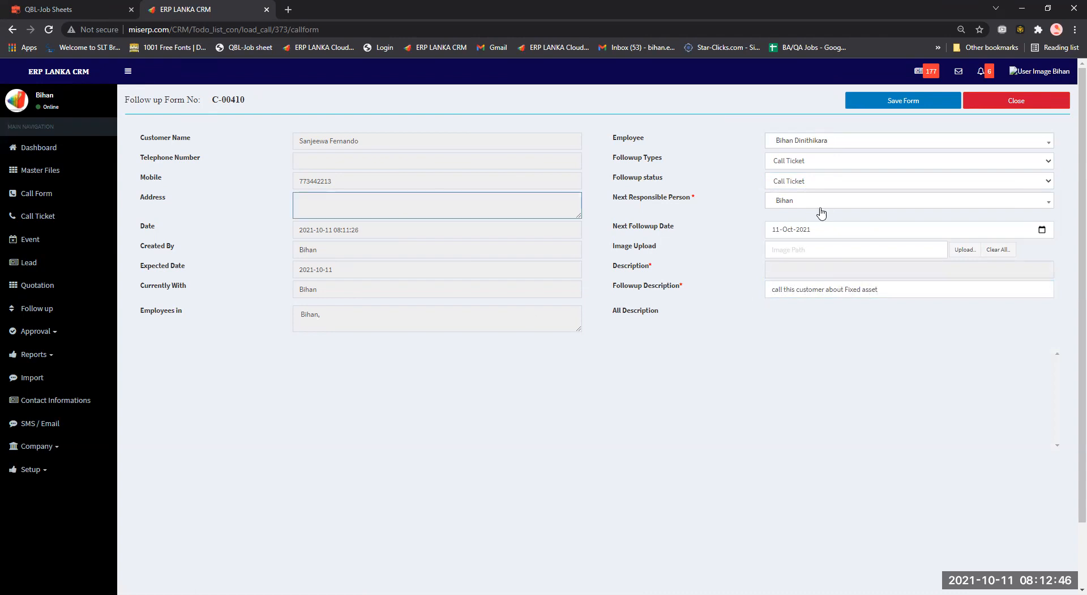
click(925, 103)
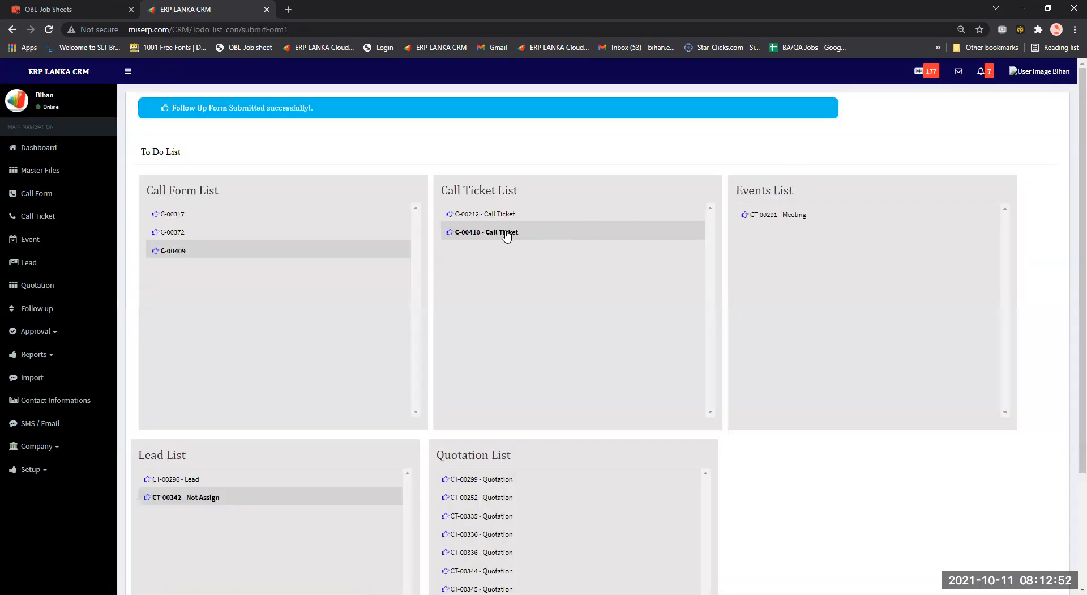
Open the C-00410 to-do item and jump to its call ticket in the Call Ticket list.
click(501, 232)
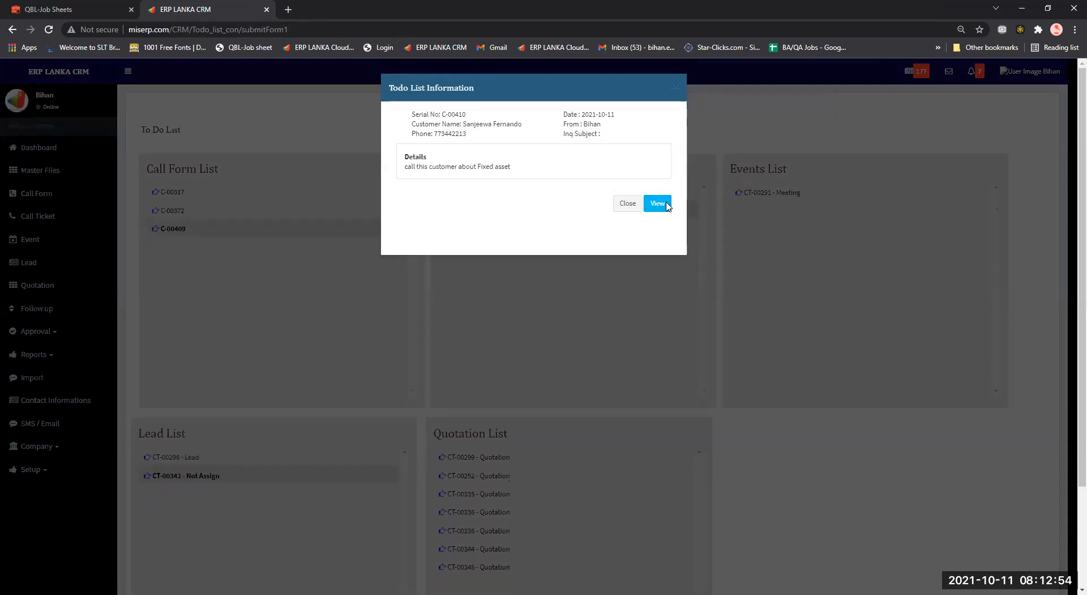
click(660, 204)
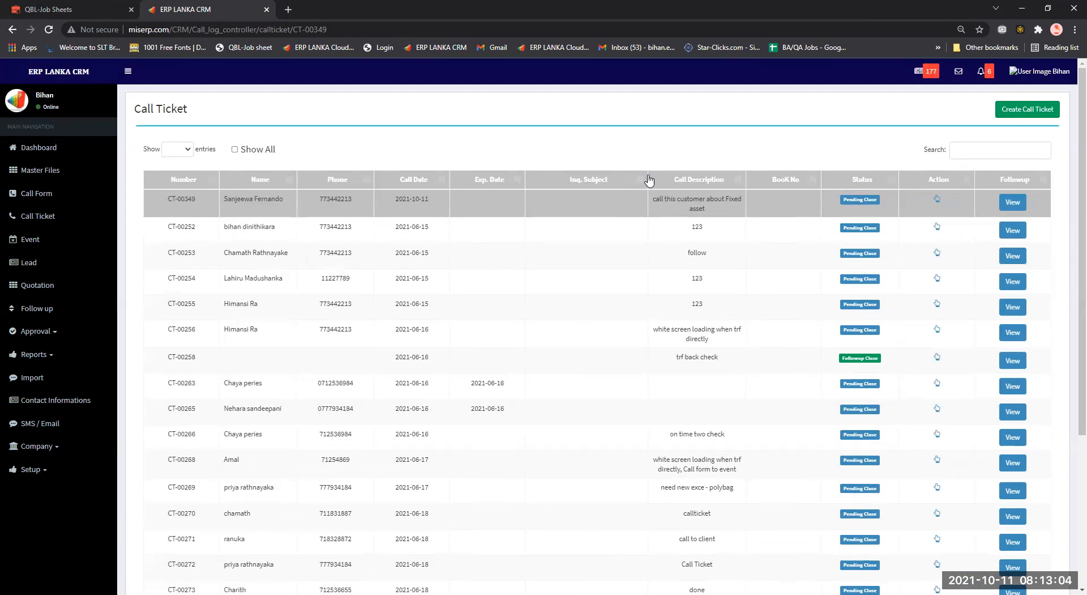
Open CT-00349's follow-up form and set type Event with status Technical Meeting.
click(1013, 203)
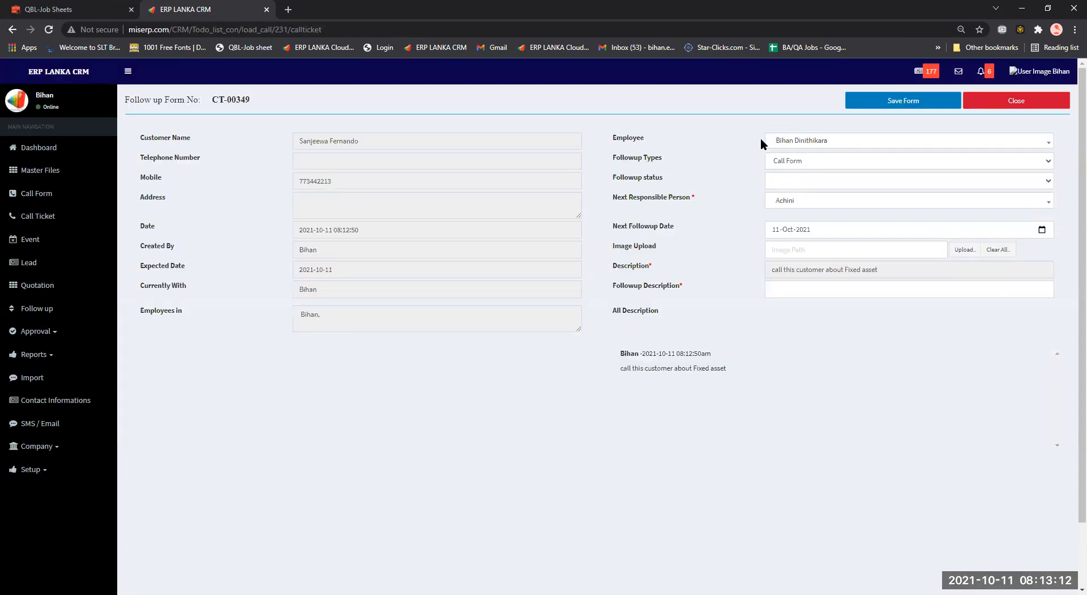
click(795, 161)
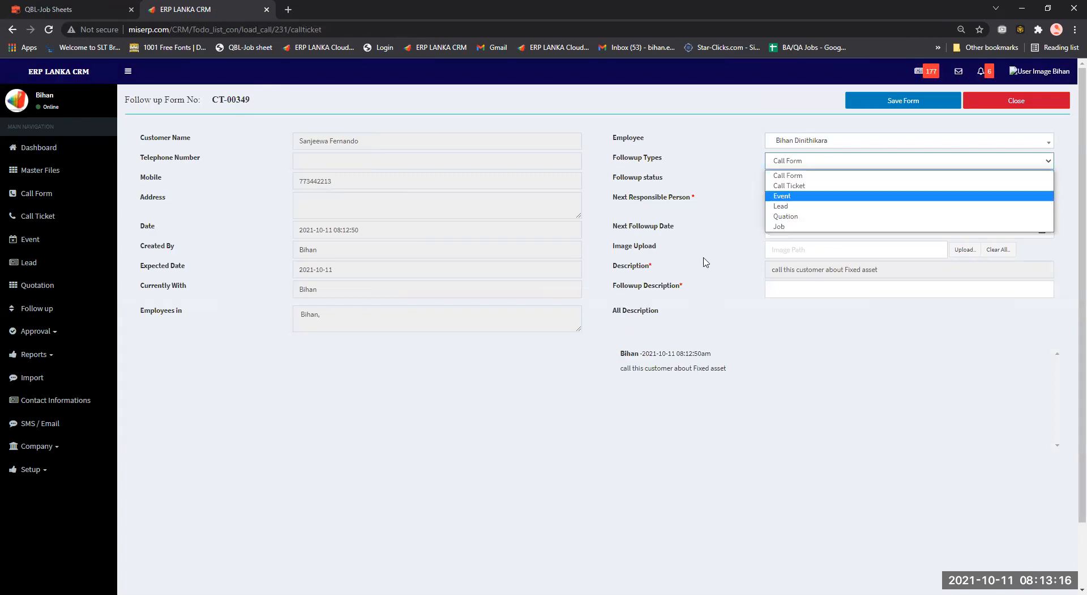
click(790, 162)
click(789, 164)
click(800, 180)
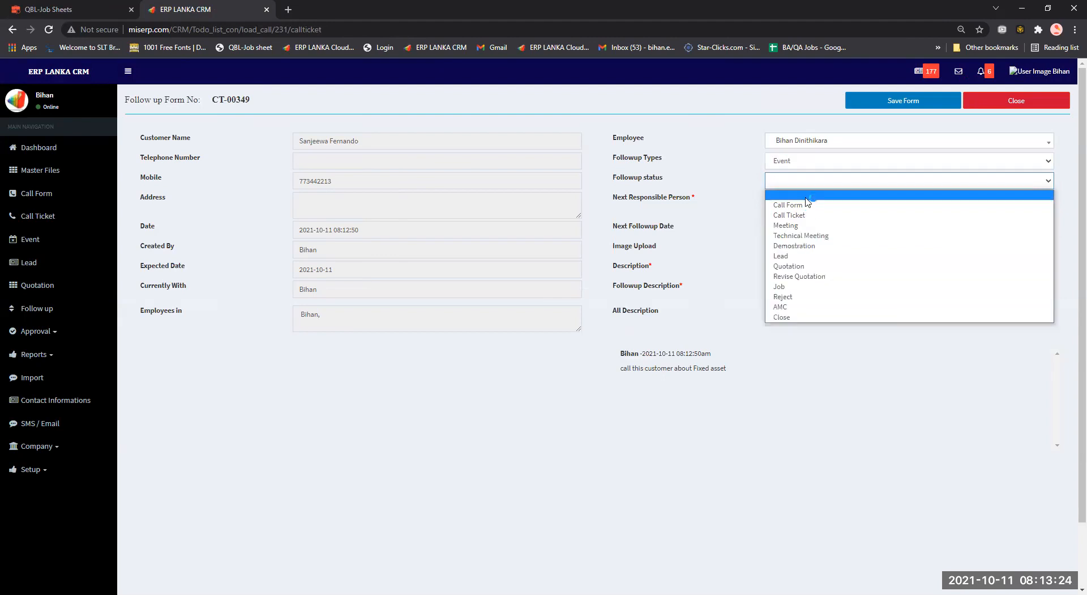
click(803, 235)
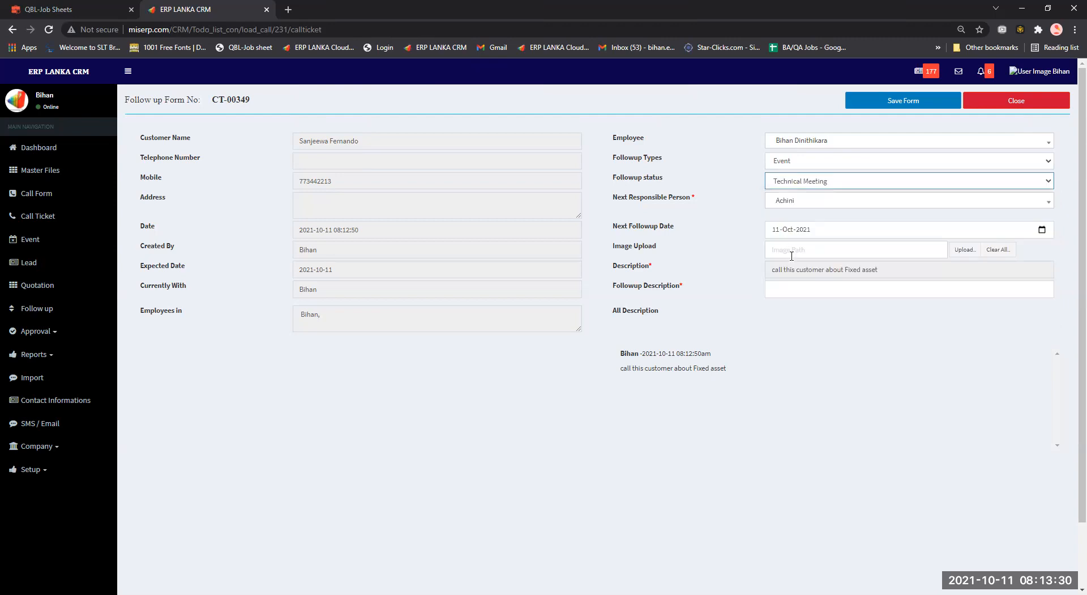
Enter the description 'Technical meeting scheduled' and choose a different next responsible person.
click(844, 285)
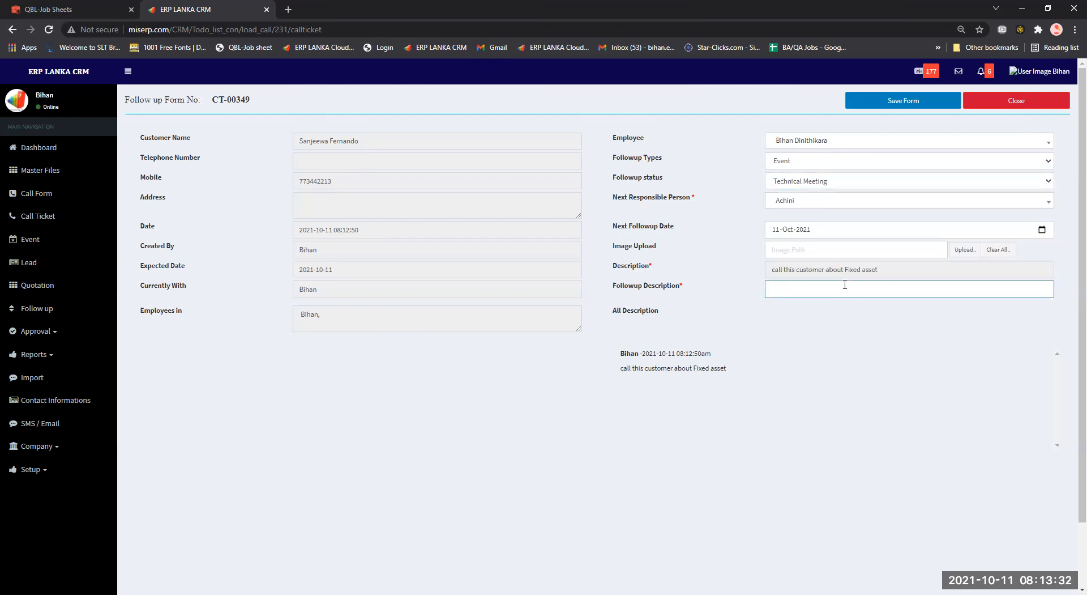
text(Technic)
key(BackSpace)
key(BackSpace)
key(BackSpace)
key(BackSpace)
key(BackSpace)
text(al meeting scheduled)
click(810, 205)
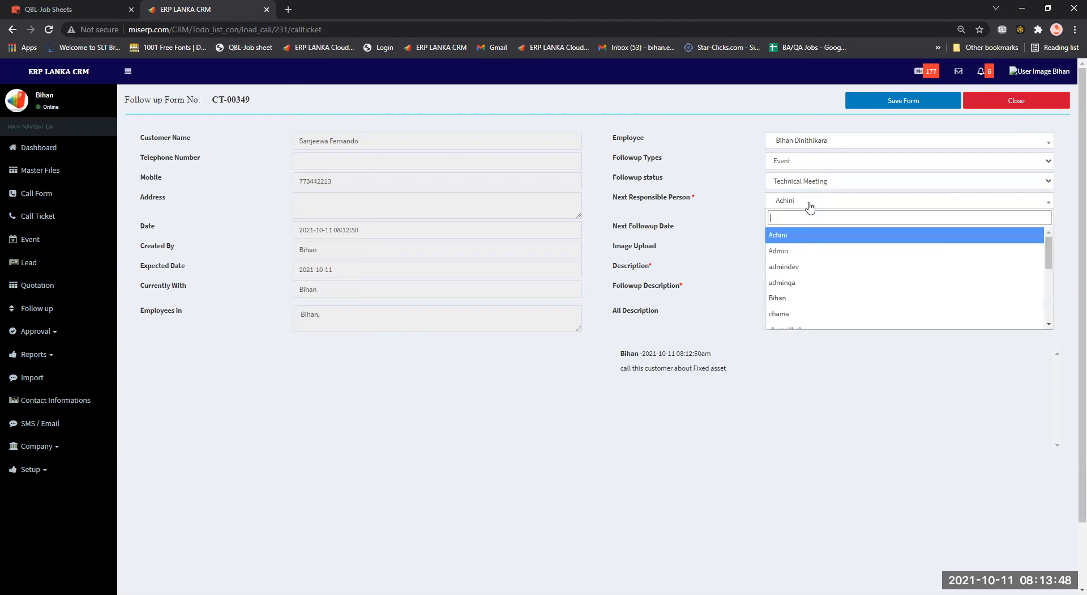
click(809, 298)
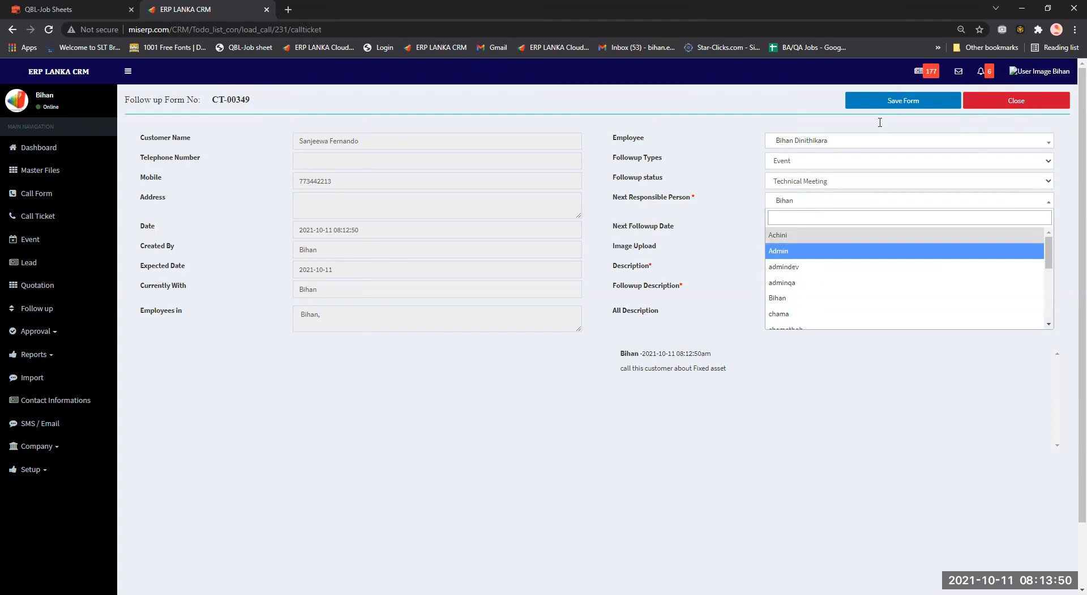
click(889, 405)
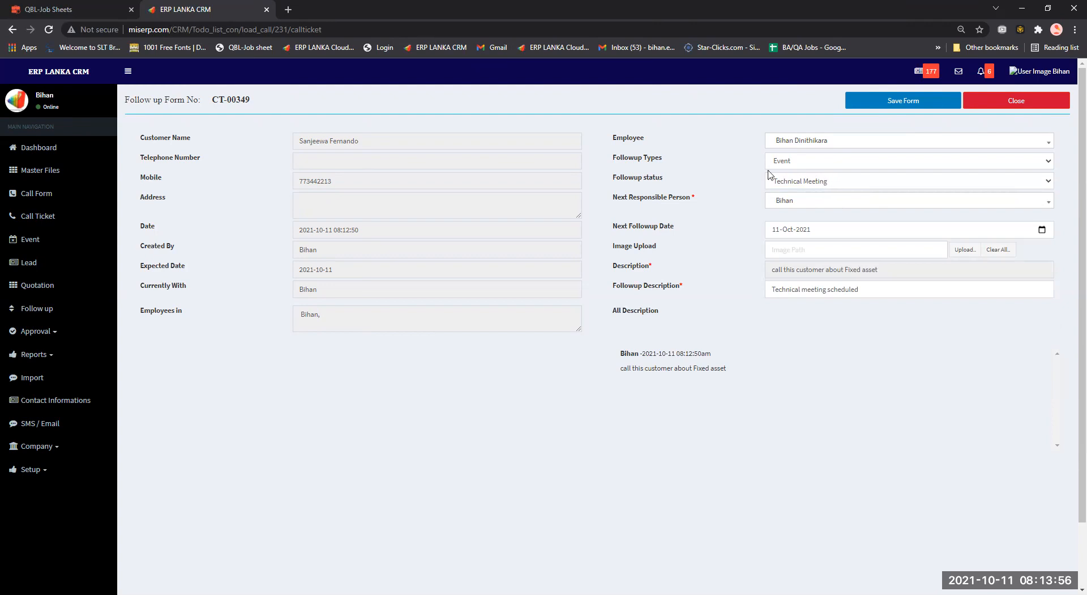
Save the follow-up, go to new event E-00198, and open its edit form in a new tab.
click(892, 103)
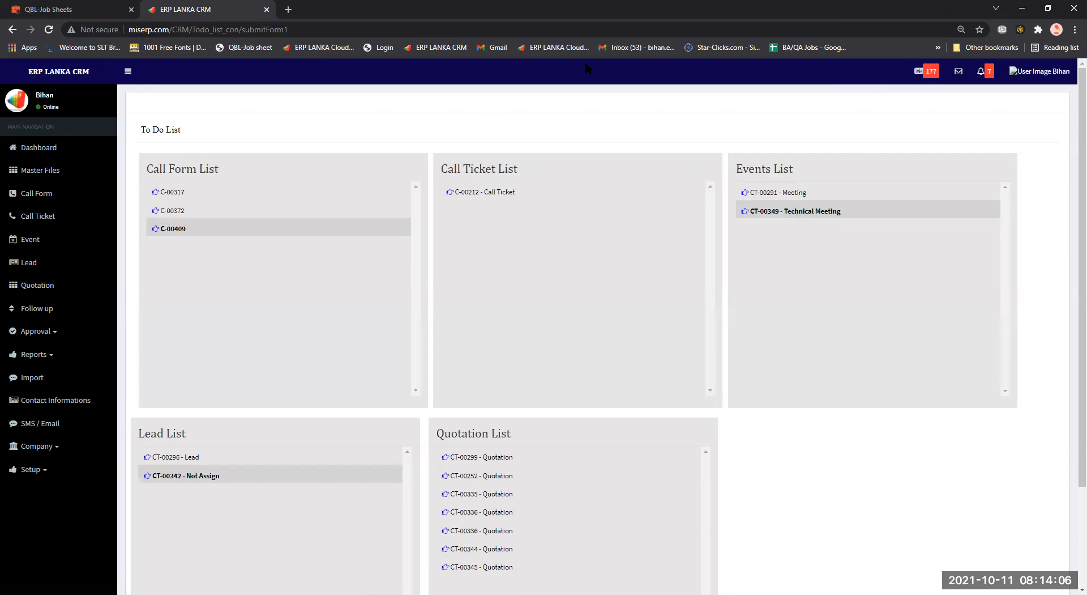
click(755, 214)
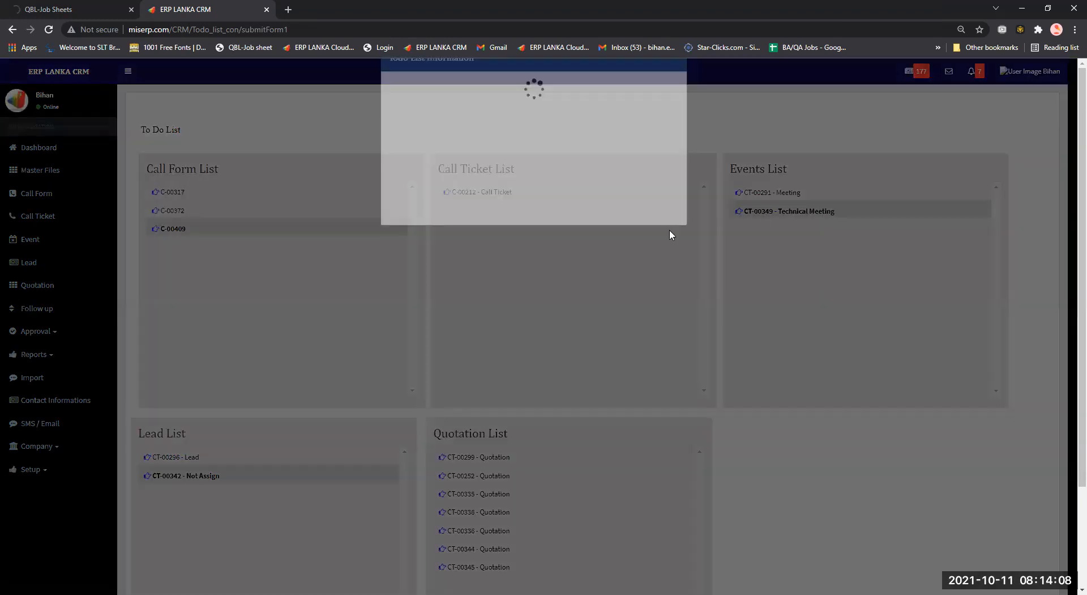
click(667, 205)
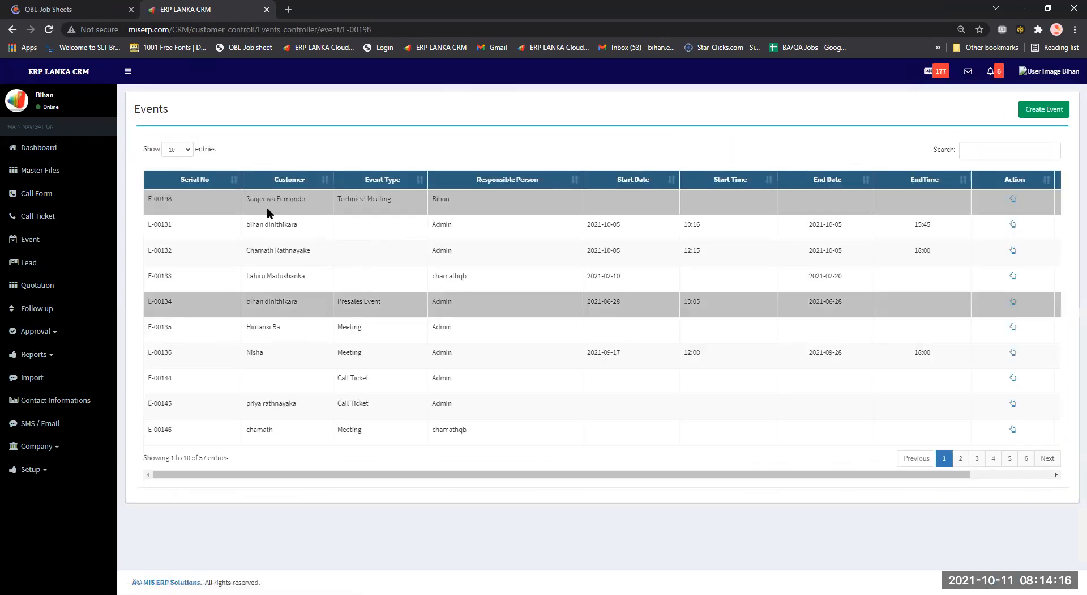
scroll(920, 500, right, 3)
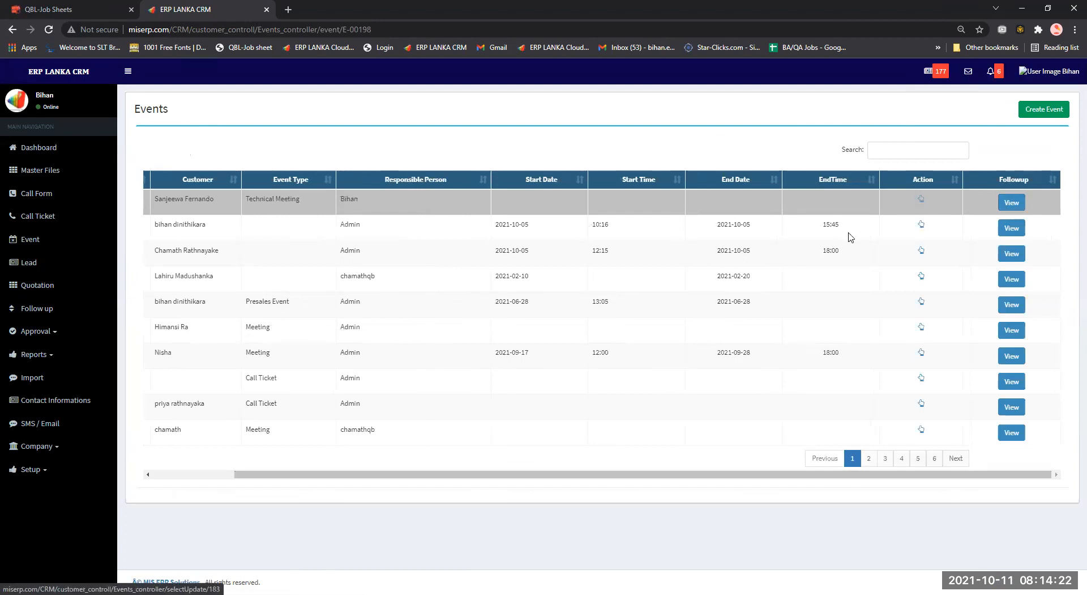
middle_click(923, 203)
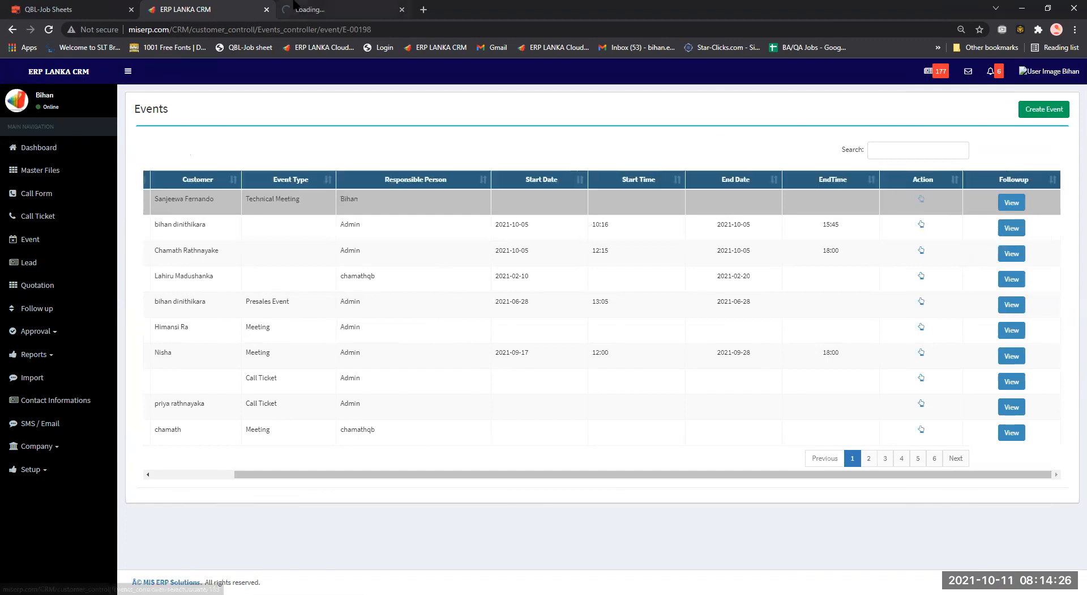
On the new event tab, set Event Type to Service Job Event and add a requested employee.
click(294, 7)
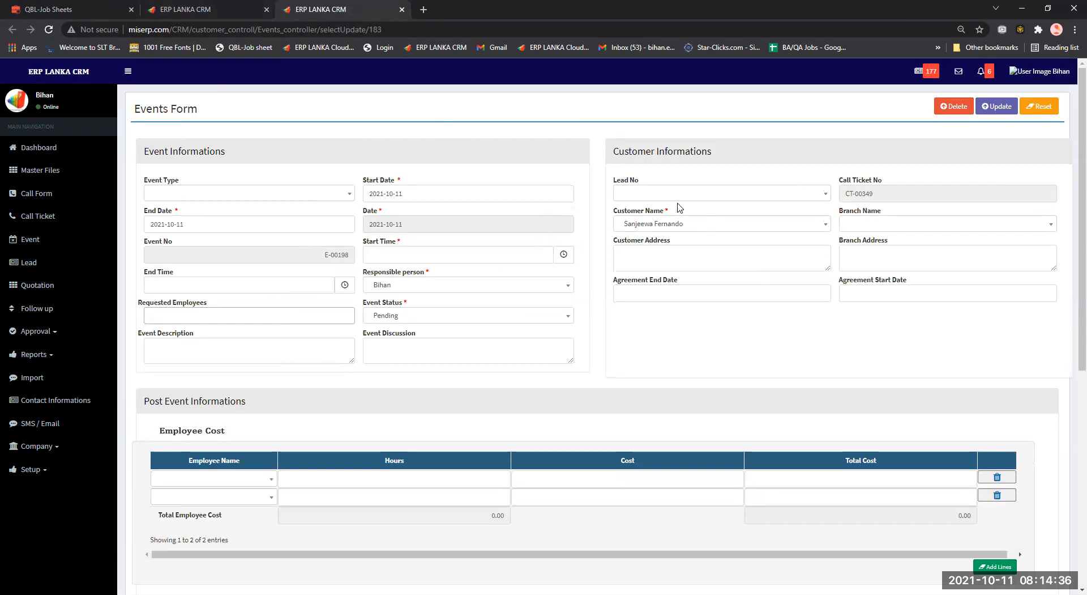
click(237, 194)
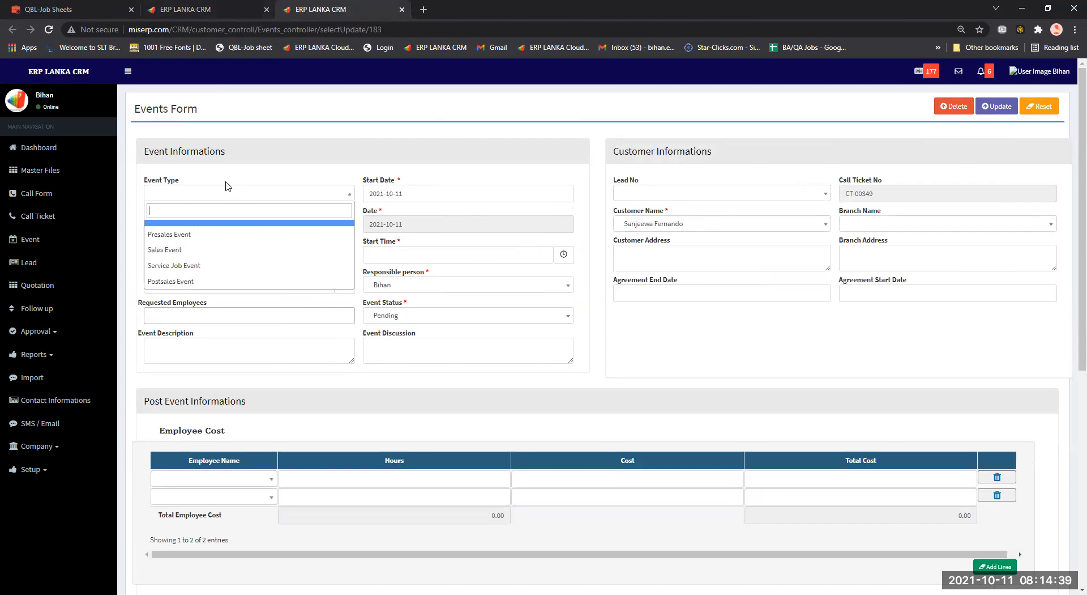
click(223, 266)
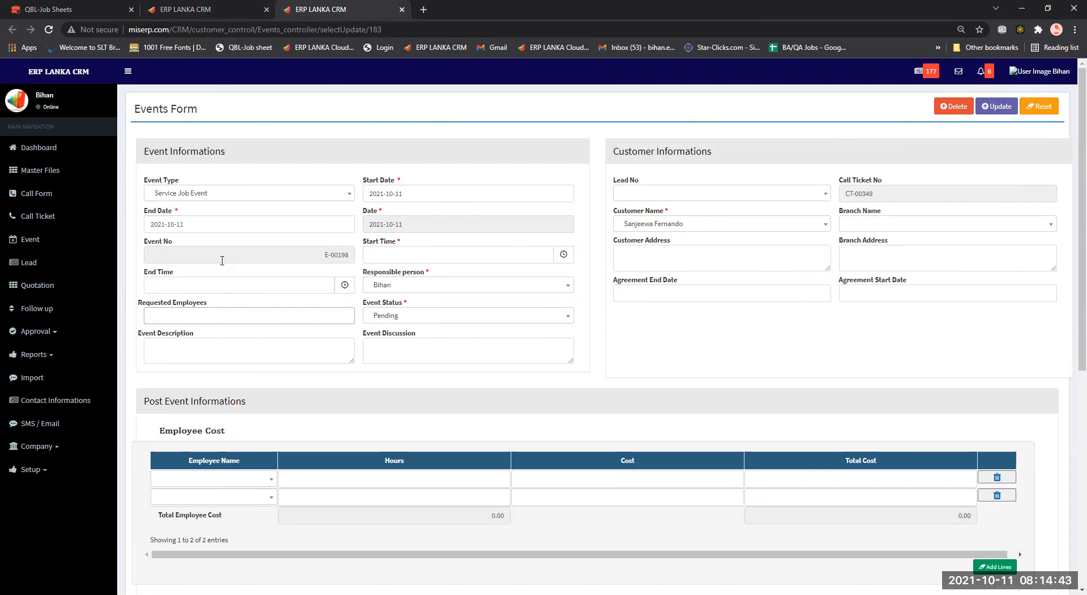
click(224, 316)
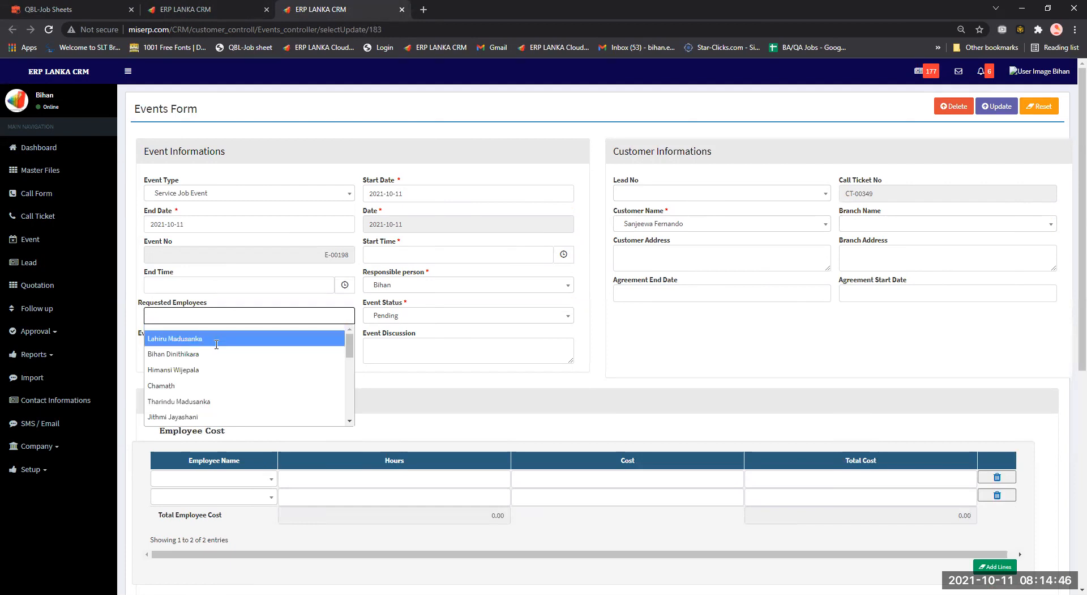
click(238, 337)
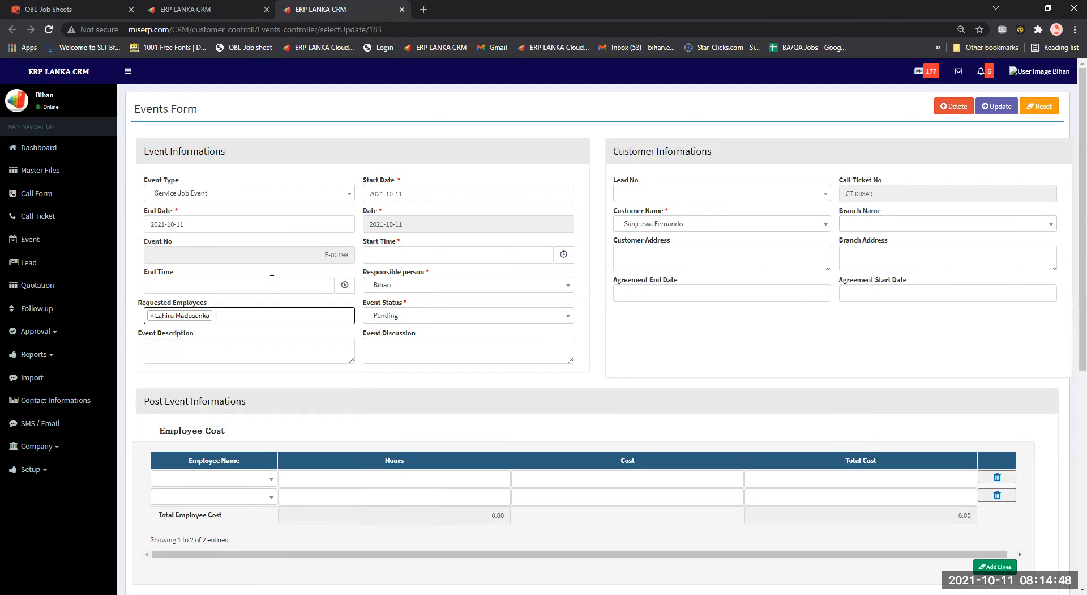
Set the event's end time to 12:30 and start time to 10:30.
click(326, 285)
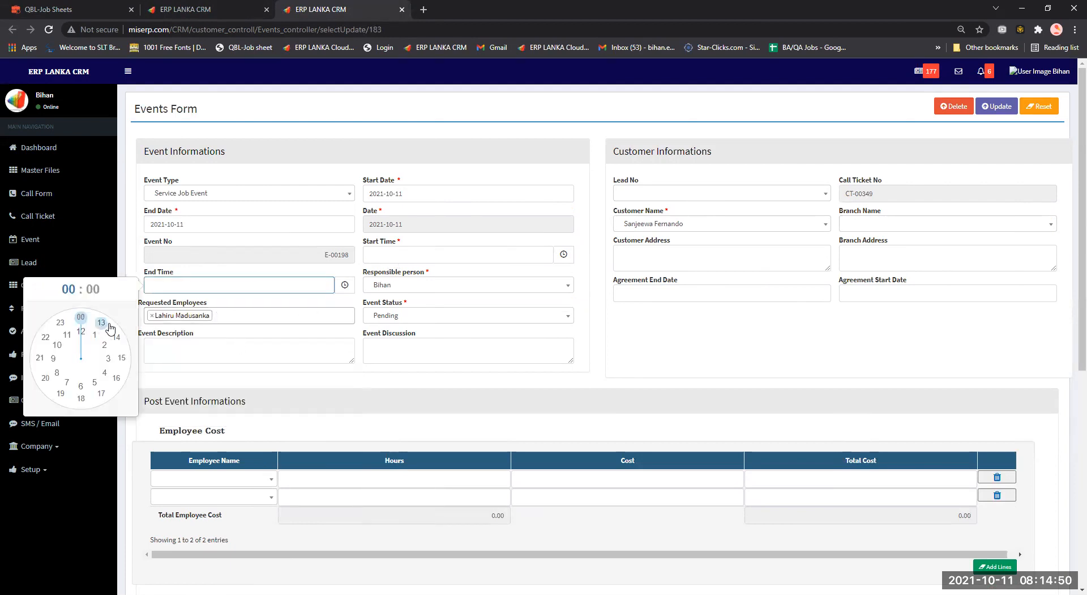
click(81, 333)
click(85, 399)
click(385, 259)
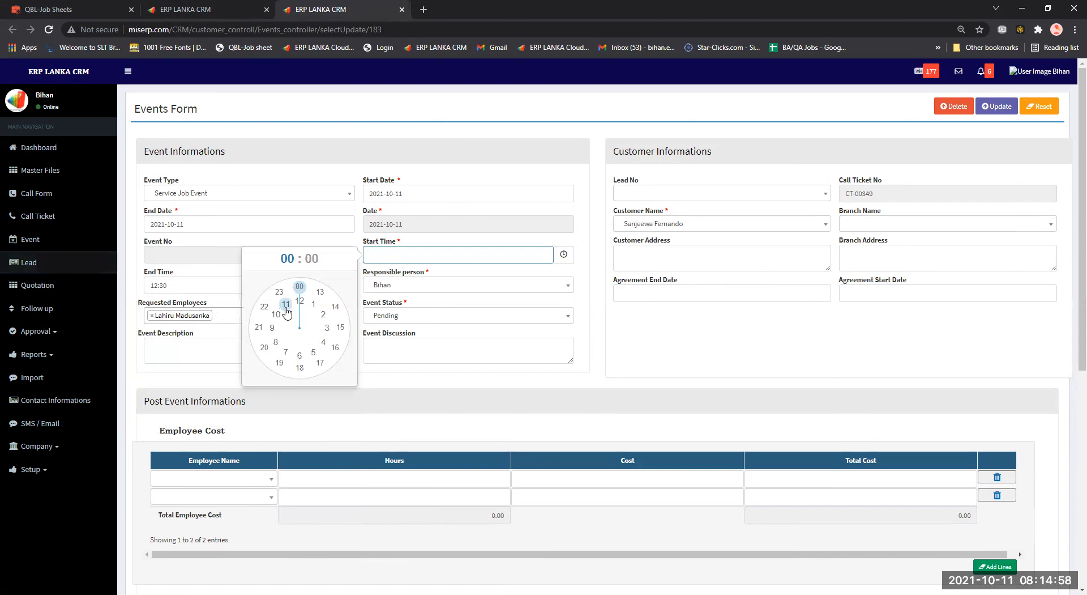
click(273, 320)
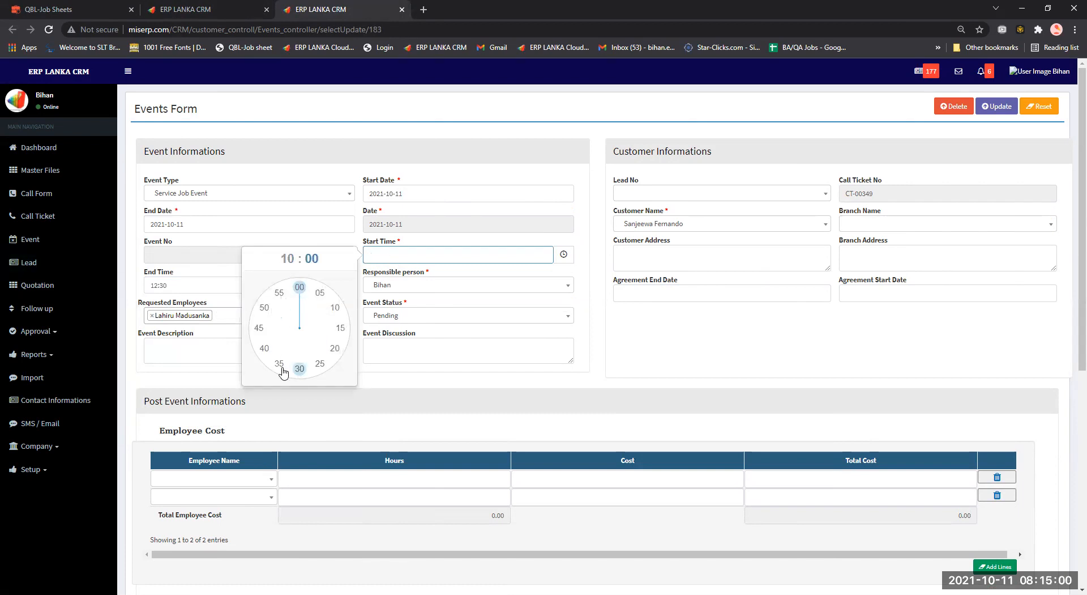
click(299, 369)
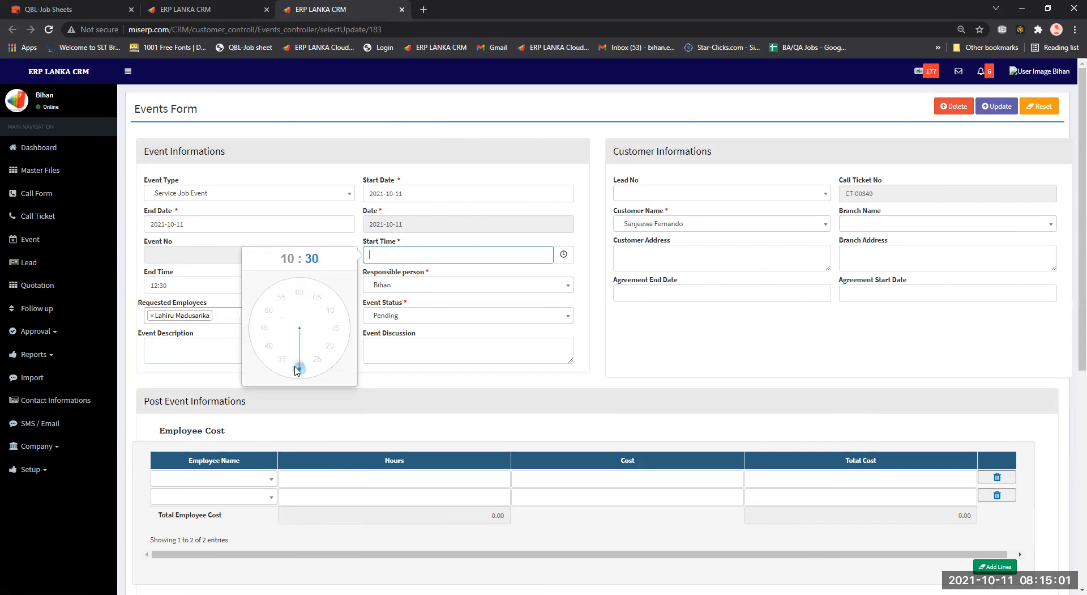
click(413, 238)
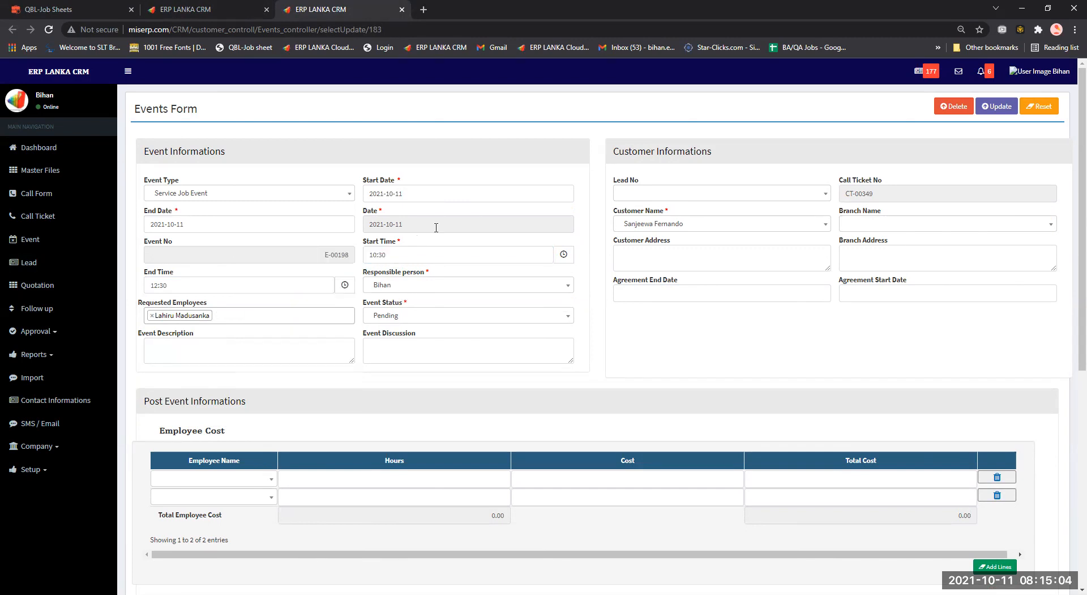
click(664, 193)
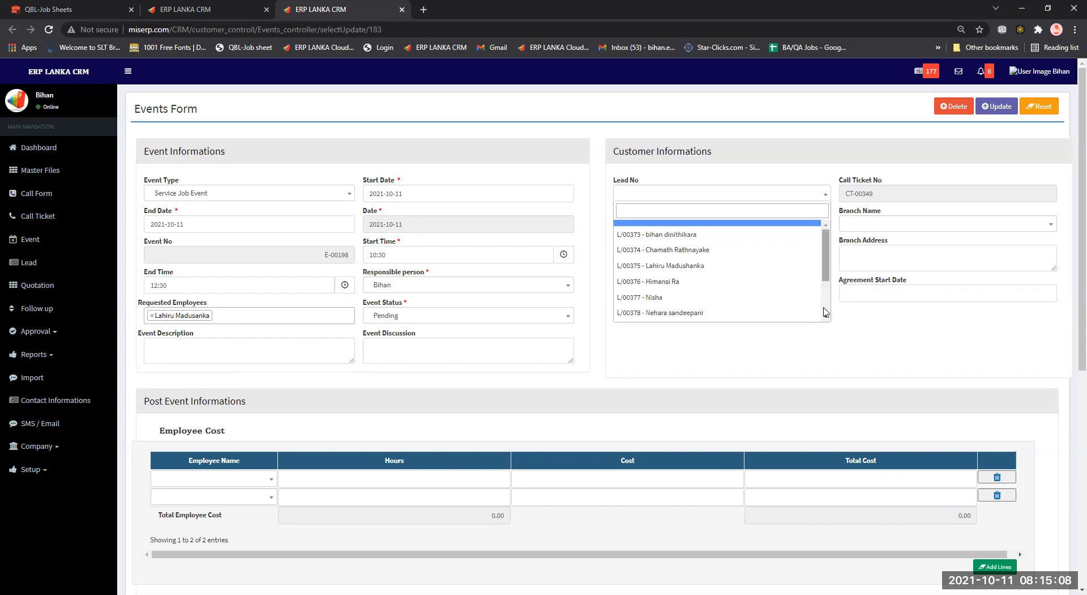
scroll(824, 311, down, 1)
scroll(789, 234, up, 1)
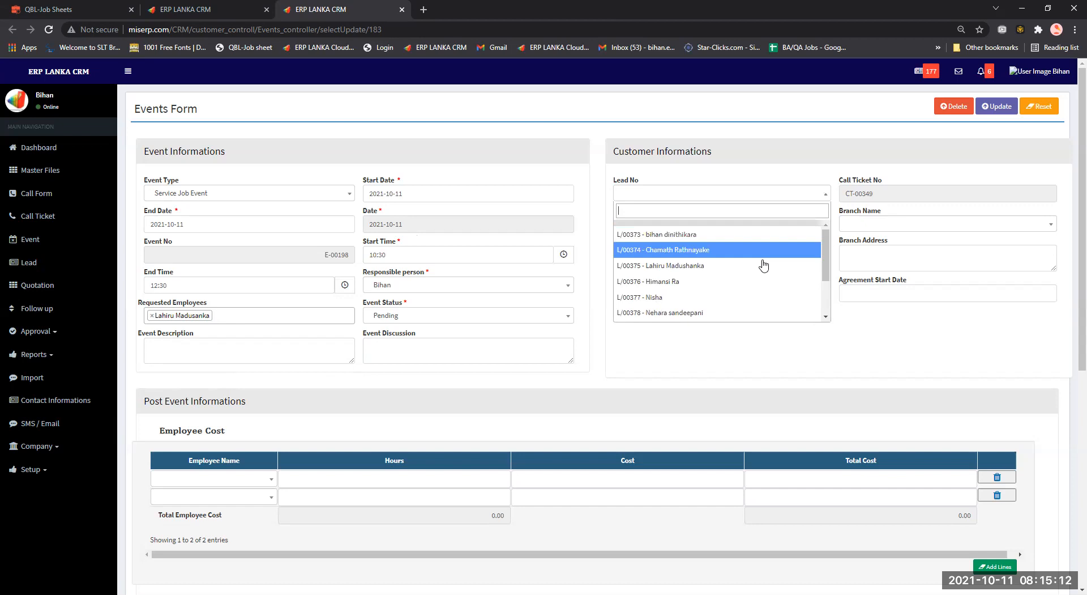
scroll(763, 266, down, 2)
scroll(764, 266, up, 2)
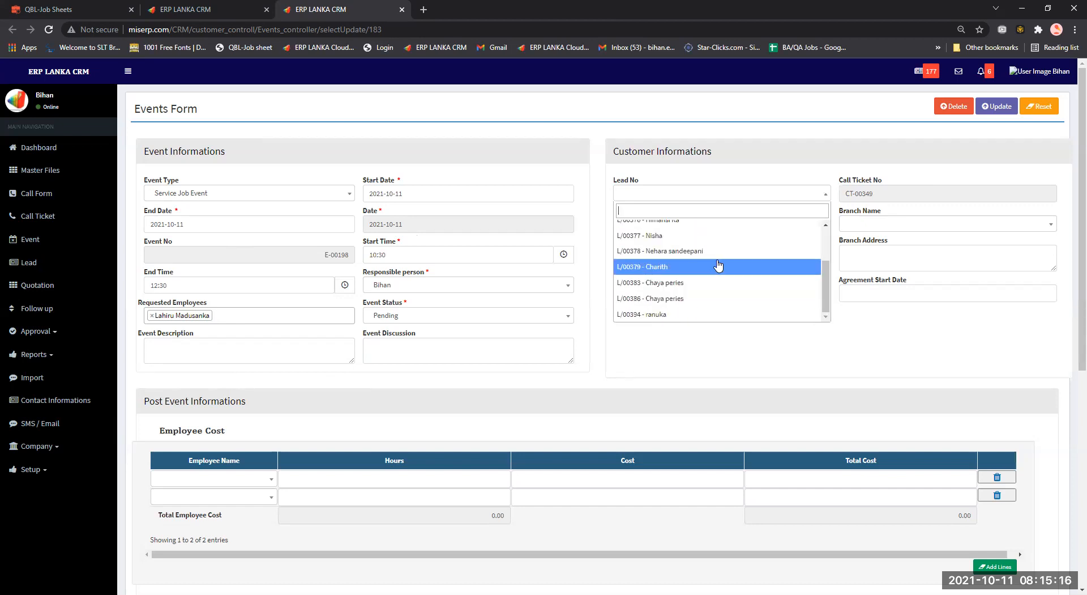
click(678, 363)
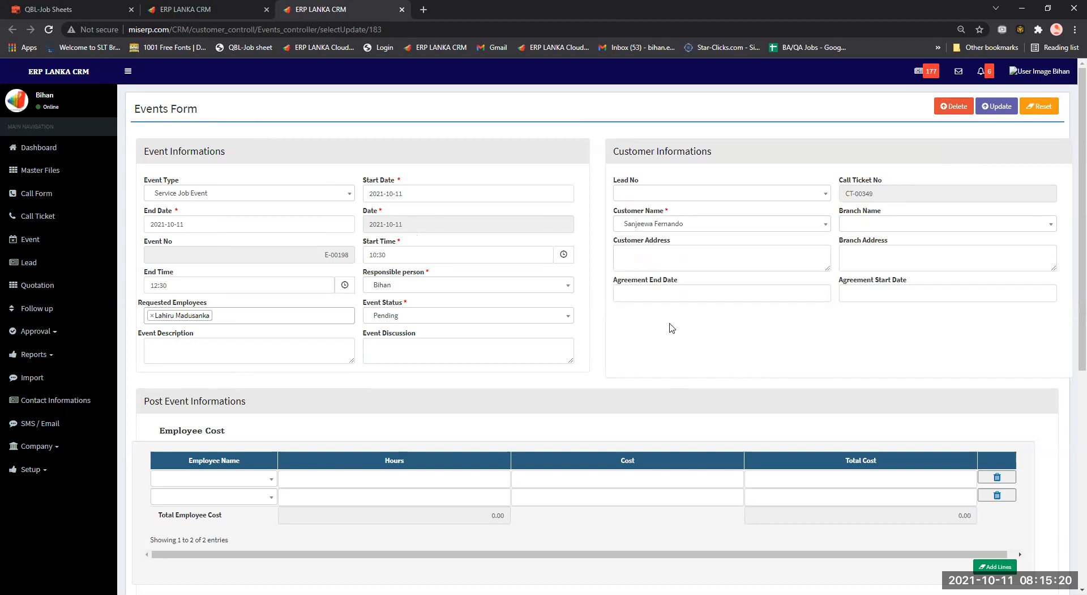
click(989, 113)
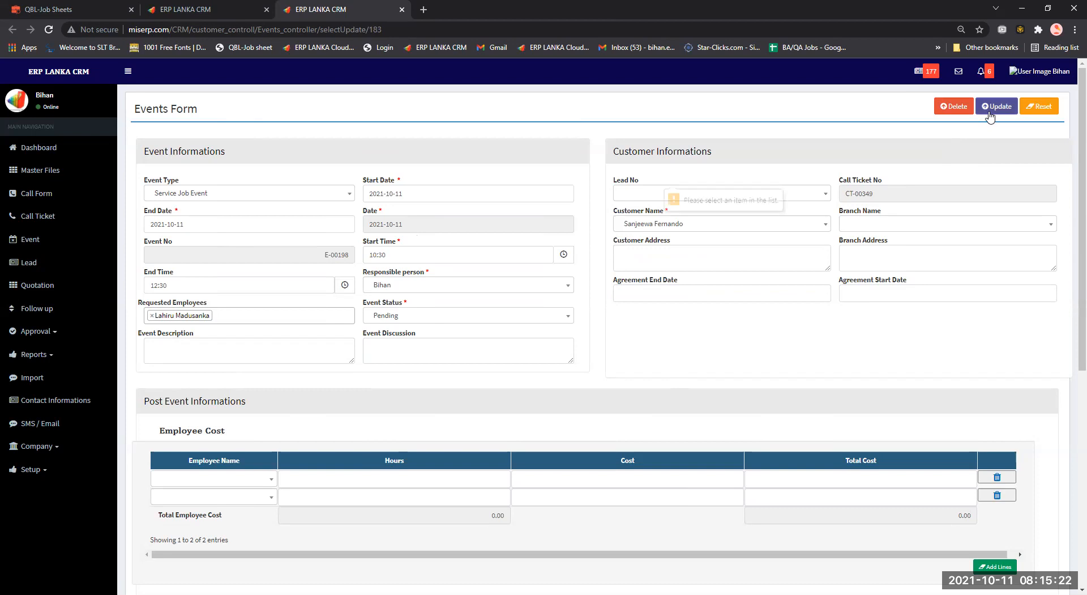
click(816, 196)
scroll(762, 268, down, 2)
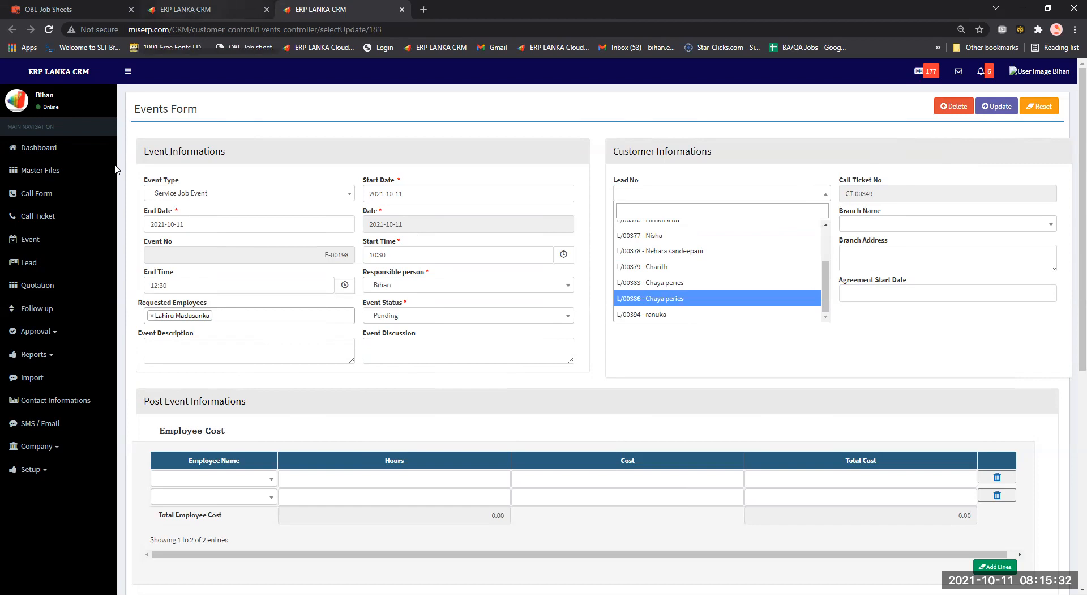
click(55, 330)
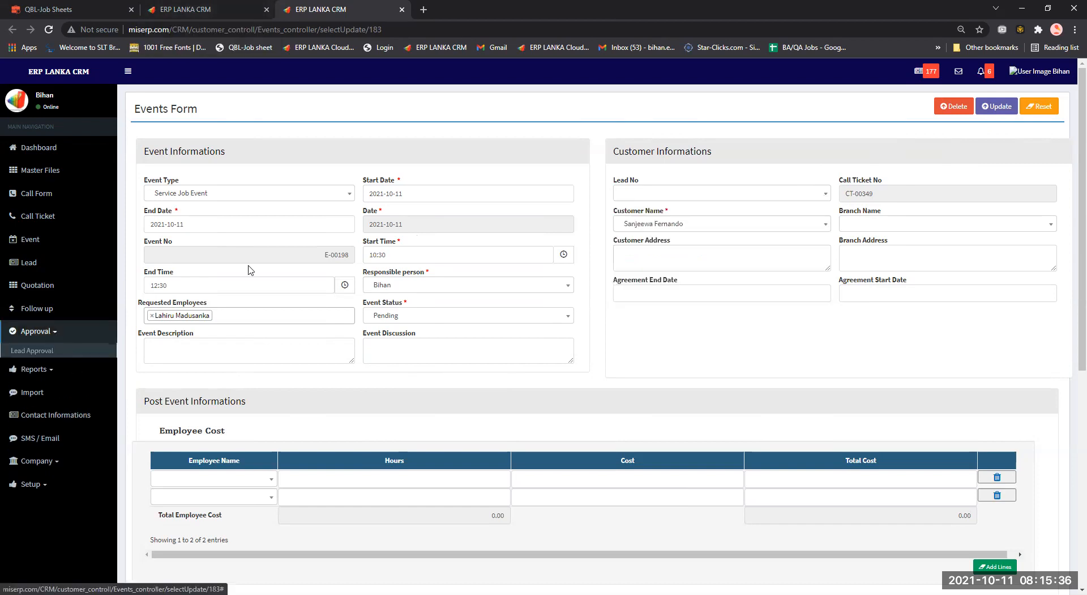
middle_click(70, 352)
Return to the events list, close the extra tabs, and open the technical meeting's follow-up form.
click(235, 8)
middle_click(369, 5)
middle_click(371, 6)
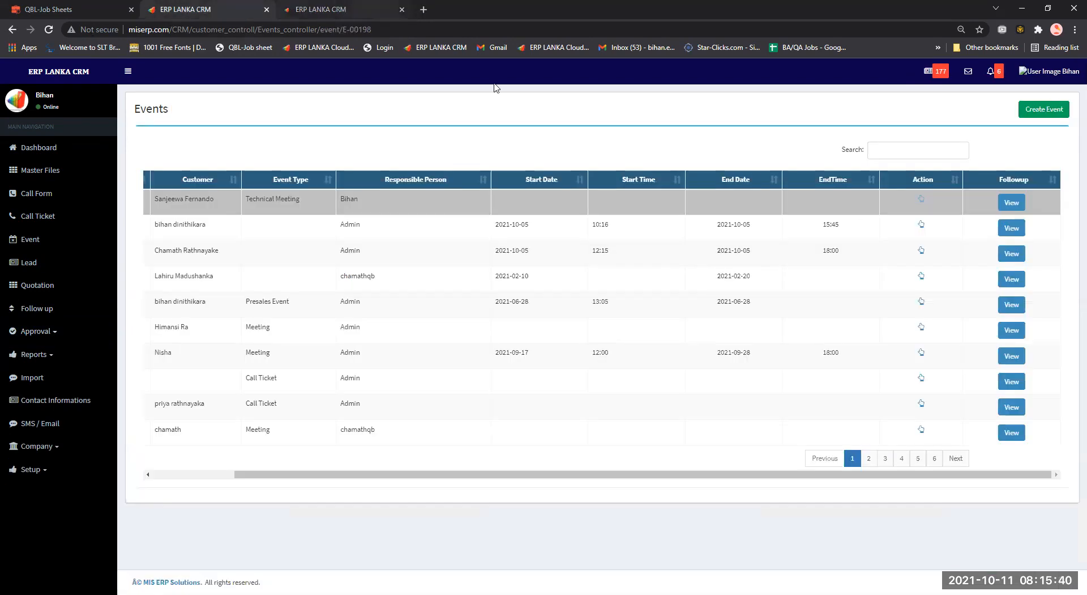
click(1015, 204)
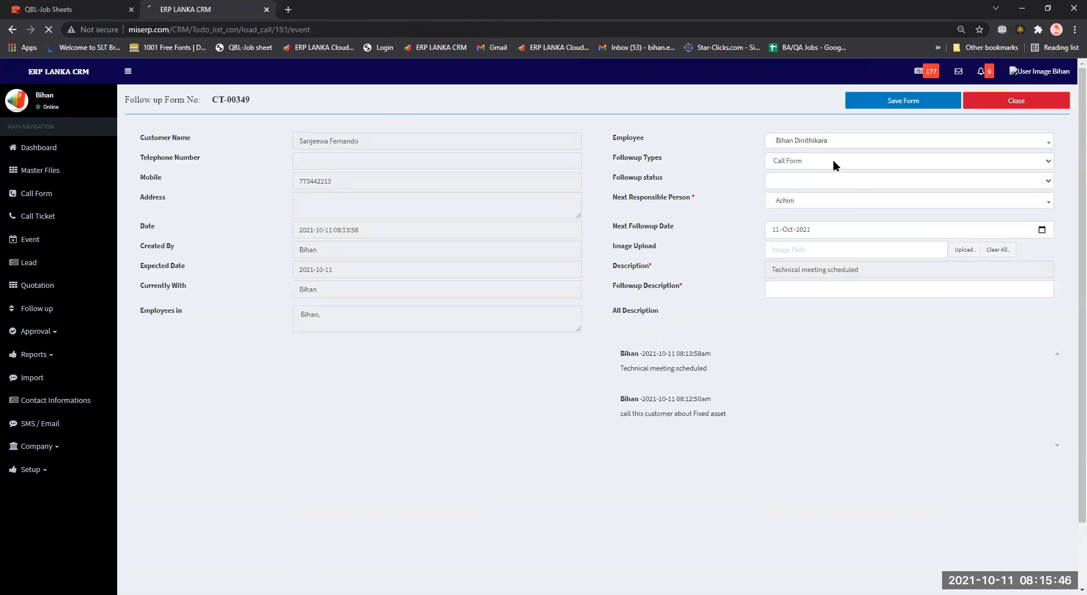
Set follow-up type and status to Lead, change the responsible person, note 'lead on this customer', save.
click(811, 162)
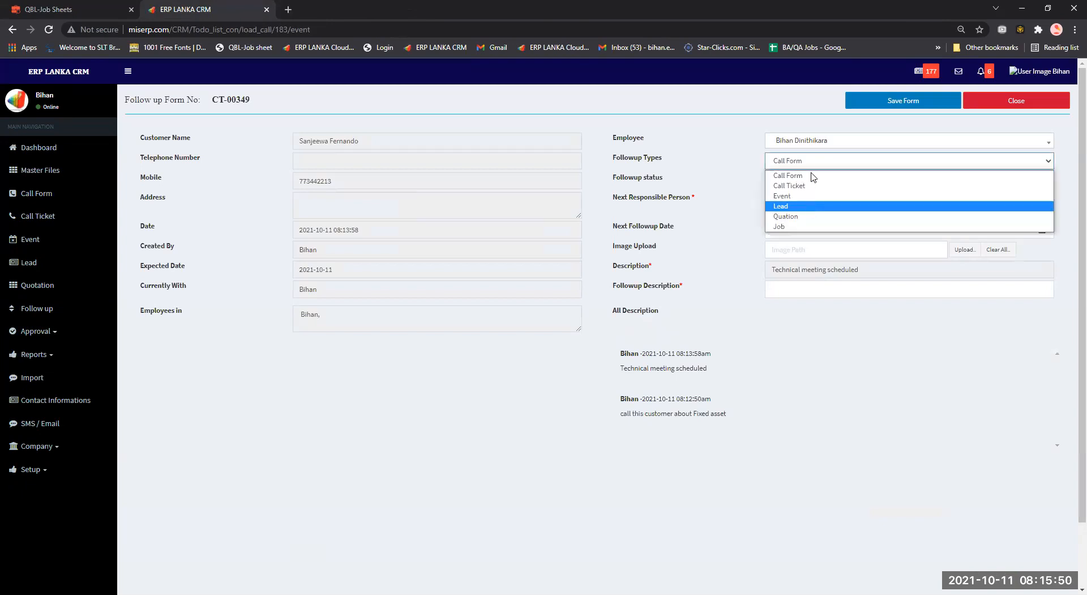
key(Return)
click(812, 182)
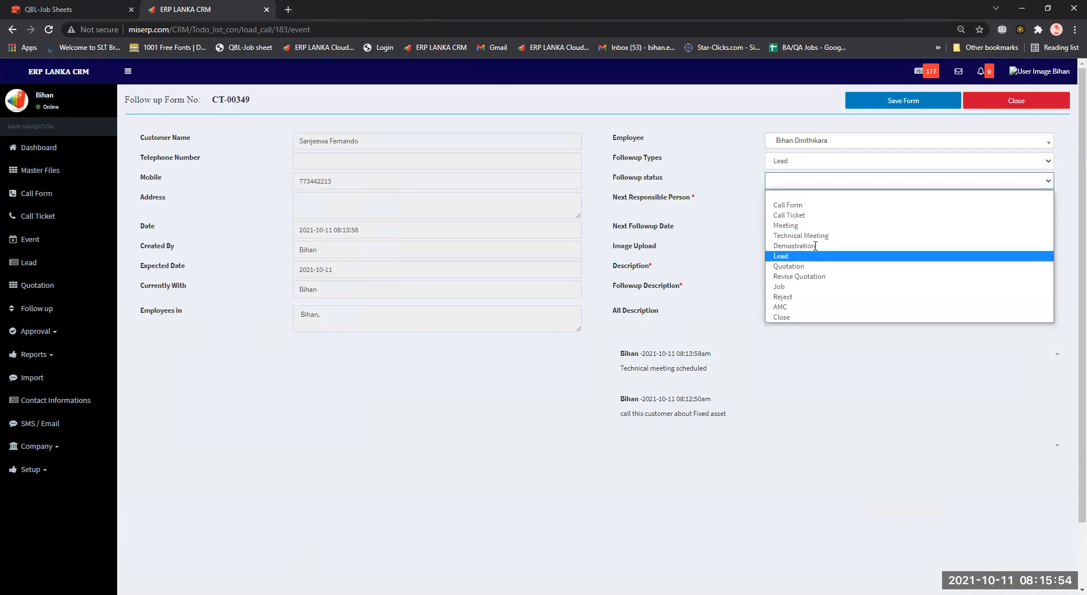
key(Return)
click(821, 203)
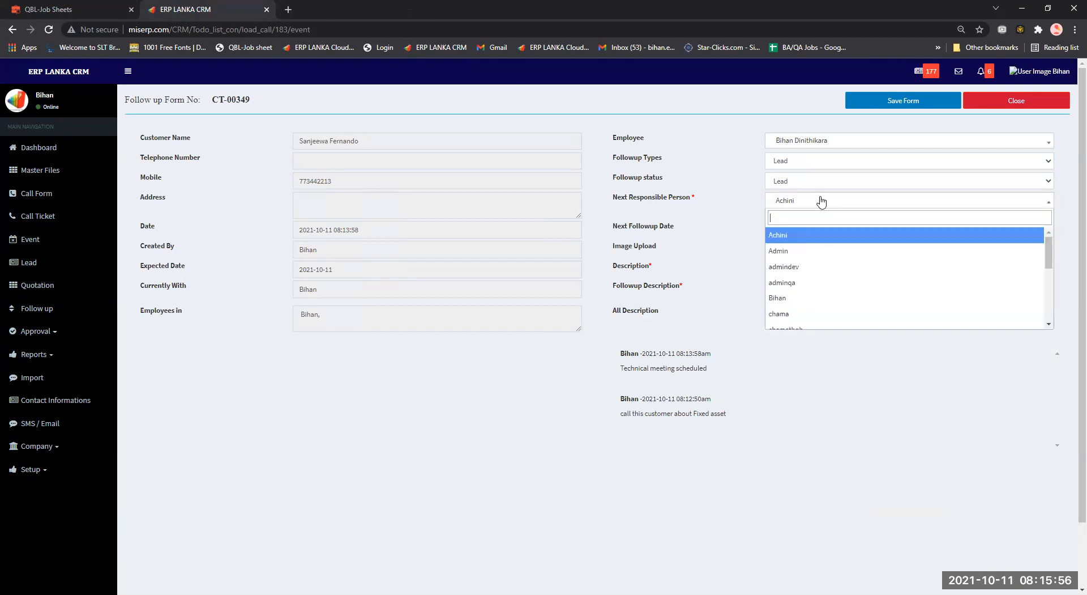
click(803, 301)
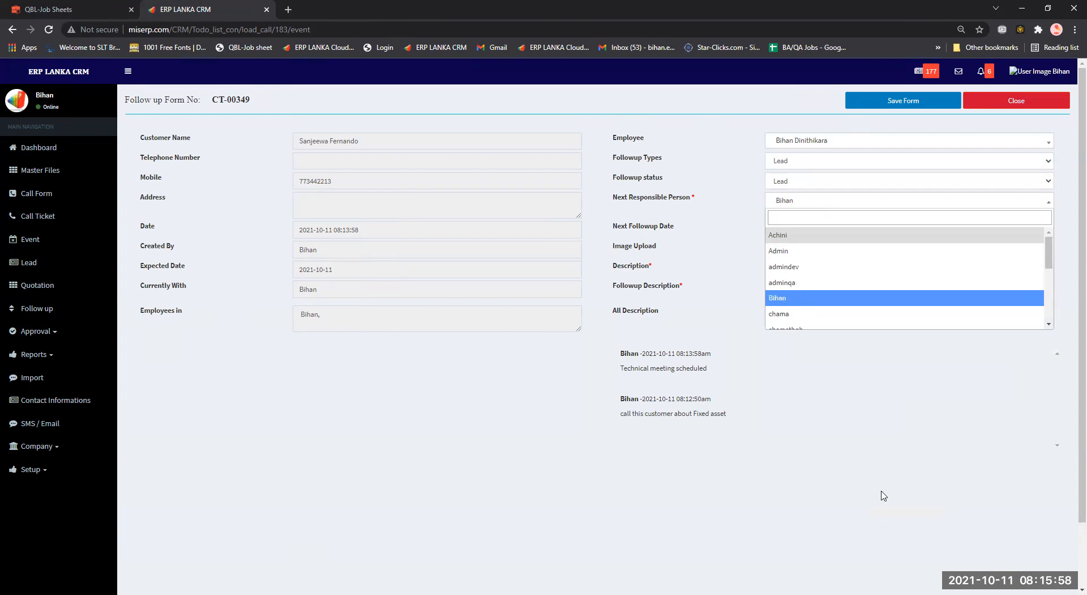
click(856, 390)
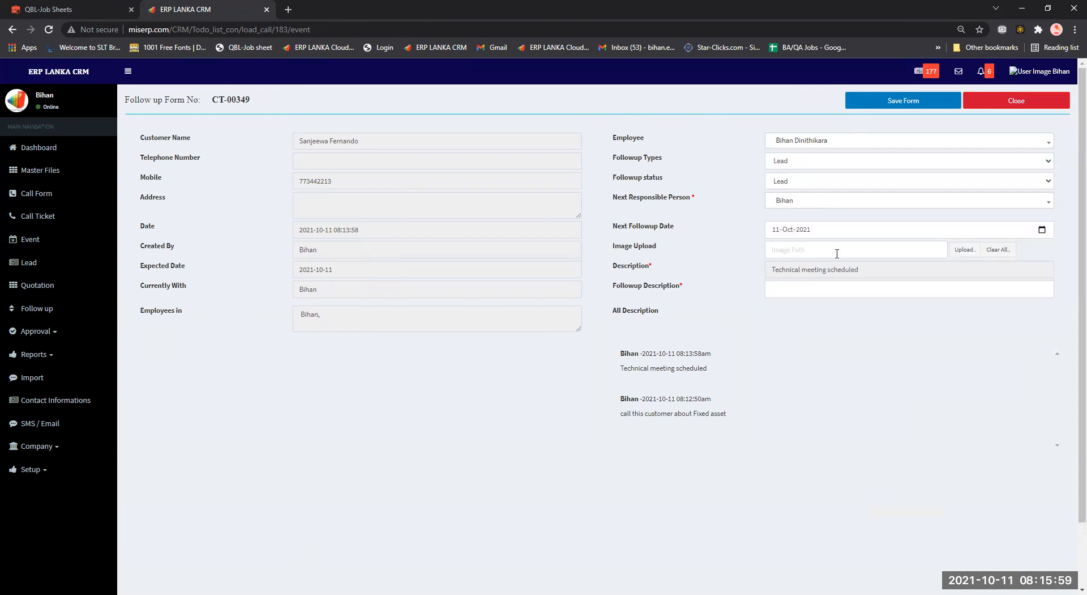
click(875, 293)
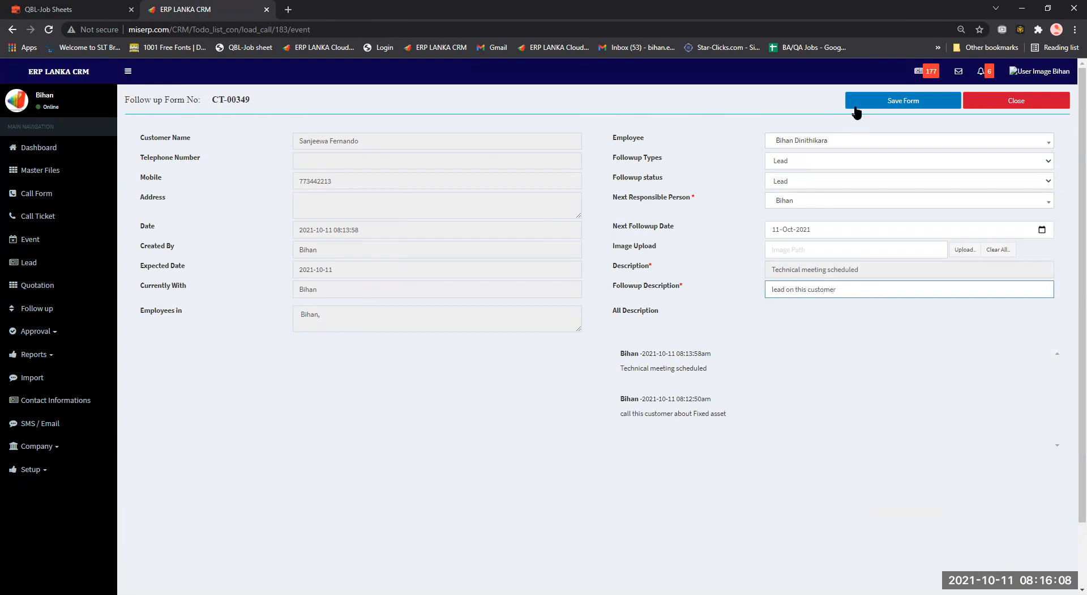
click(882, 100)
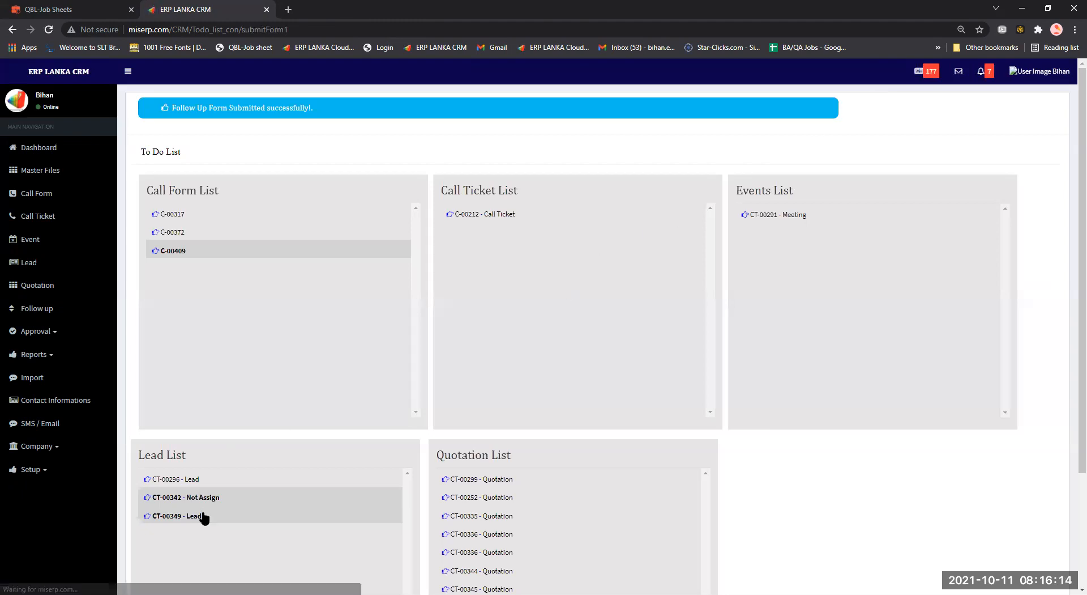
Open the CT-00349 lead entry, reach new lead L/00568, and open its follow-up form.
middle_click(169, 518)
middle_click(169, 519)
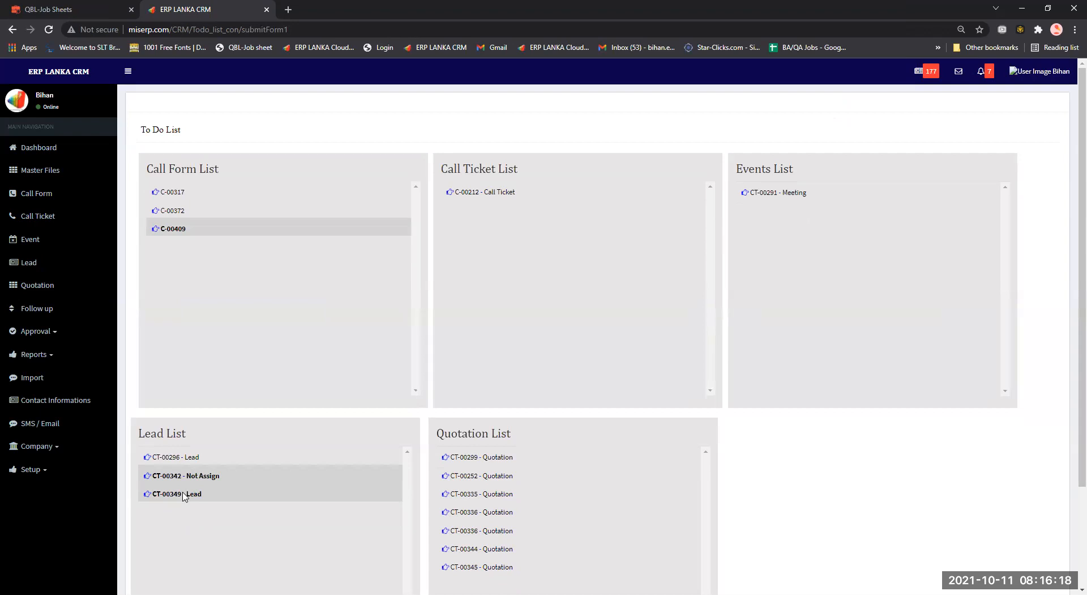
click(183, 496)
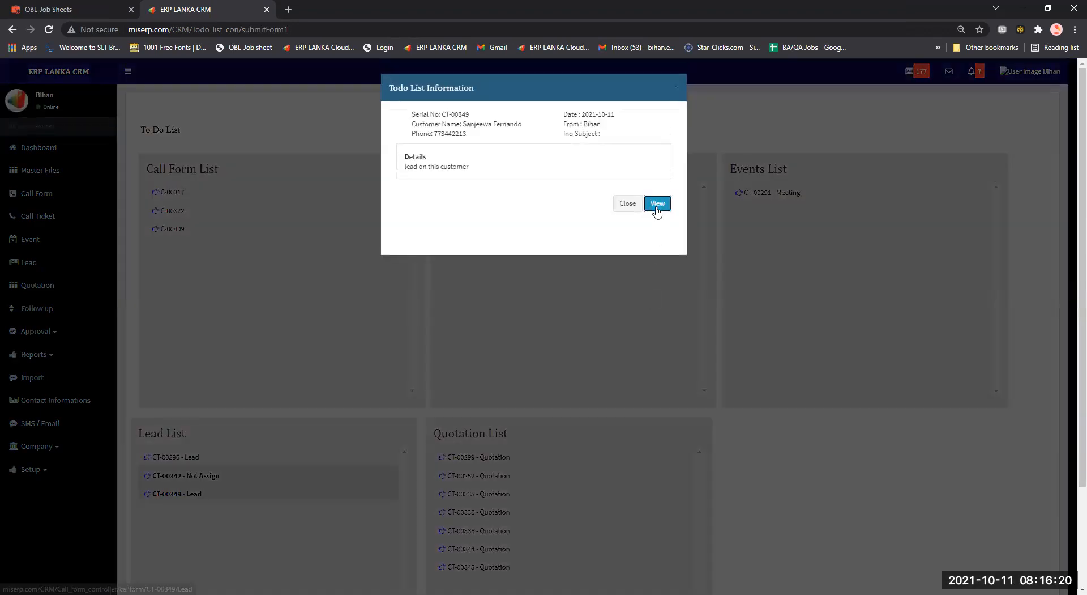
click(657, 206)
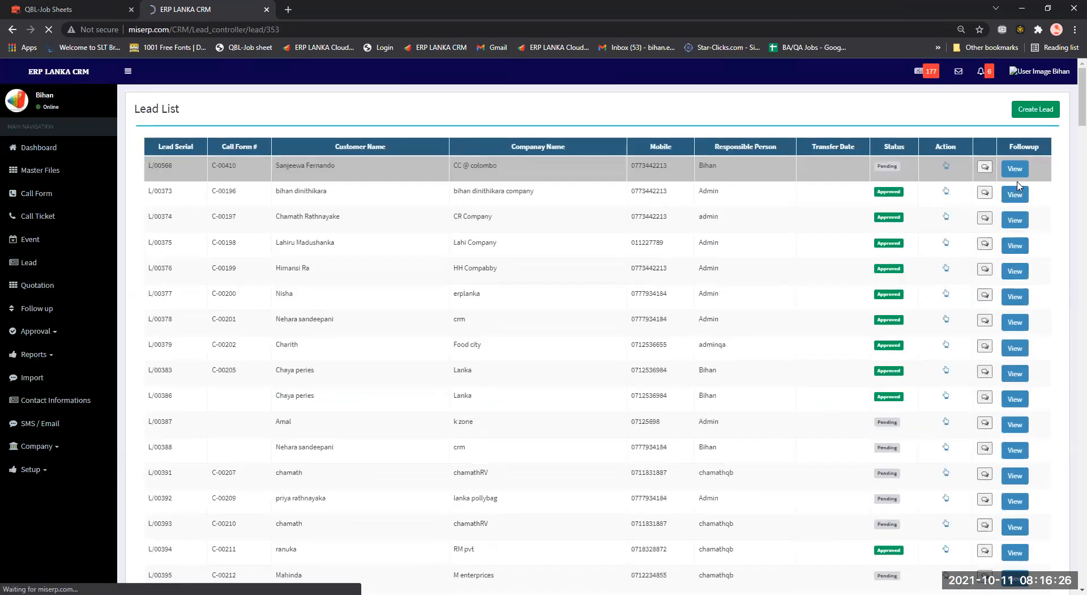
click(997, 479)
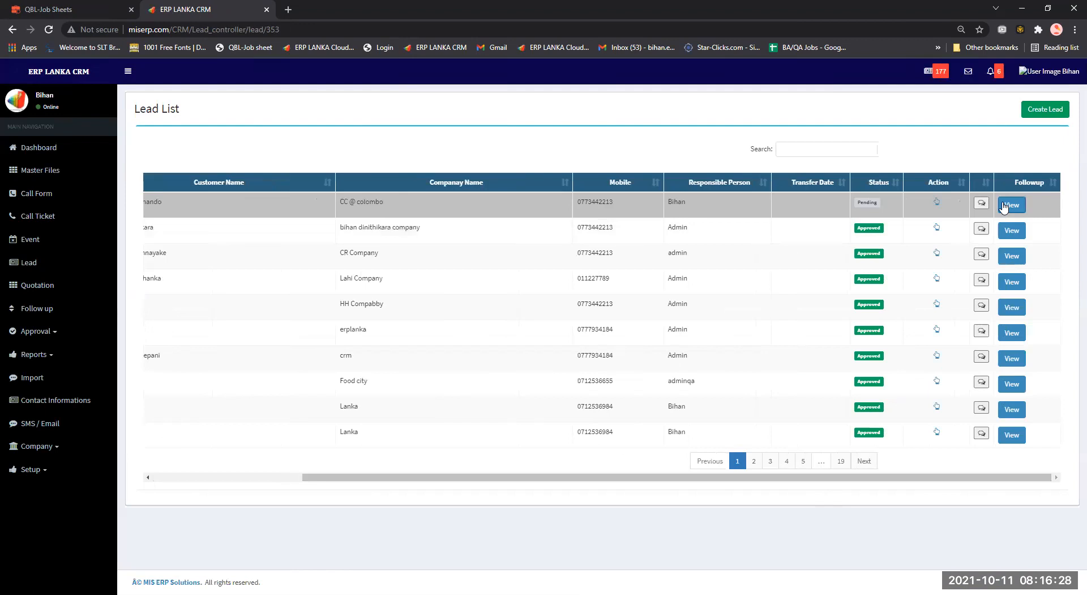
click(1004, 208)
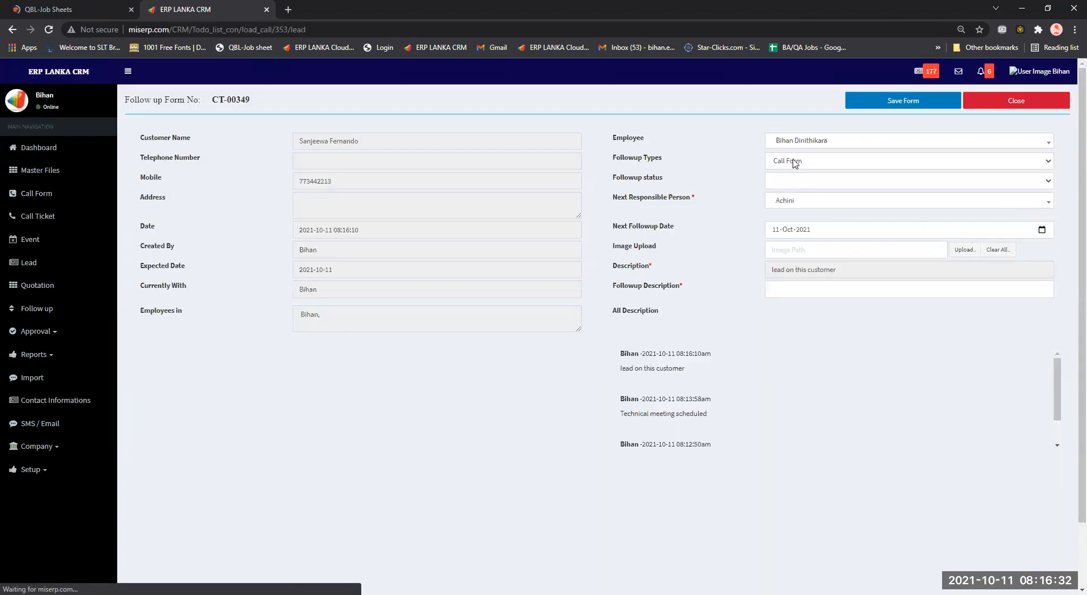
Set follow-up type Quation and status Quotation, note 'quote on this customer', and save.
click(795, 163)
key(Down)
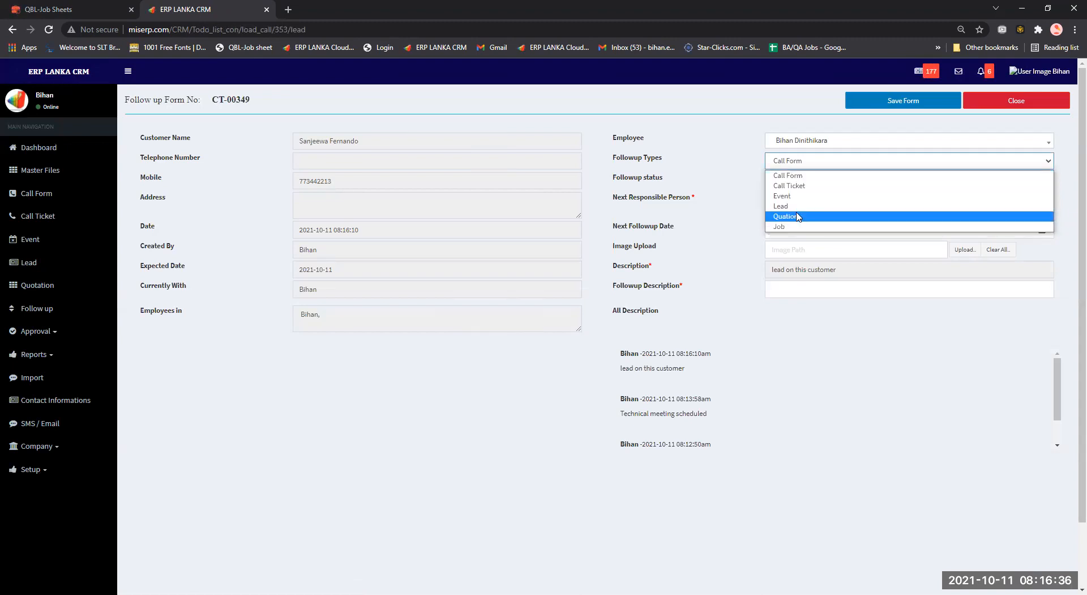
key(Return)
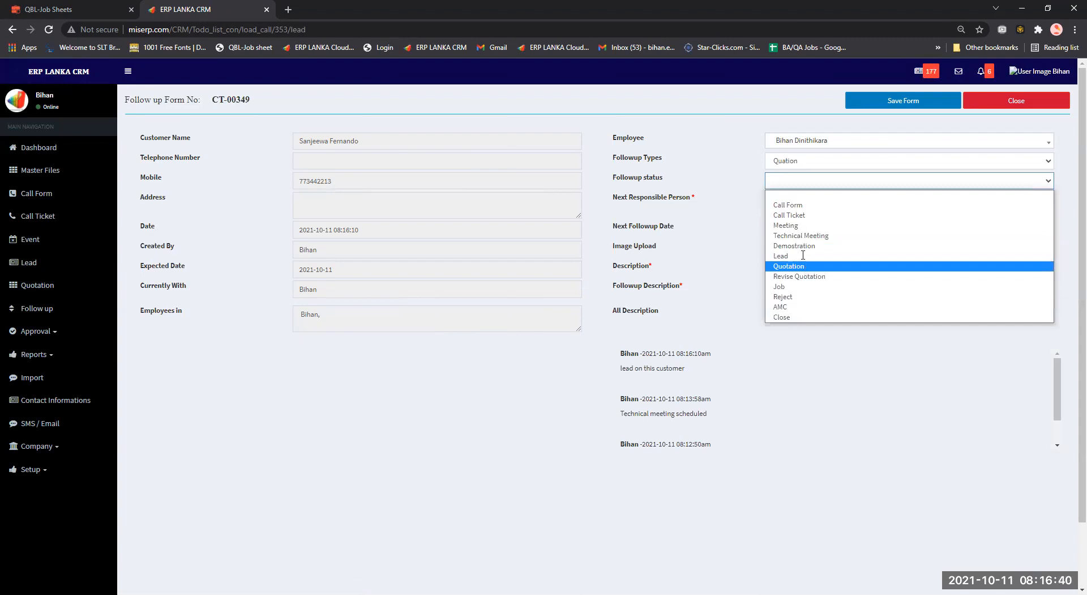
click(804, 266)
click(796, 289)
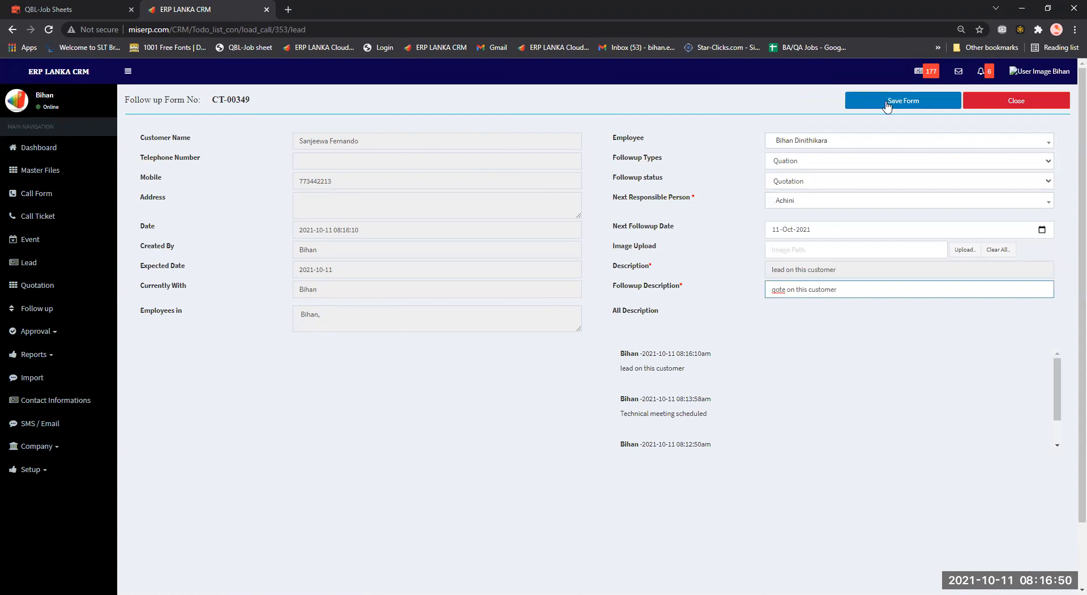
text(u)
click(919, 104)
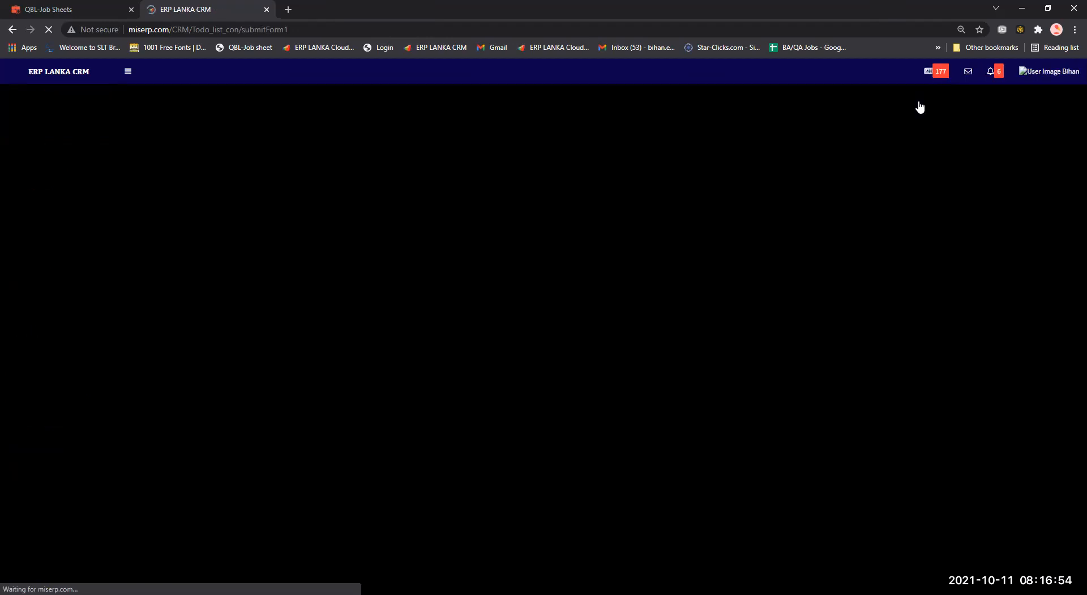
scroll(707, 148, down, 3)
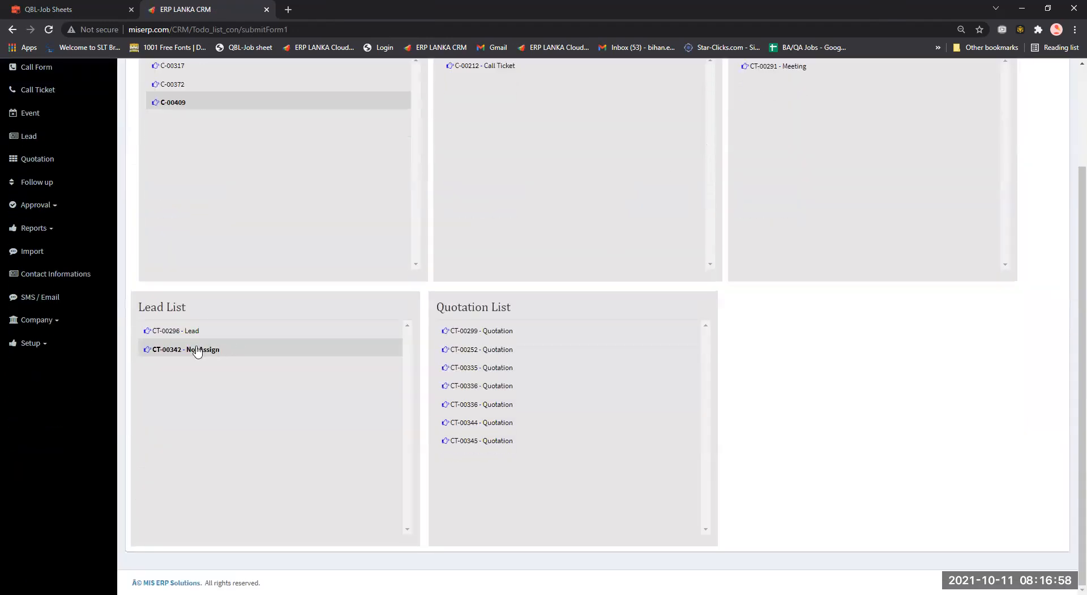
scroll(310, 269, up, 3)
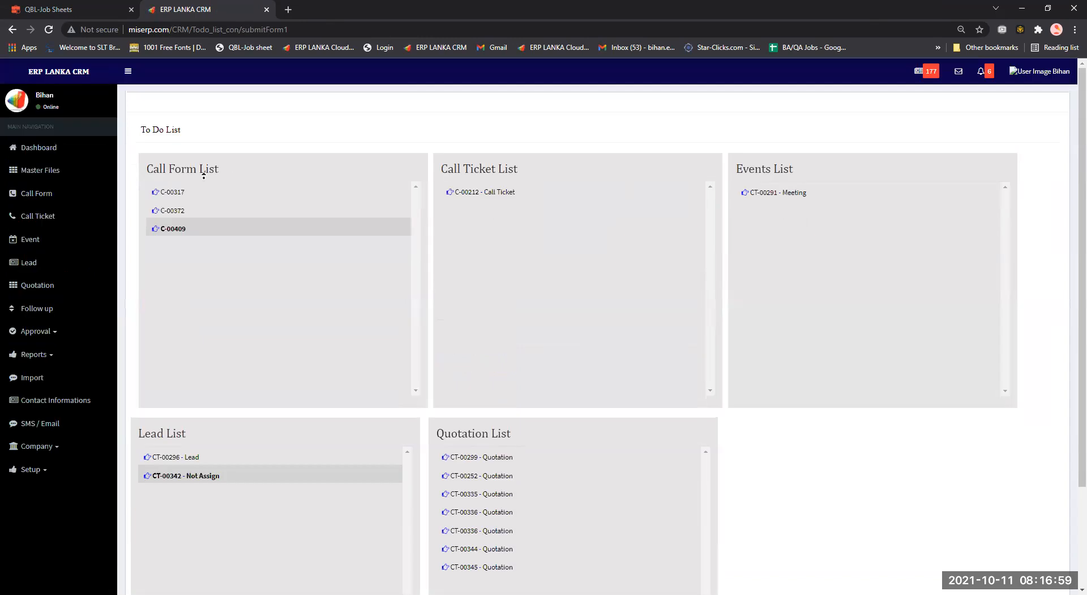
click(176, 478)
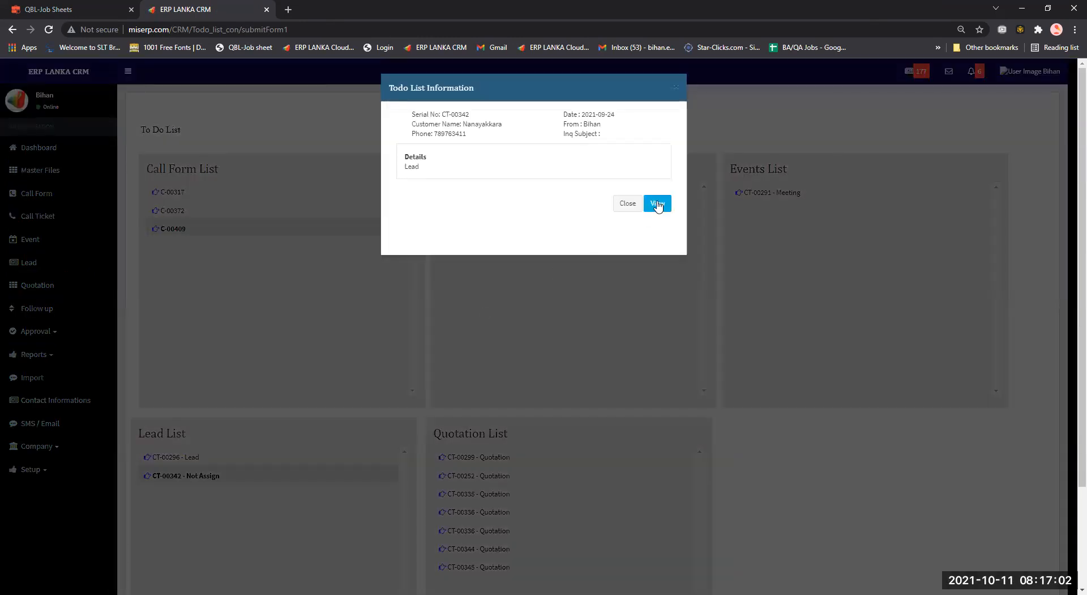
click(583, 456)
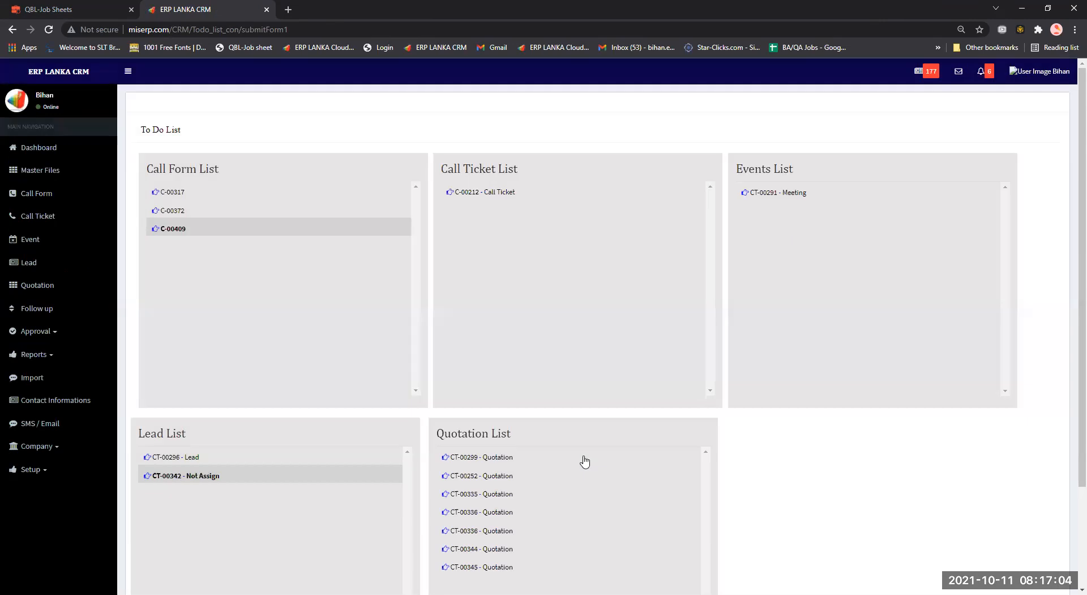
scroll(585, 462, down, 1)
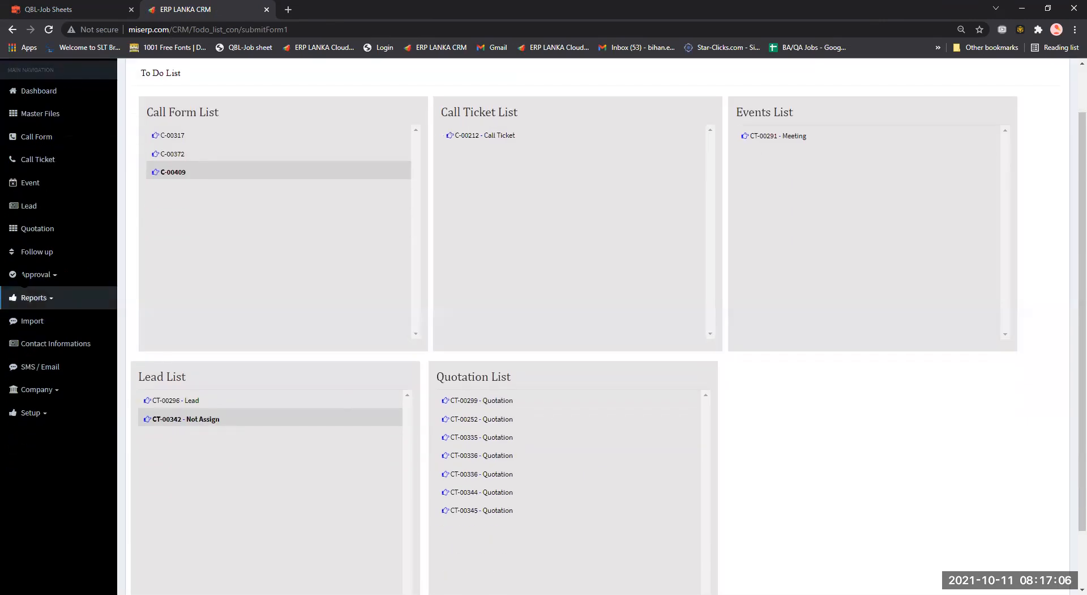
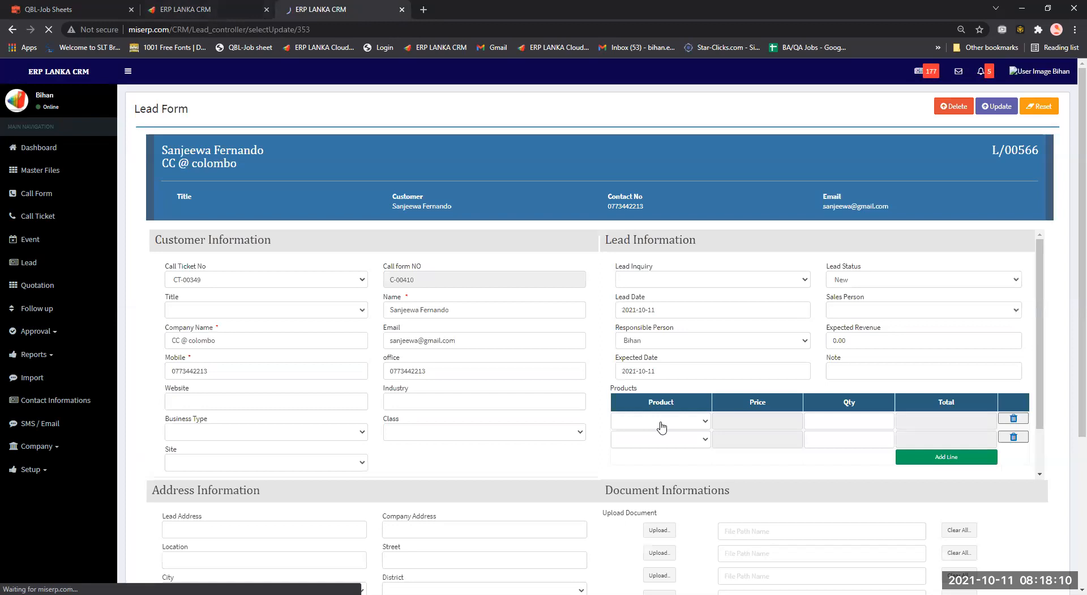
Add ACCMIS FIXED ASSETS, ACCMIS HRM and ACCMIS Accounting Desktop as the lead's three product lines.
click(661, 422)
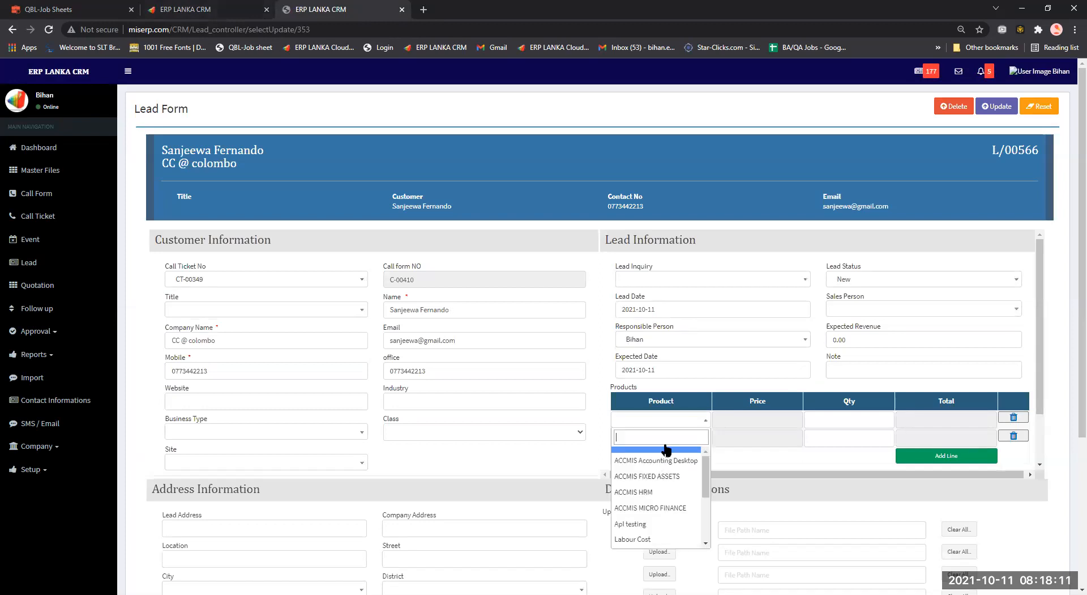
click(666, 450)
click(669, 439)
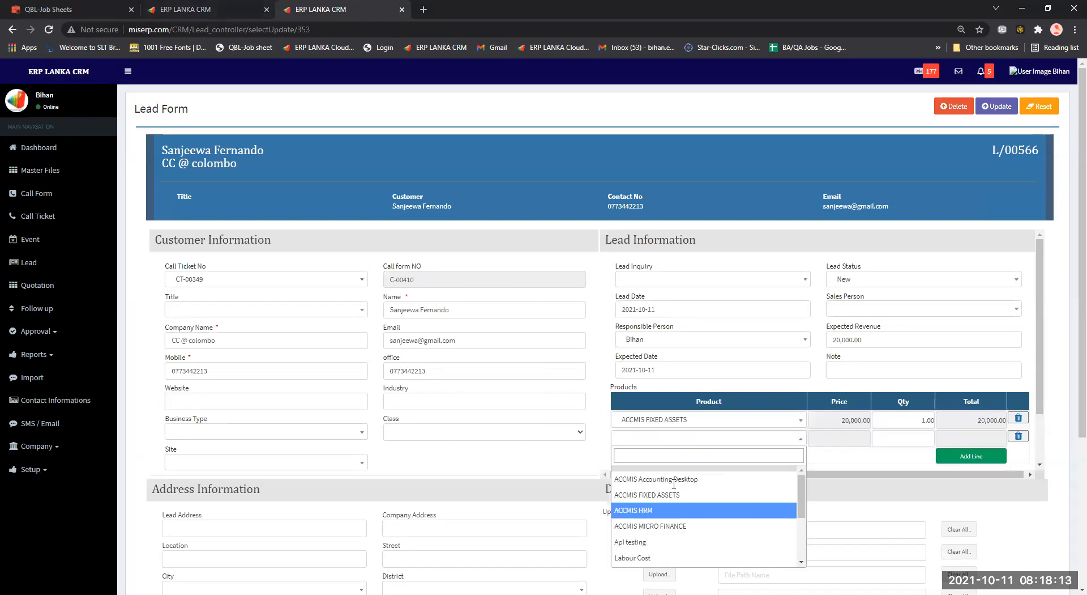
key(Return)
scroll(708, 416, down, 1)
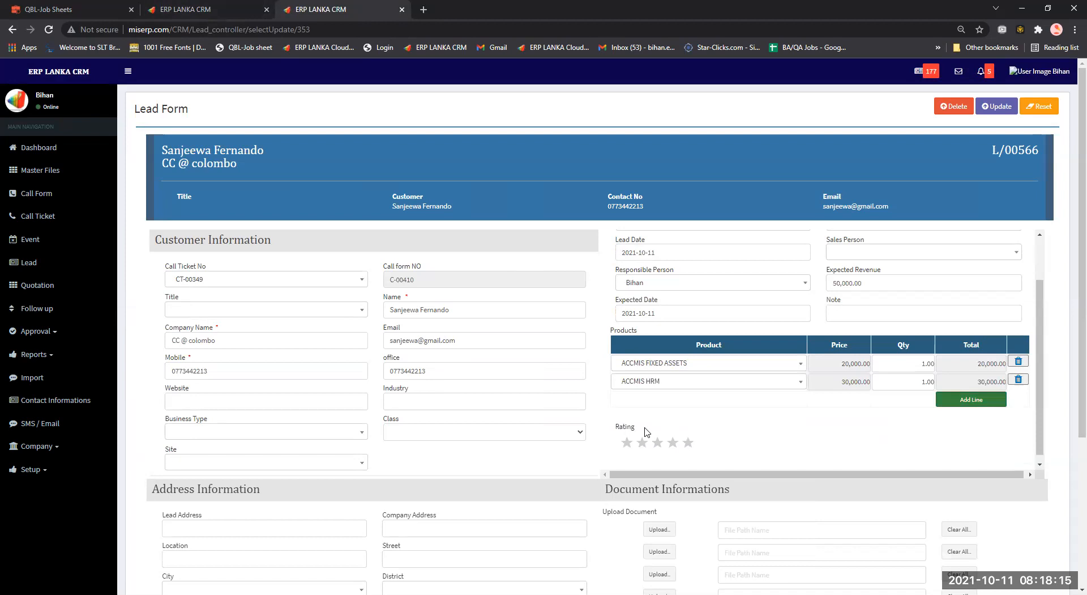
click(648, 404)
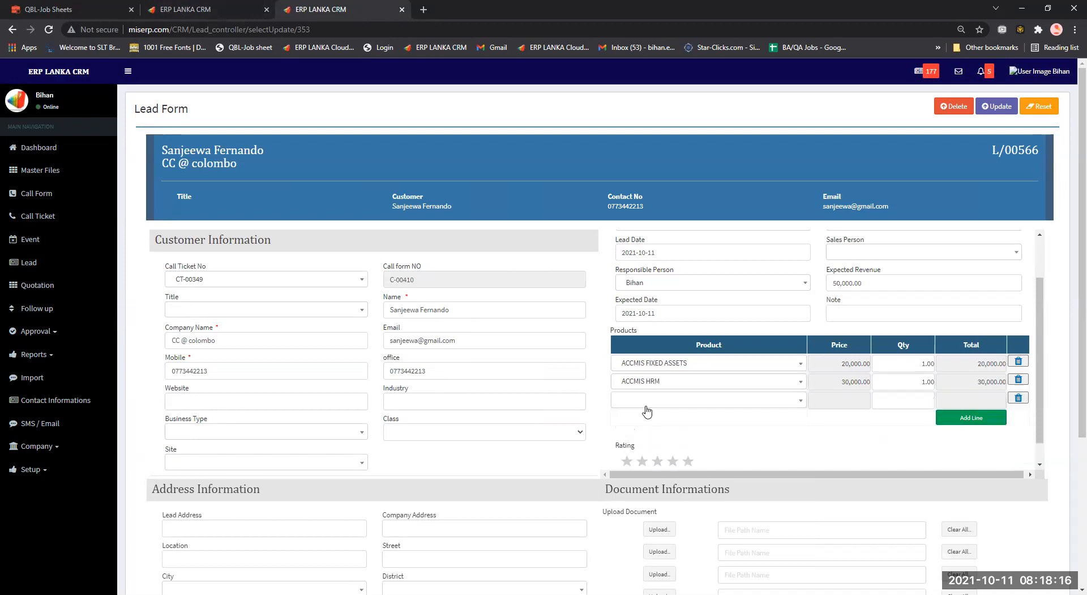
click(651, 473)
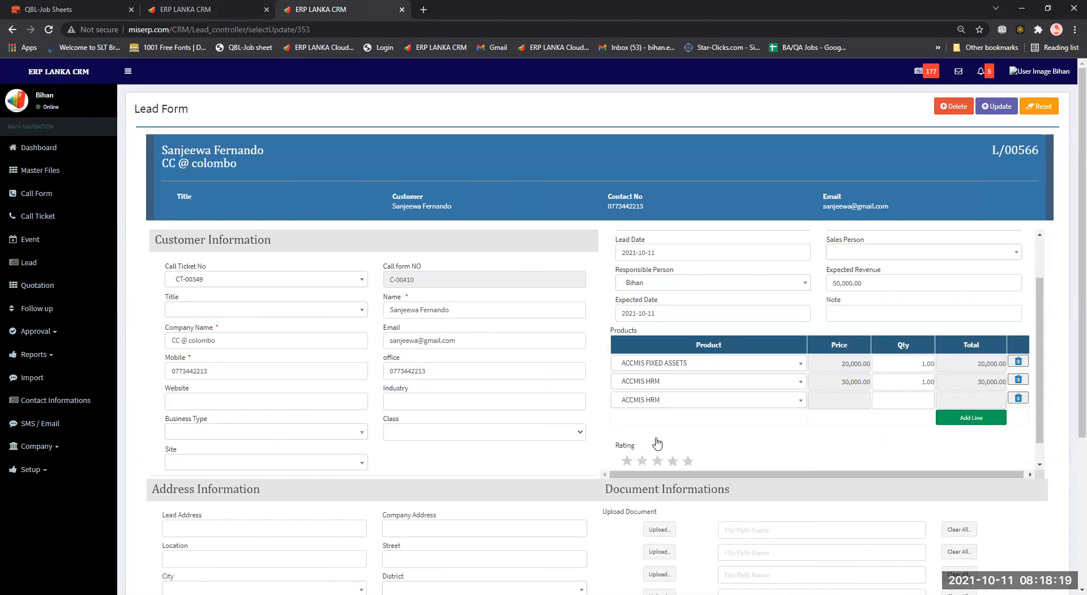
click(666, 436)
click(453, 398)
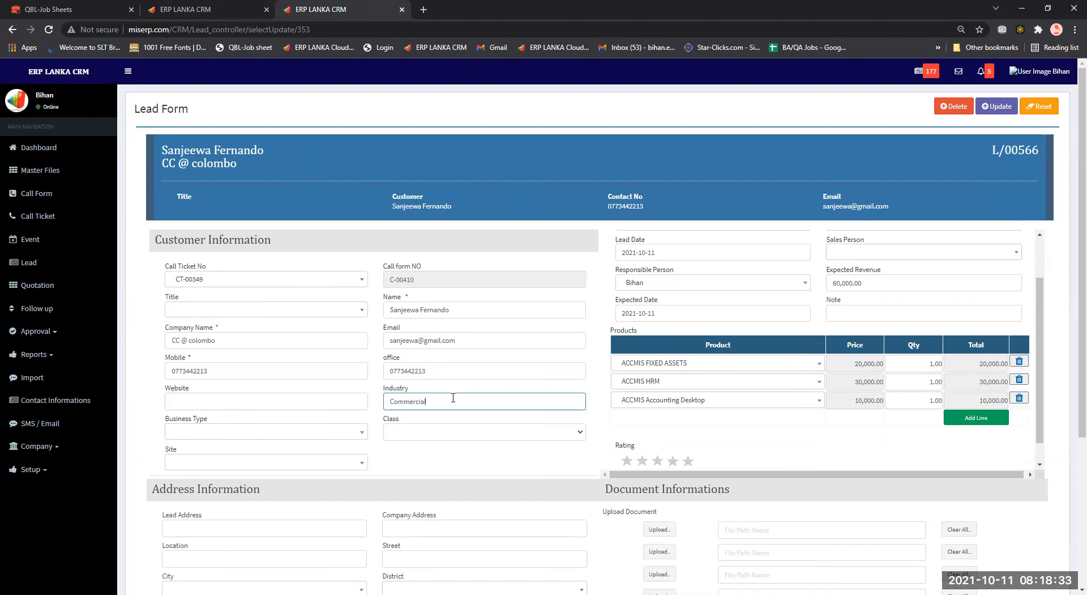
Set the lead's Industry to Commercial, Business Type to Marketing and Site to maharagama.
click(259, 401)
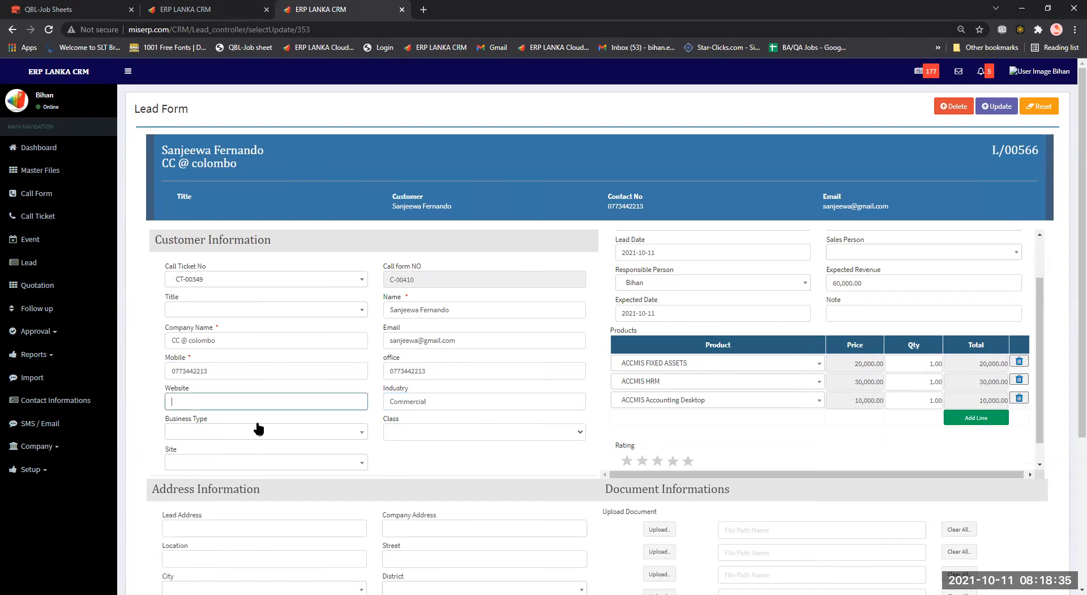
scroll(259, 429, down, 1)
click(272, 377)
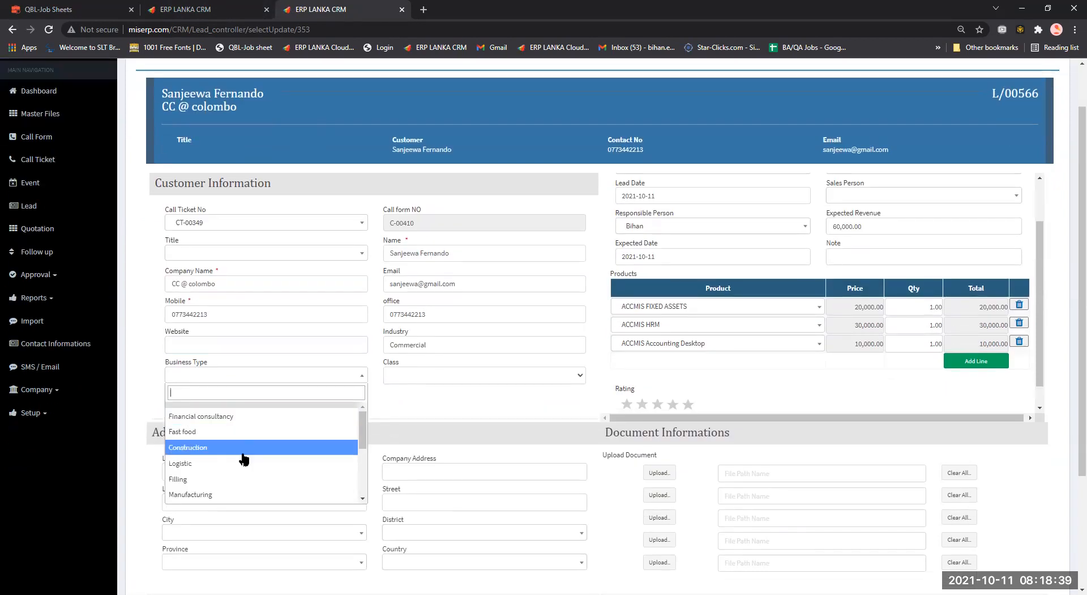
scroll(235, 453, down, 1)
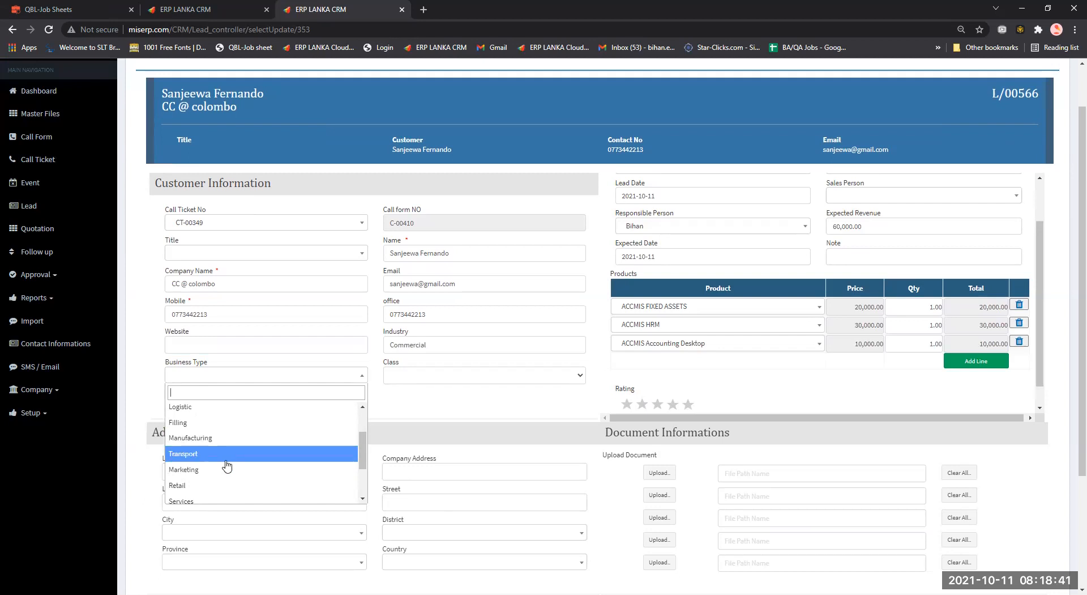
click(229, 469)
click(249, 406)
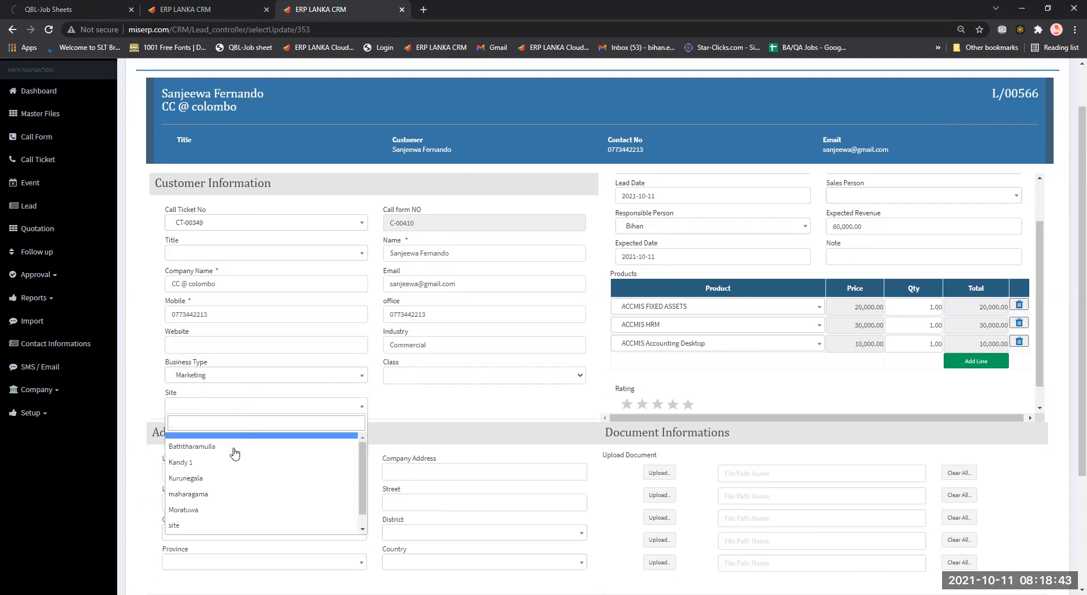
click(225, 497)
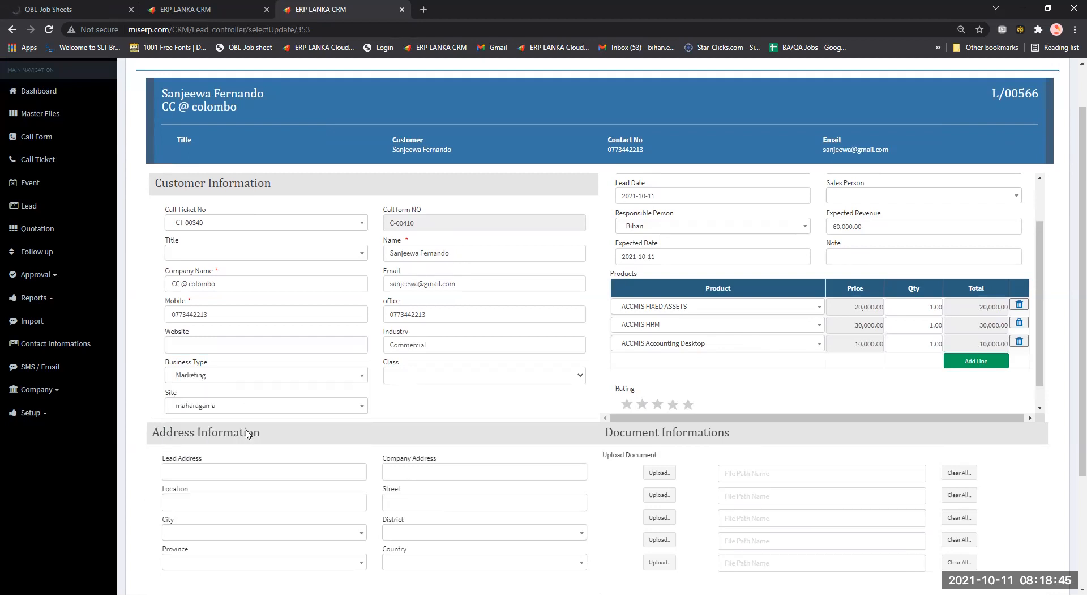
Set the lead's Title to Mr and assign a sales person.
click(262, 253)
click(225, 290)
click(864, 200)
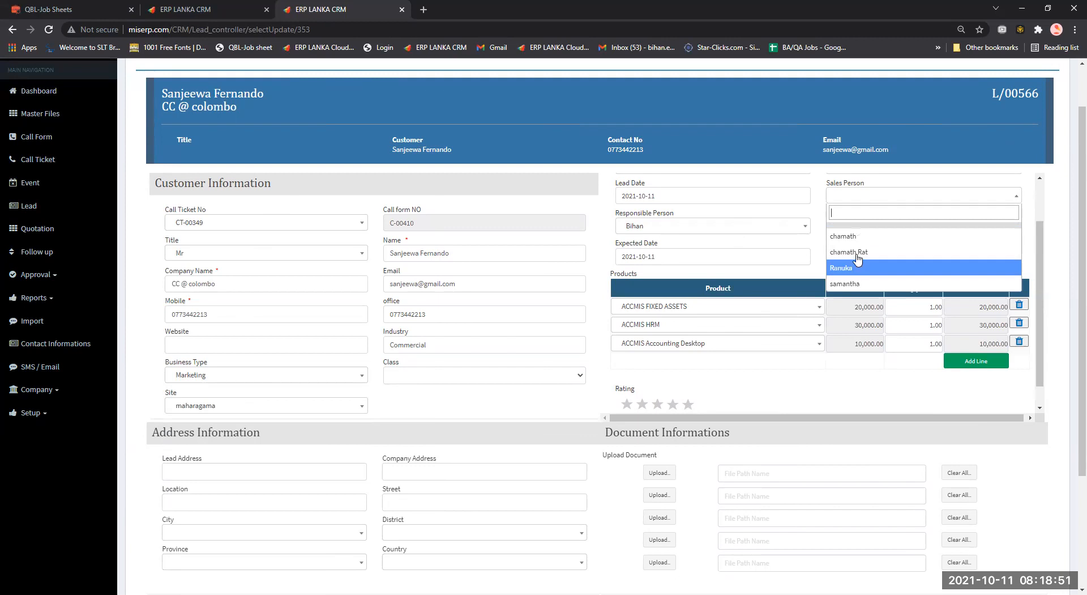
click(858, 254)
scroll(867, 247, down, 1)
click(869, 231)
scroll(596, 306, down, 2)
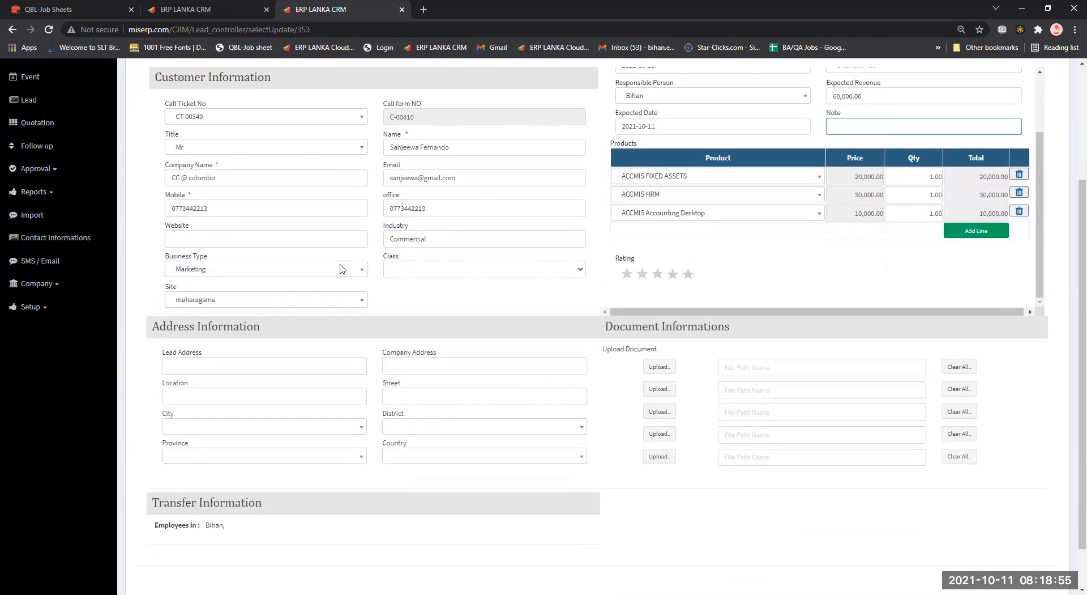
scroll(343, 269, up, 2)
scroll(658, 230, up, 2)
scroll(658, 230, down, 2)
scroll(915, 440, down, 3)
scroll(942, 382, up, 4)
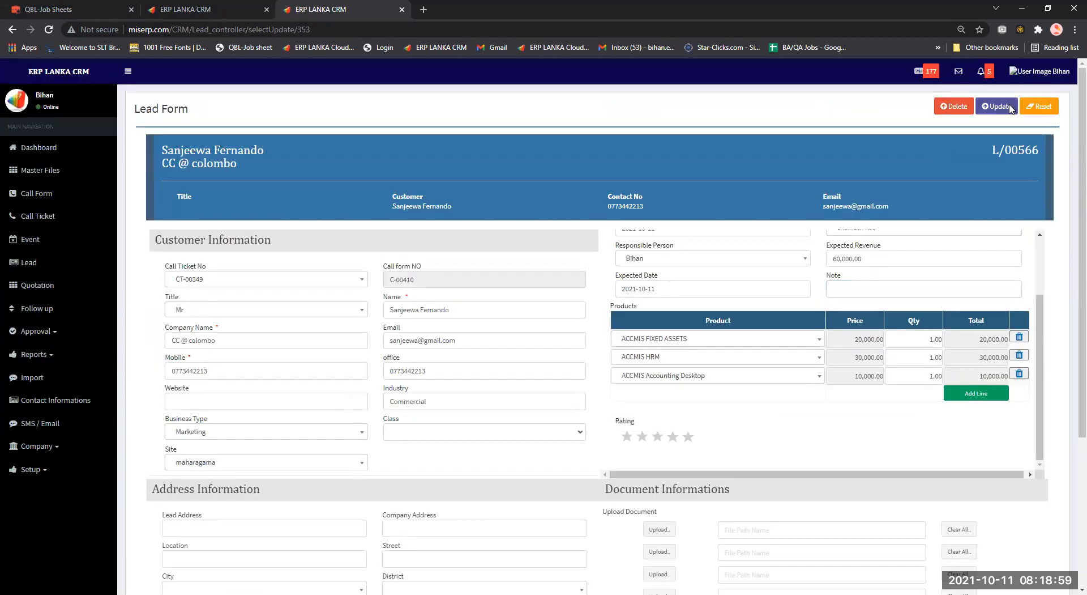
Update the lead, then reload the Quotation Form tab and open its Lead No list.
click(1010, 107)
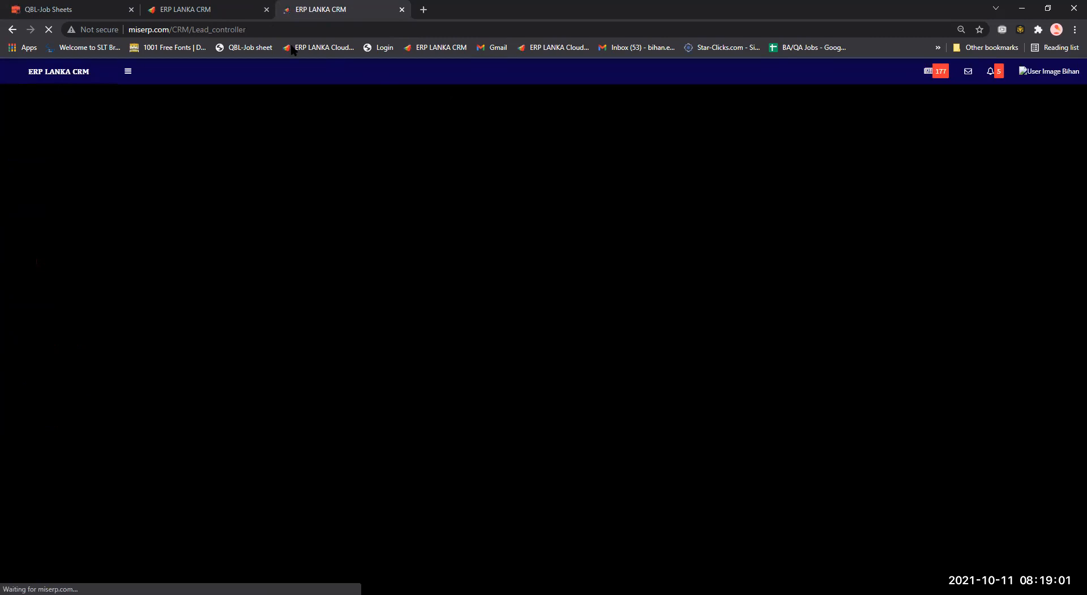
click(211, 7)
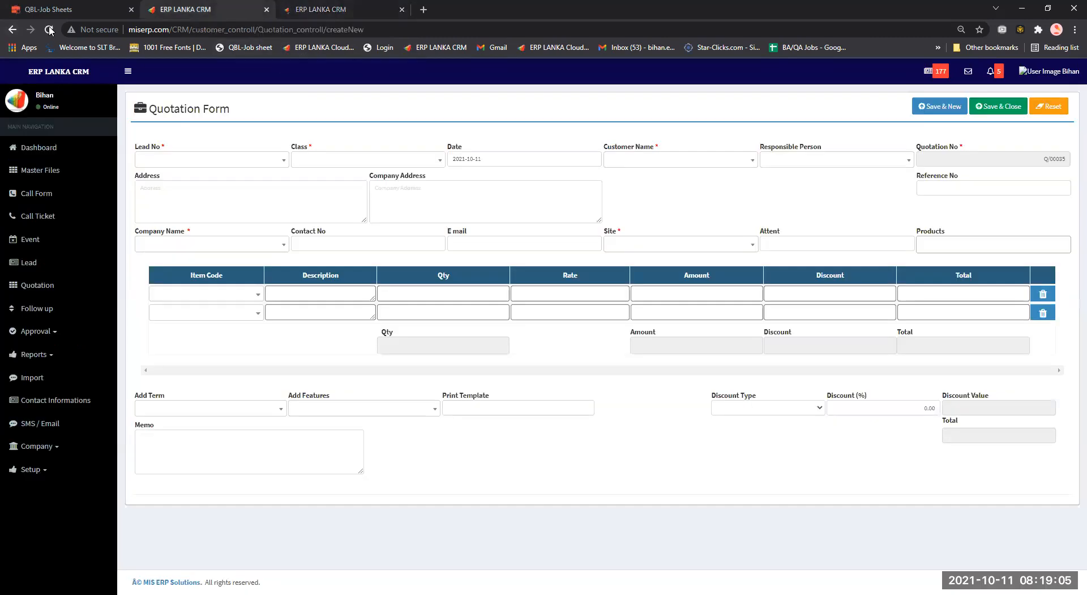
click(329, 7)
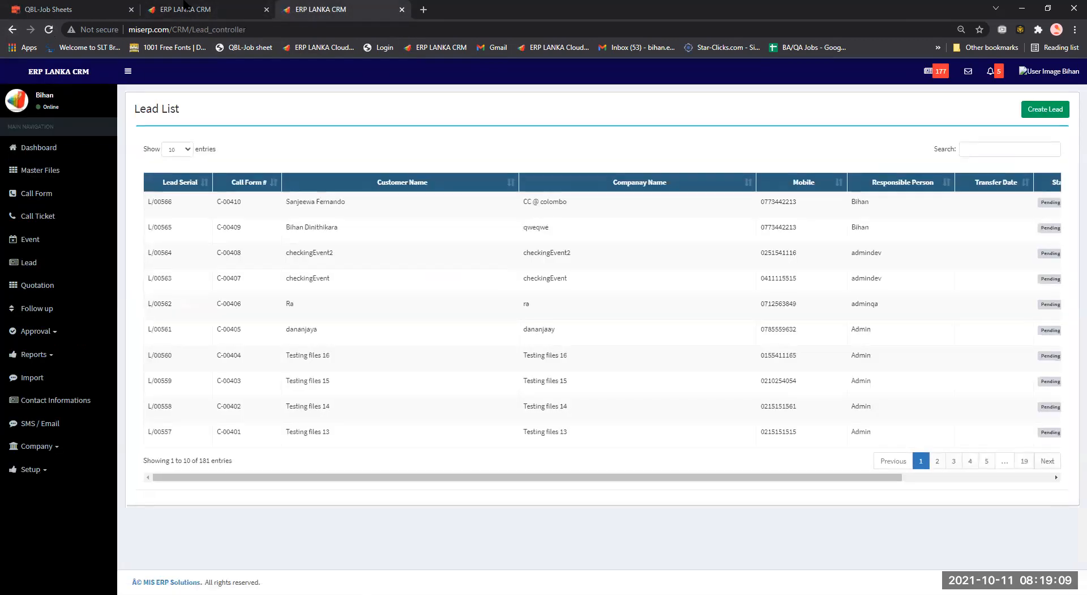
click(184, 7)
click(49, 29)
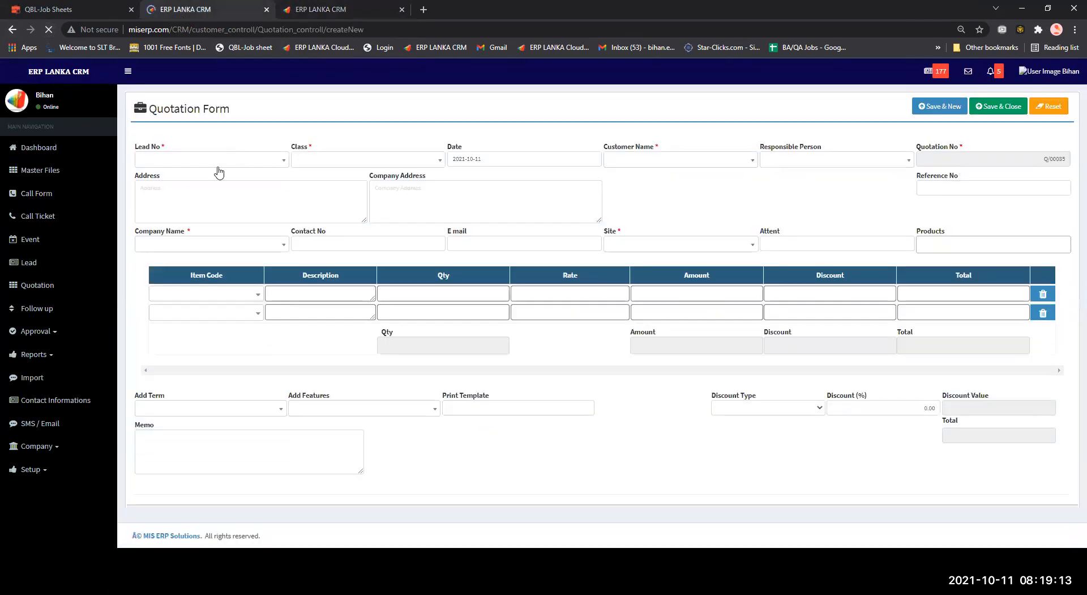
click(236, 161)
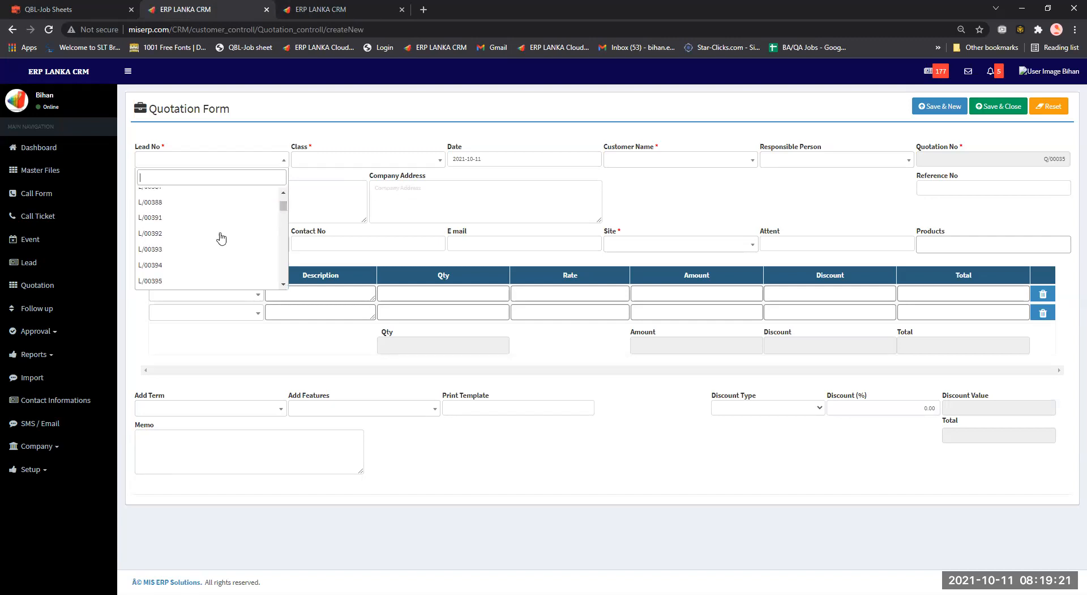
Choose lead L/00566 for the new quotation.
scroll(216, 236, down, 6)
click(203, 279)
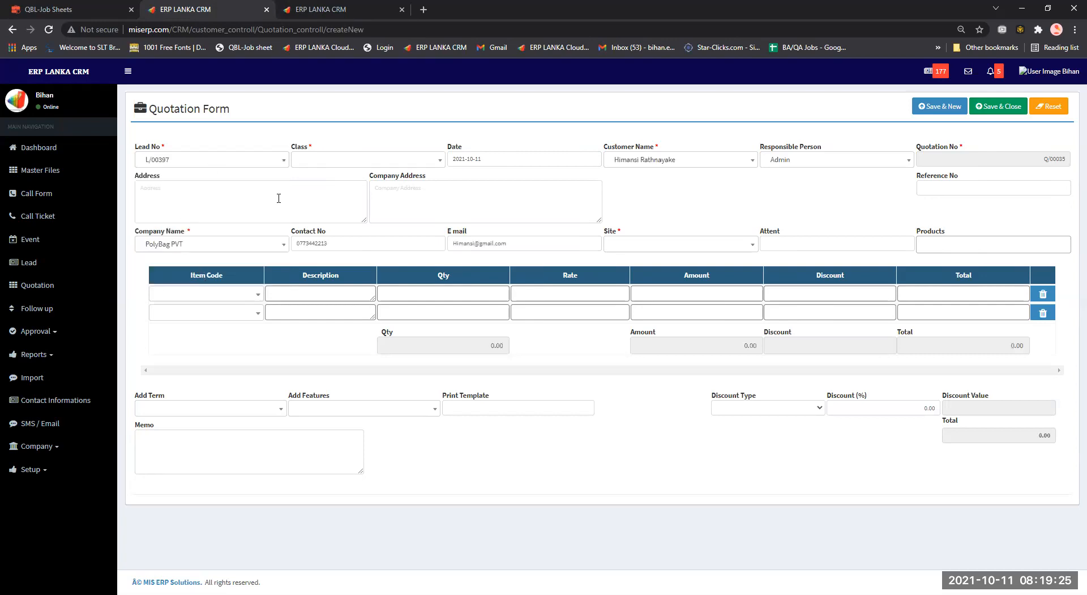
click(284, 161)
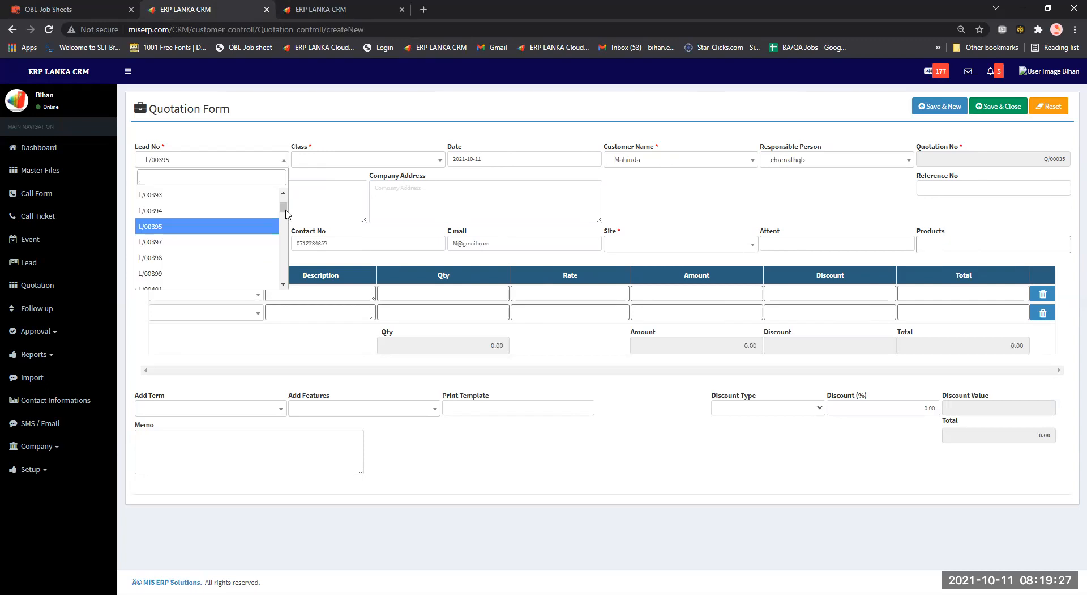
scroll(249, 283, down, 20)
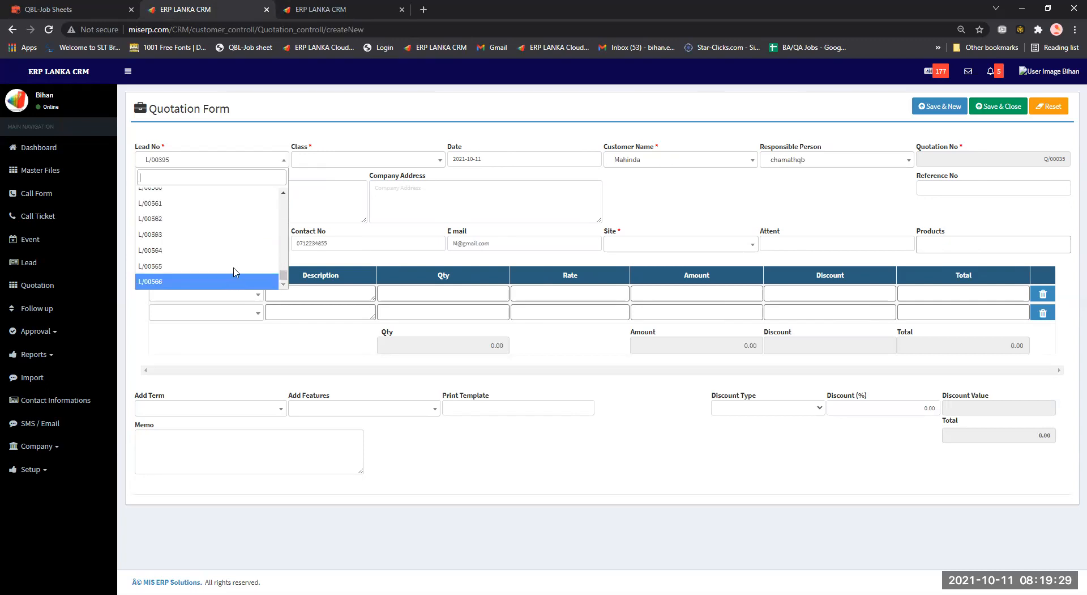
click(235, 281)
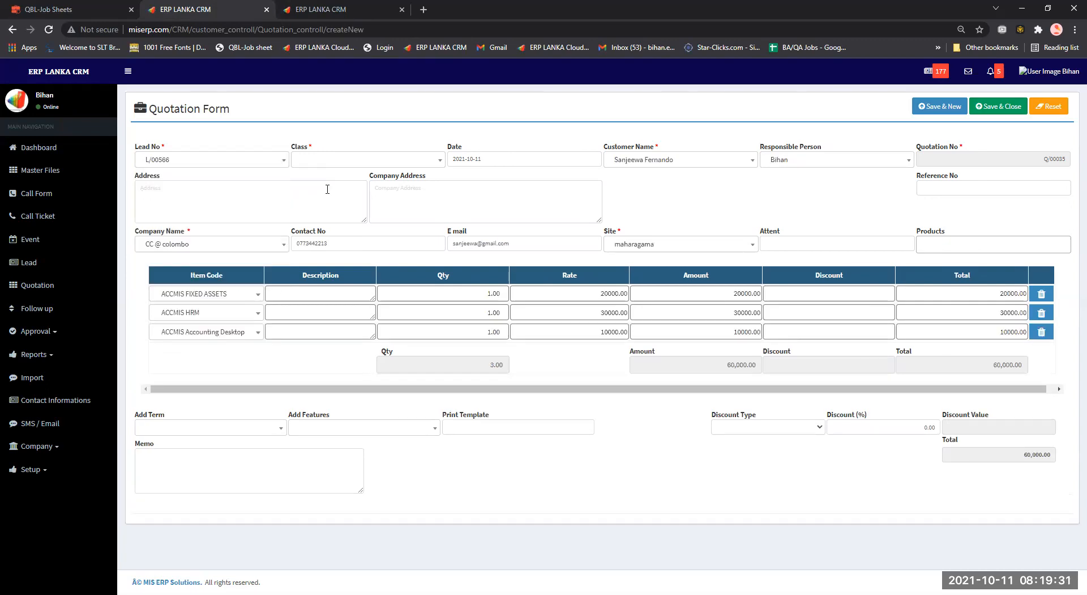
Set the quotation class to Accounting and save and close it.
click(337, 161)
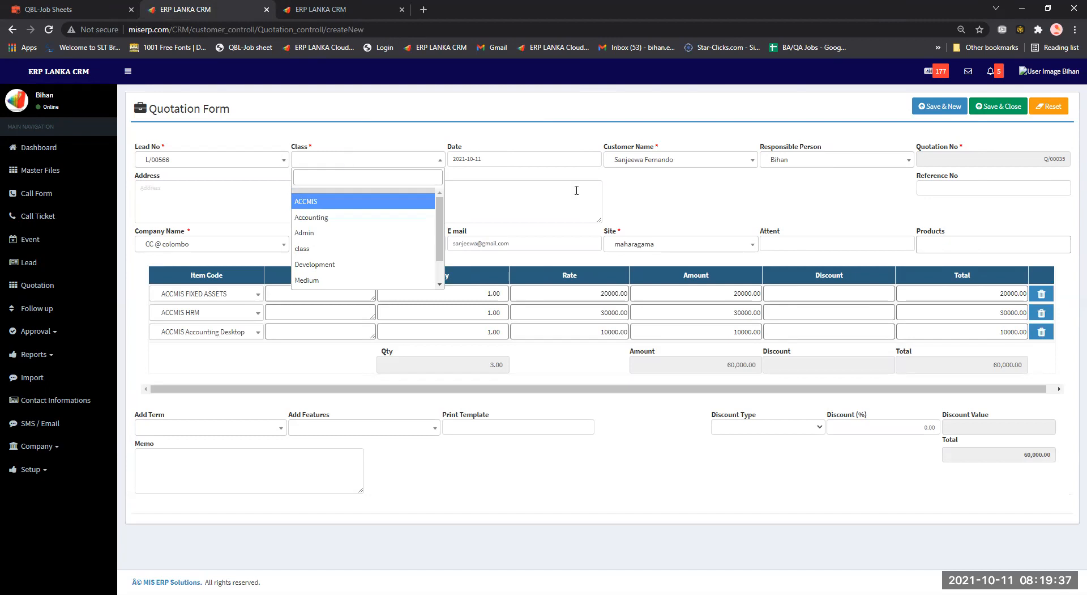
click(769, 208)
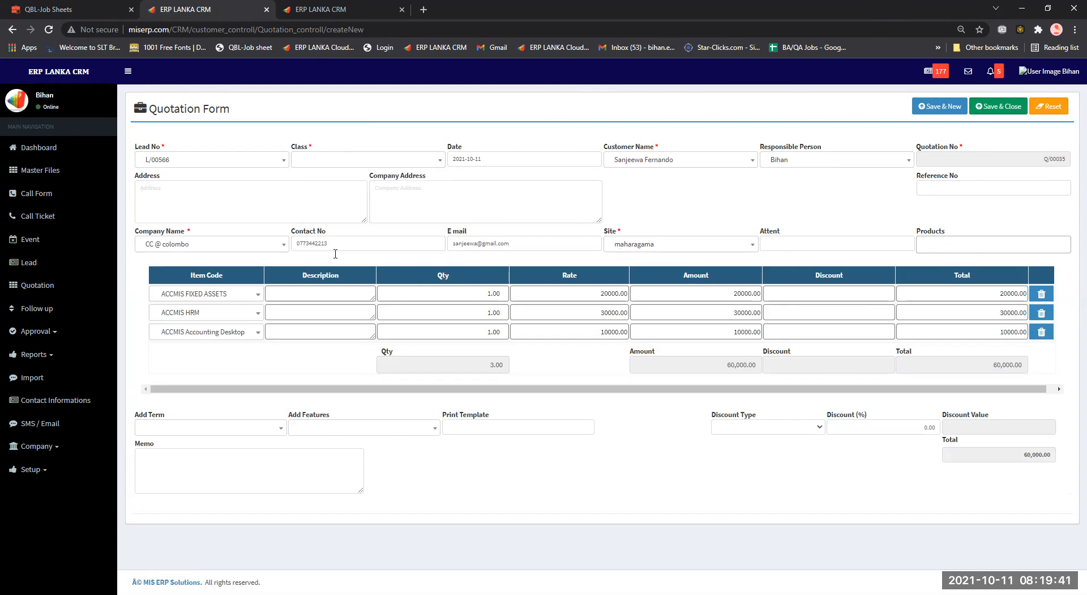
click(973, 187)
click(998, 107)
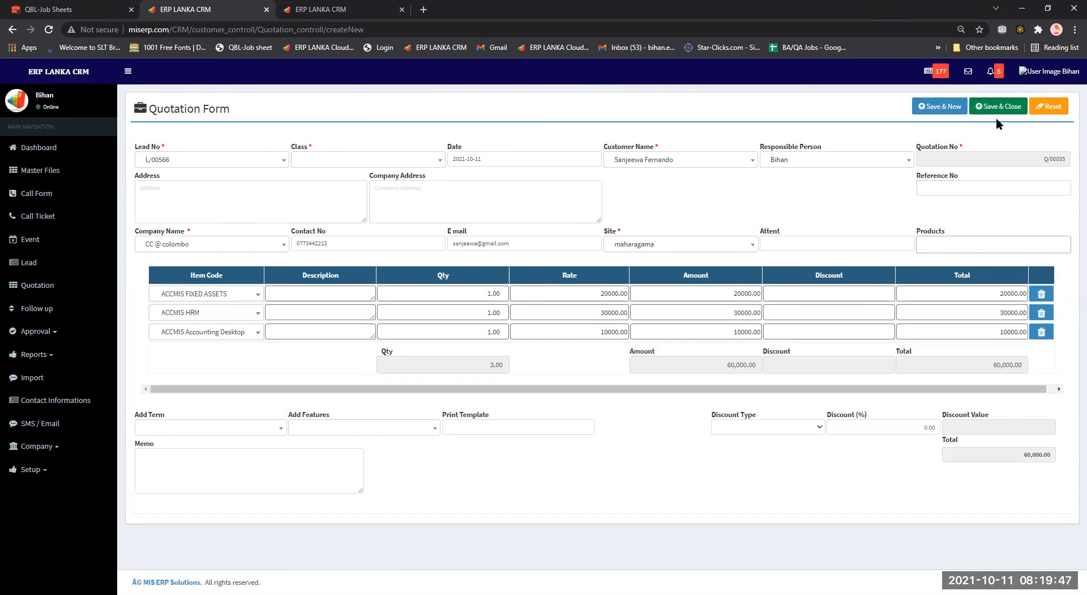
click(339, 160)
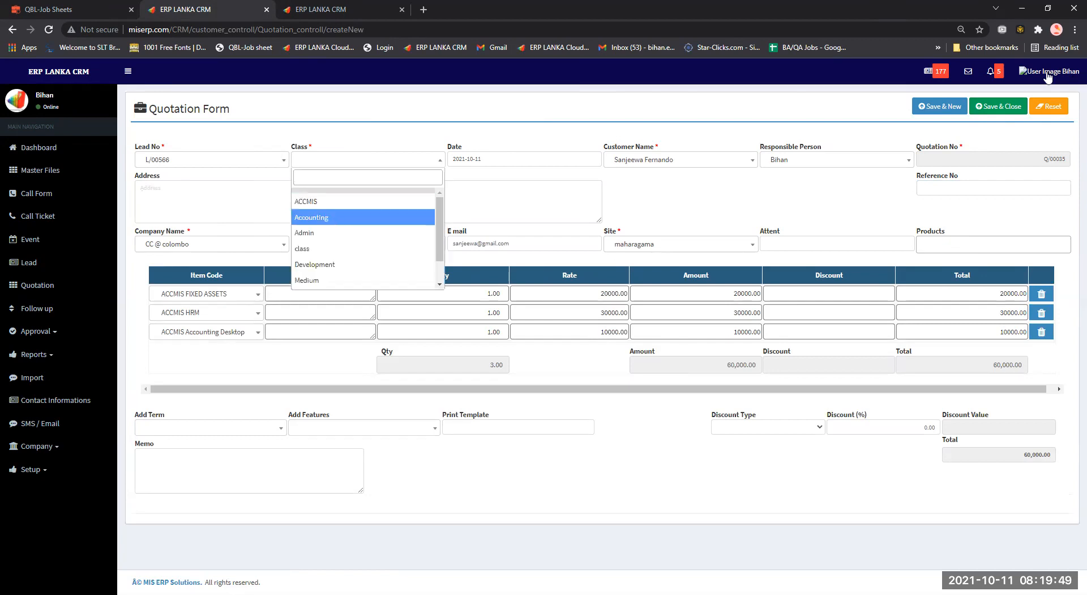
key(Return)
click(1007, 111)
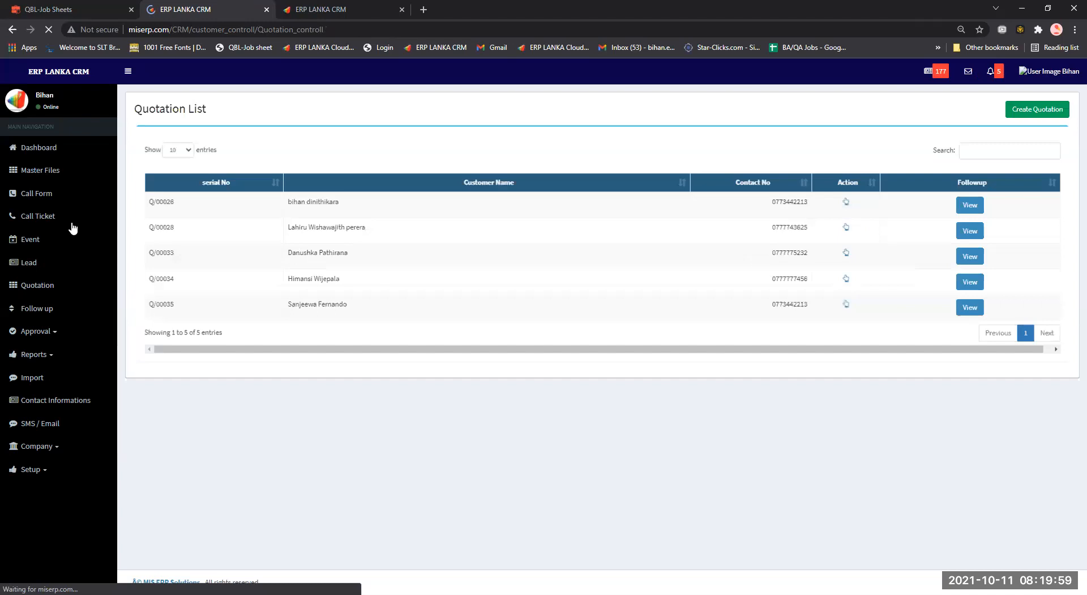
Go to the Events list and open event E-00198 for editing.
click(72, 223)
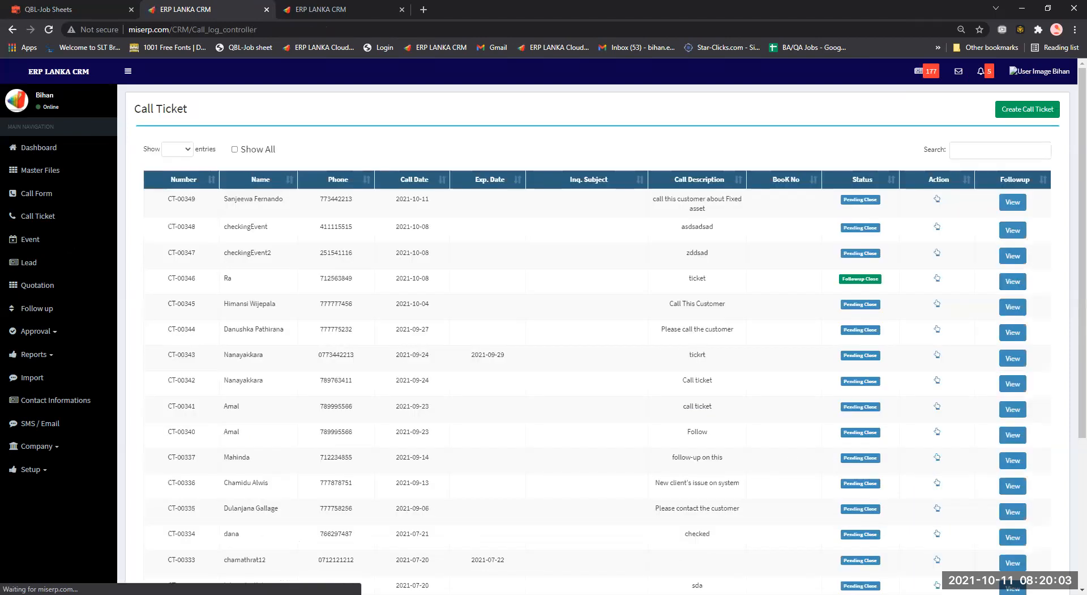
click(69, 247)
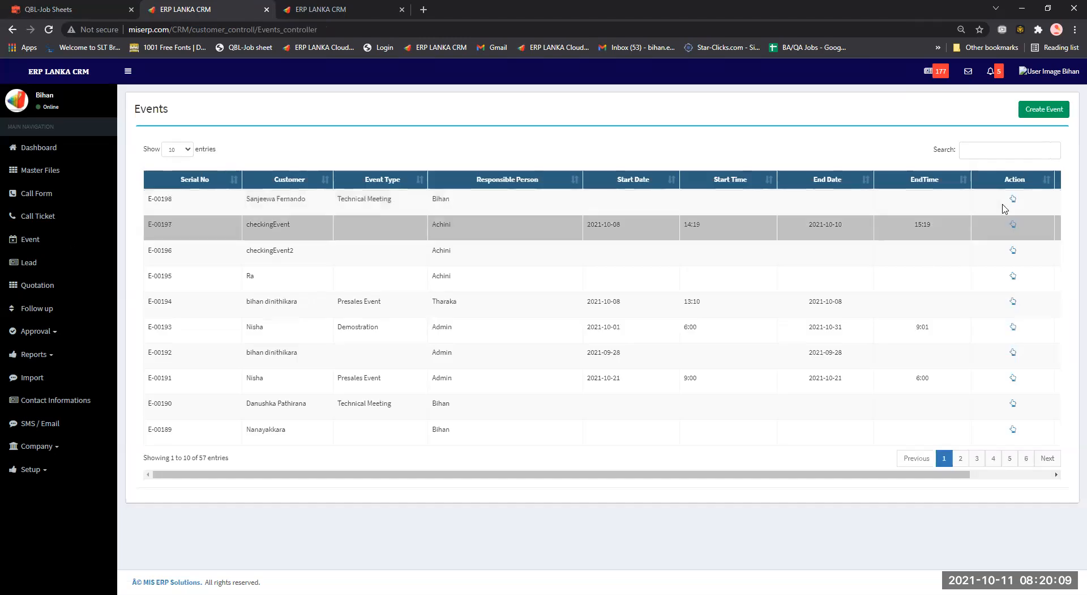
click(1014, 201)
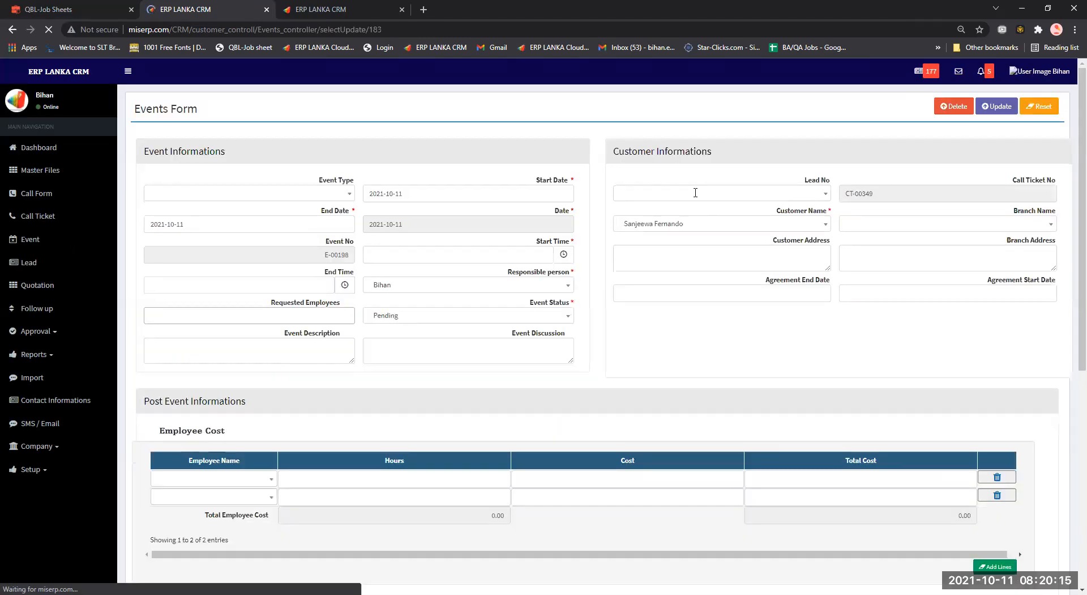
Inspect the event's Lead No, Requested Employees, Start Time and Event Status, leaving status Pending.
click(697, 193)
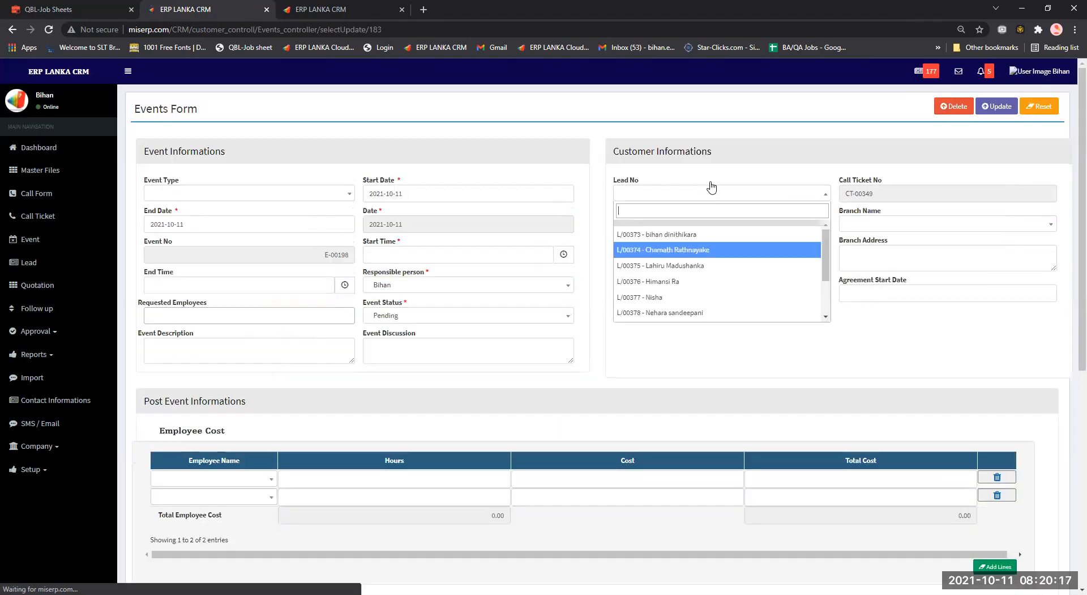
scroll(701, 289, down, 3)
scroll(701, 292, up, 1)
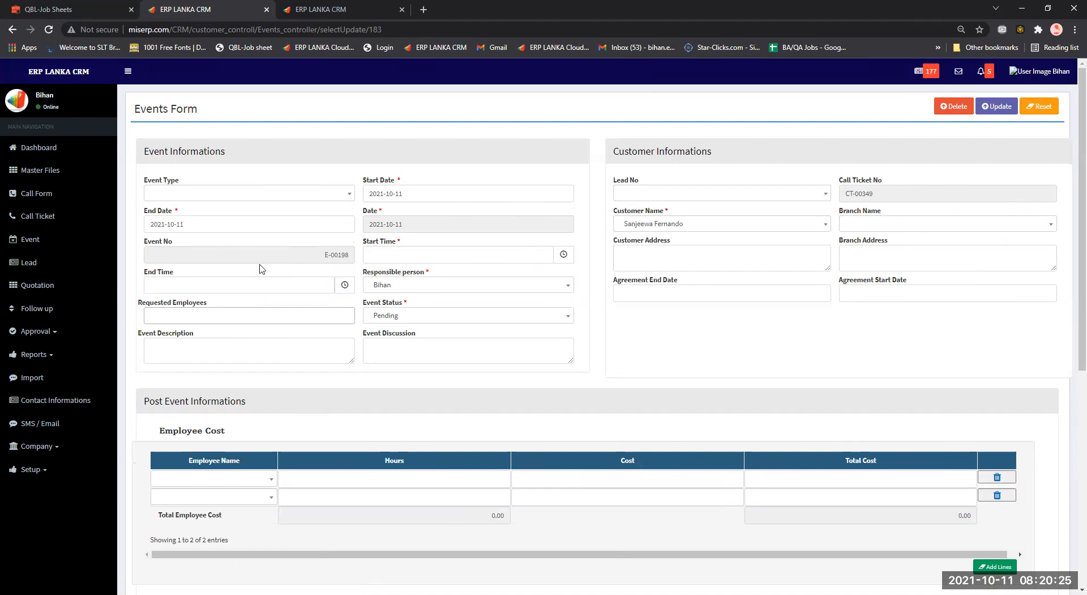
click(252, 315)
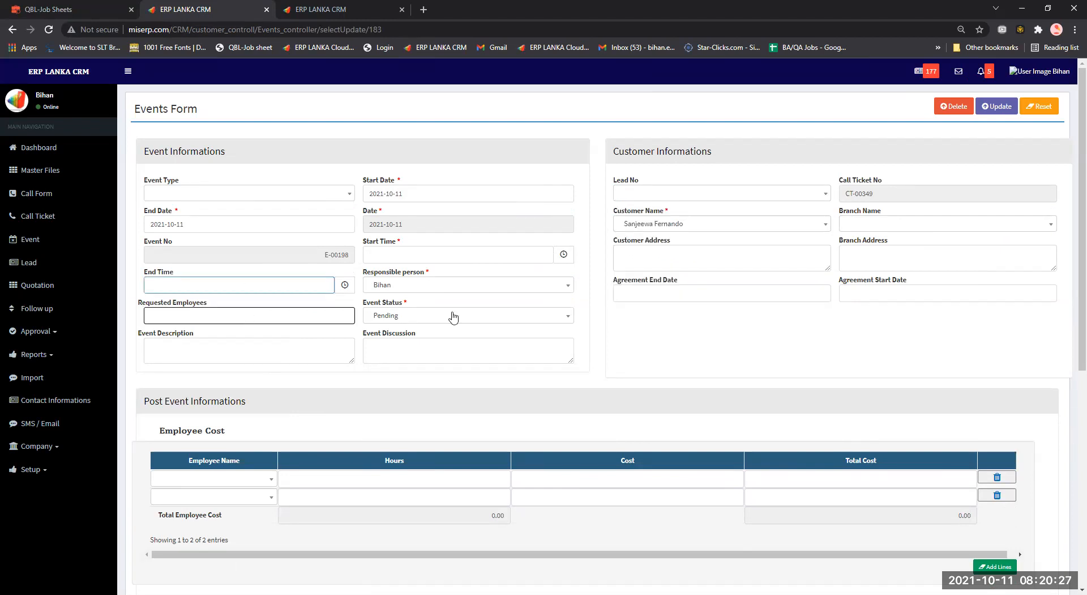
click(421, 258)
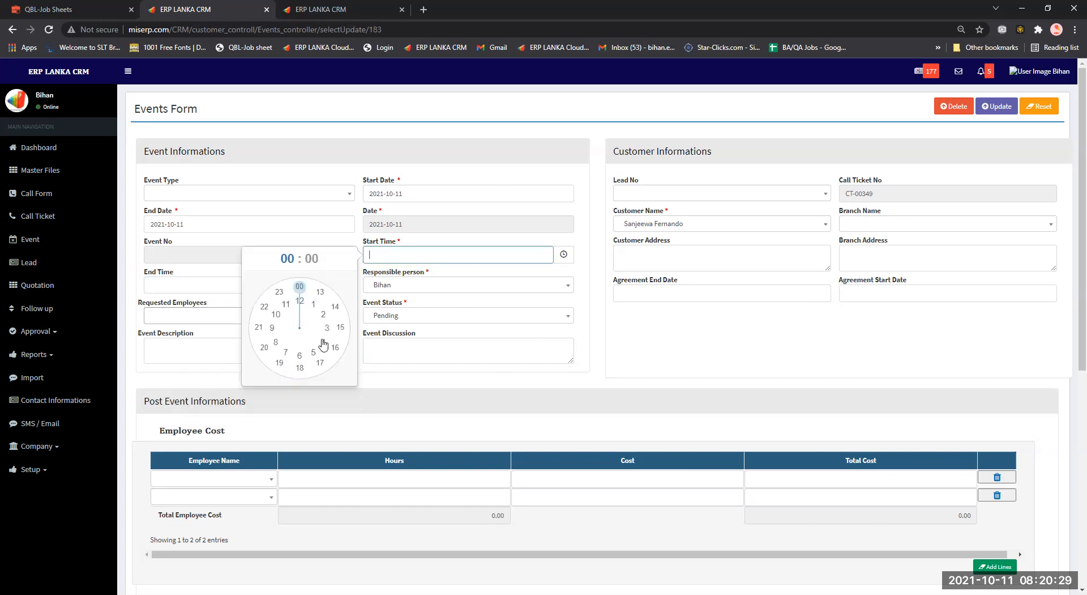
click(404, 318)
click(766, 355)
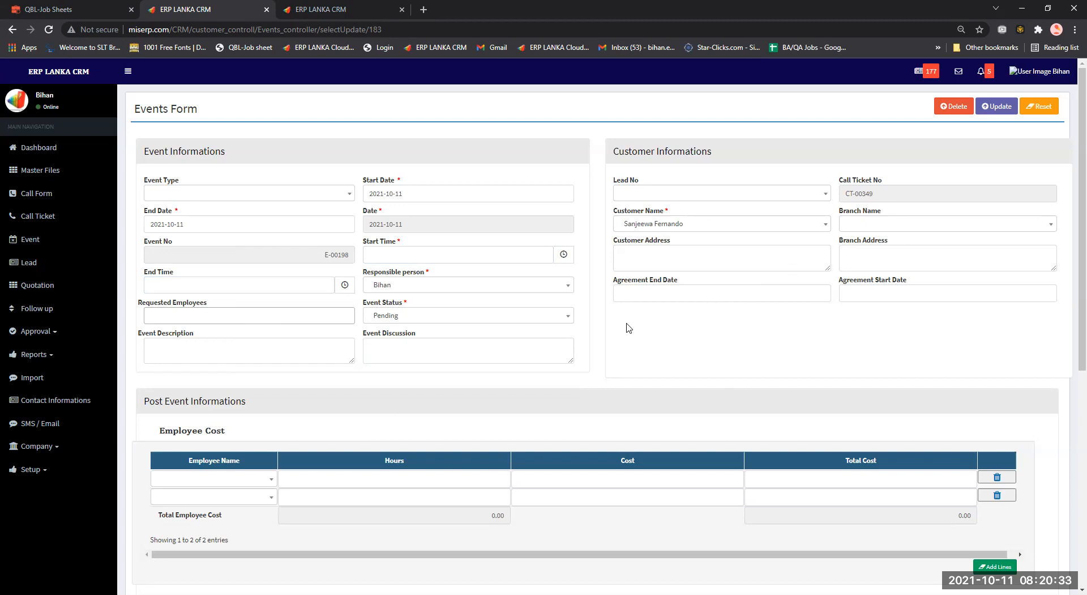
Review the cost table employees, then close the unsaved form and return to the Events list.
scroll(627, 328, down, 3)
click(217, 309)
click(218, 310)
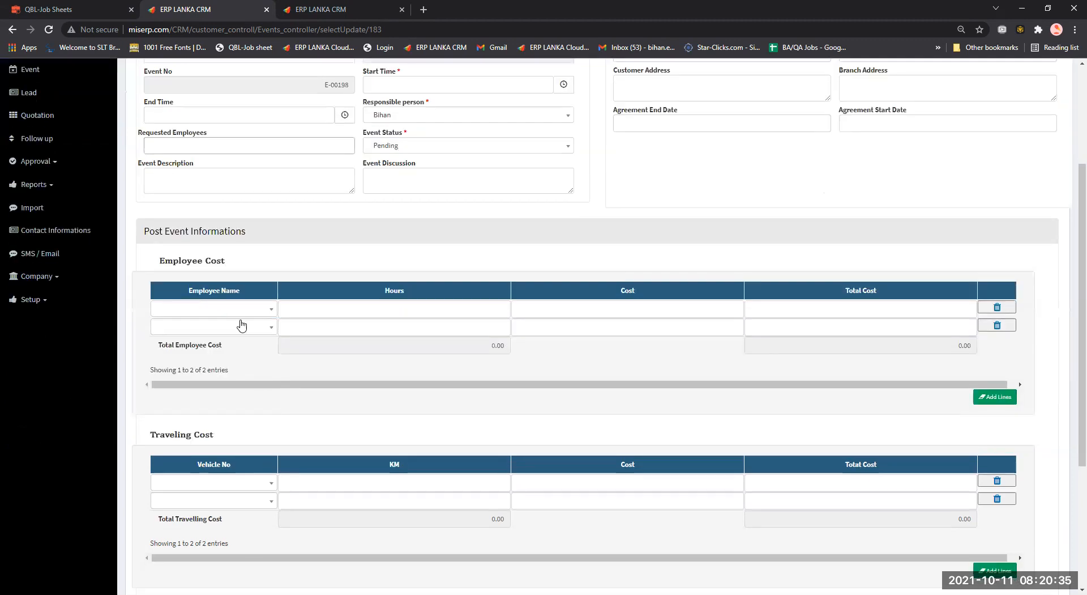
scroll(203, 362, down, 2)
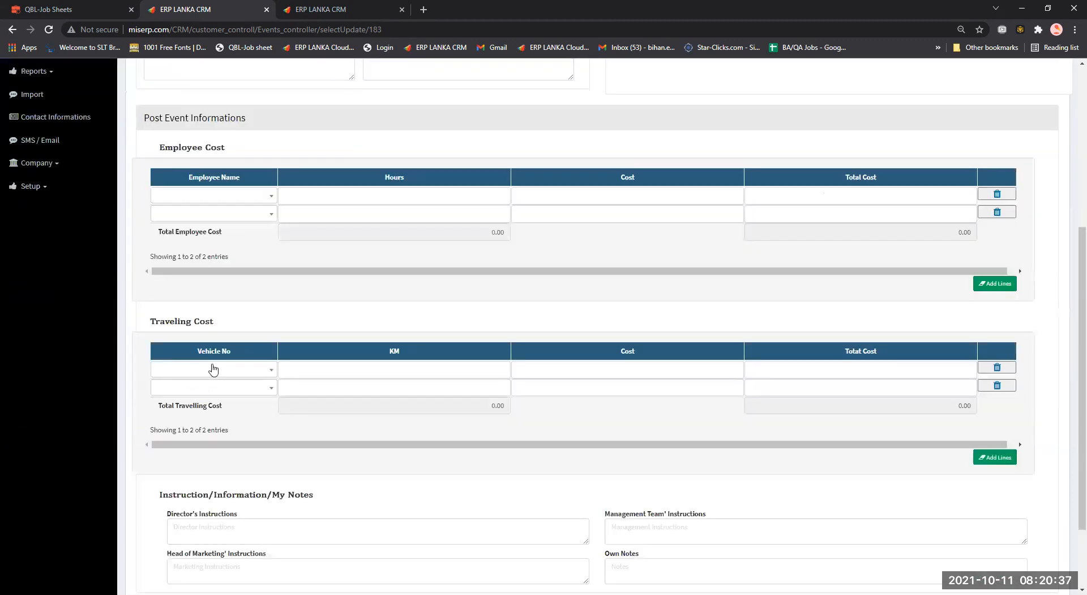
scroll(209, 380, down, 2)
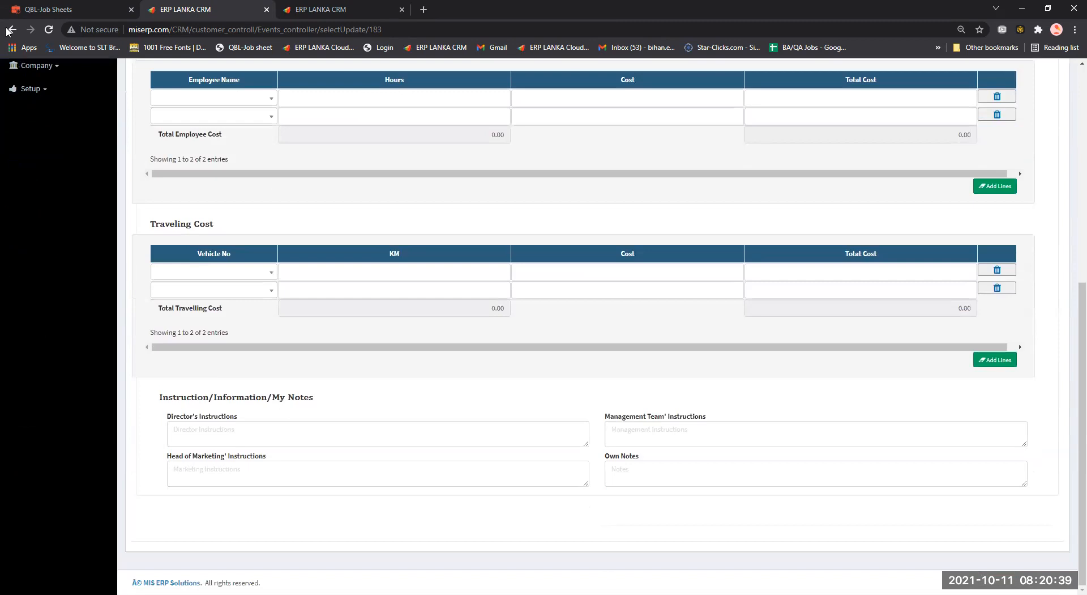
middle_click(9, 25)
key(ctrl+w)
drag(366, 3, 200, 2)
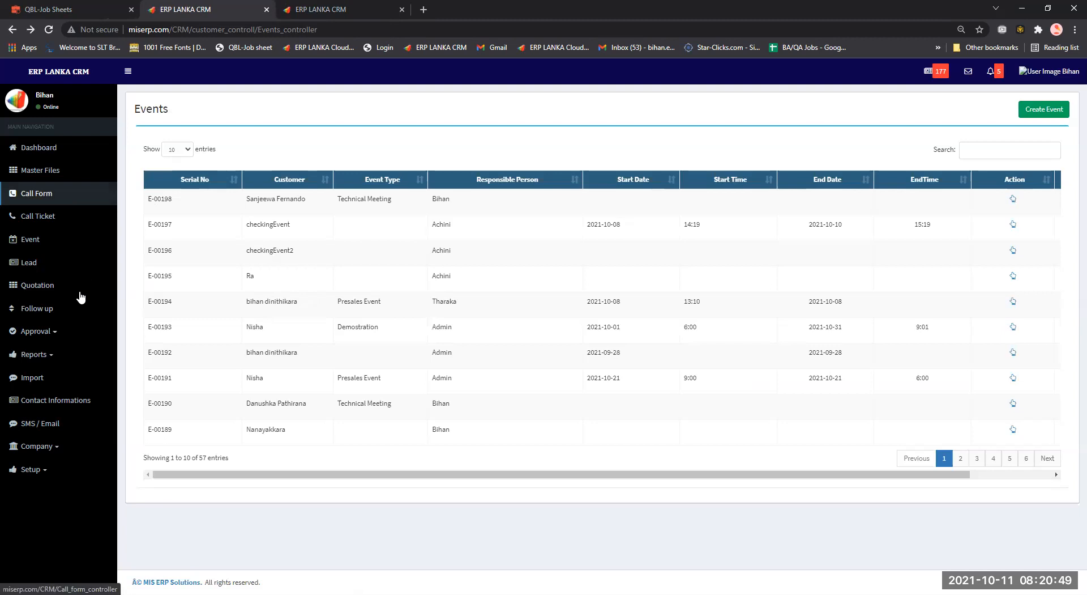
Open Lead Approval under Approval in the sidebar.
click(64, 336)
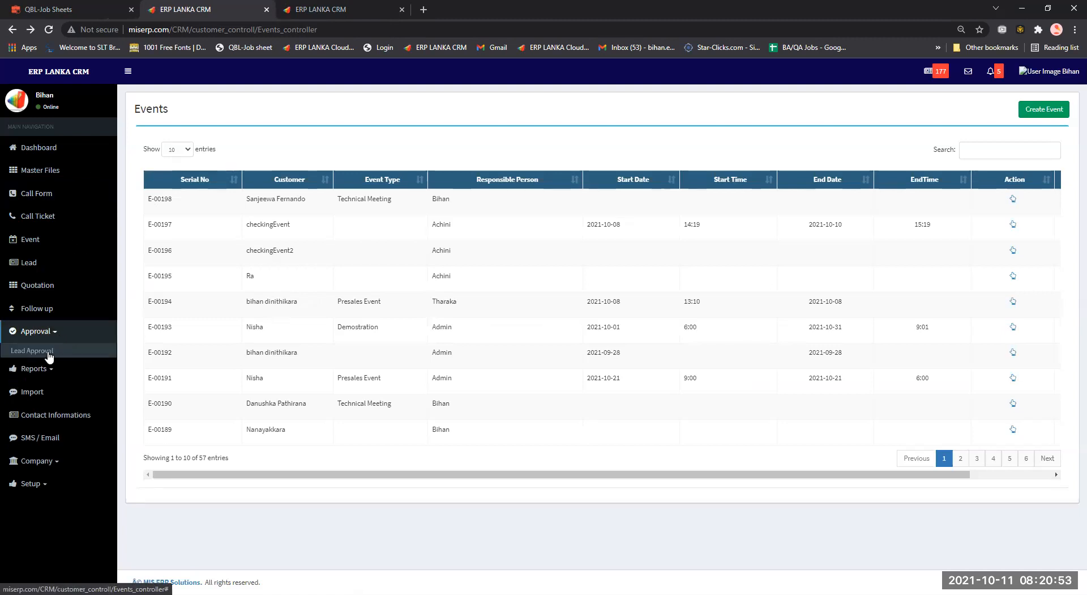
click(50, 356)
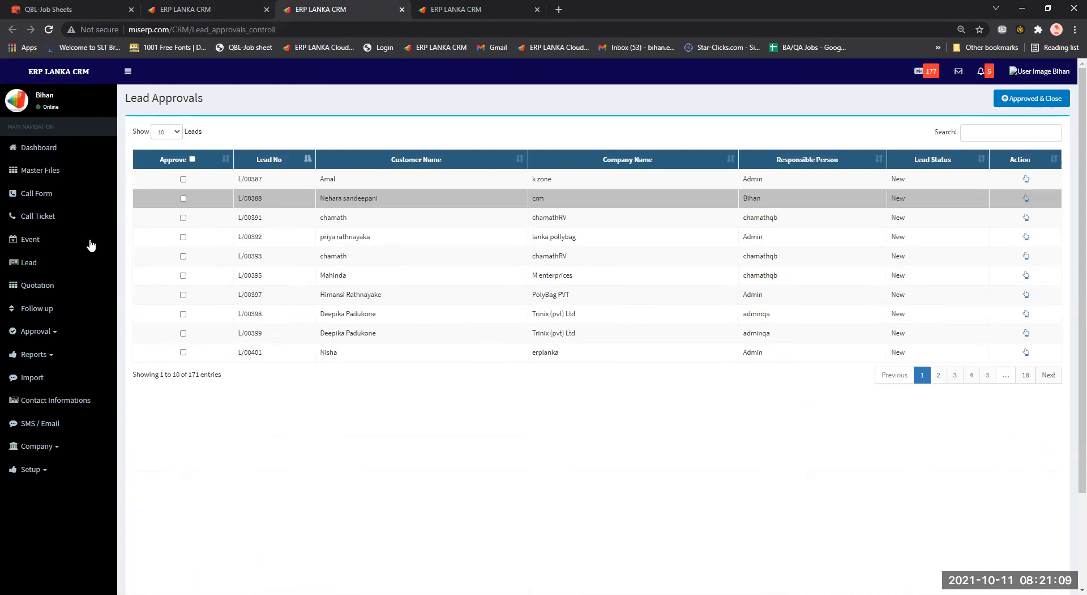
Open the Follow up list from the sidebar.
click(53, 320)
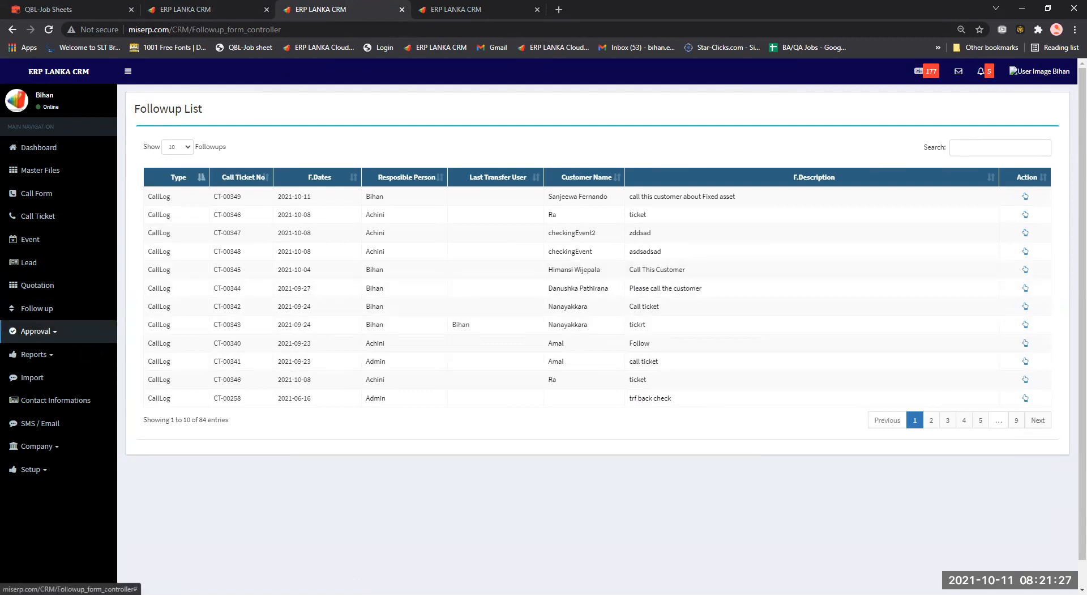
Open the Import page from the sidebar.
click(69, 376)
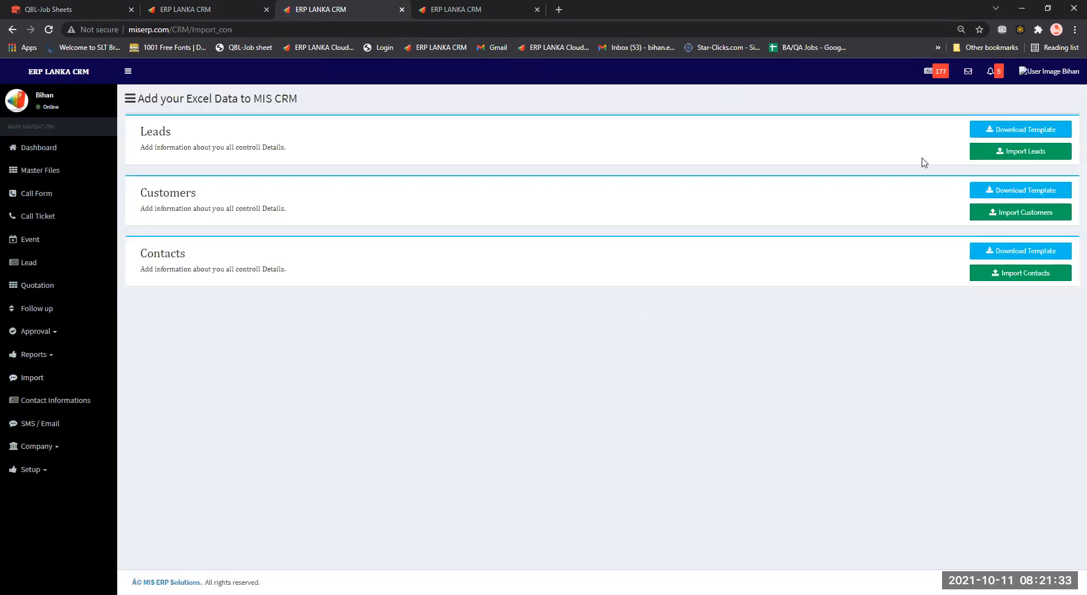
Open Contact Informations and check the Lead Source and Customer Name fields without saving.
click(94, 410)
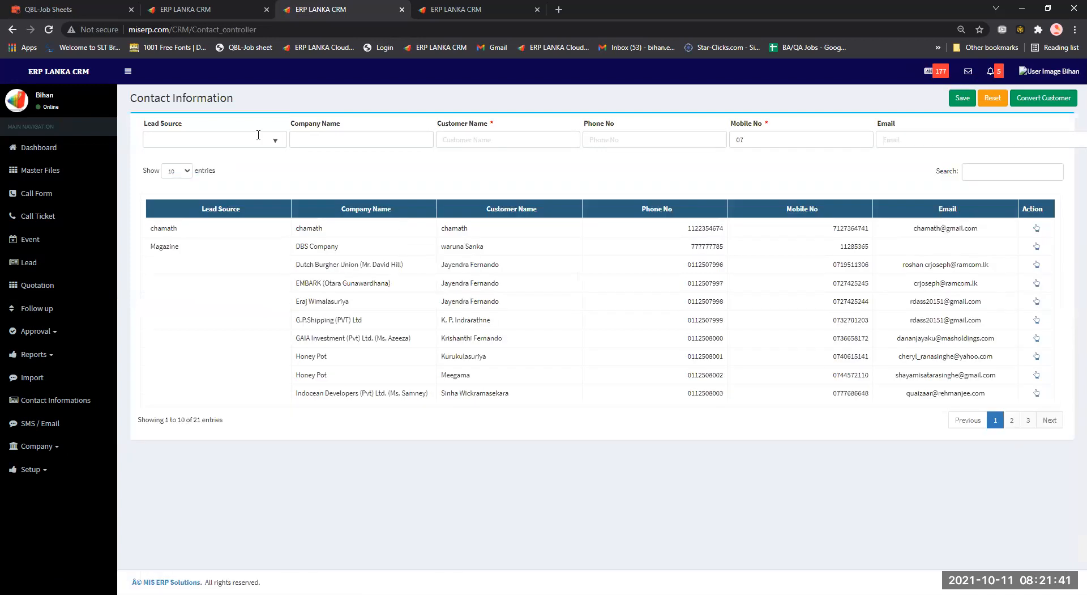
click(259, 136)
click(501, 139)
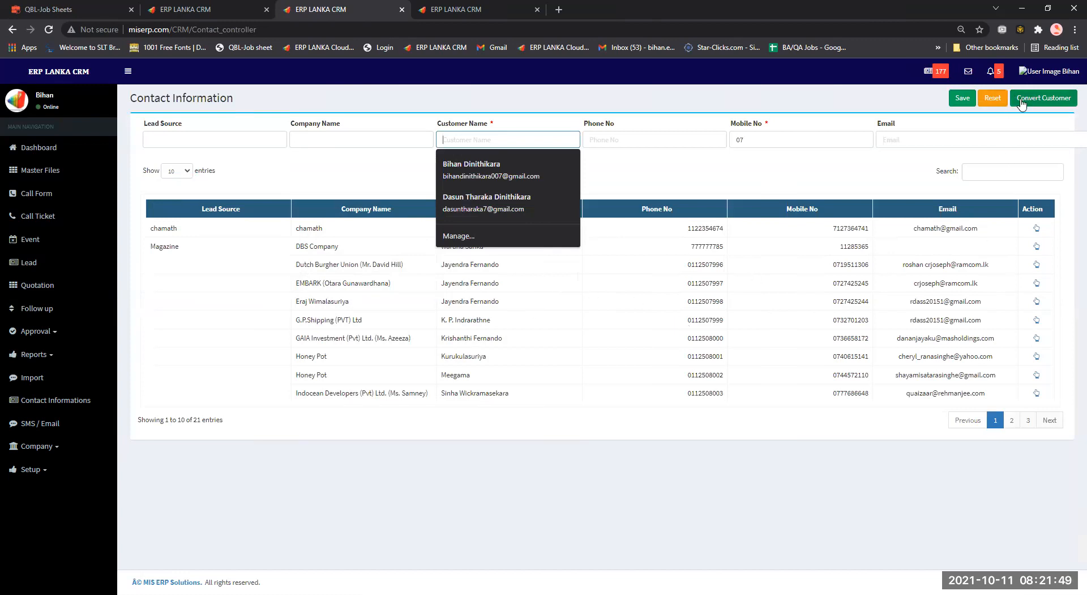
click(718, 152)
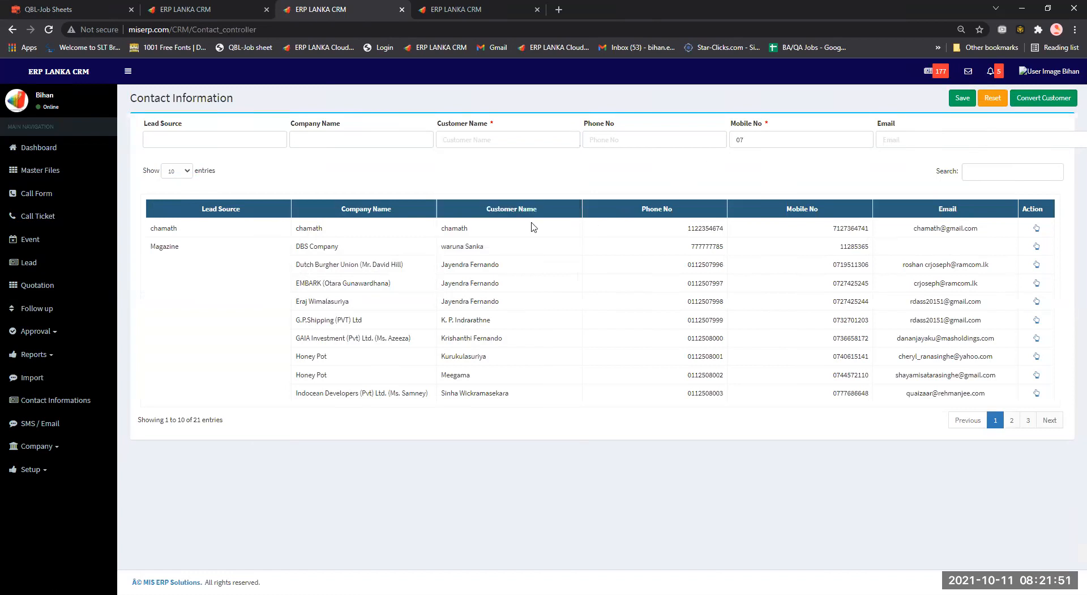
Open the SMS & Email page and briefly expand the Company pages in the sidebar.
click(63, 429)
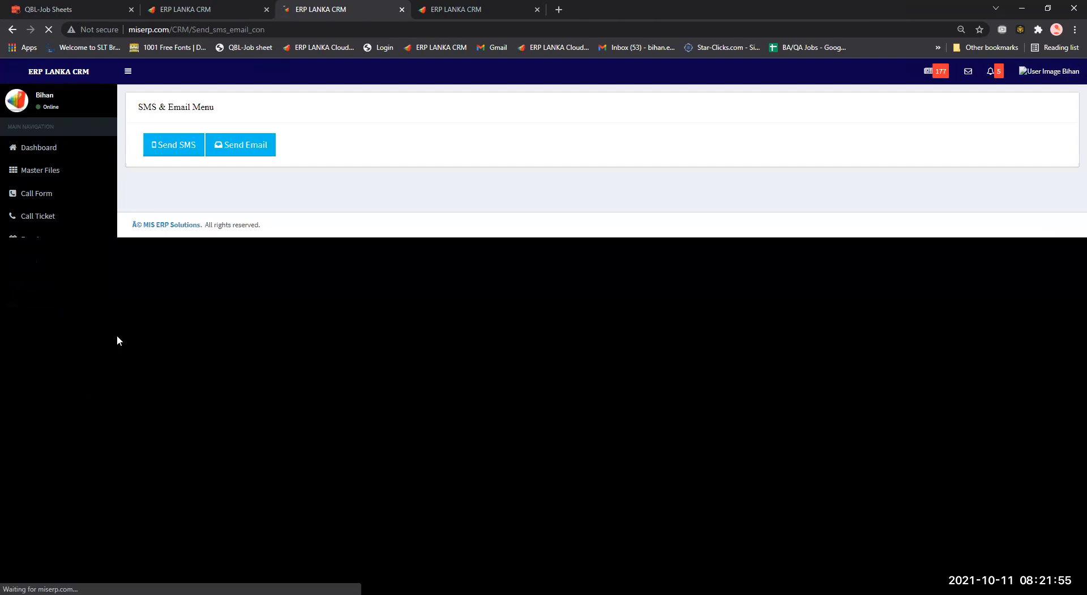
click(55, 447)
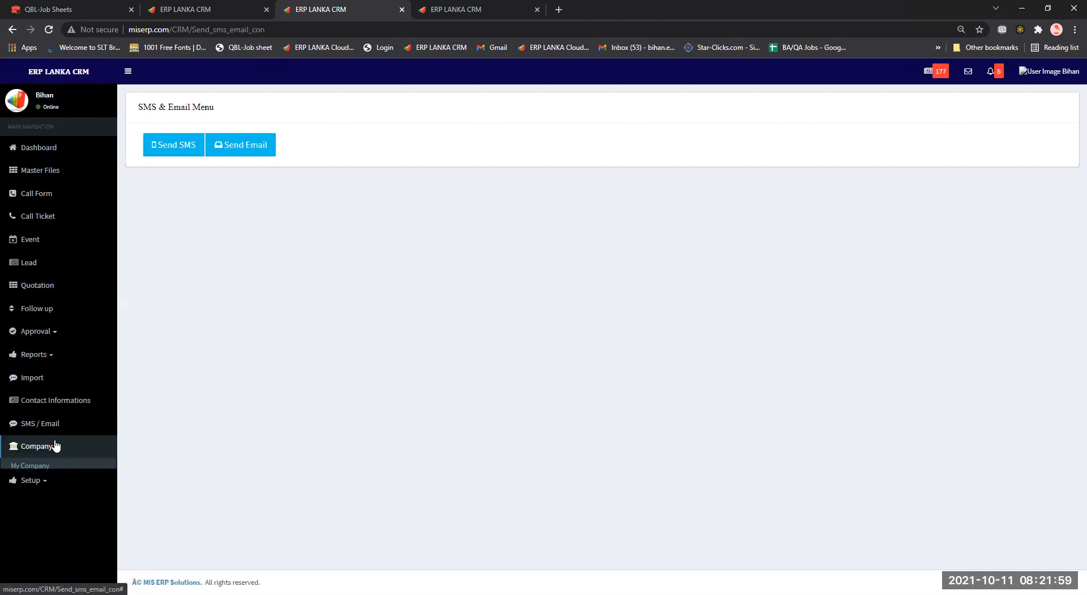
click(53, 379)
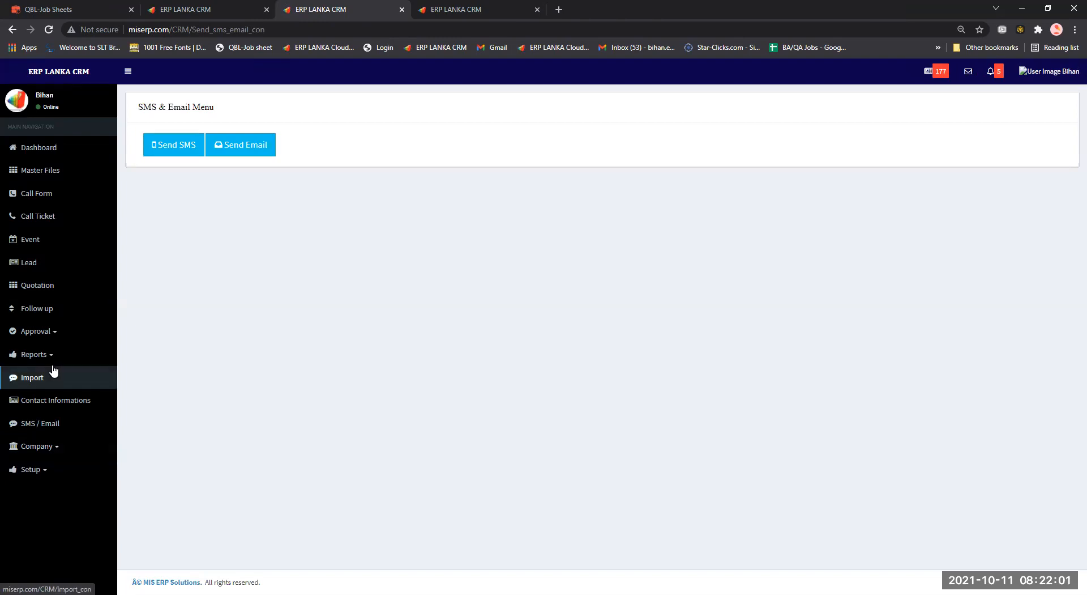
Expand Reports, Events Reports and Lead Reports, and choose the lead Detail Report.
click(53, 356)
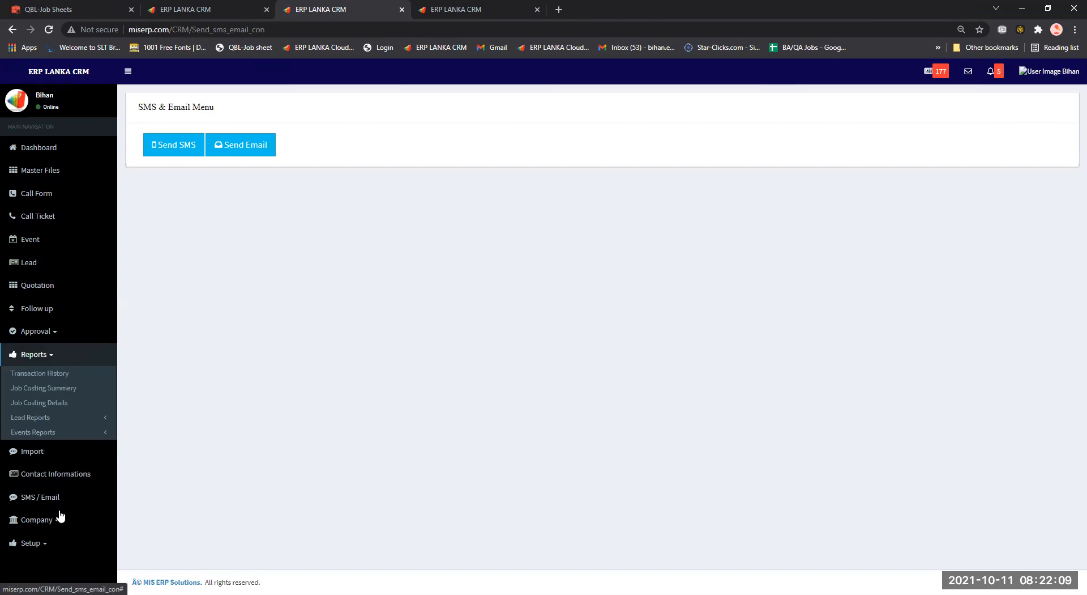
click(61, 433)
scroll(61, 516, down, 1)
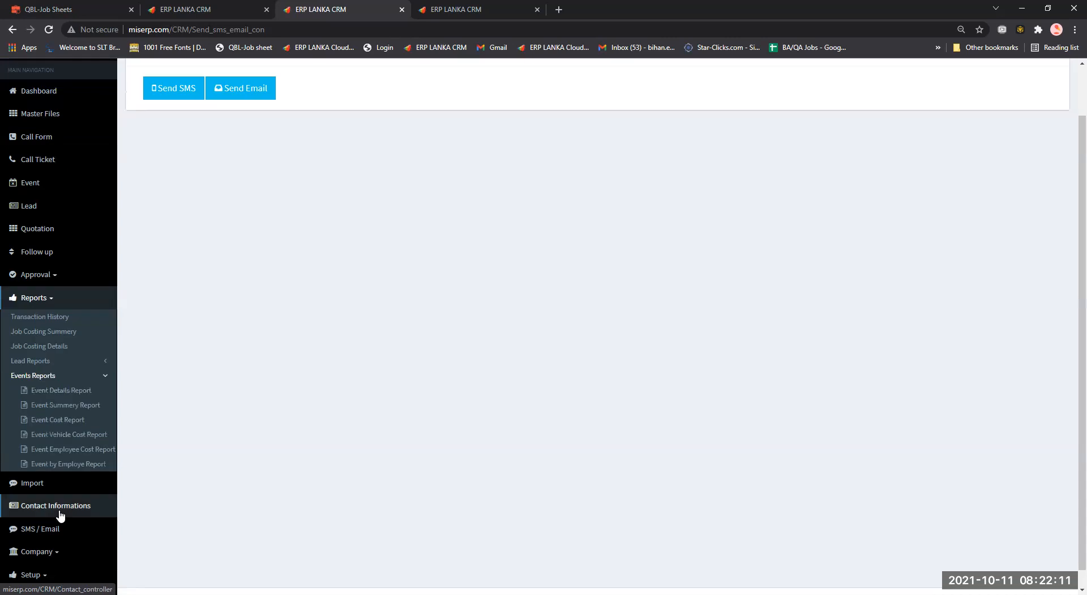
click(59, 361)
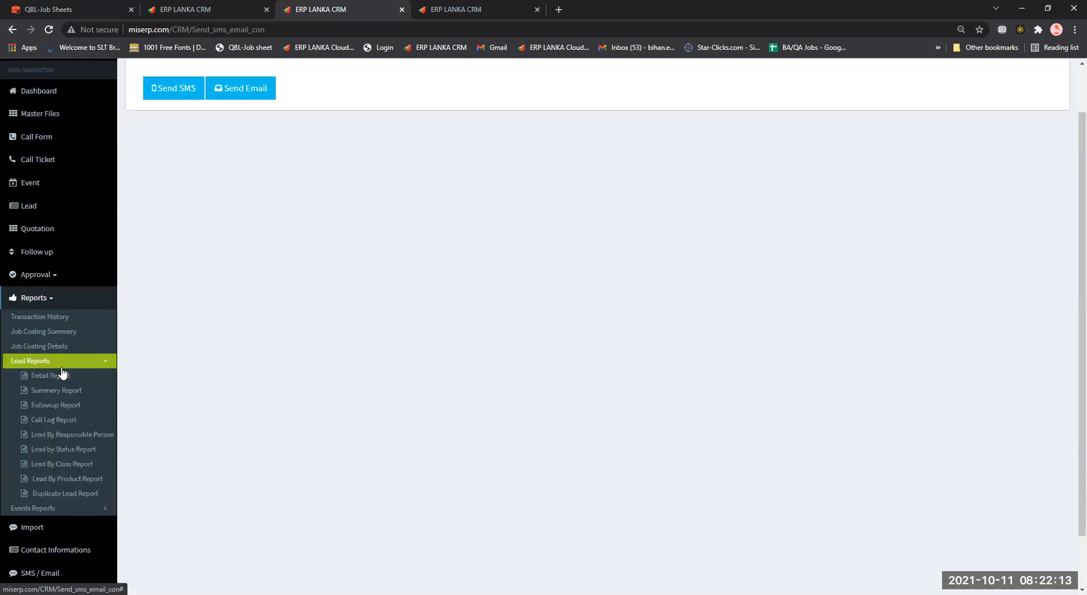
click(66, 377)
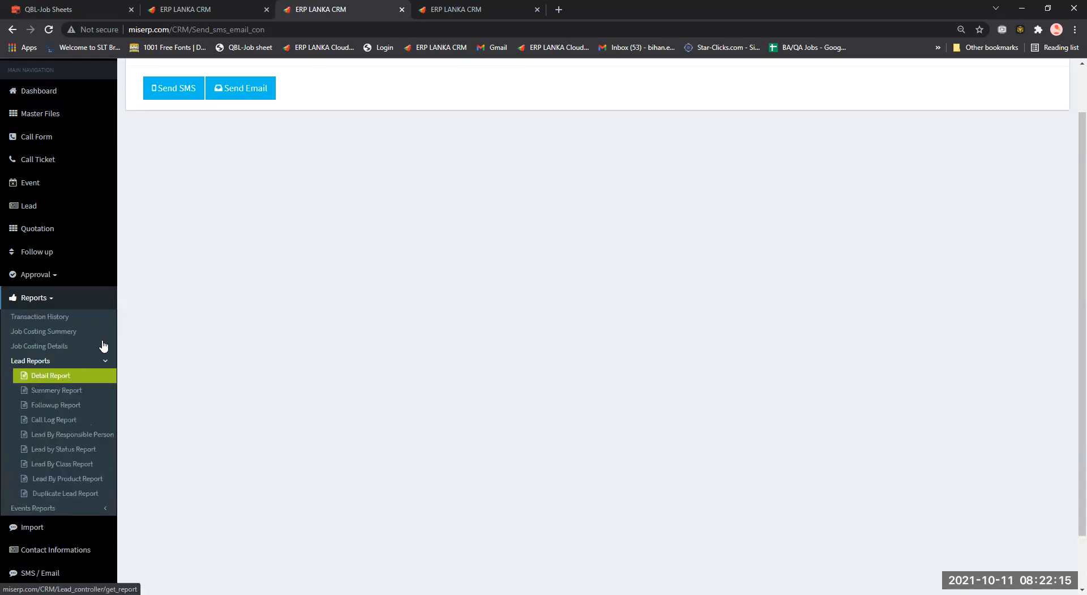
Load the Lead Report for 1990-01-01 to 2021-10-11, then return to the Dashboard.
click(63, 375)
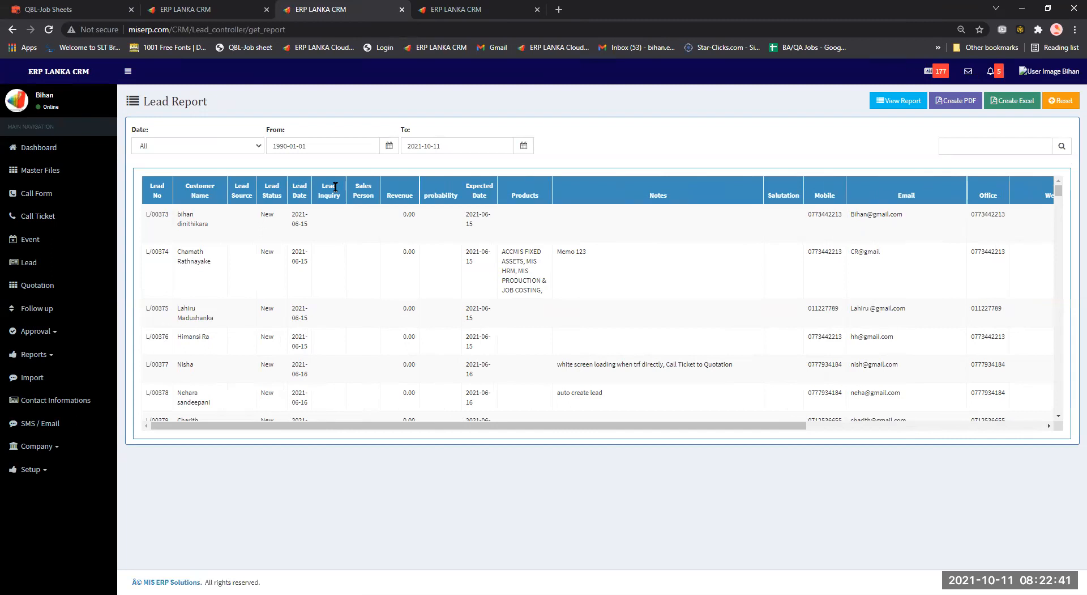
click(64, 156)
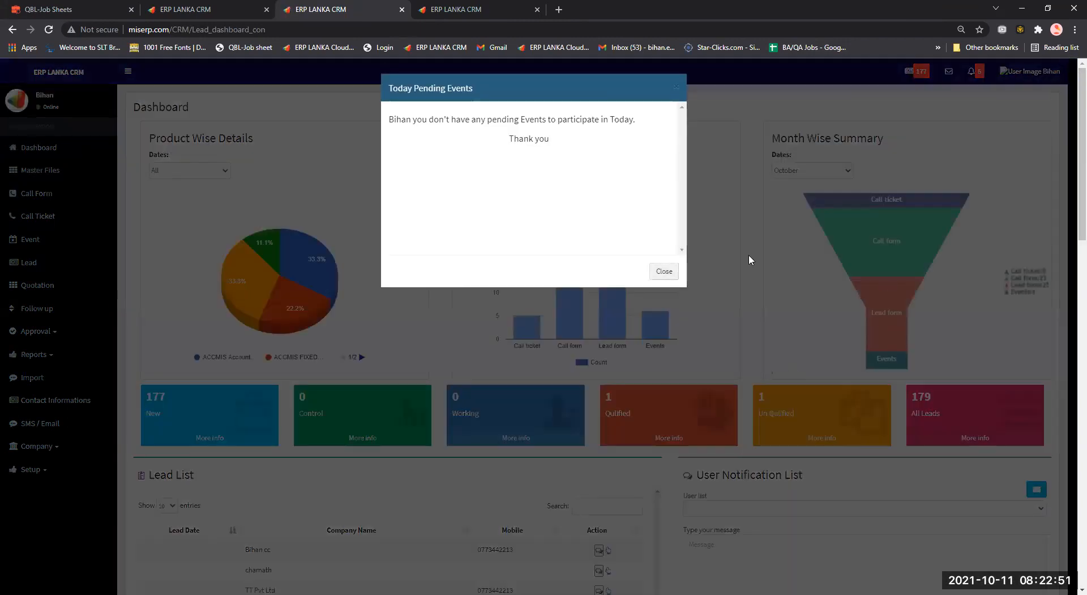
Dismiss the pending events notice and scroll through the dashboard charts.
click(663, 271)
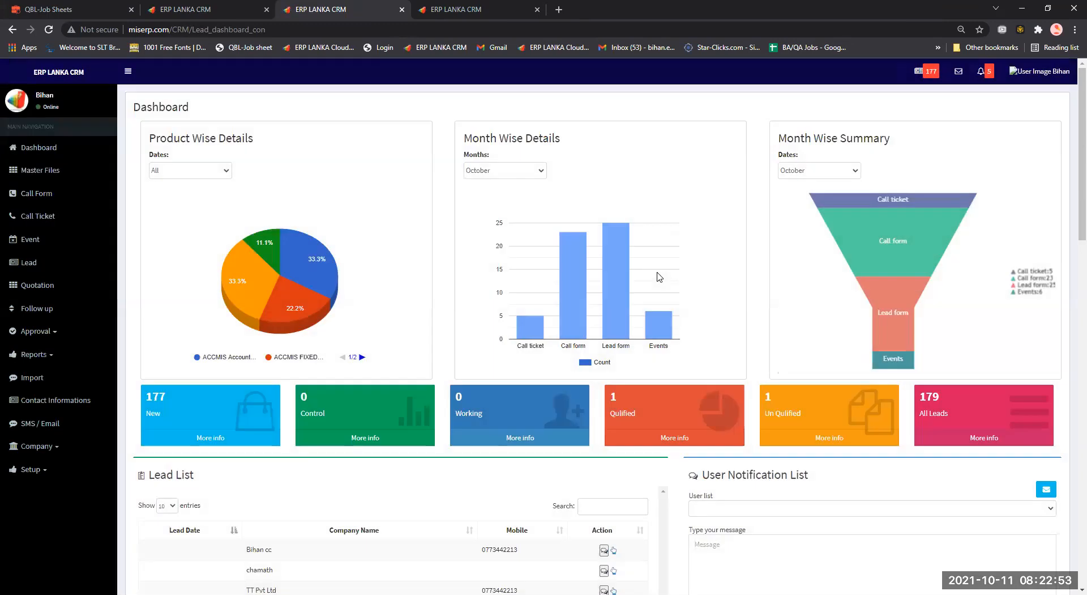
scroll(658, 277, down, 5)
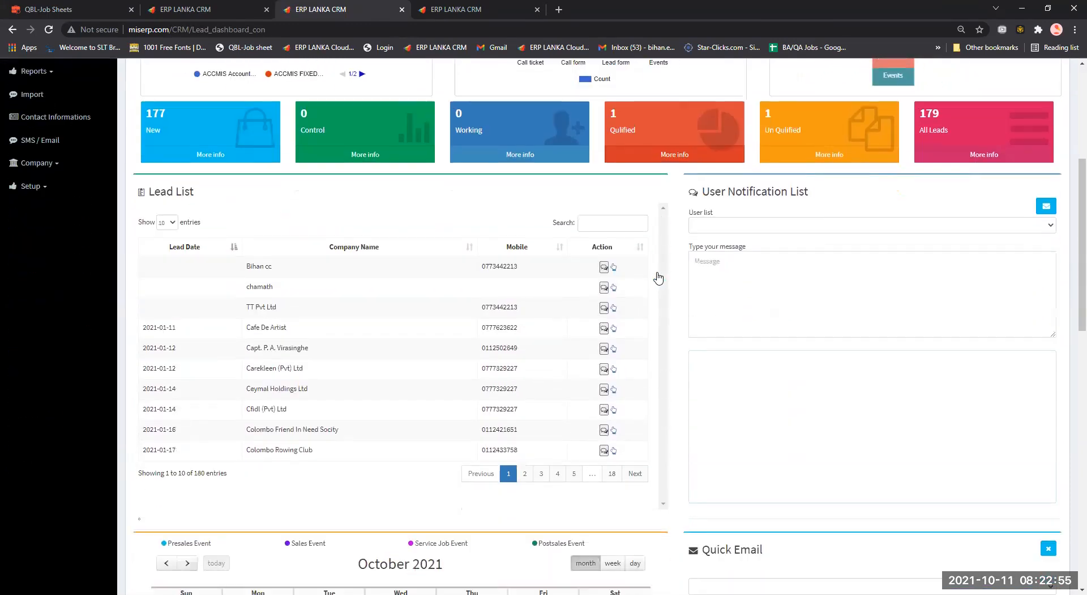
scroll(659, 277, up, 4)
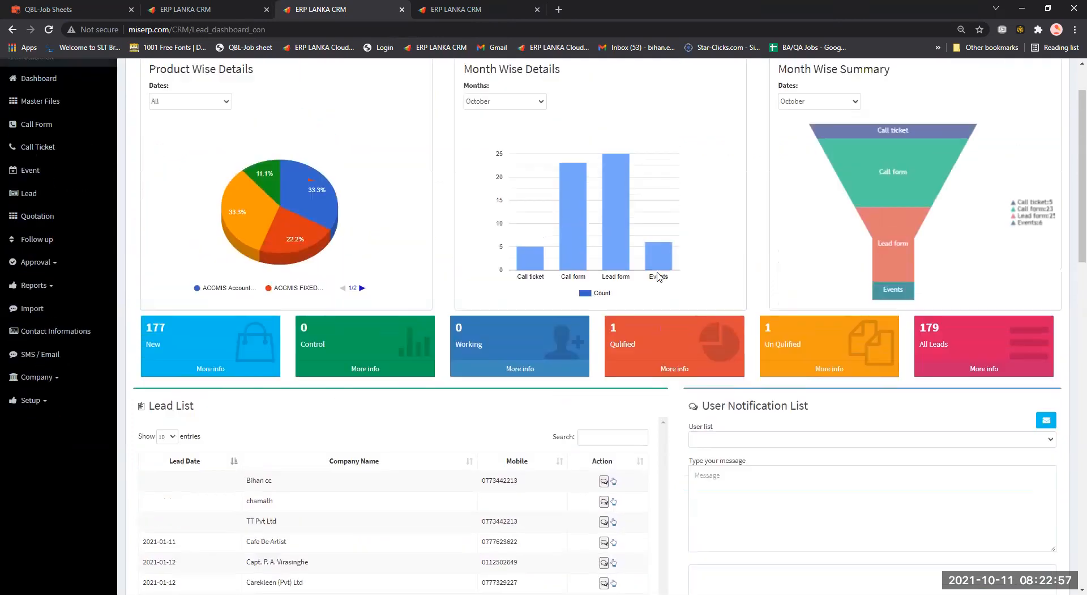
scroll(659, 277, up, 1)
scroll(658, 277, down, 14)
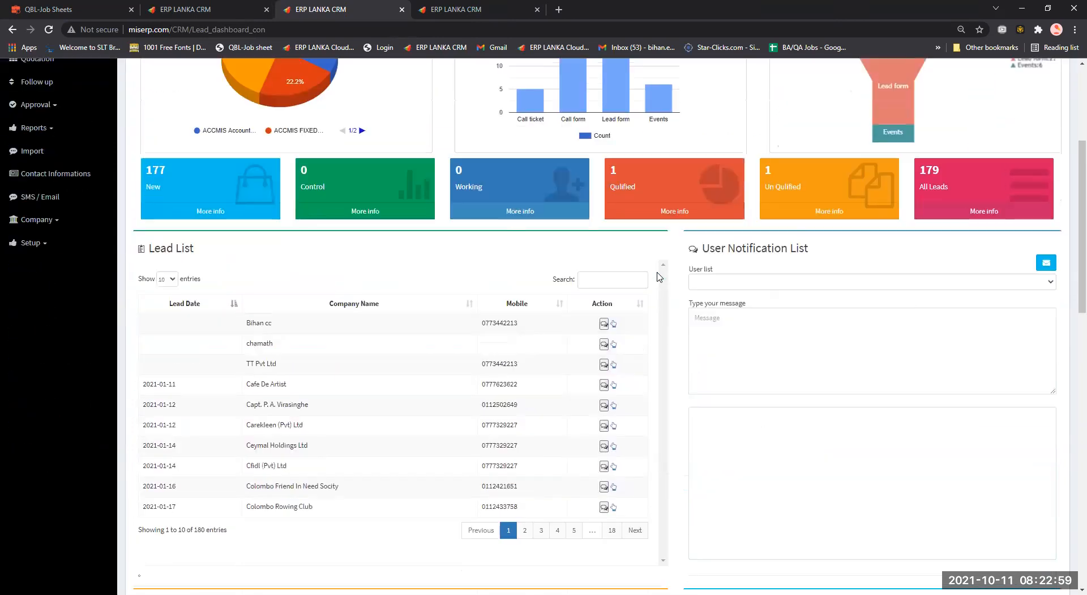
scroll(524, 227, up, 2)
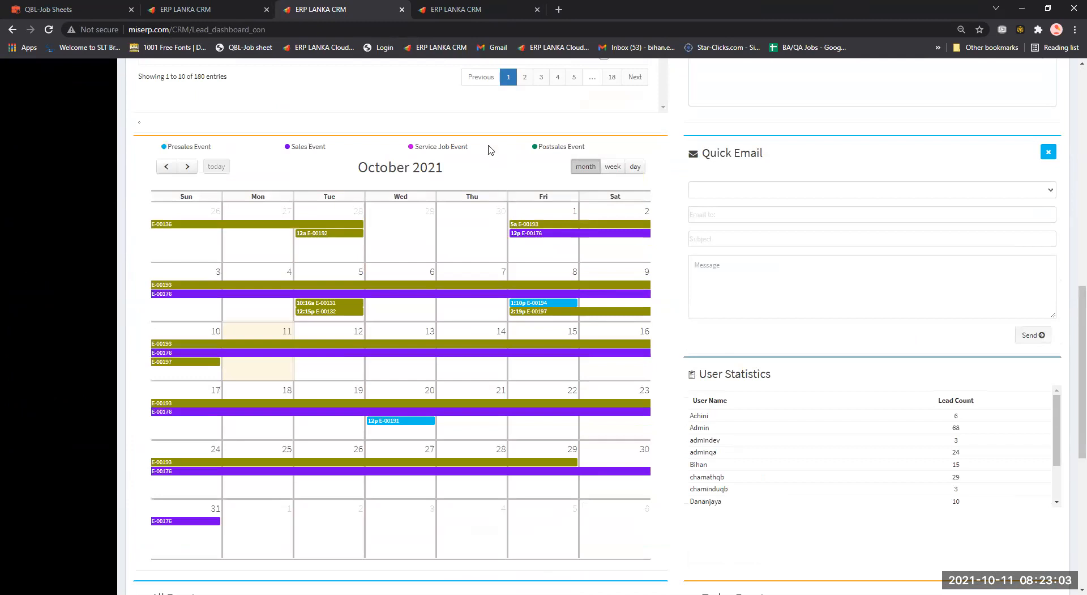
scroll(490, 150, down, 1)
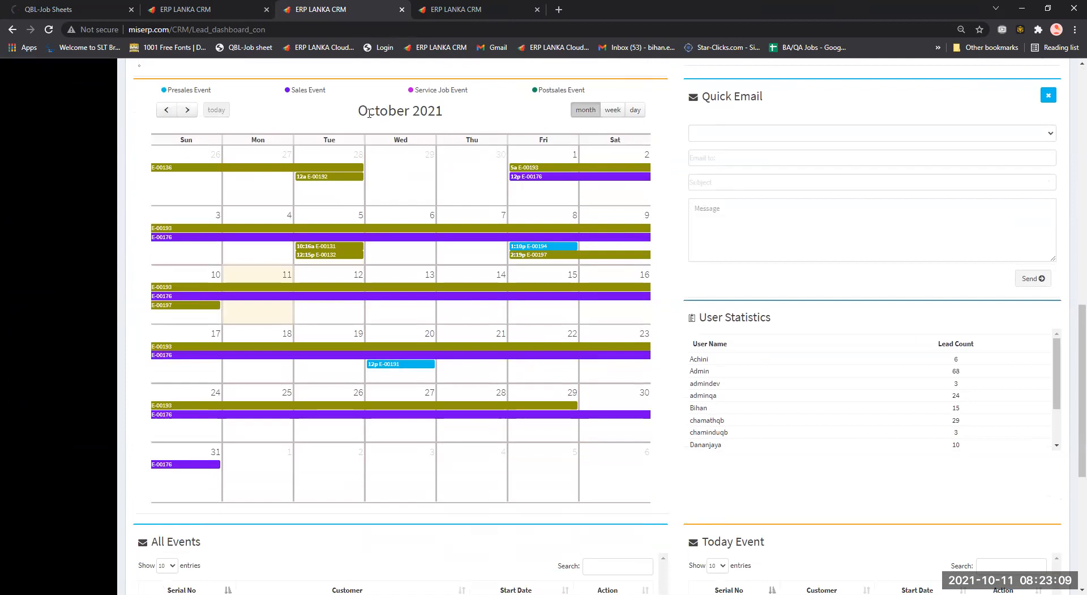
Highlight the 'October 2021' title of the dashboard event calendar.
double_click(388, 111)
click(476, 116)
drag(361, 110, 485, 134)
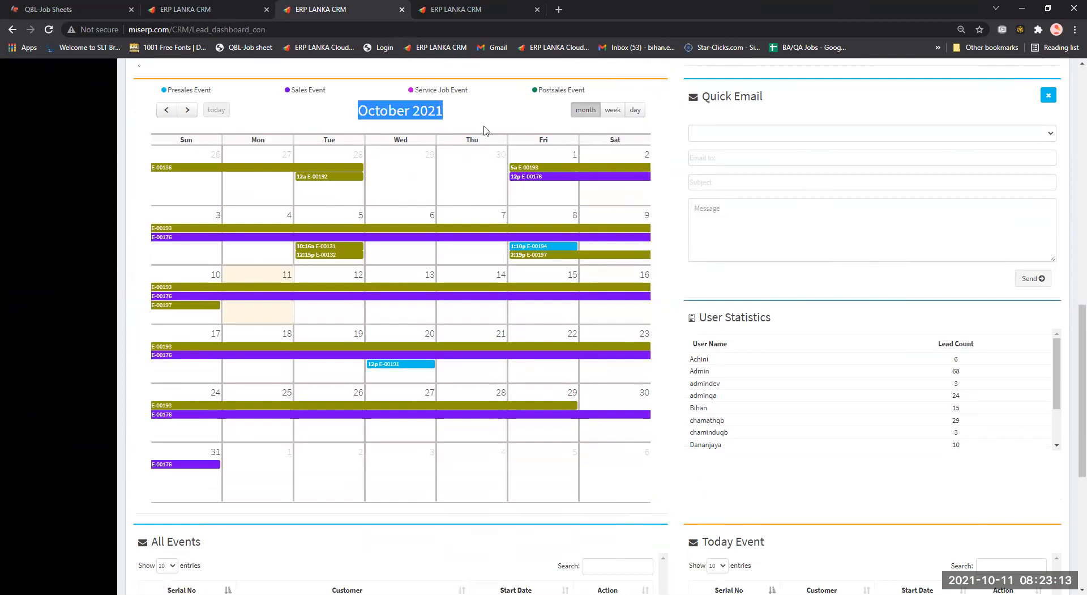
scroll(608, 301, down, 5)
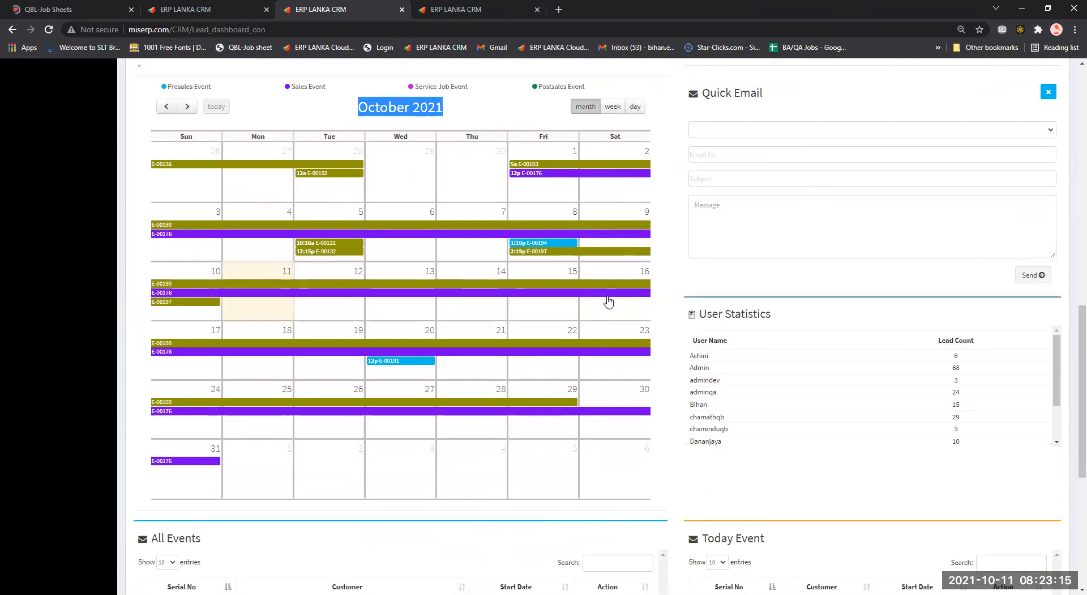
scroll(609, 301, up, 5)
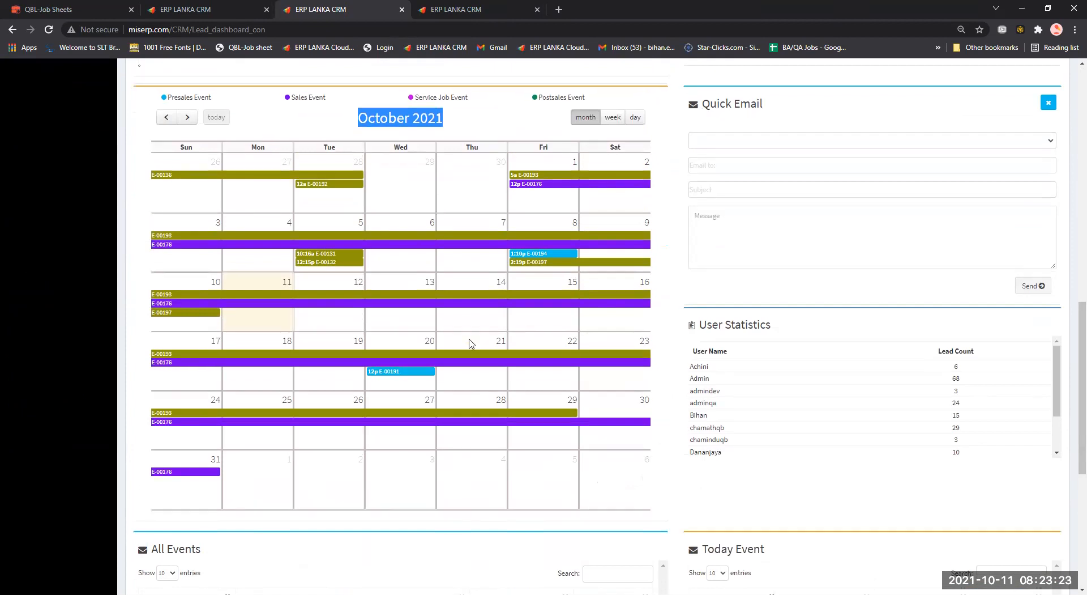
scroll(469, 343, up, 10)
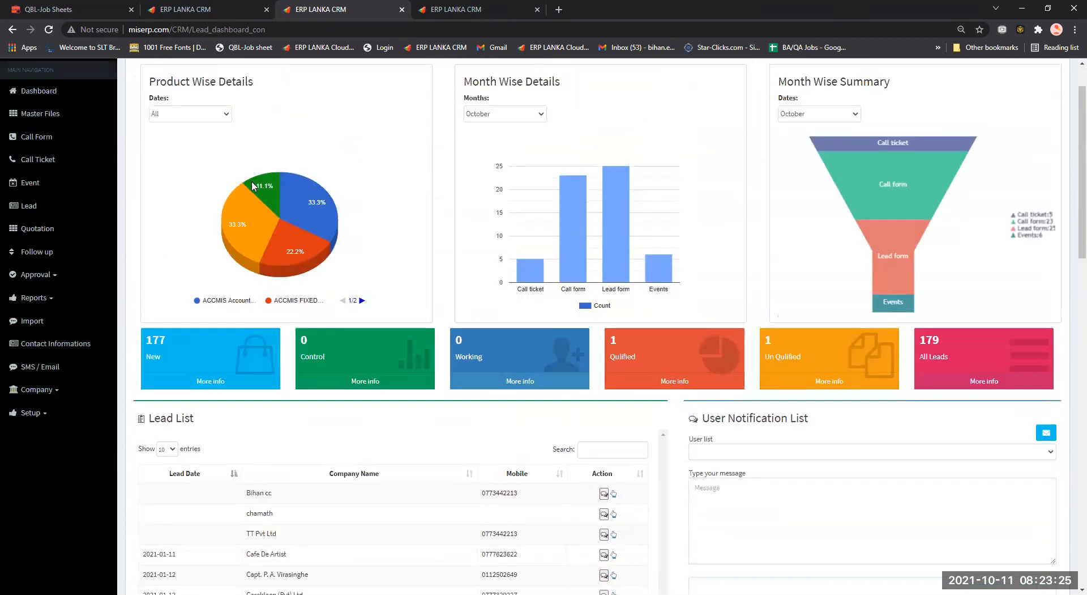
Open the Events list from the sidebar in a new tab and switch to it.
mouse_move(312, 227)
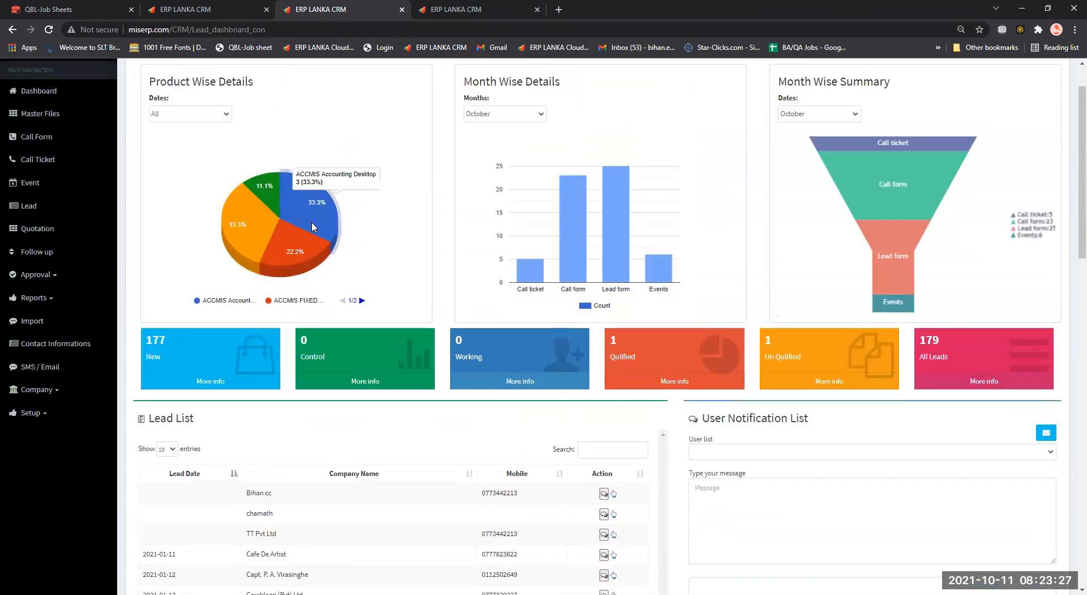
scroll(312, 227, down, 10)
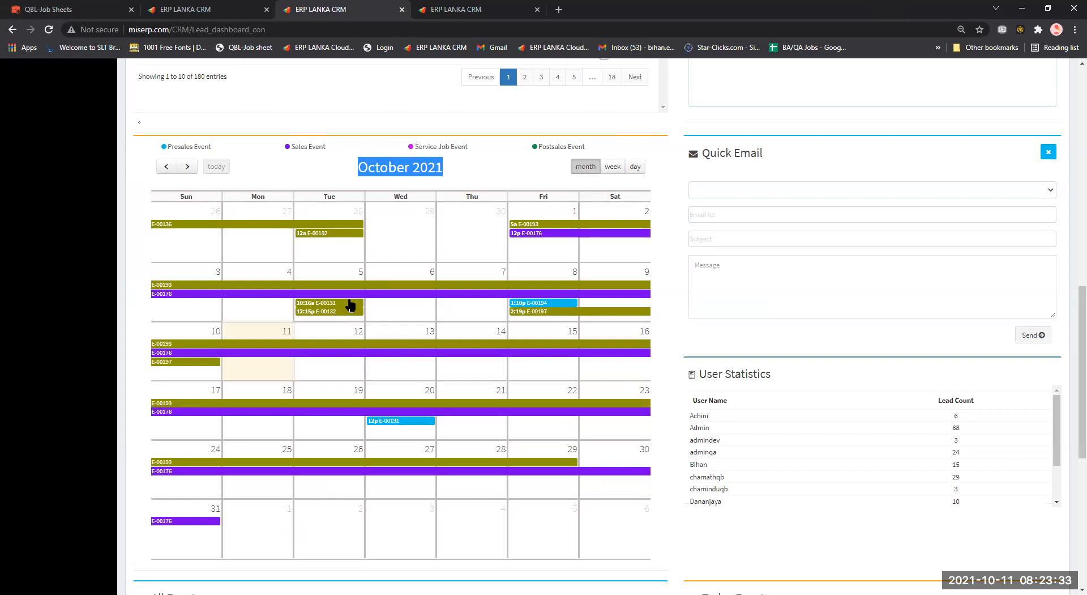
scroll(323, 347, down, 2)
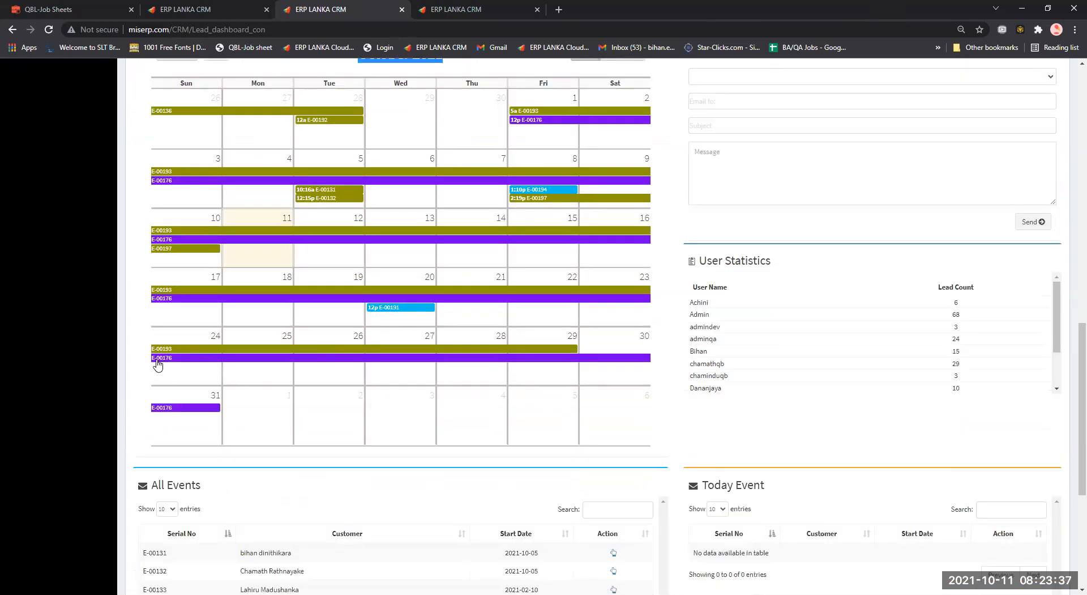
scroll(127, 299, up, 1)
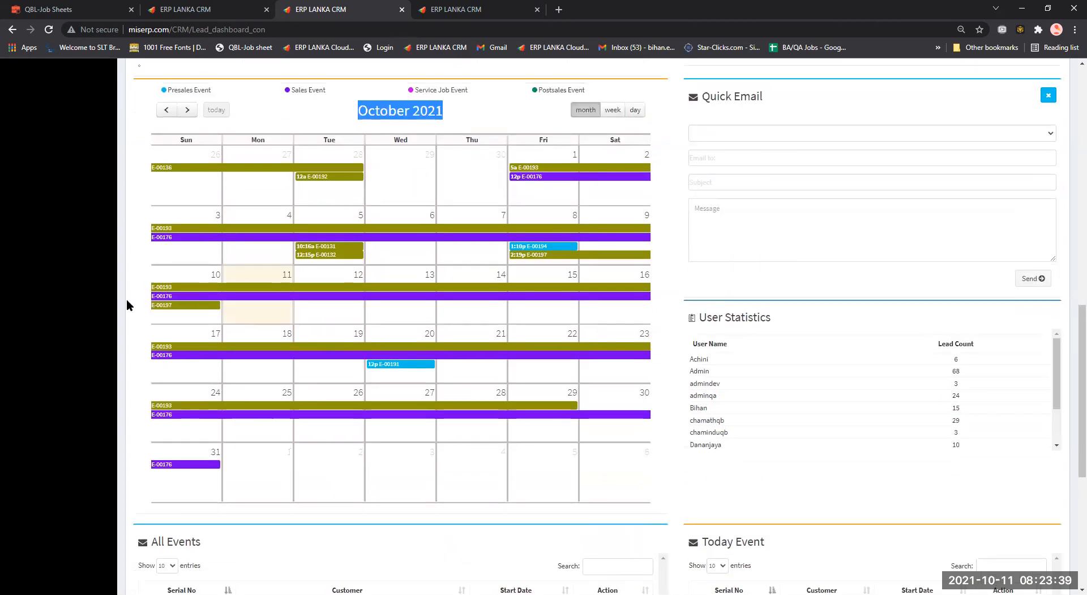
scroll(82, 222, up, 4)
scroll(83, 226, up, 5)
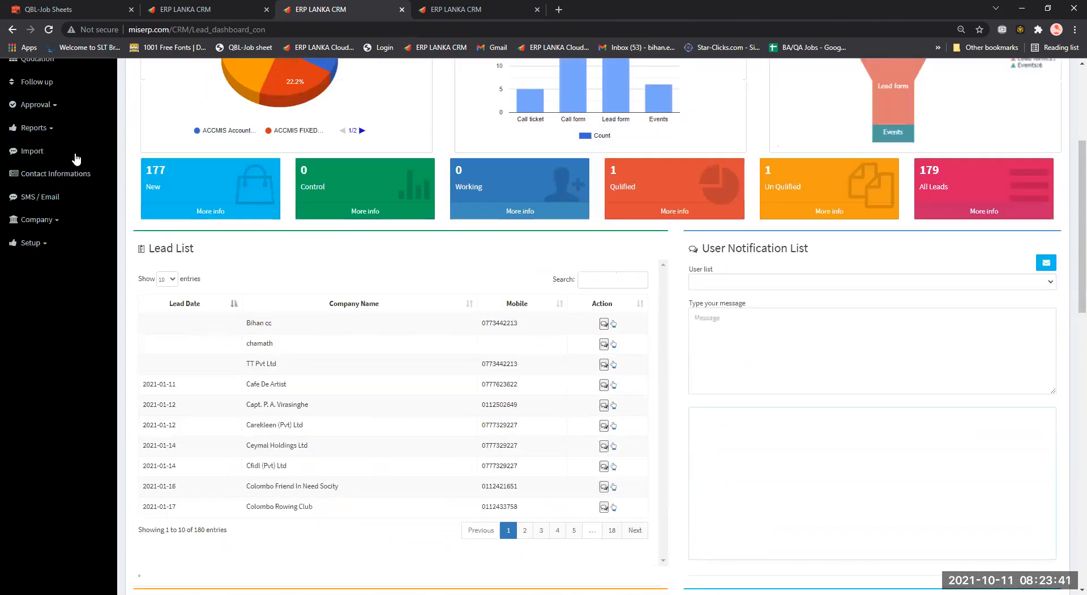
middle_click(47, 73)
click(499, 4)
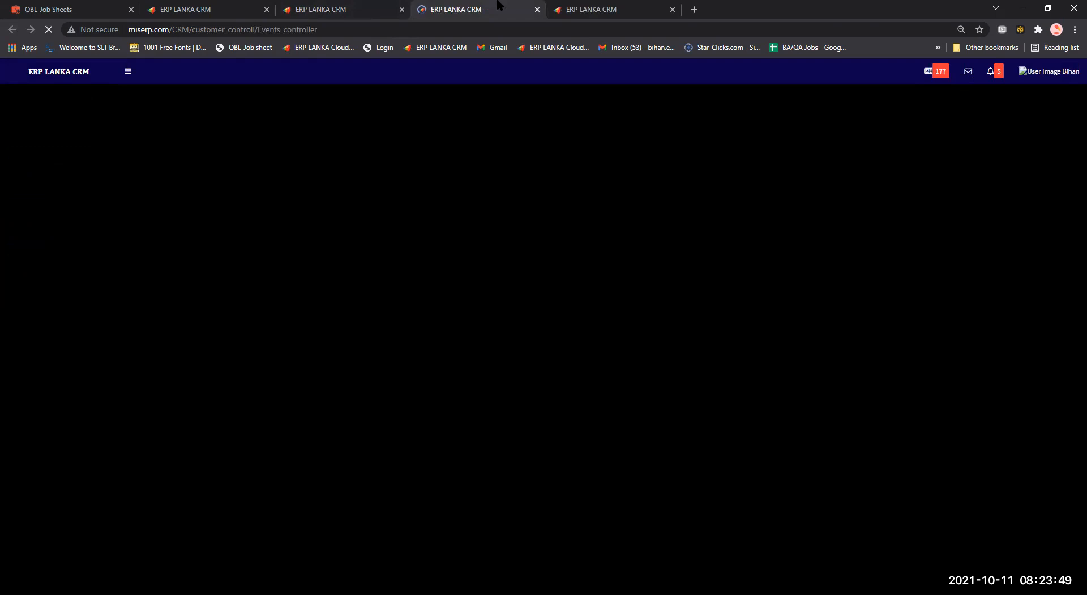
Locate the Events list among the open tabs and reload it.
click(324, 7)
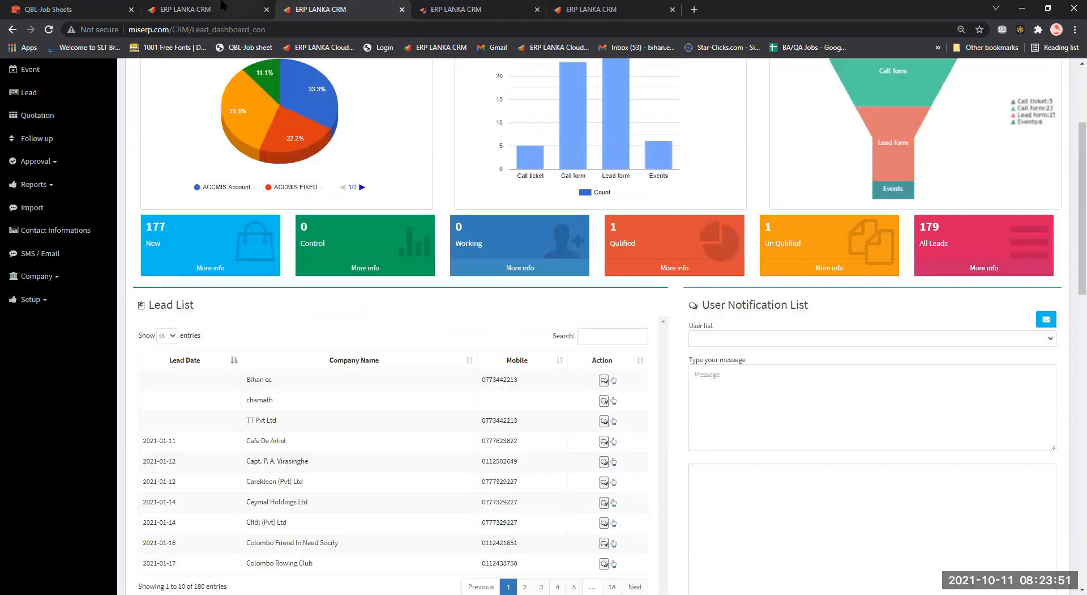
click(223, 4)
click(334, 6)
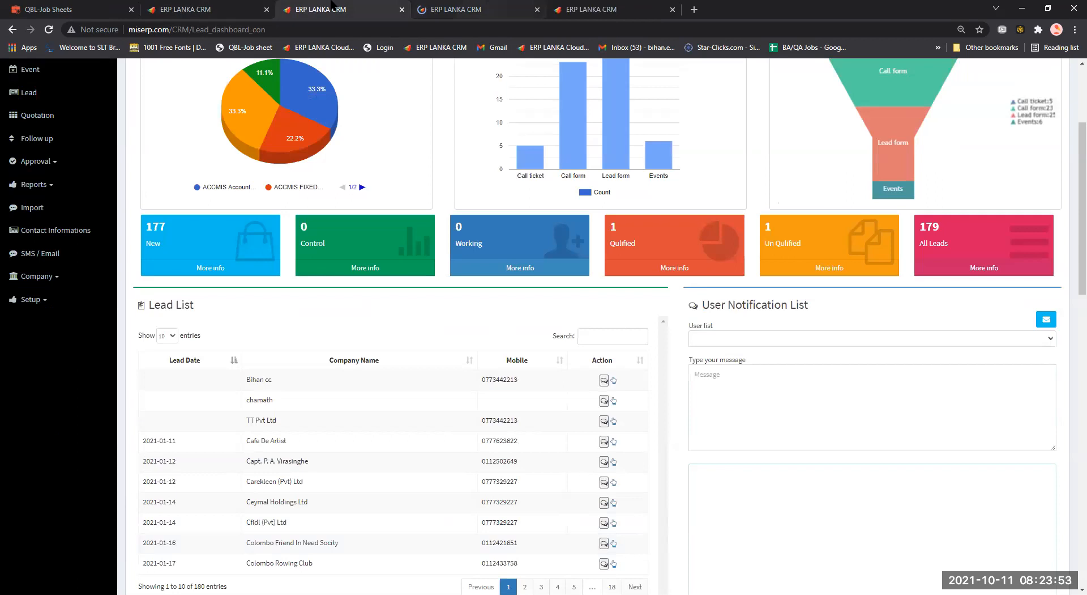
click(504, 7)
click(586, 7)
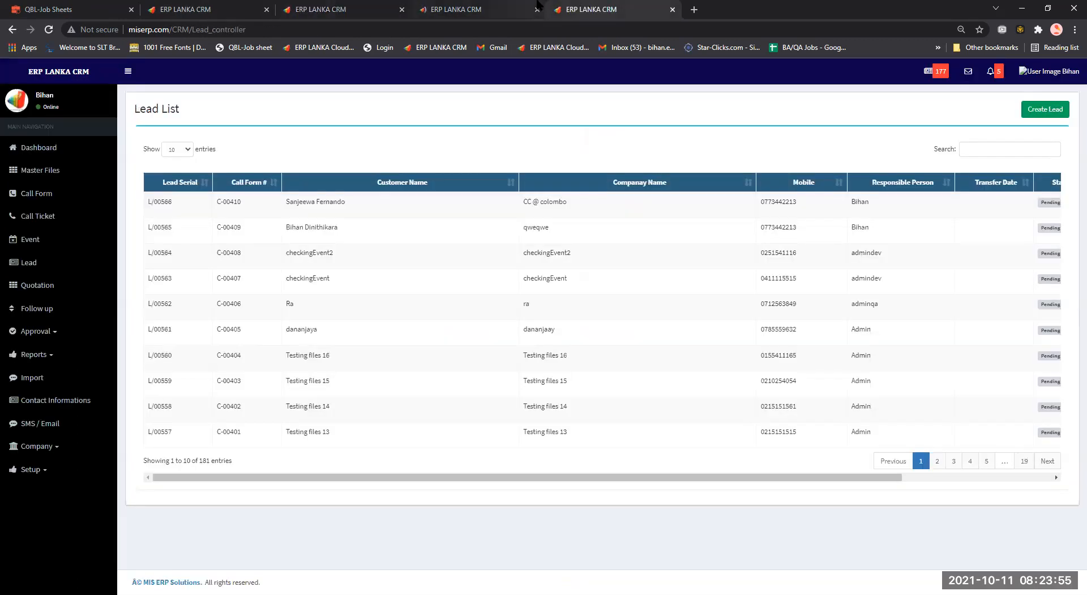
click(513, 7)
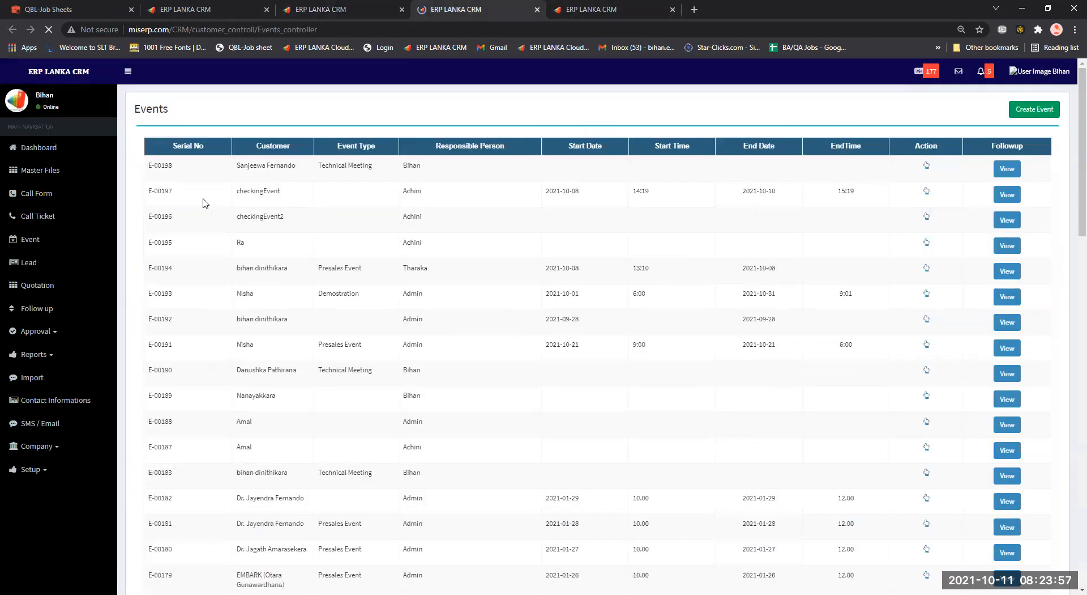
scroll(199, 291, down, 5)
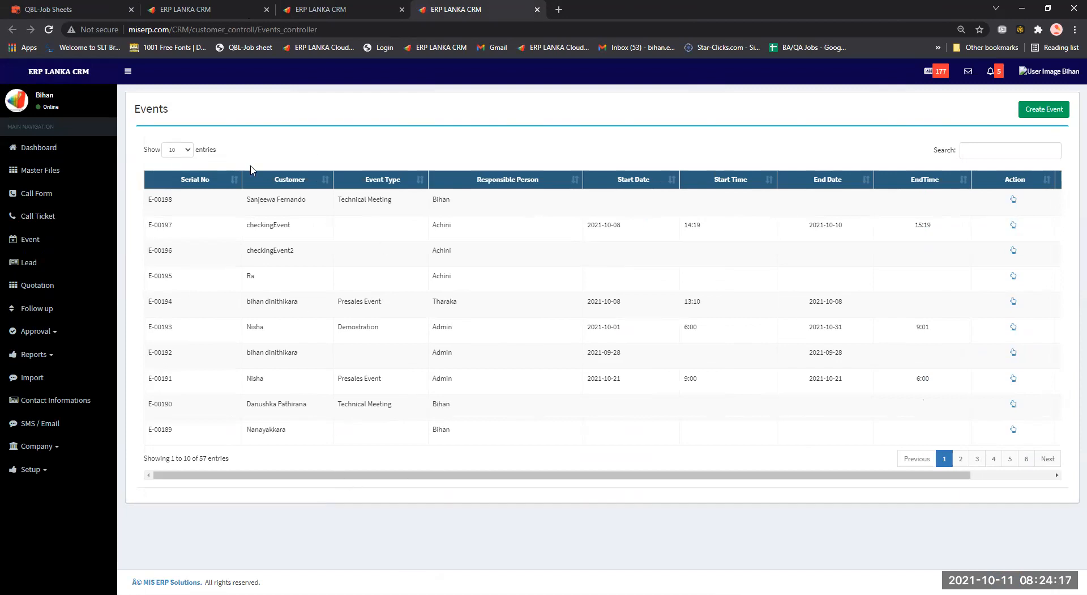
click(50, 33)
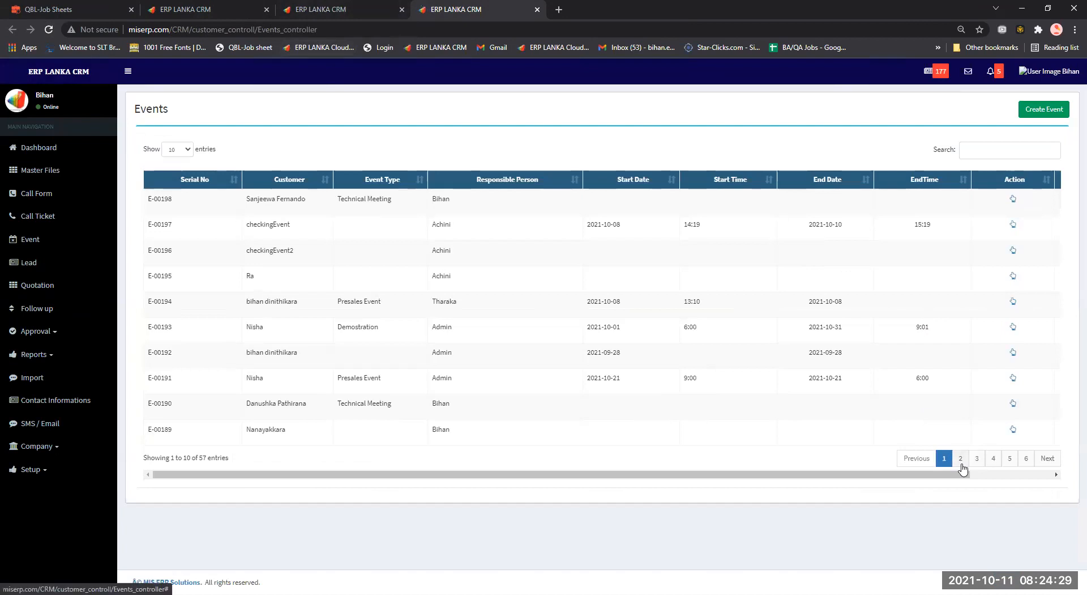
Open event E-00176 from page 2, then return to the dashboard calendar.
click(961, 459)
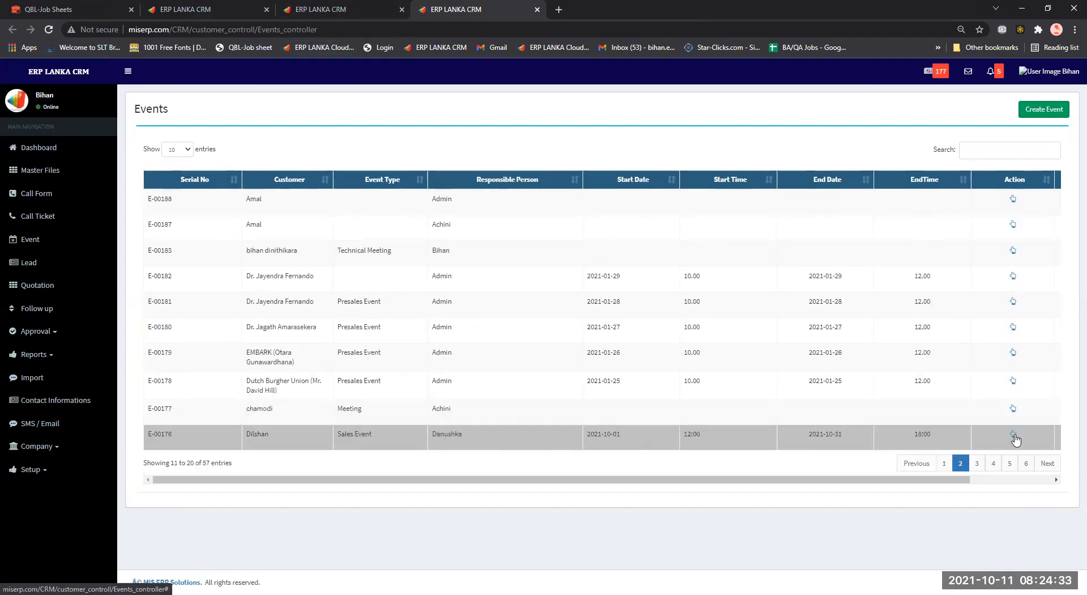
click(1013, 434)
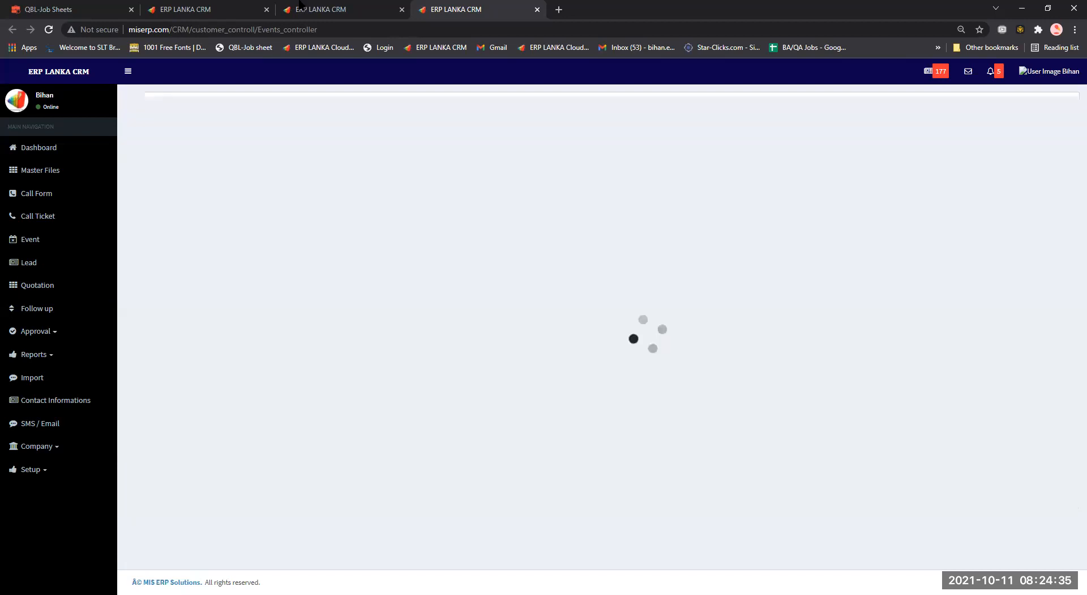
click(308, 9)
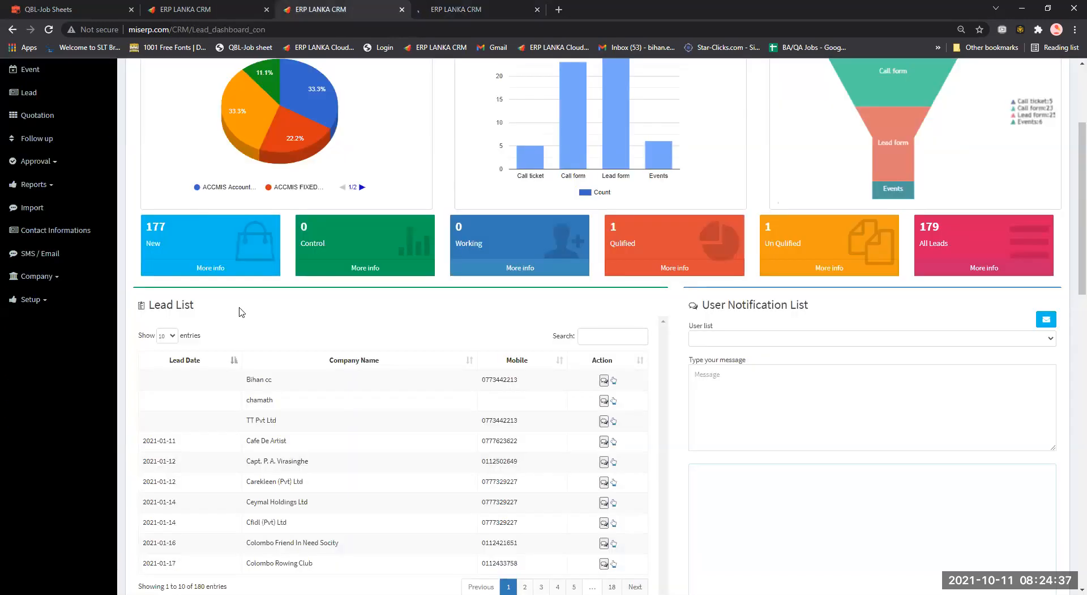
scroll(287, 316, down, 9)
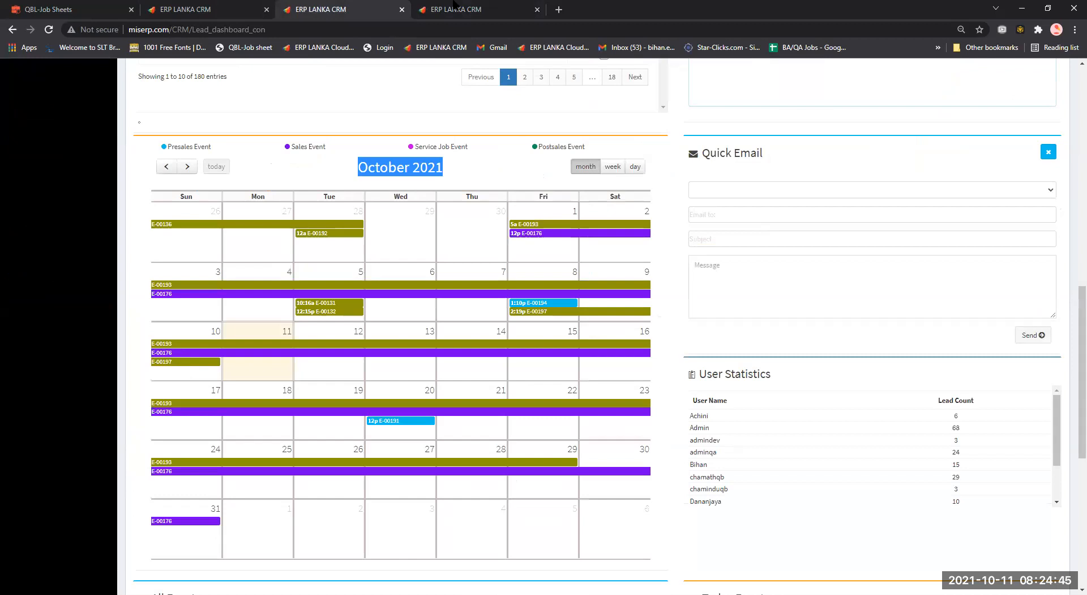
Review the E-00176 event form and reopen the Events list in a new tab.
click(454, 5)
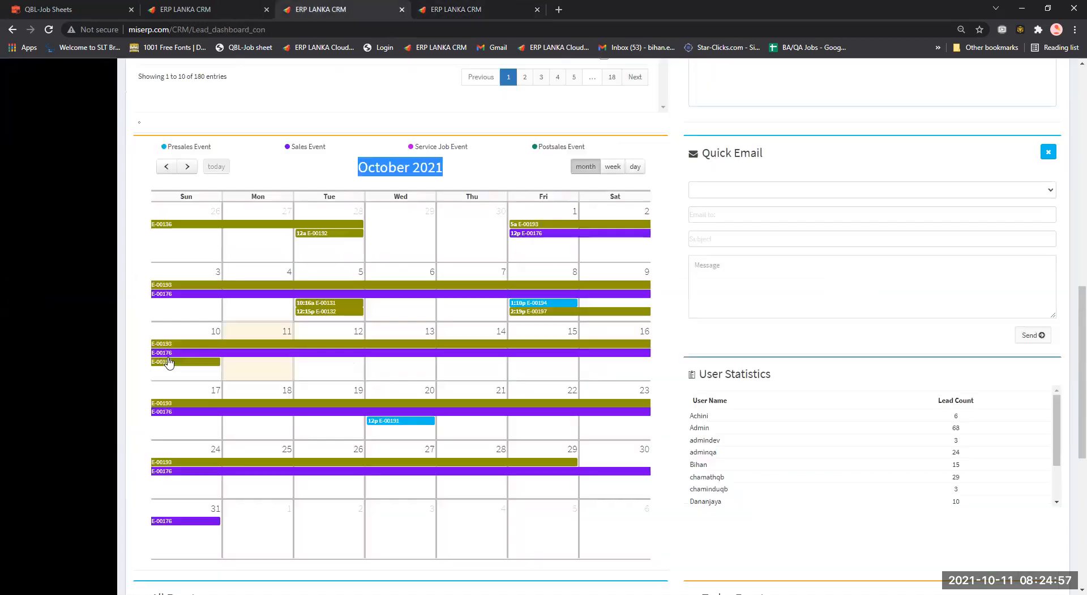
click(363, 7)
click(447, 7)
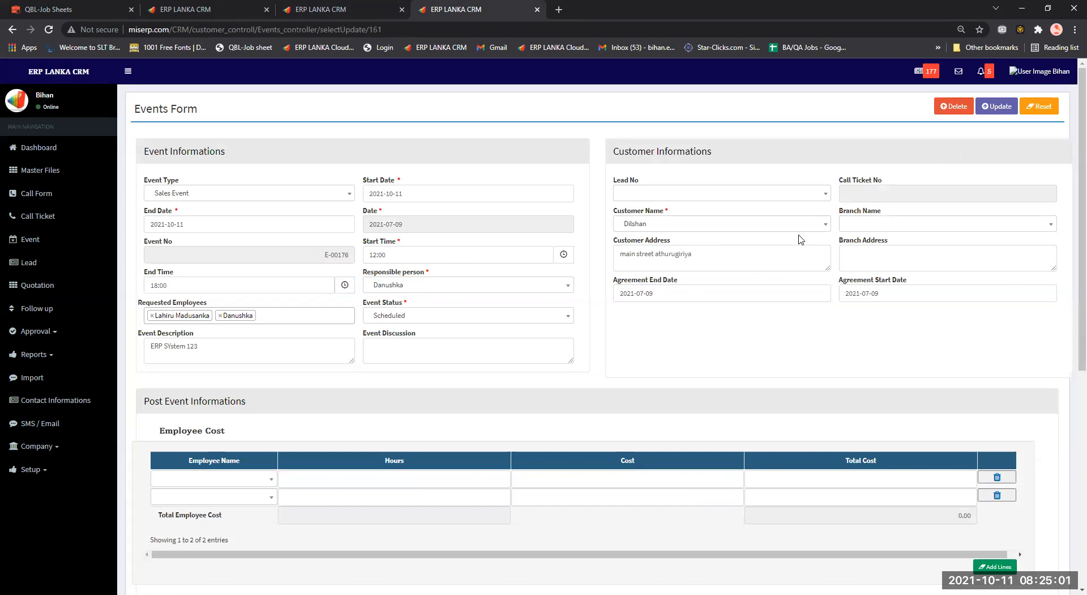
scroll(784, 245, down, 3)
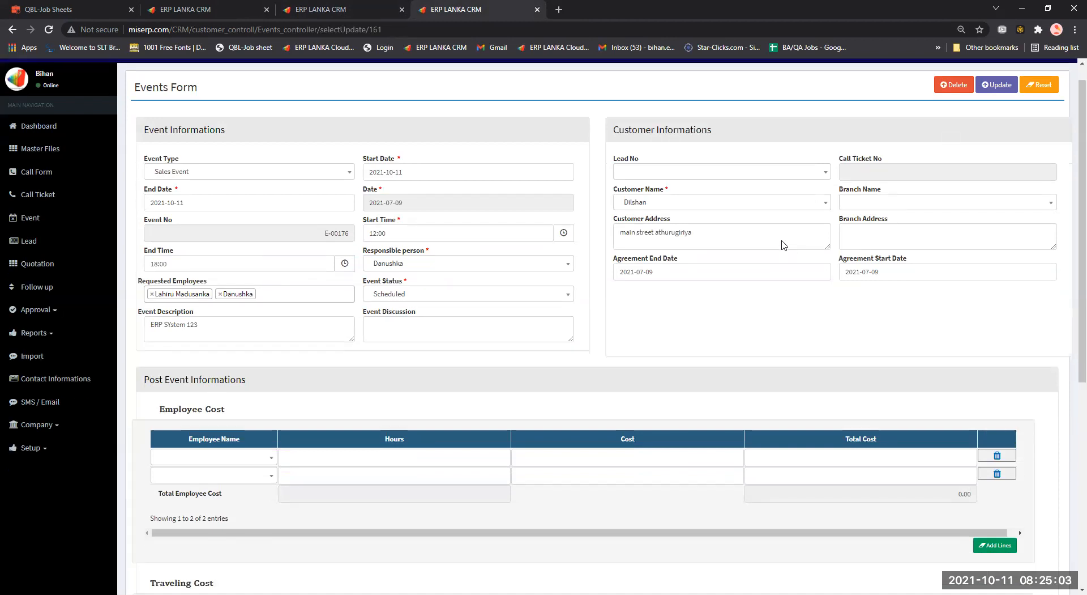
scroll(784, 245, up, 2)
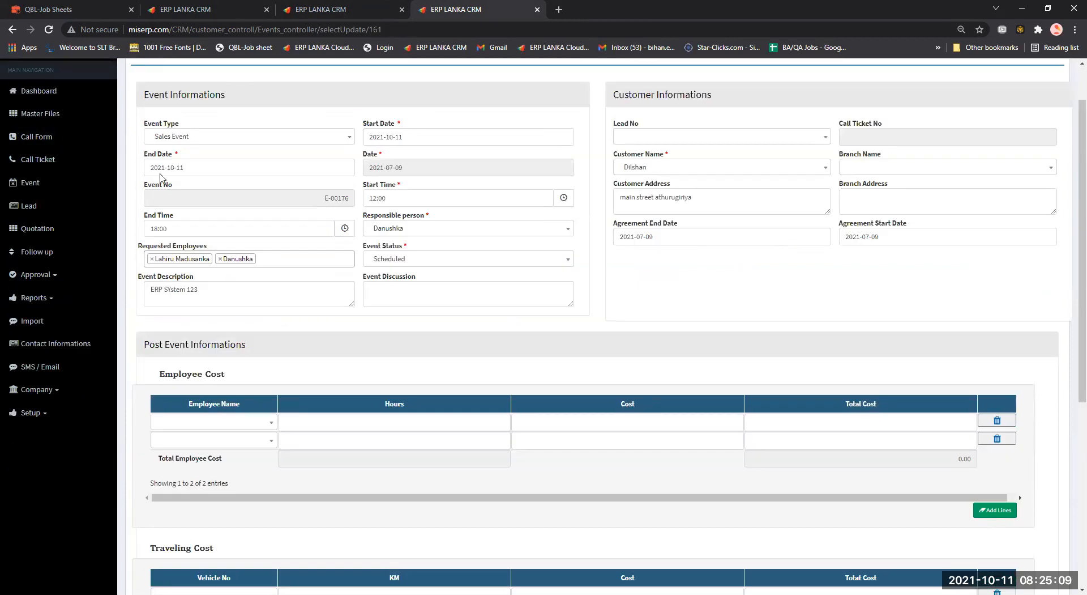
middle_click(12, 30)
click(611, 8)
click(462, 6)
click(346, 6)
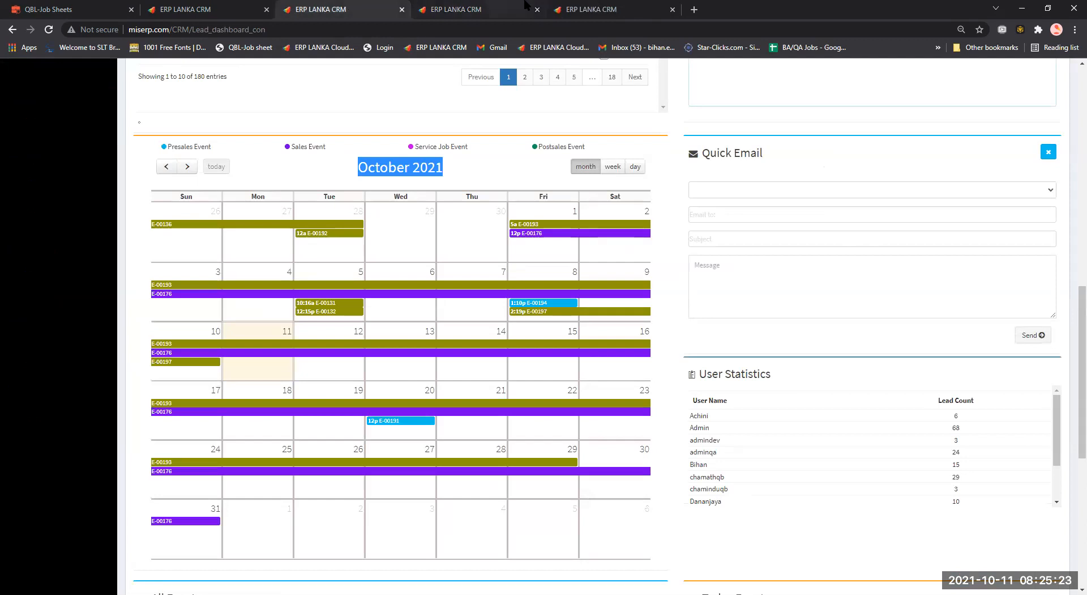
click(567, 9)
Search the Events list for 134 and open event E-00134 in a new tab.
click(991, 156)
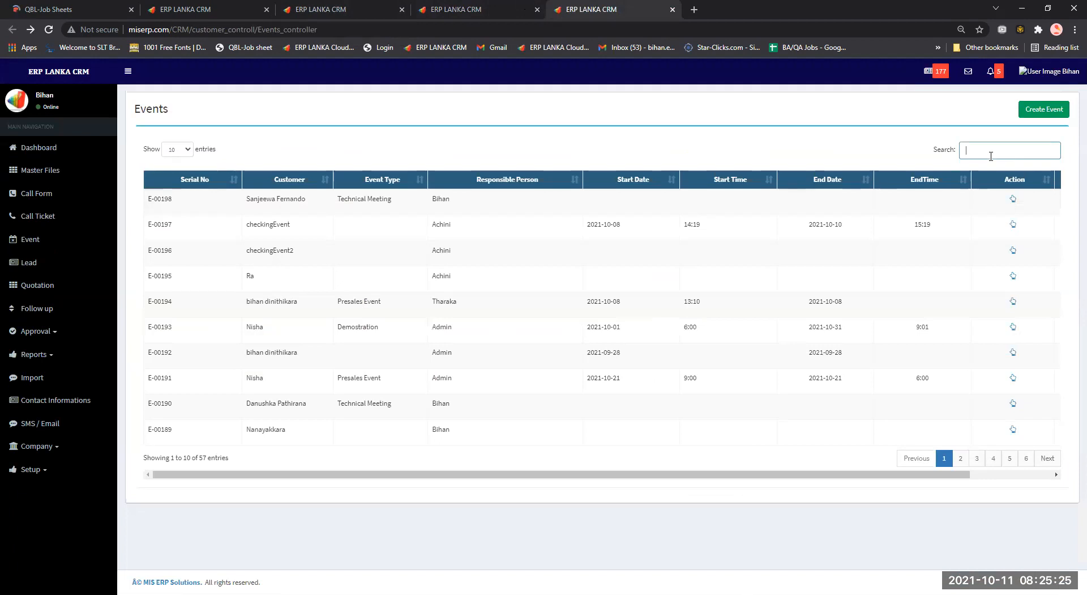
text(E)
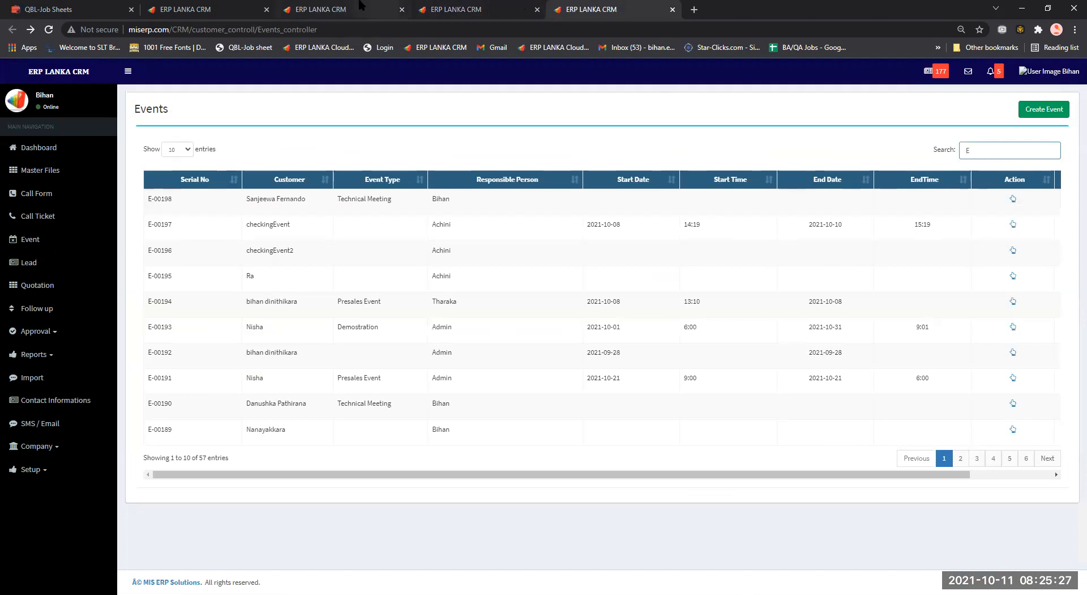
click(360, 7)
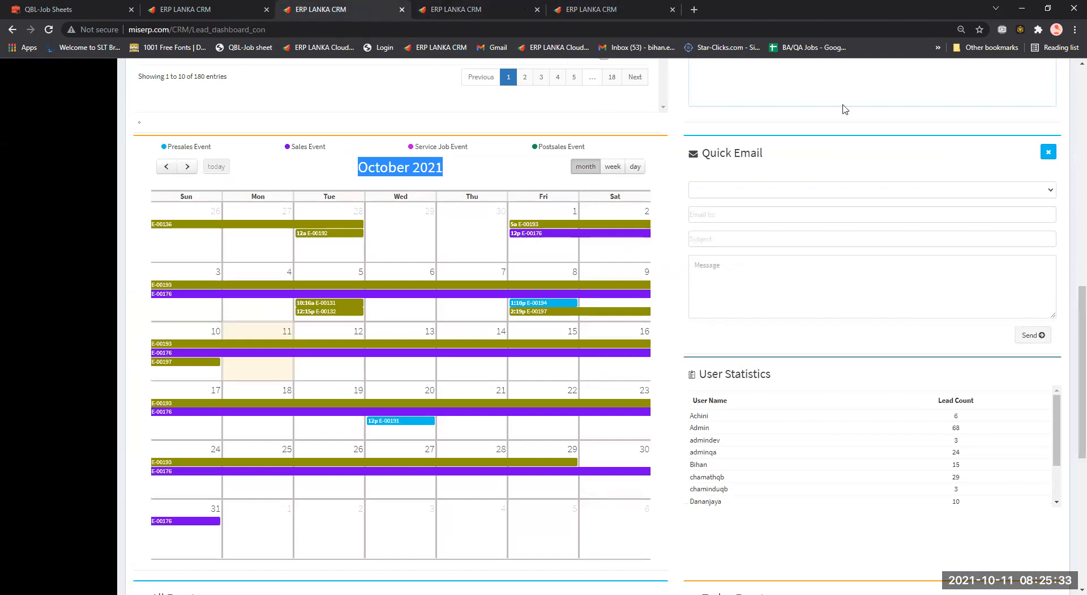
key(ctrl+Tab)
key(ctrl+Tab)
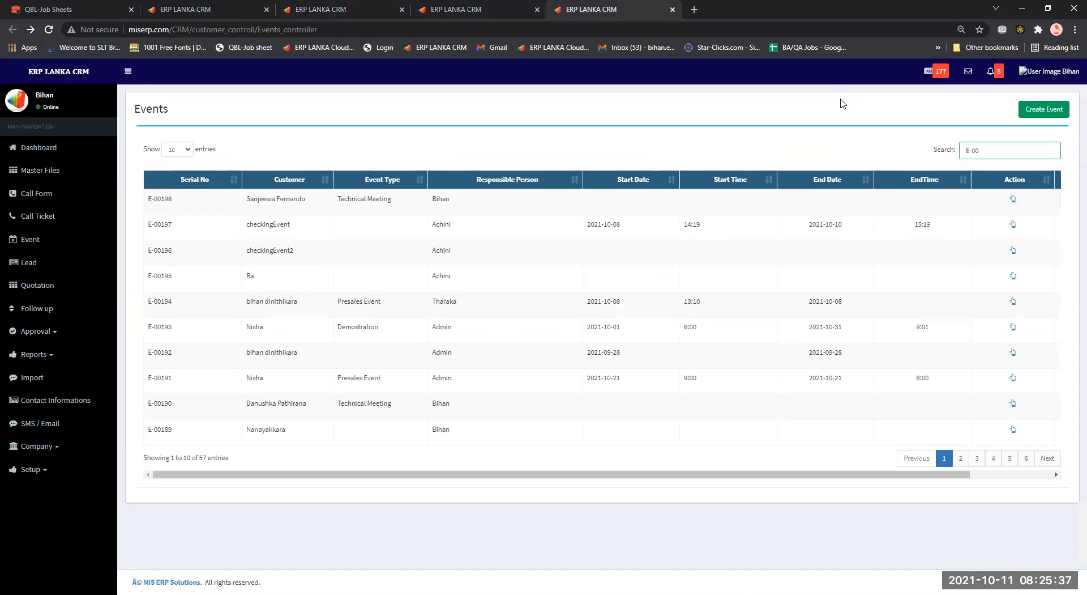
text(134)
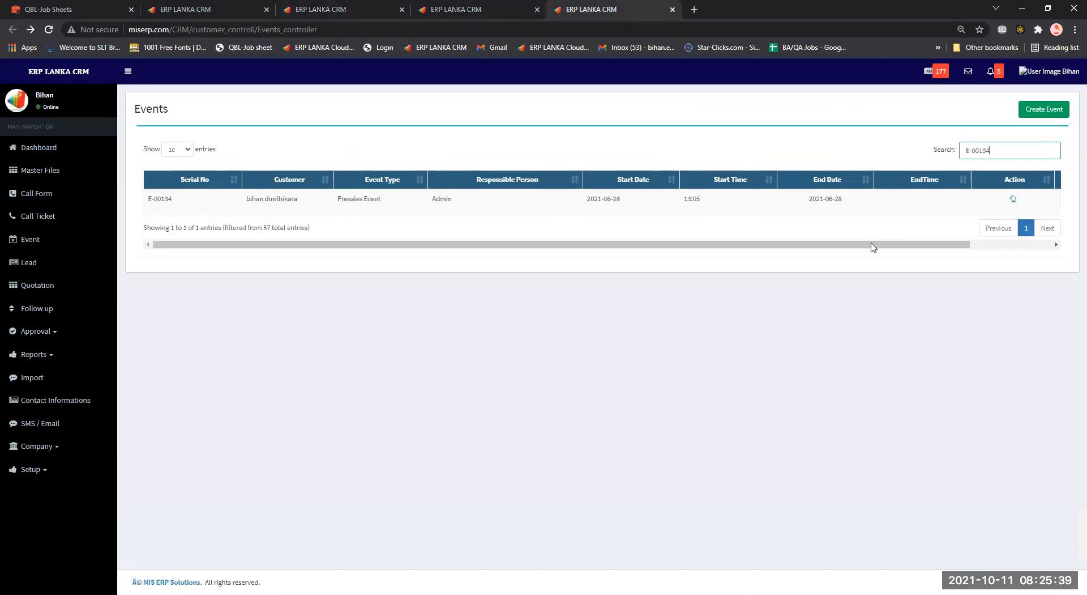
middle_click(1013, 202)
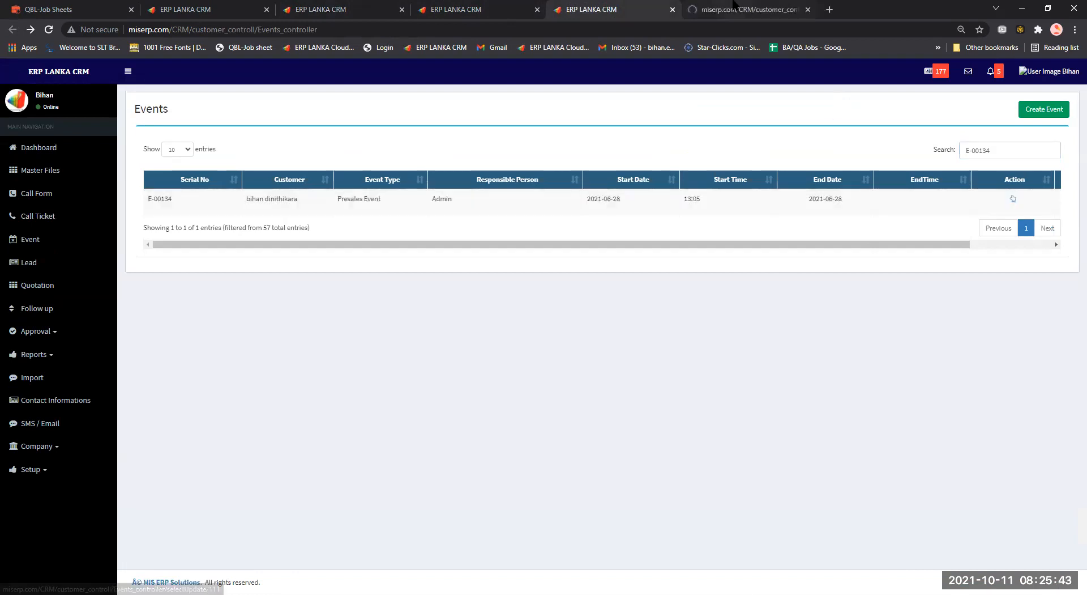
click(734, 5)
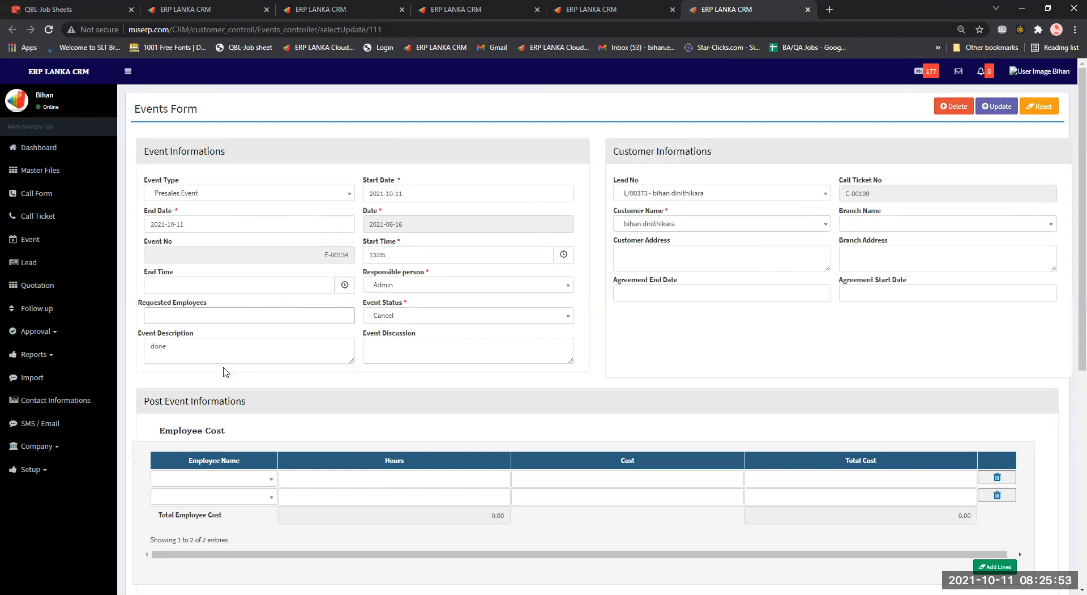
Compare the open event forms, then return to the dashboard's October 2021 calendar.
click(568, 6)
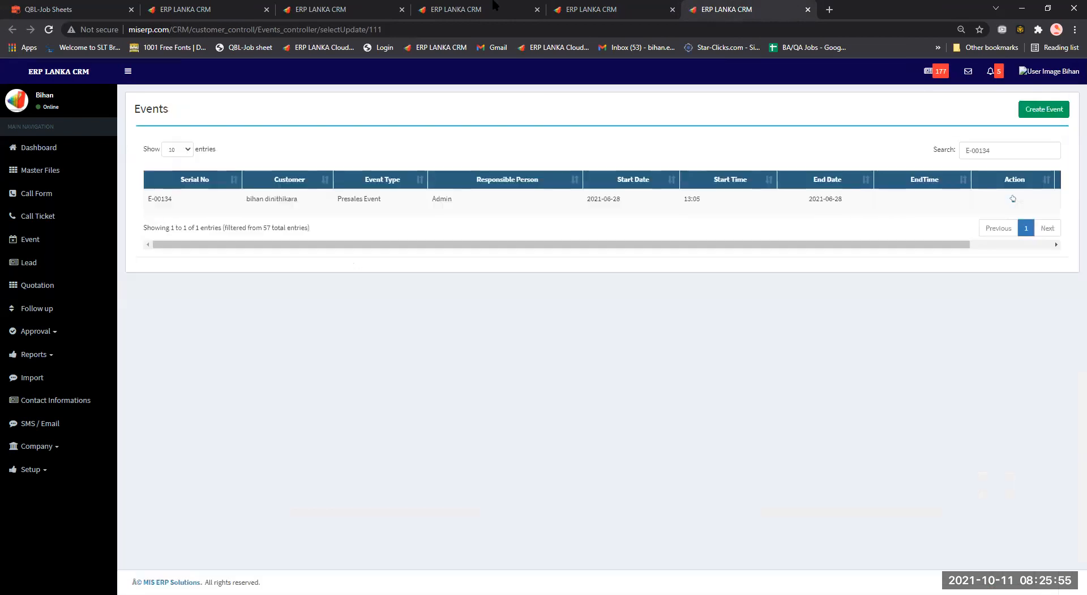
click(496, 8)
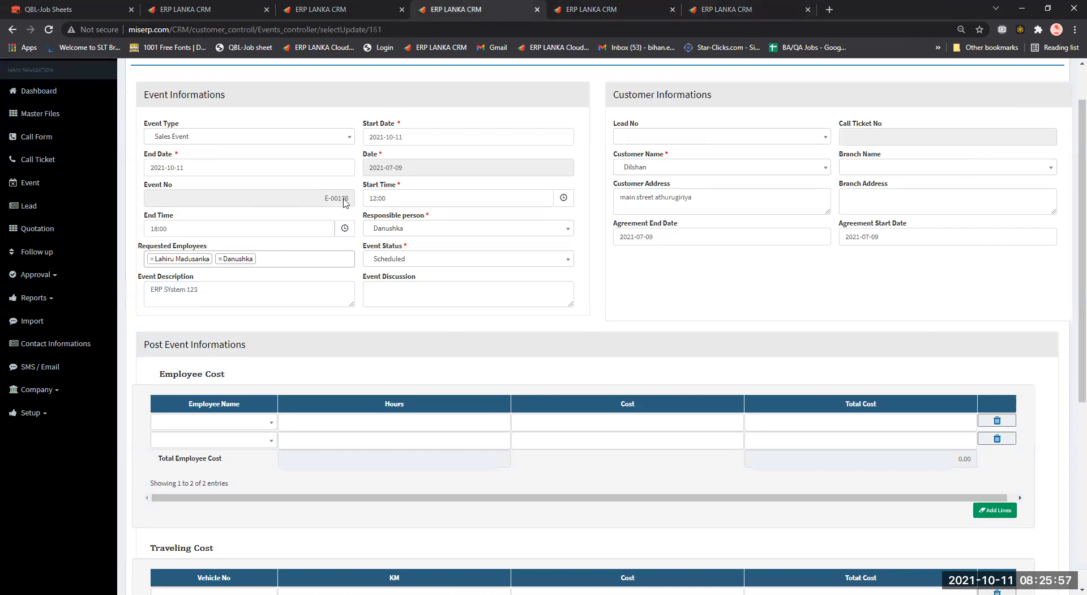
click(392, 7)
scroll(318, 317, up, 3)
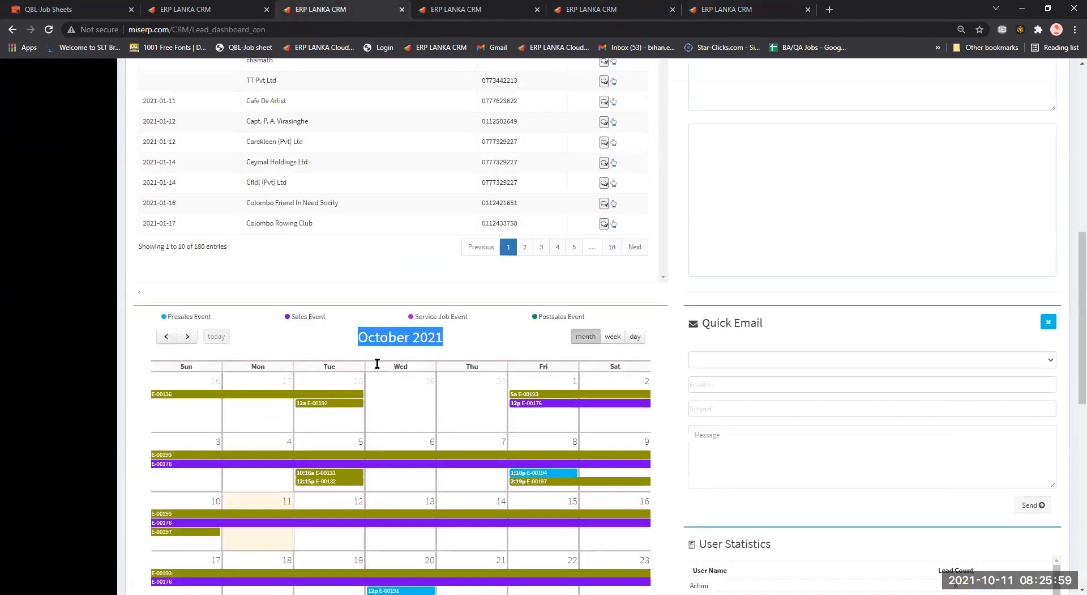
click(349, 345)
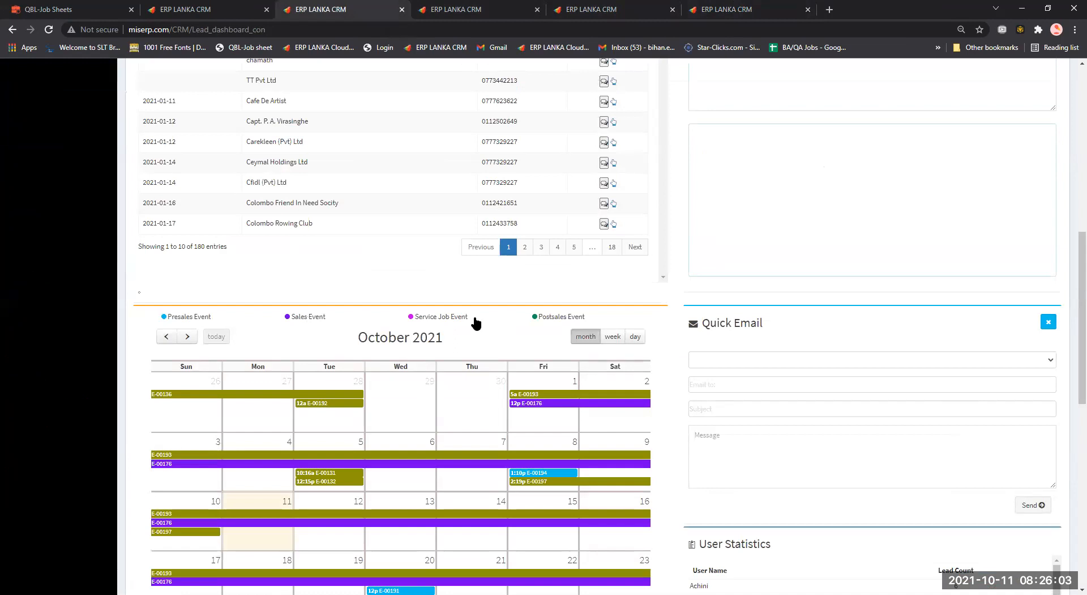
click(727, 9)
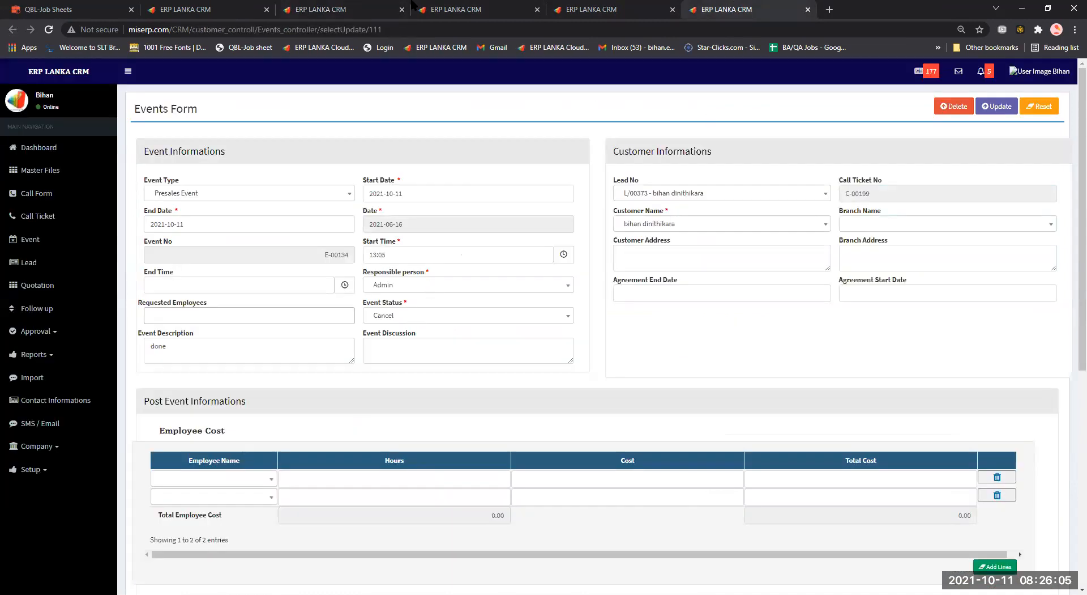
click(452, 9)
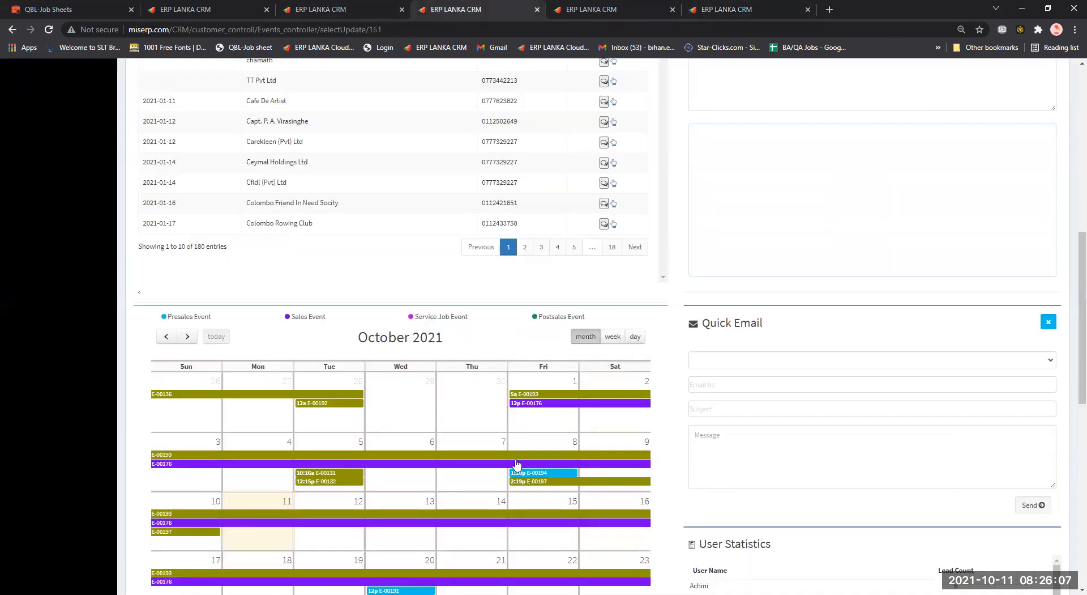
key(ctrl+shift+Tab)
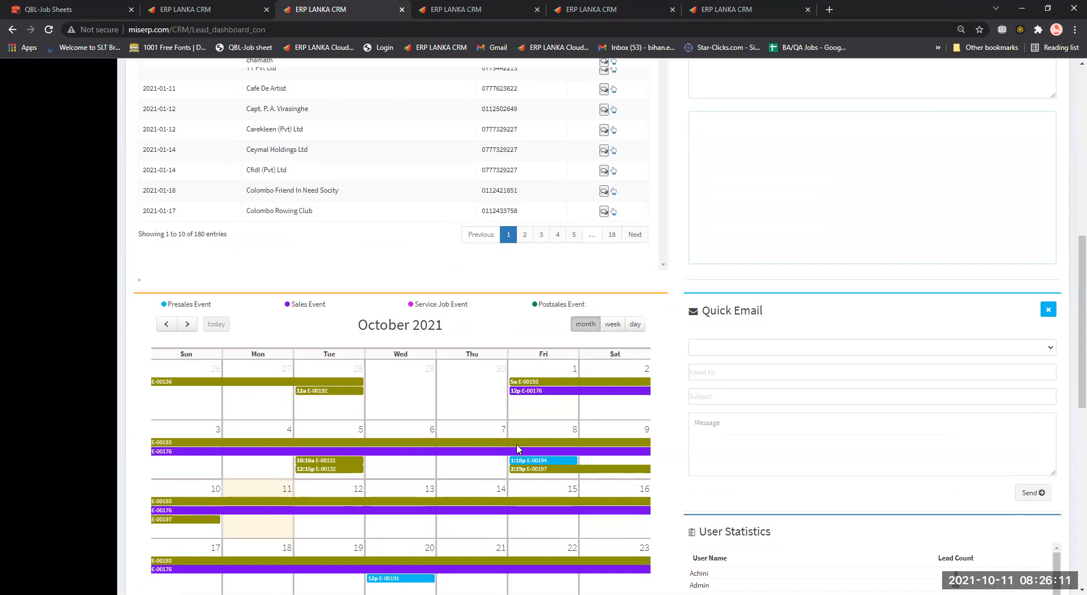
scroll(521, 444, down, 1)
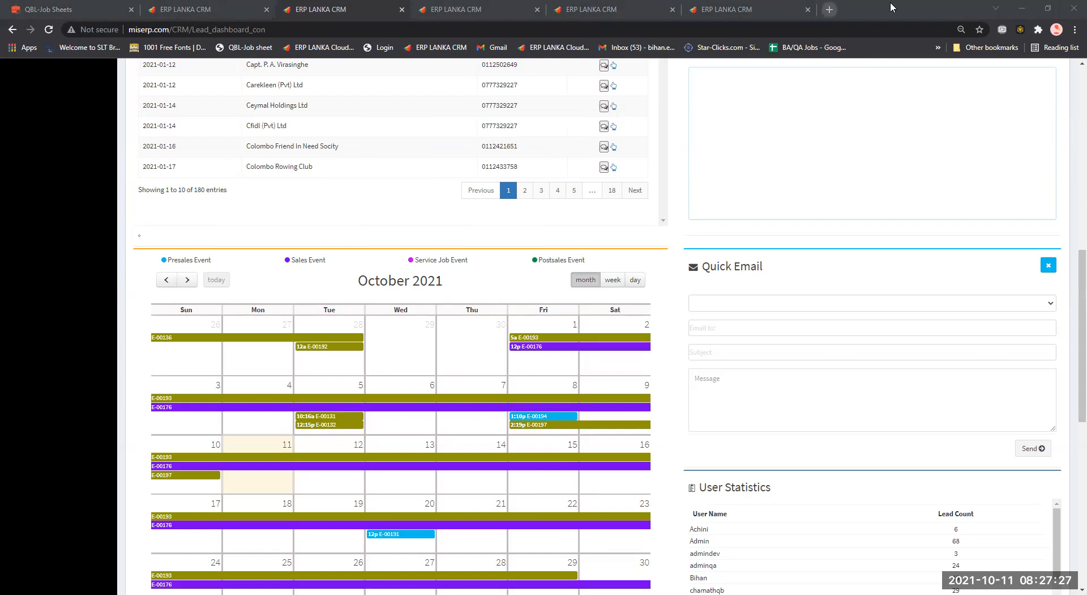
Sign out of the current account from the dashboard's user profile menu.
click(829, 9)
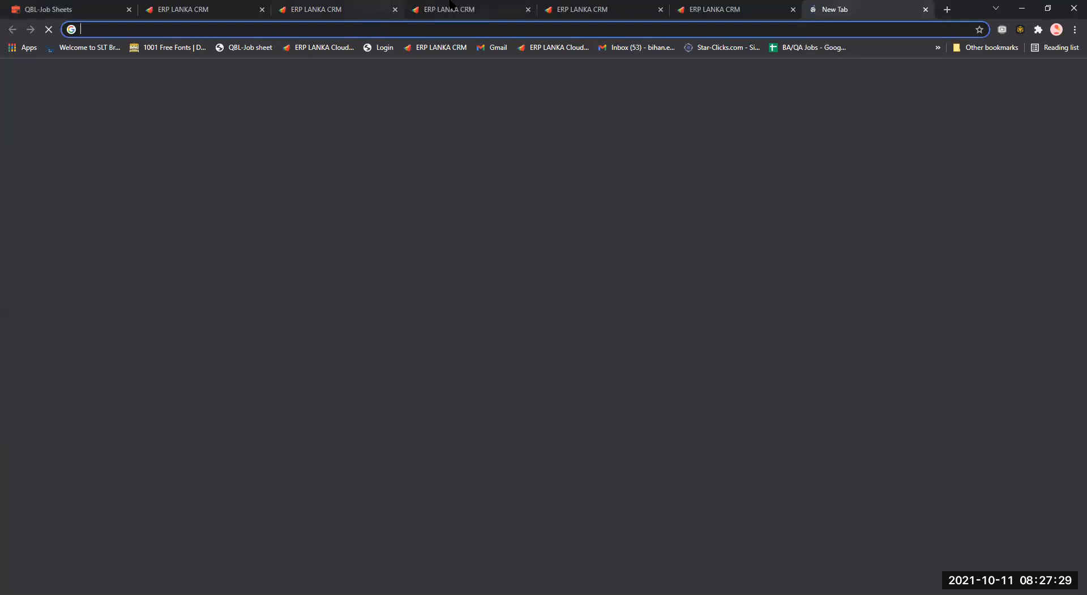
click(451, 5)
scroll(640, 224, up, 3)
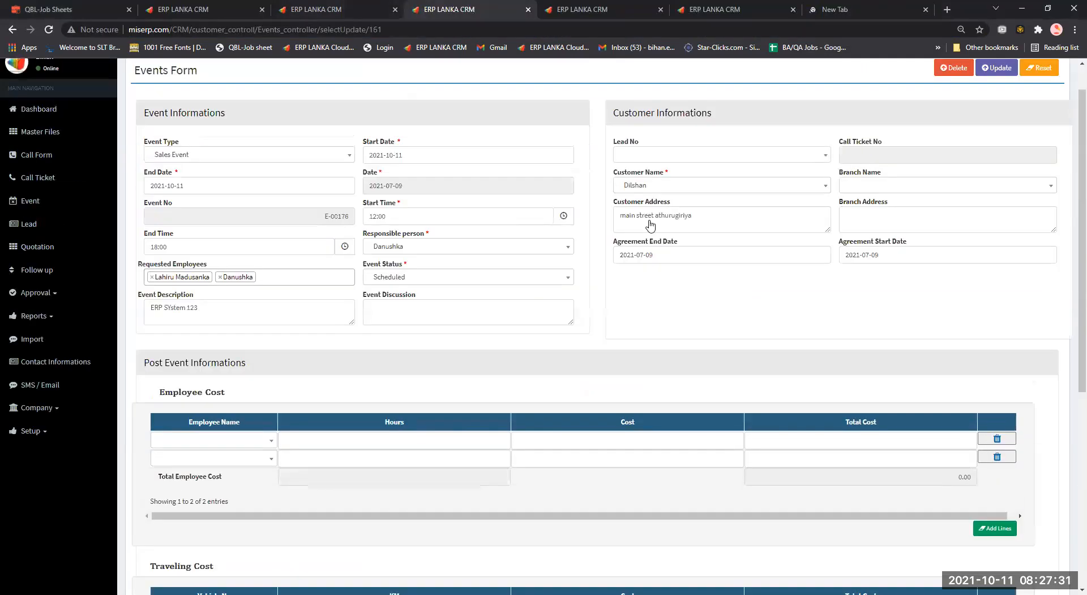
click(316, 9)
scroll(543, 283, up, 12)
click(1048, 71)
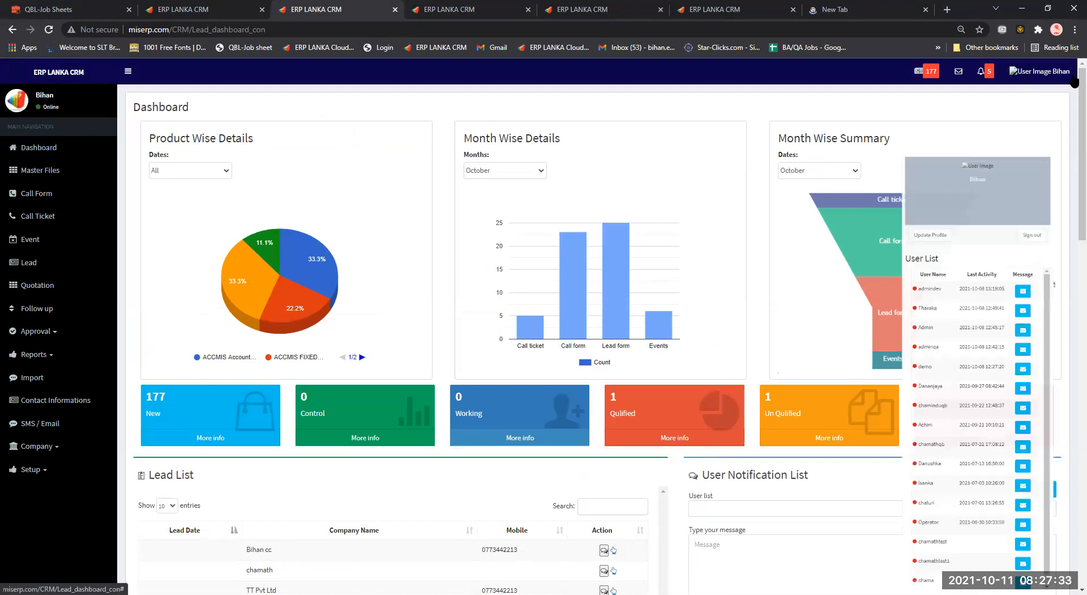
click(858, 99)
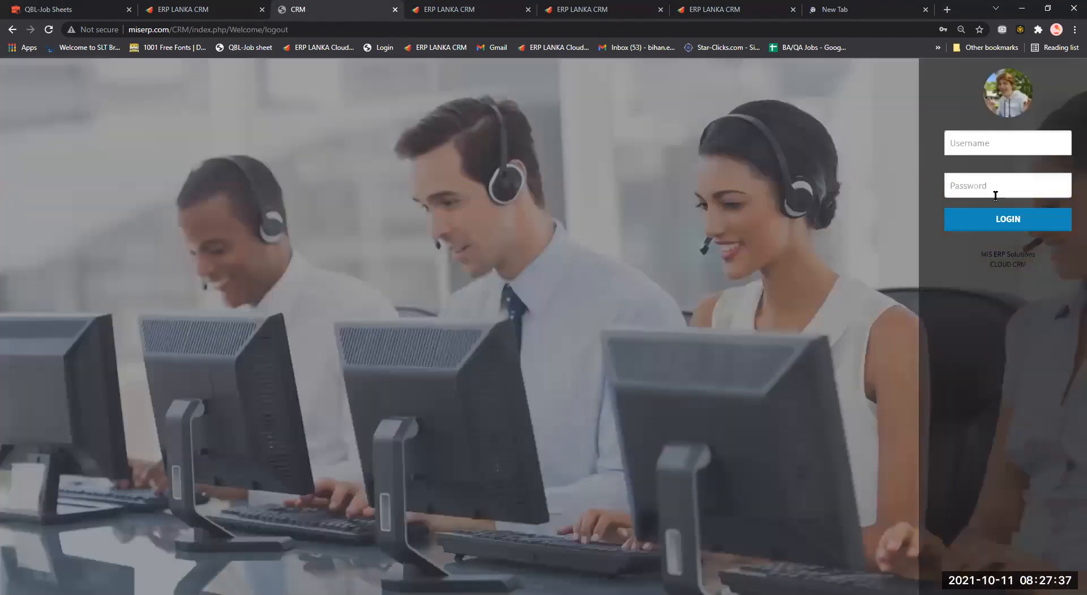
Log in as a different user by picking a saved login from the Username suggestions.
click(992, 143)
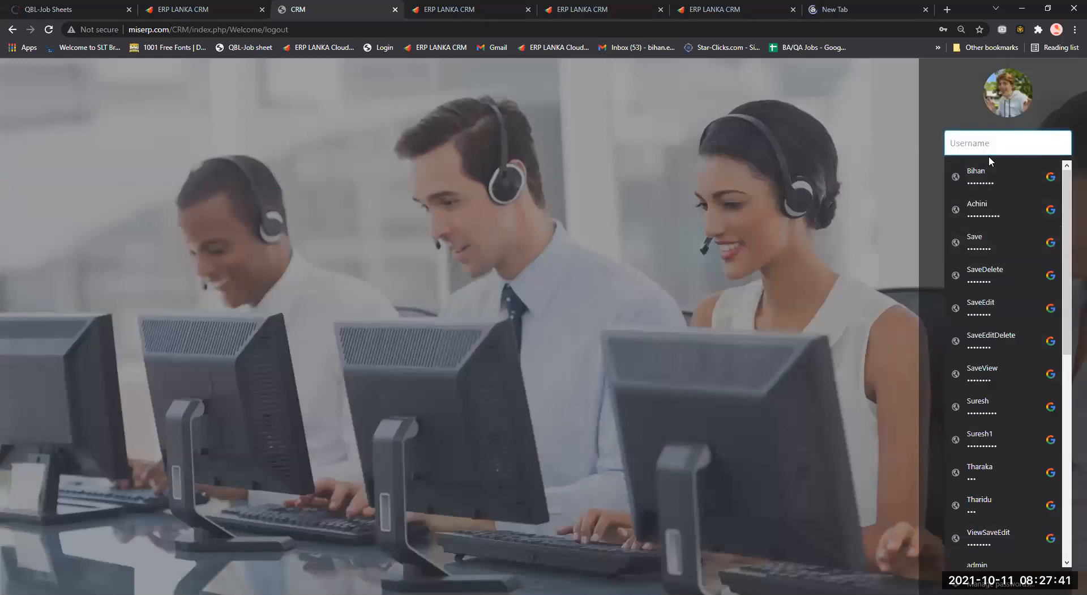
text(a)
key(ctrl+a)
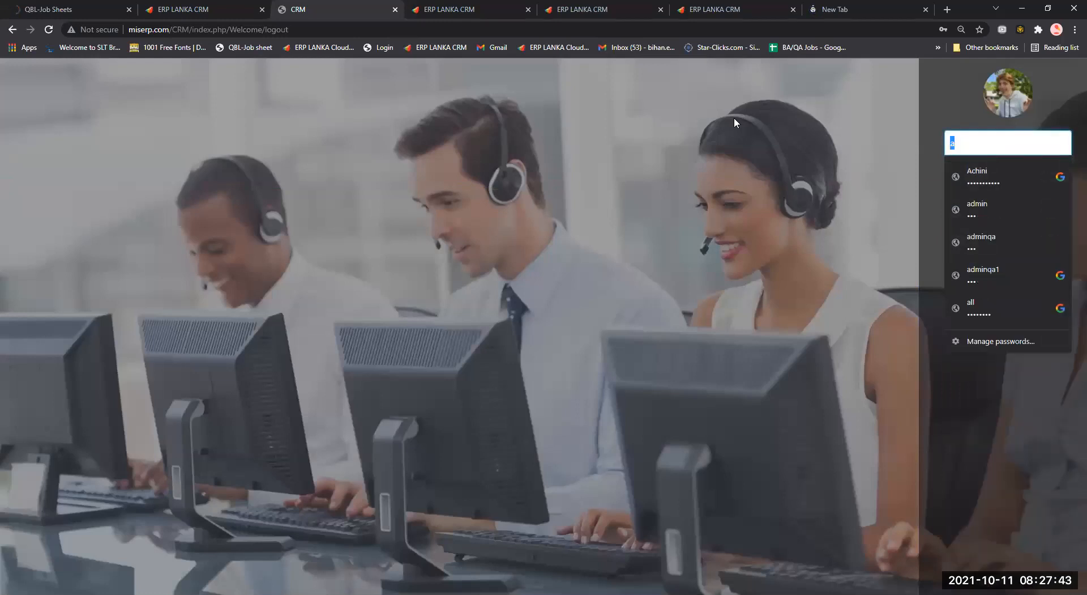
text(demo)
click(1002, 175)
click(994, 226)
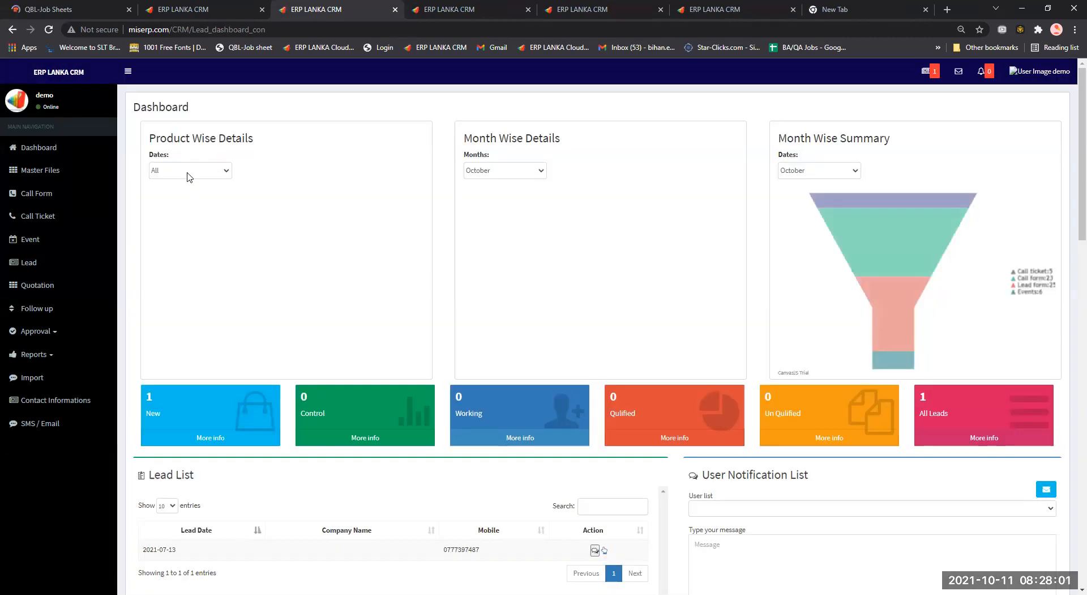
Open the Product Wise Dates range options and scroll through the calendar and All Events tables.
click(188, 176)
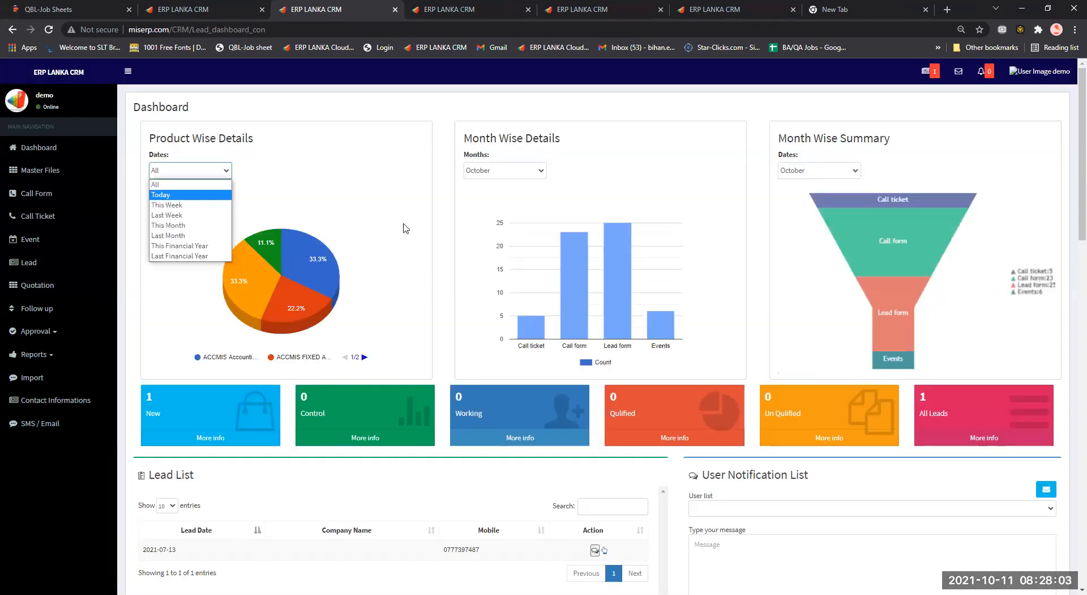
scroll(406, 228, down, 10)
scroll(405, 228, down, 2)
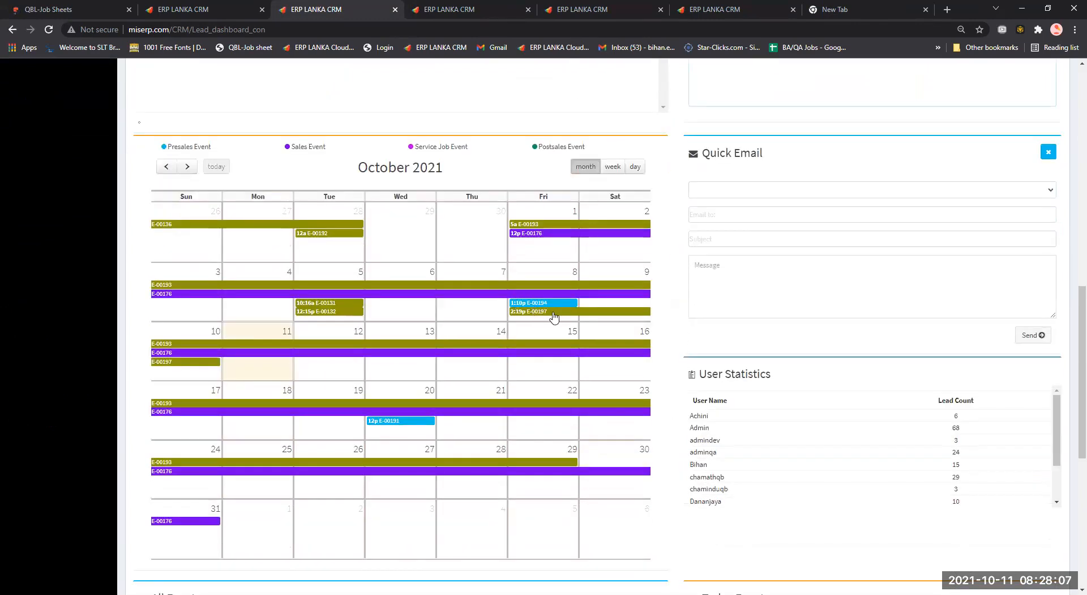
scroll(533, 316, down, 5)
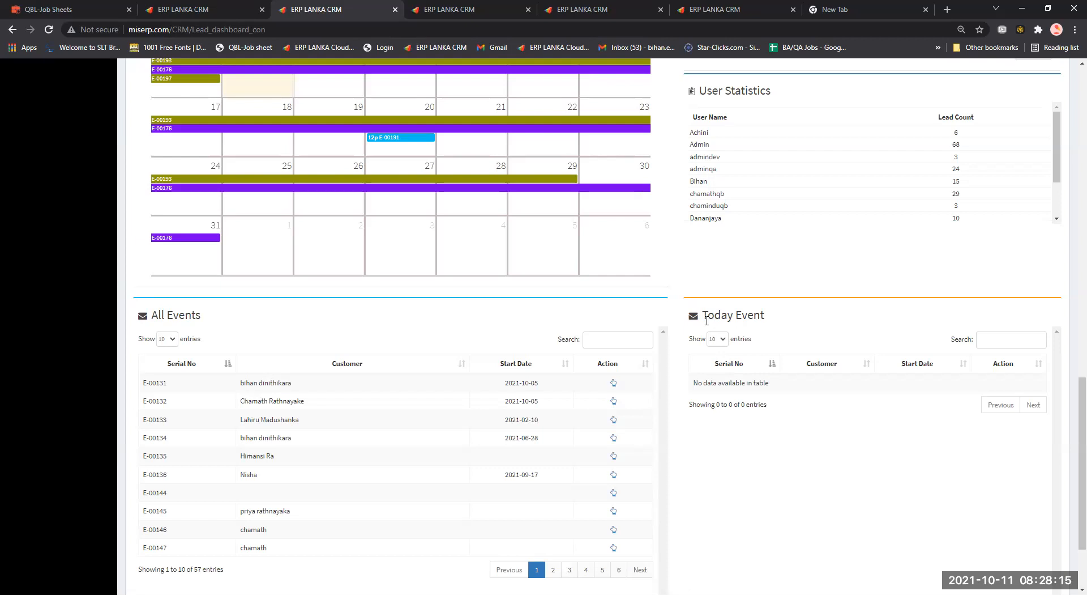
Scroll back to the top and sign out through the user profile menu.
scroll(499, 294, up, 2)
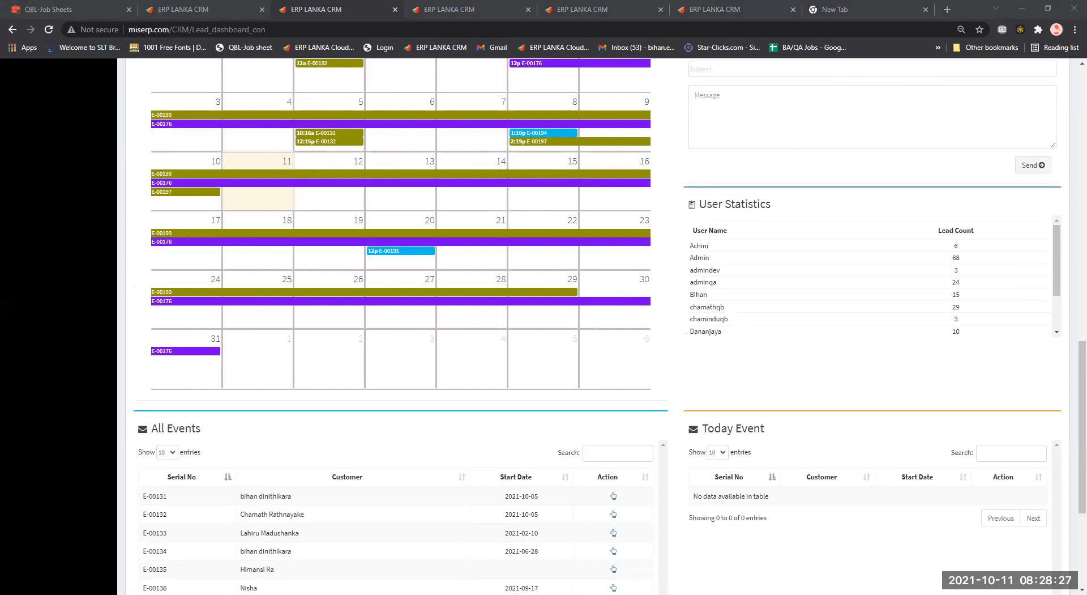
scroll(560, 288, up, 6)
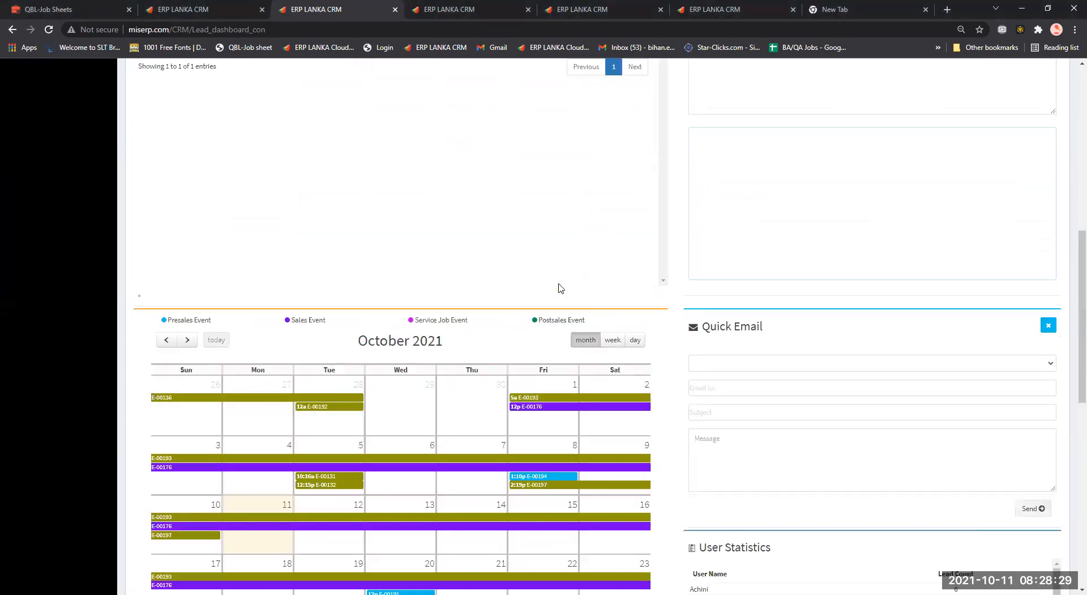
scroll(519, 304, up, 5)
scroll(71, 190, up, 2)
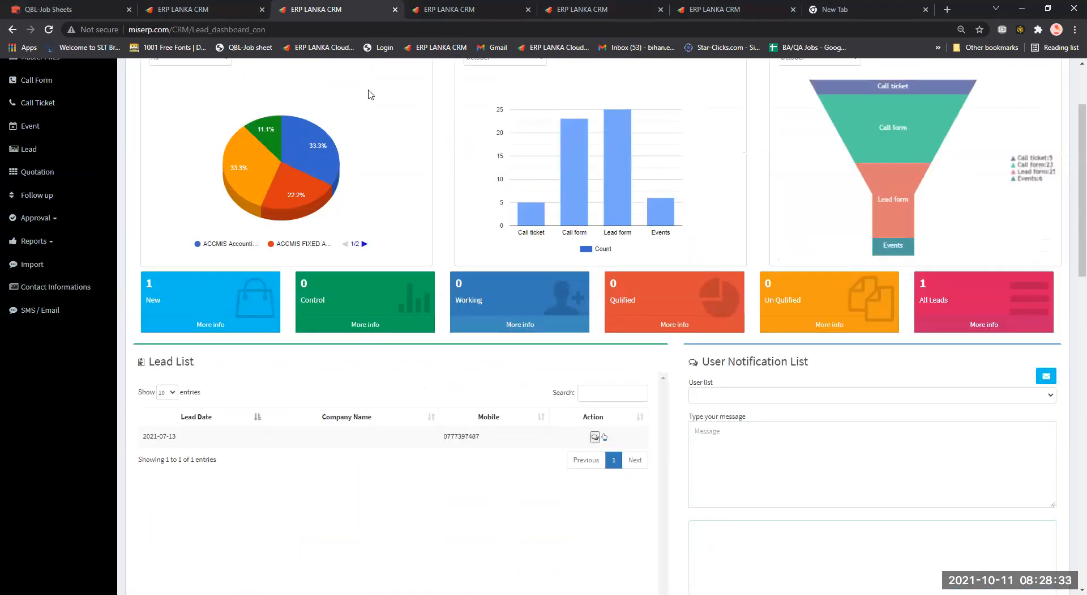
scroll(1054, 69, up, 2)
click(1054, 70)
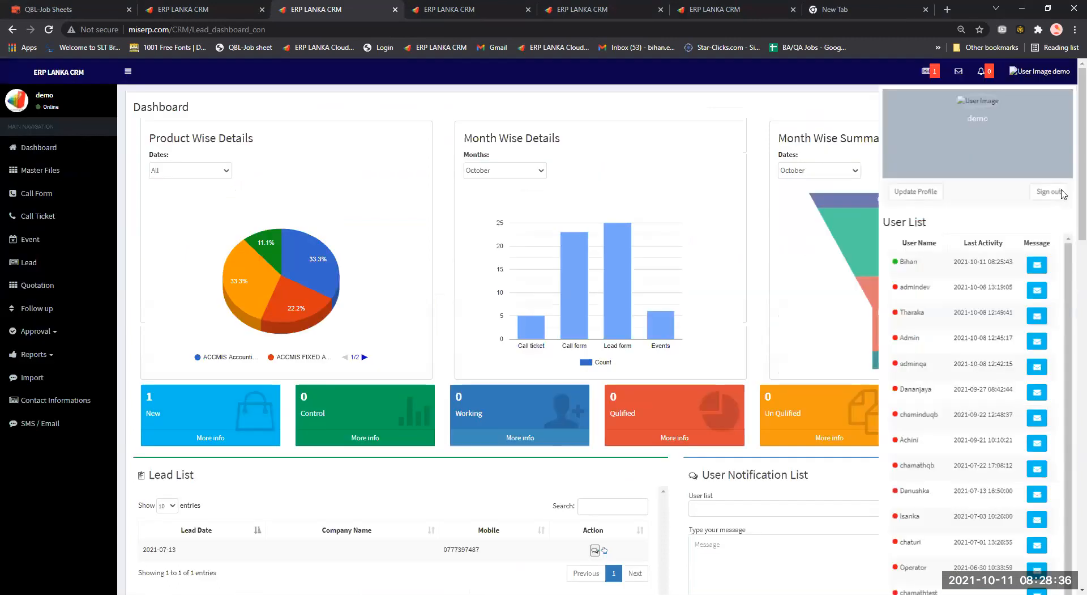
click(1062, 193)
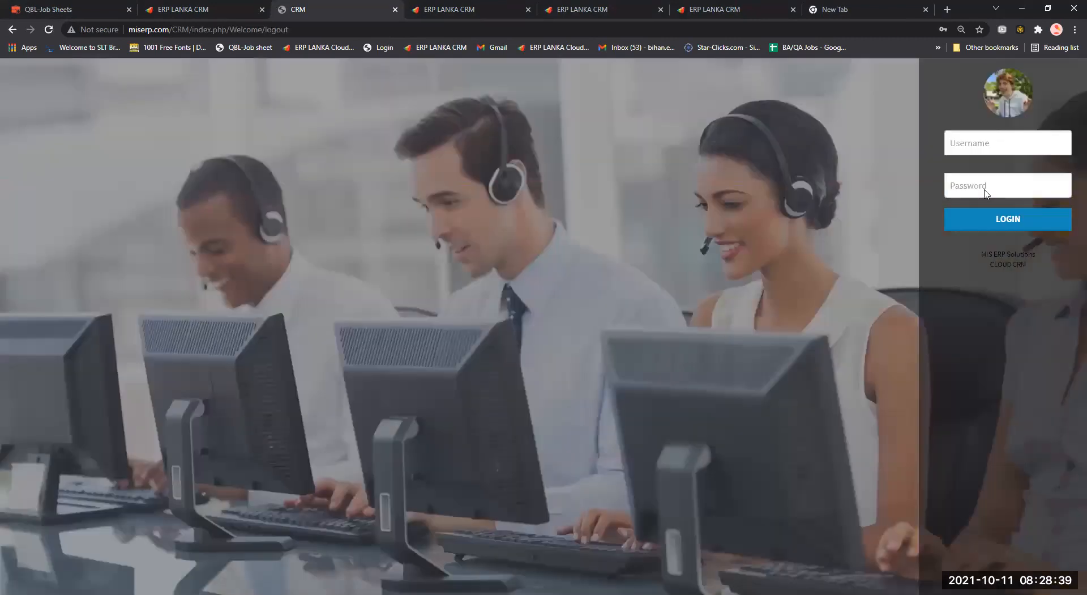
Log in with the saved username and its password, then close the Today Pending Events popup.
click(992, 144)
key(Return)
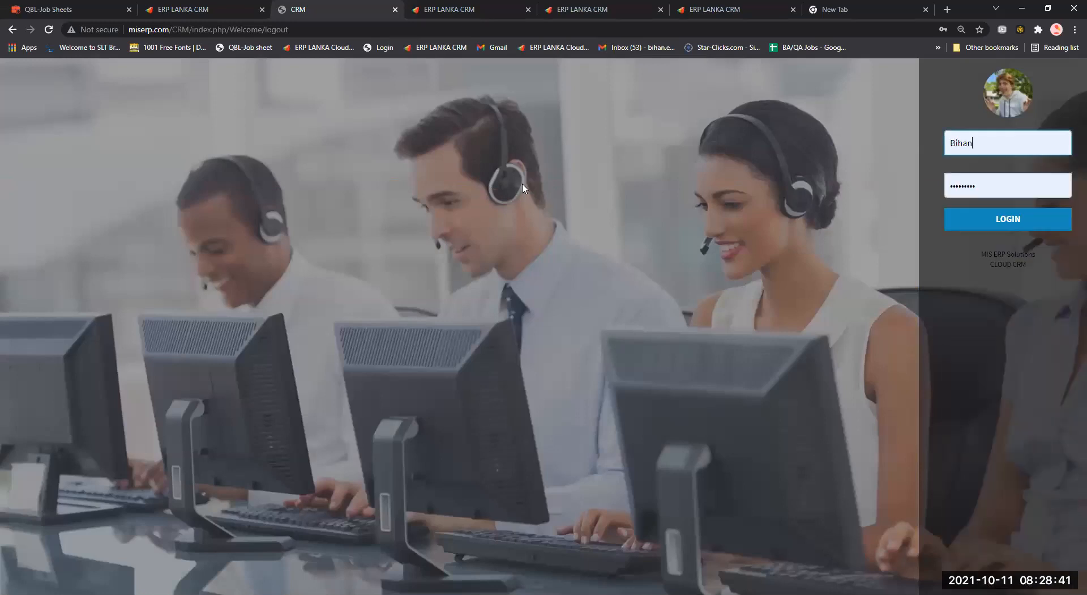
key(Tab)
text(•)
key(BackSpace)
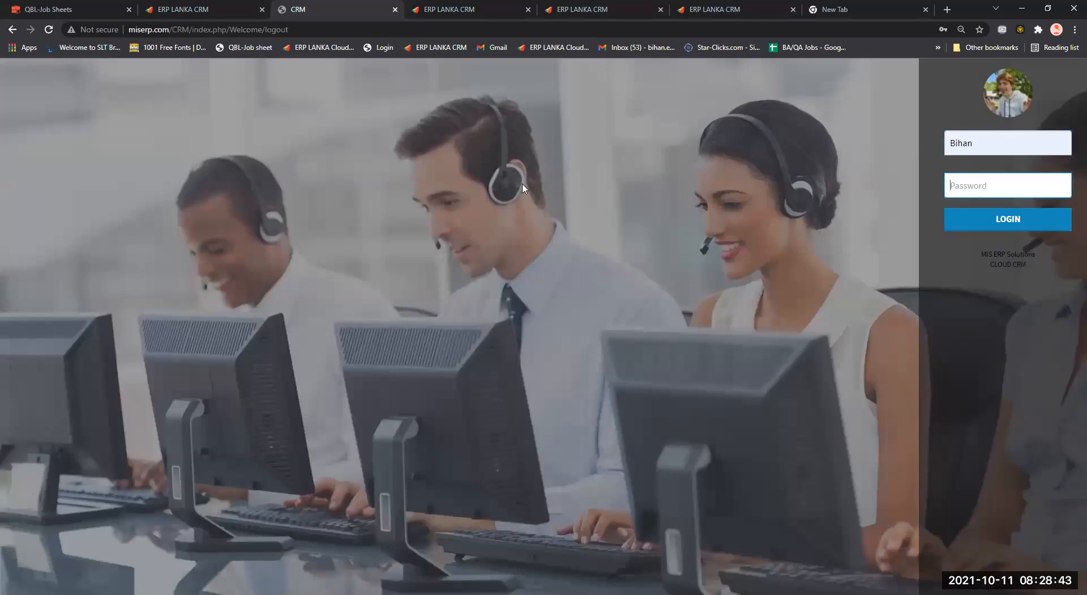
text(•••)
key(Return)
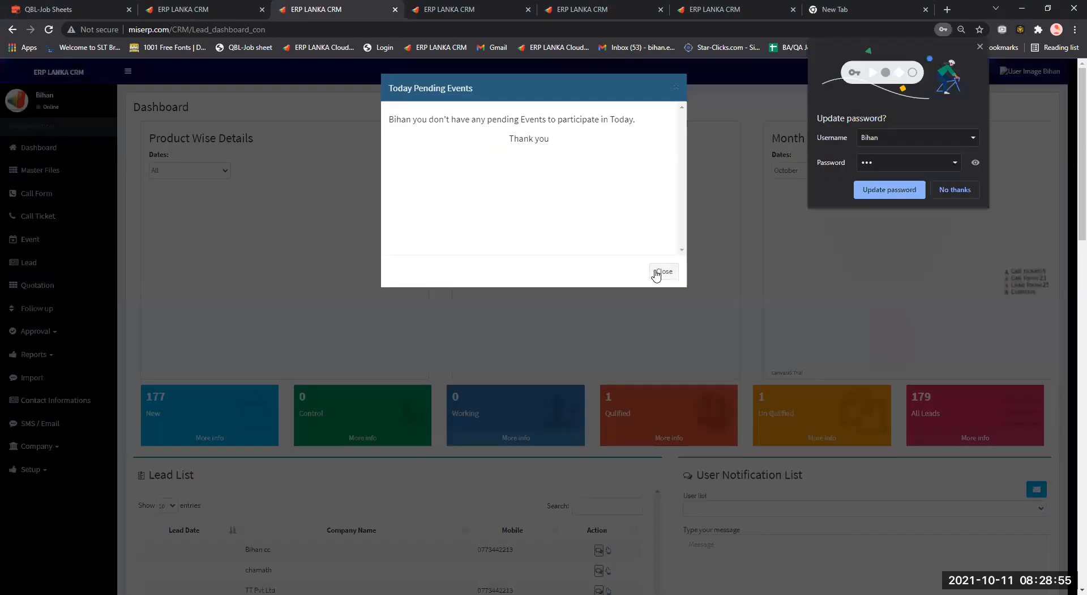
click(664, 271)
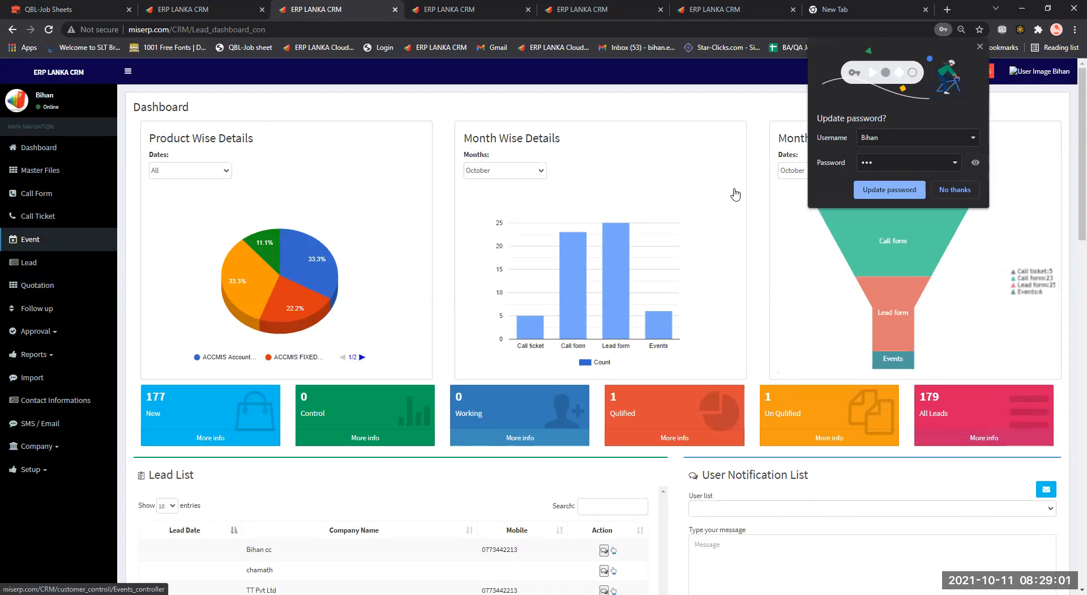
Switch through the CRM tabs to the Lead Approvals list of pending New leads from L/00387.
key(ctrl+Tab)
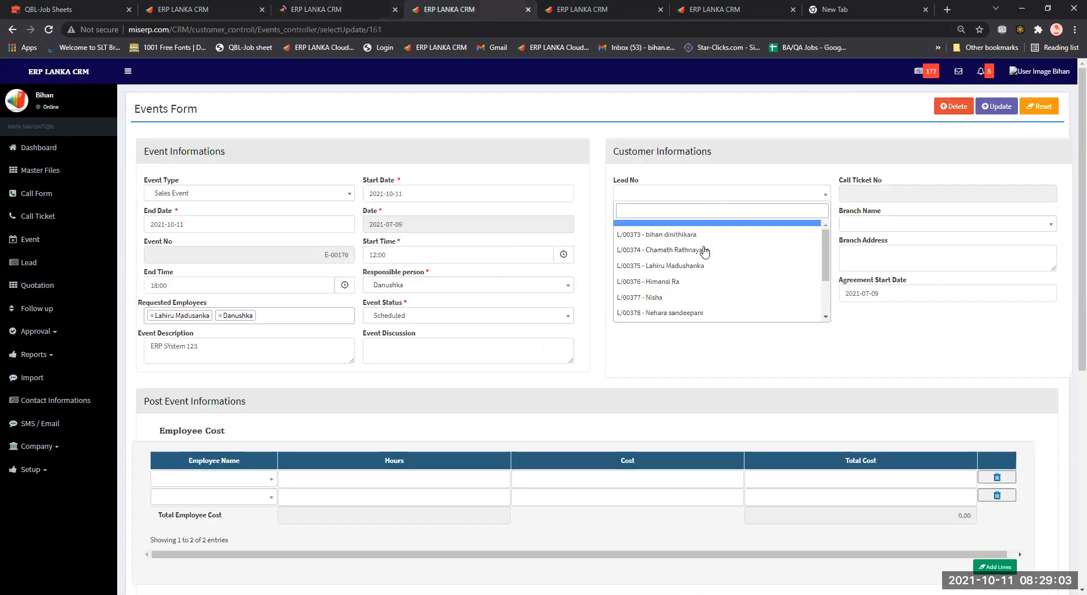
scroll(704, 255, down, 2)
scroll(699, 235, down, 2)
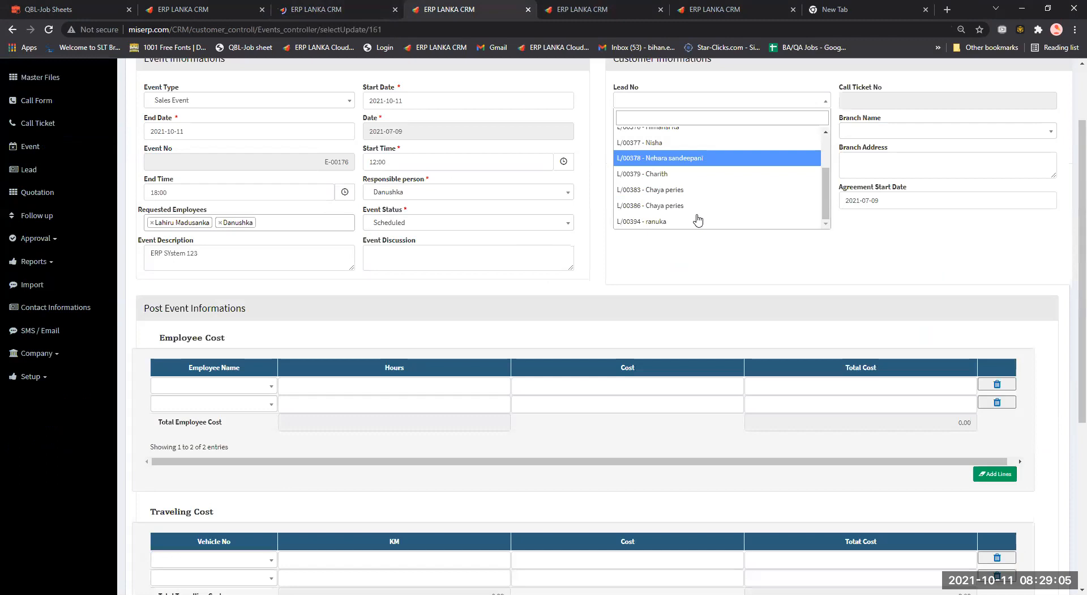
scroll(698, 220, up, 3)
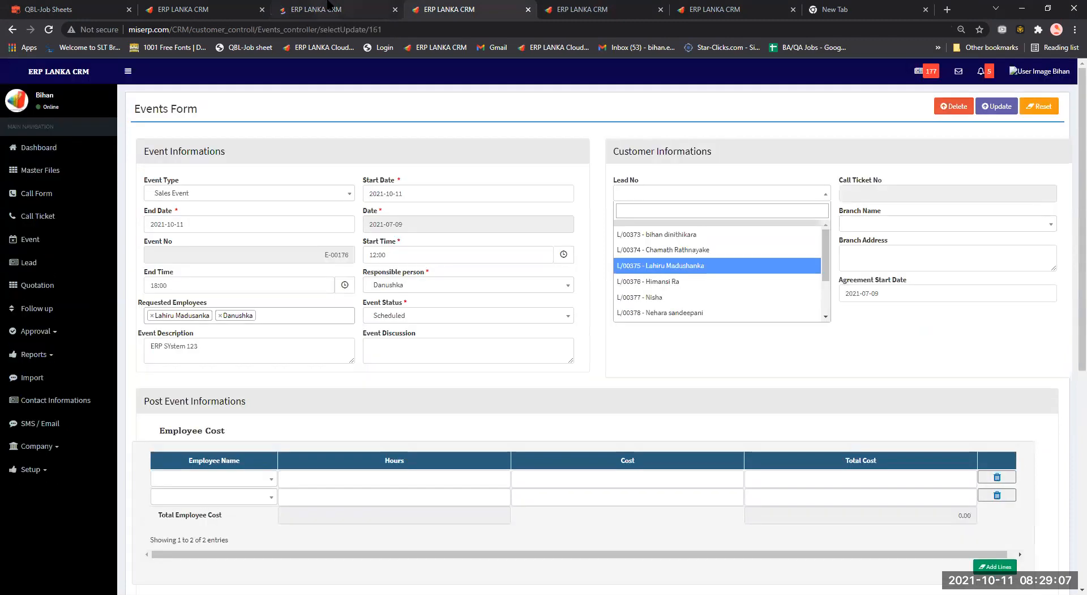
click(328, 8)
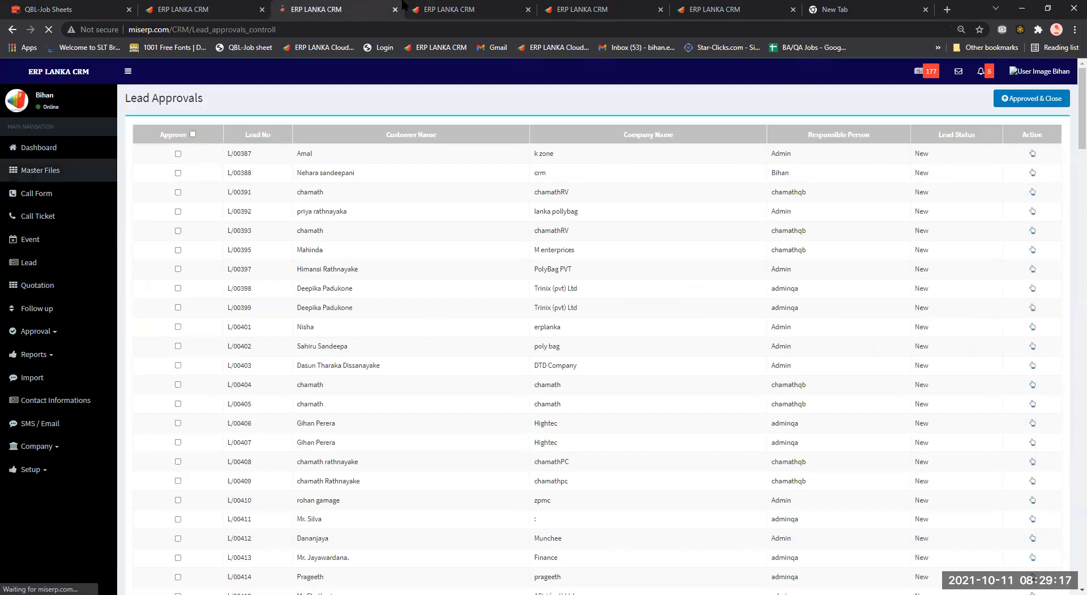
Switch across the open tabs back to the Lead Approvals list.
scroll(180, 143, down, 2)
click(471, 7)
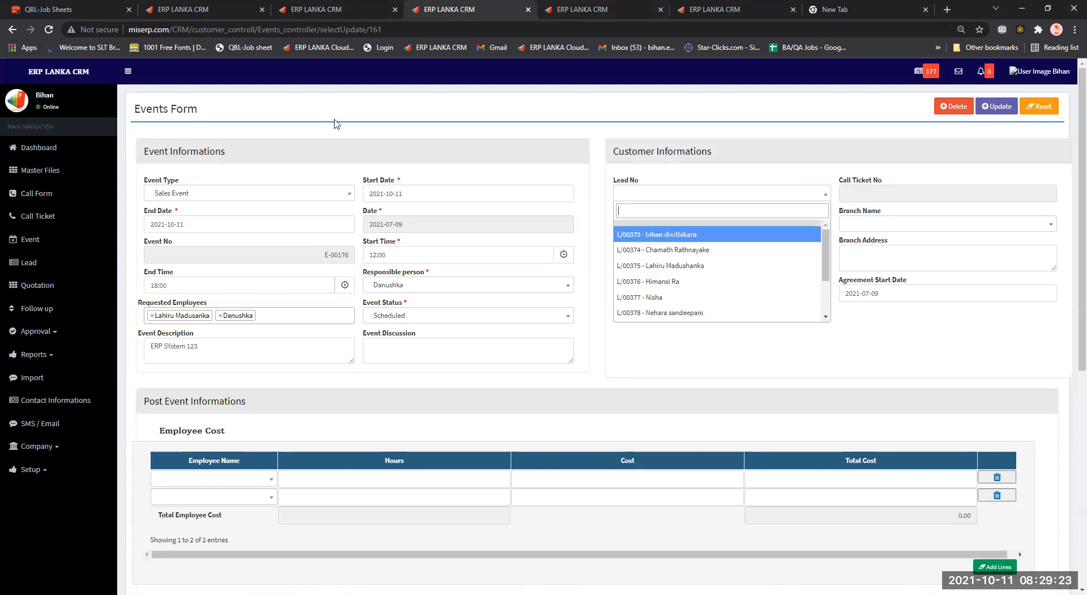
key(ctrl+shift+Tab)
click(595, 7)
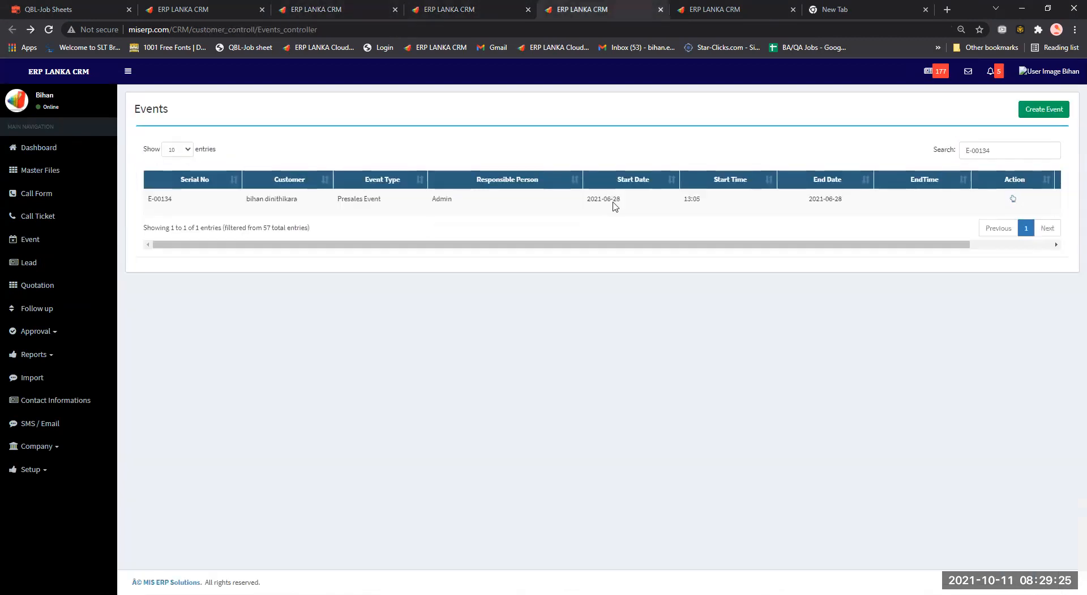
key(ctrl+shift+Tab)
click(366, 3)
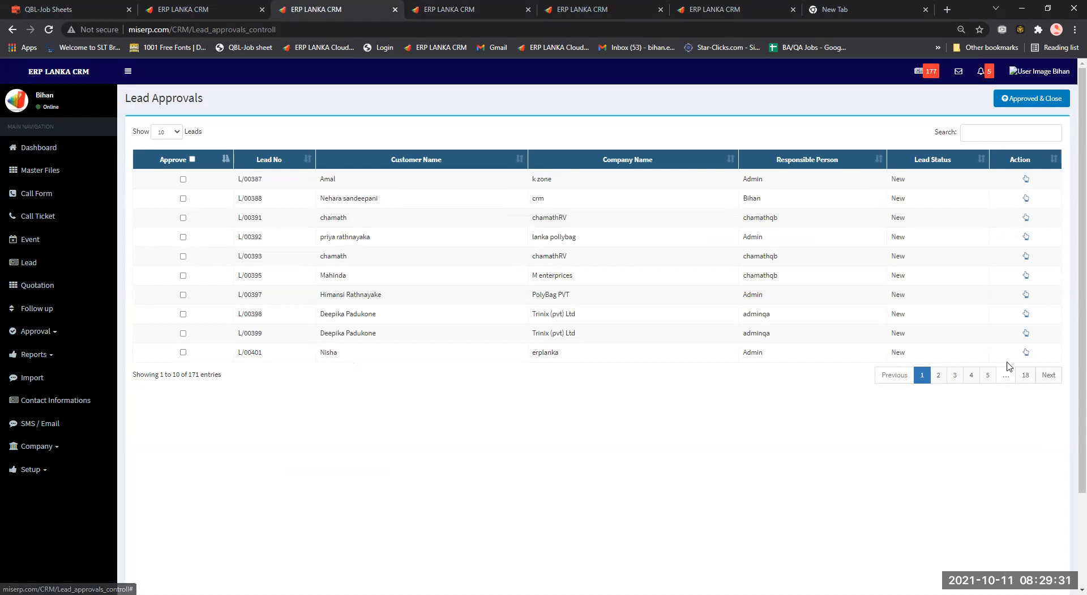
On the last page, 18, tick Approve for lead L/00566 and confirm the approval.
click(1026, 375)
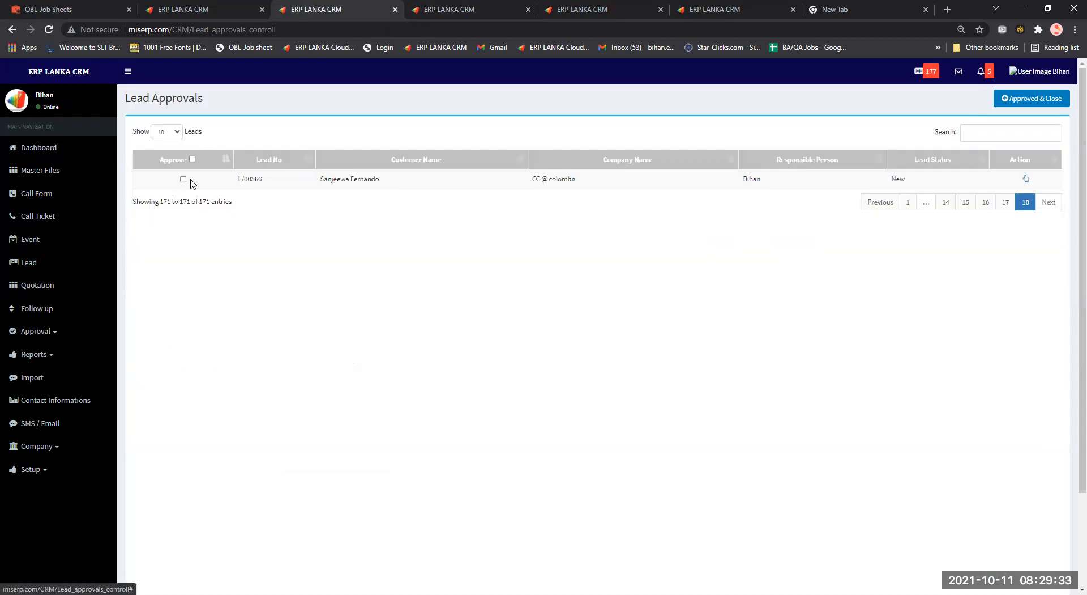
click(183, 180)
click(184, 180)
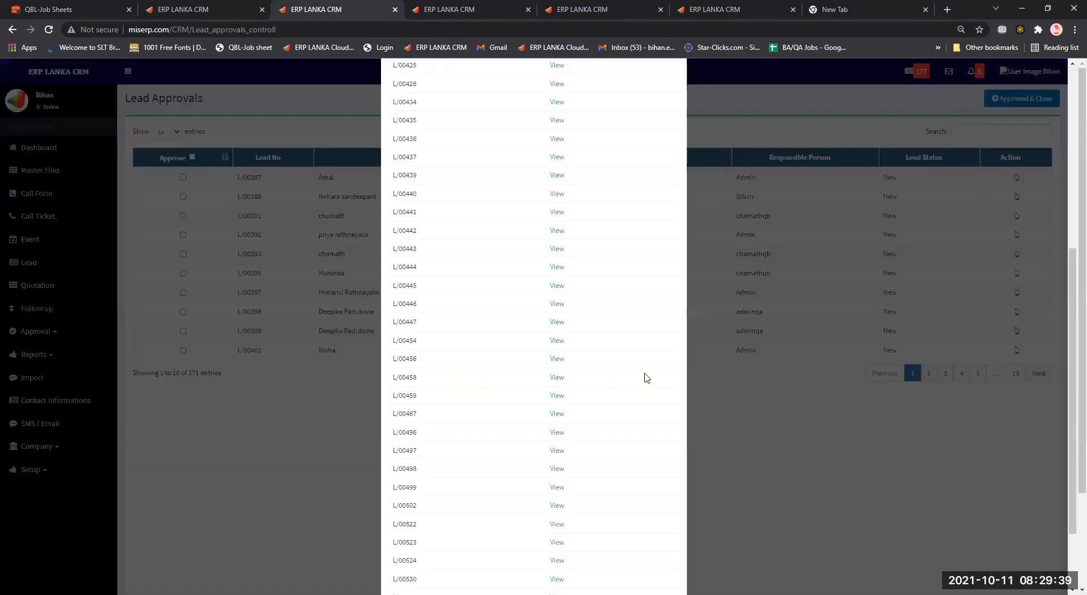
scroll(651, 567, down, 2)
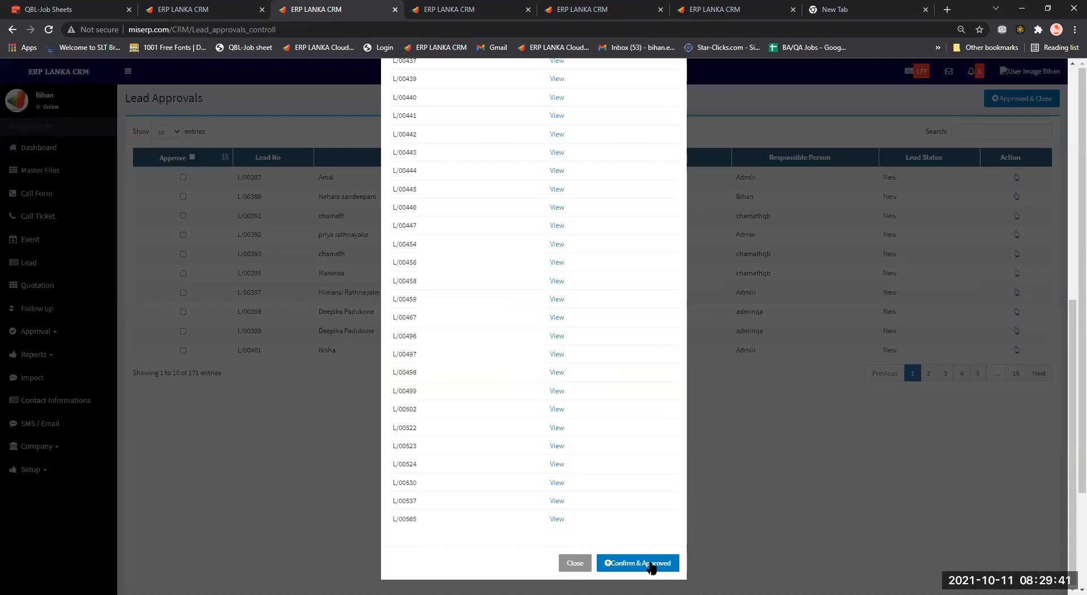
click(651, 564)
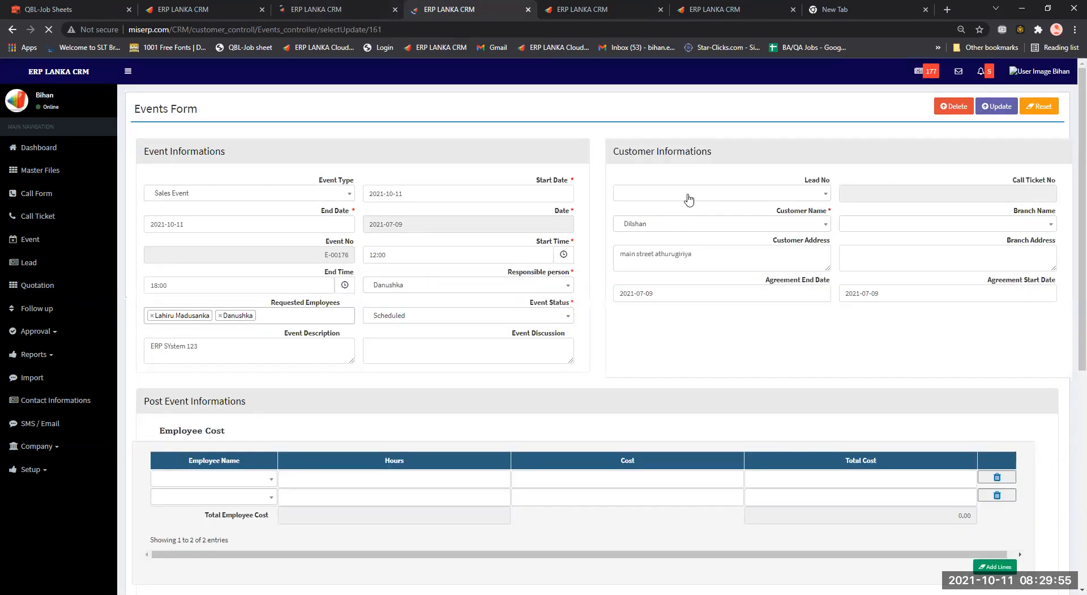
Browse the Lead No choices on event E-00176 without picking one, then return to the Events list.
click(689, 200)
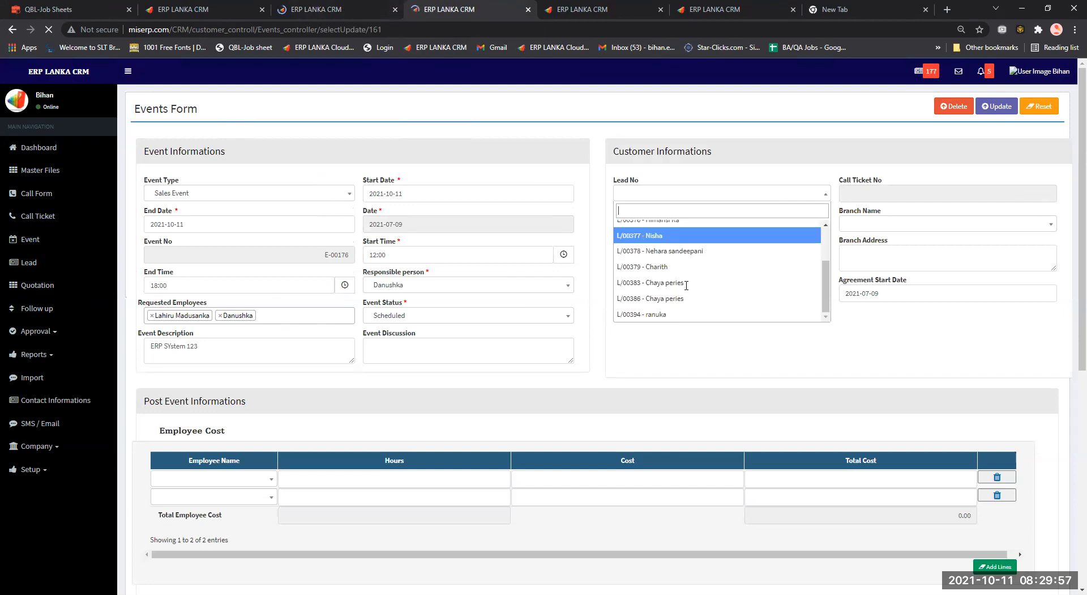
click(703, 199)
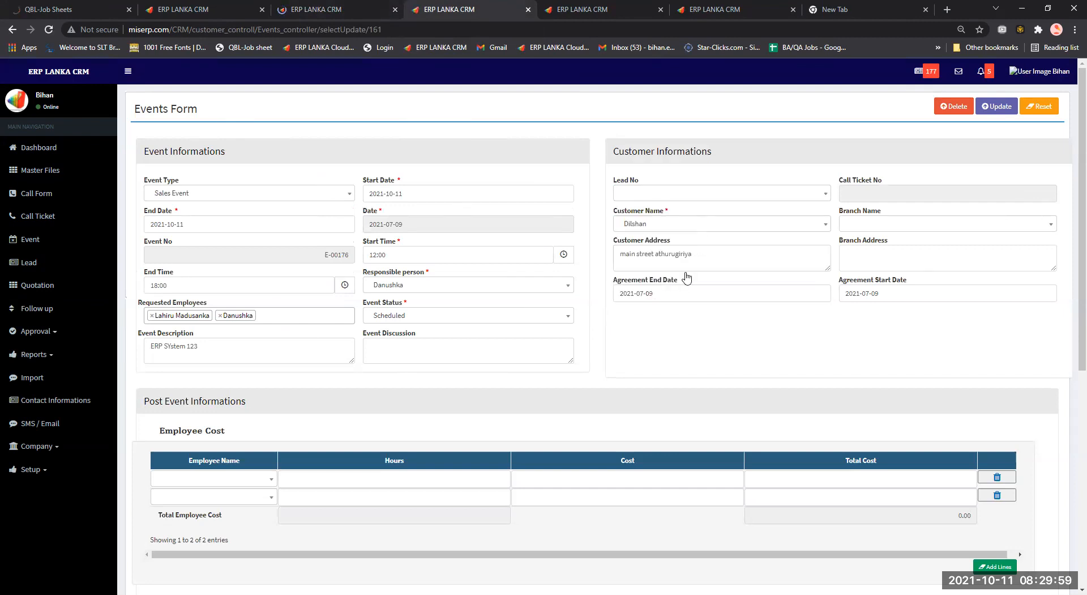
scroll(687, 276, down, 2)
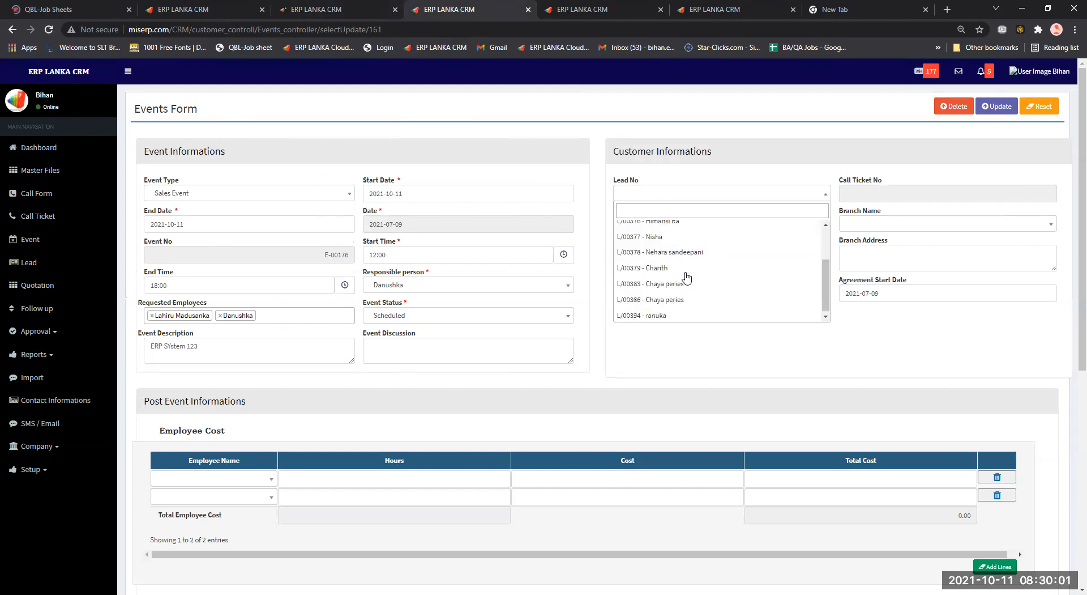
scroll(687, 276, up, 1)
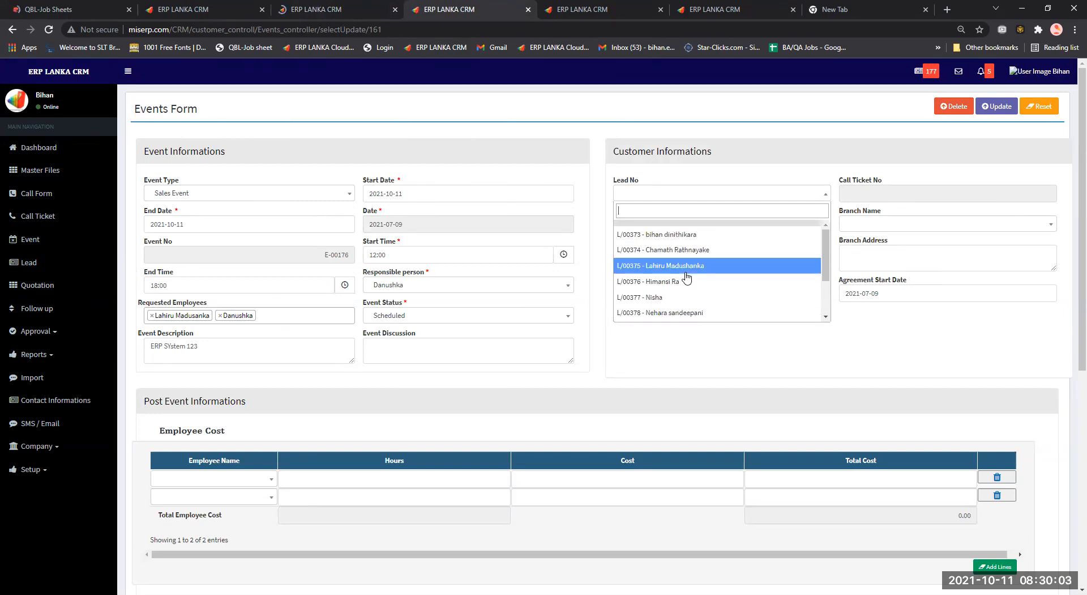
scroll(687, 276, down, 1)
scroll(687, 277, up, 1)
key(Down)
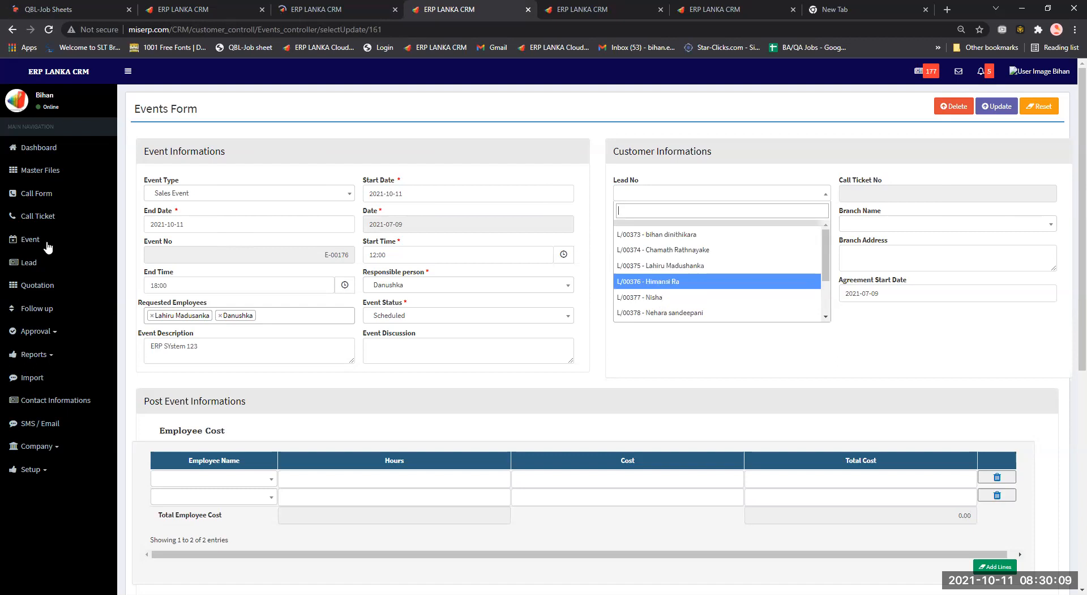
click(48, 248)
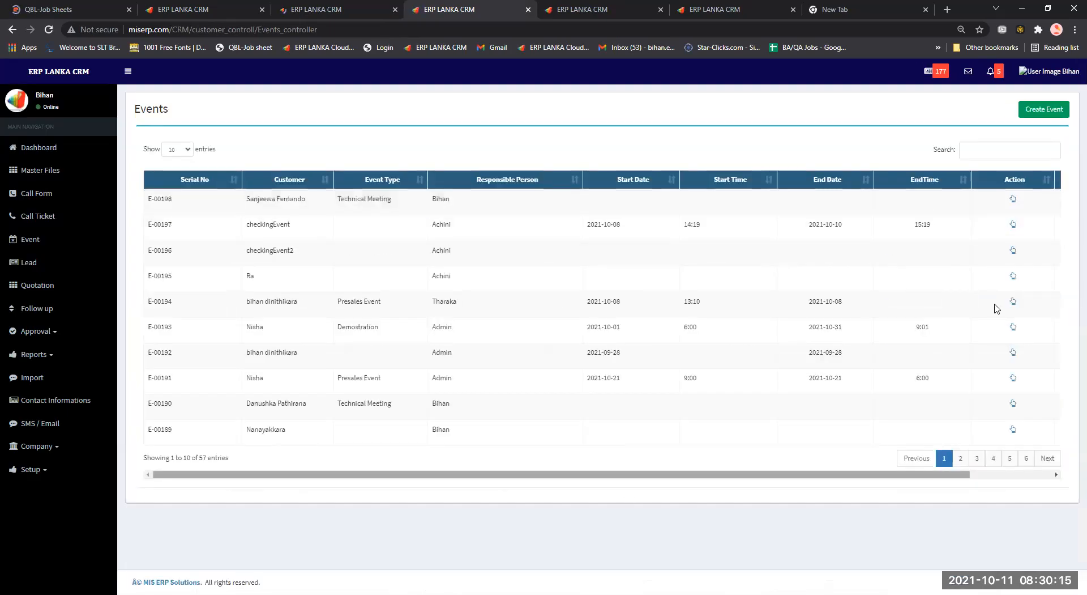
Open event E-00198 for editing, bring up its Requested Employees list and End Time picker, then open a new tab.
scroll(925, 203, right, 3)
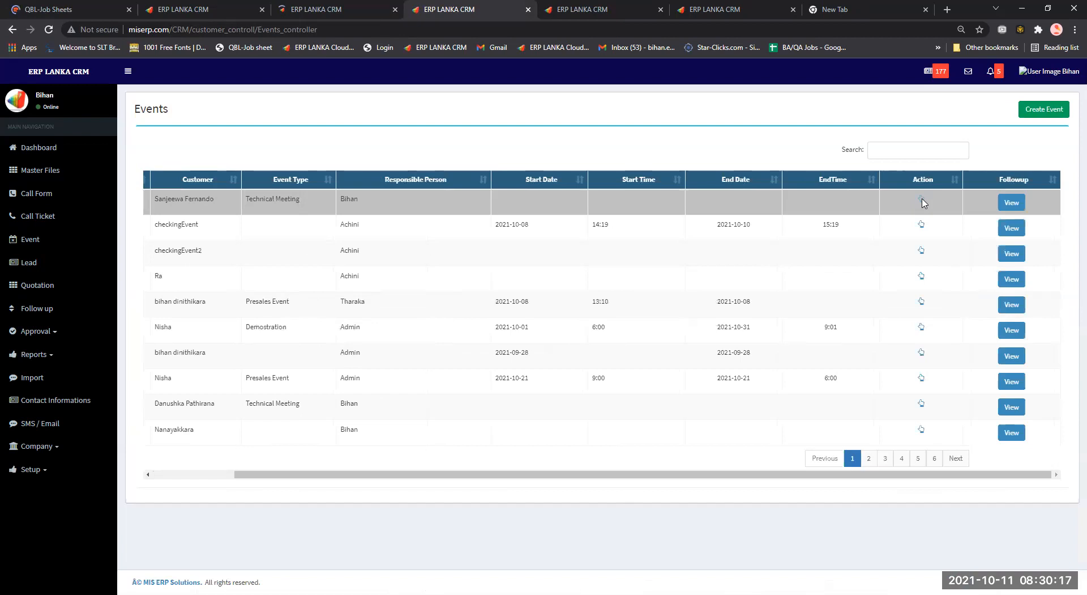
click(921, 199)
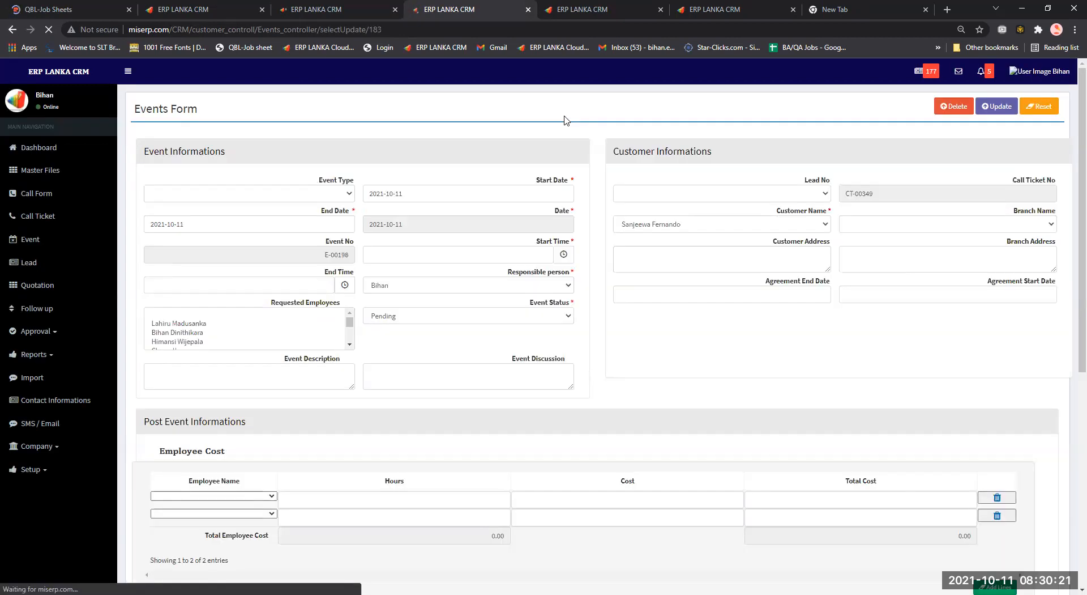
scroll(224, 417, down, 1)
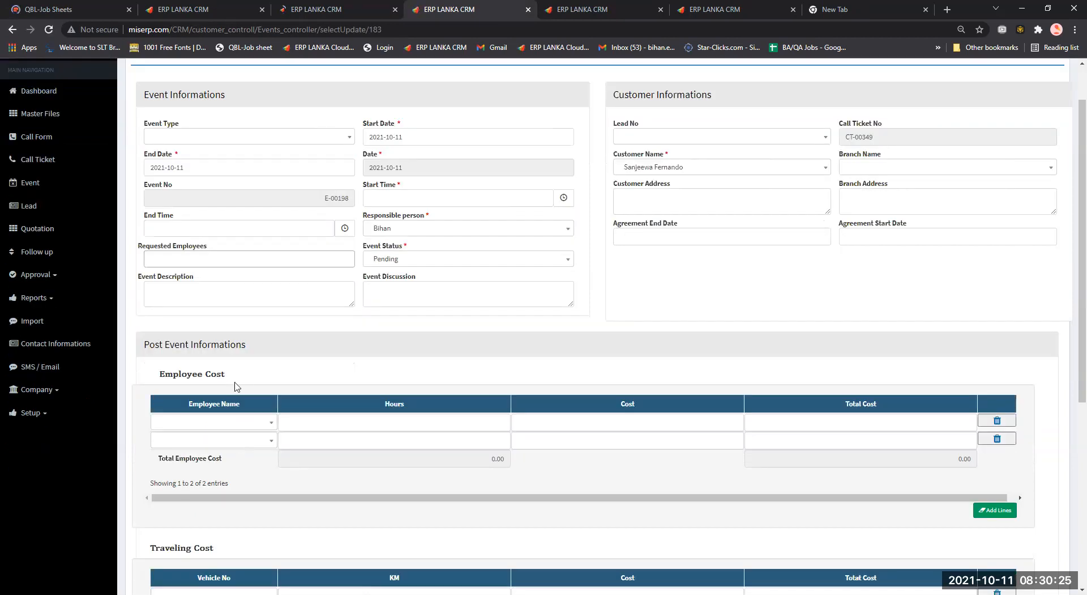
click(254, 261)
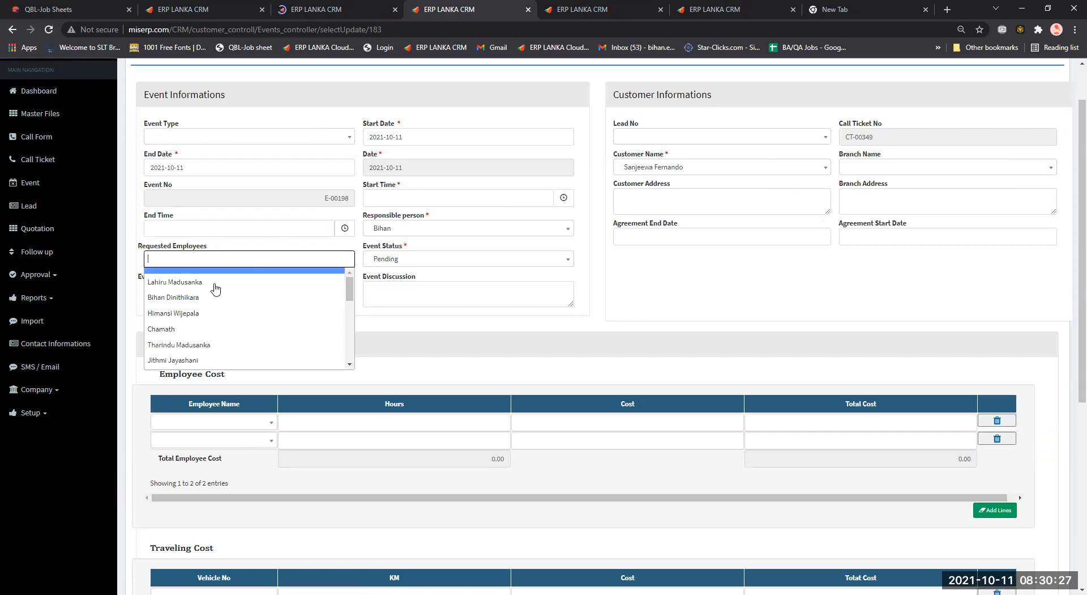
click(280, 229)
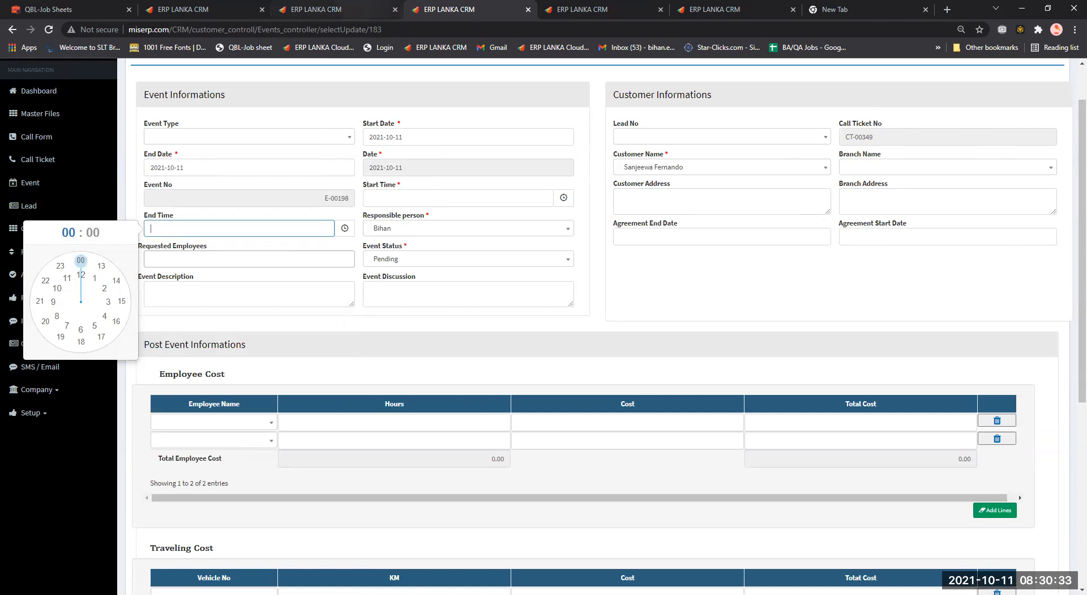
click(947, 10)
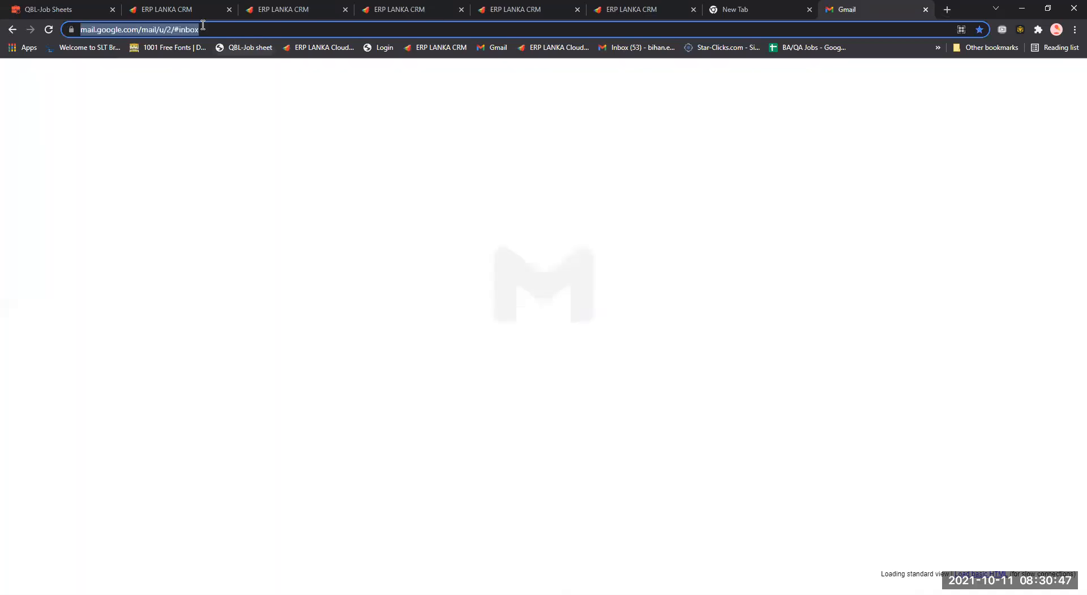
Load Gmail for another signed-in account by editing its web address, then return to the CRM tab.
click(189, 29)
key(BackSpace)
text(3)
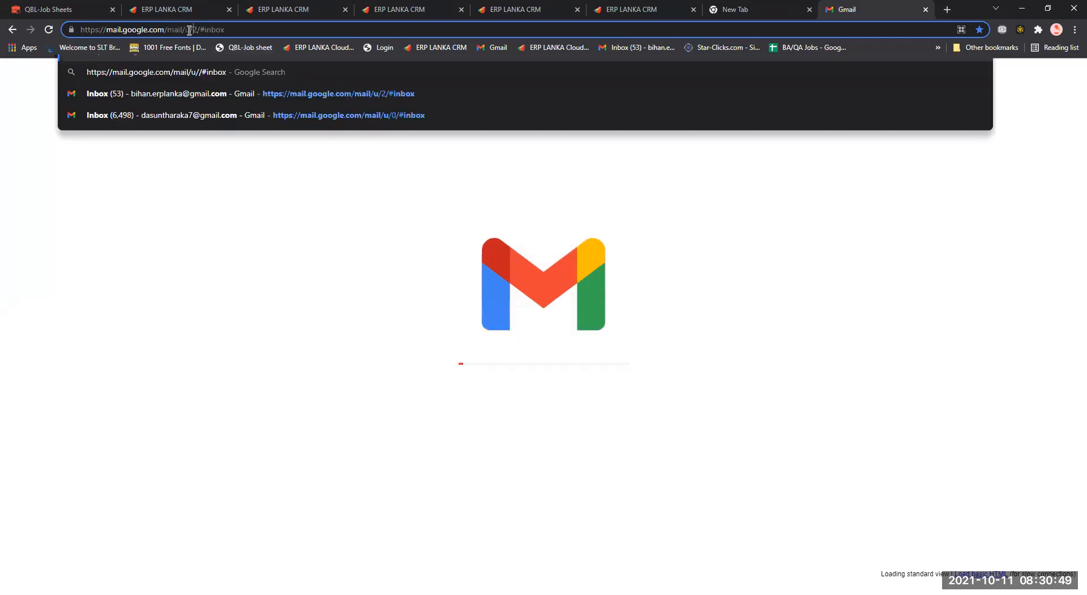
key(Return)
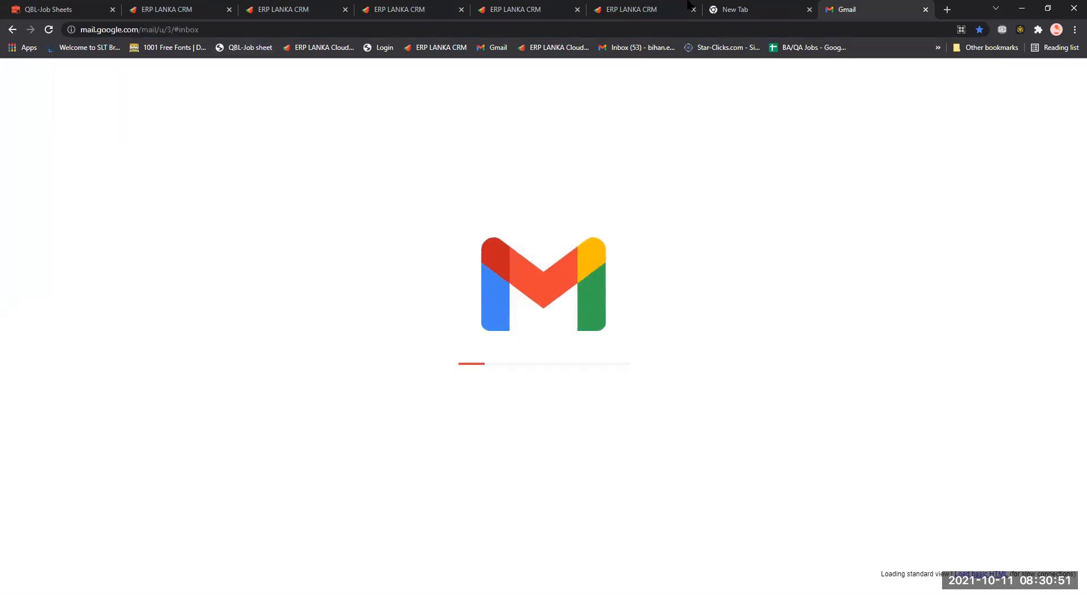
click(788, 7)
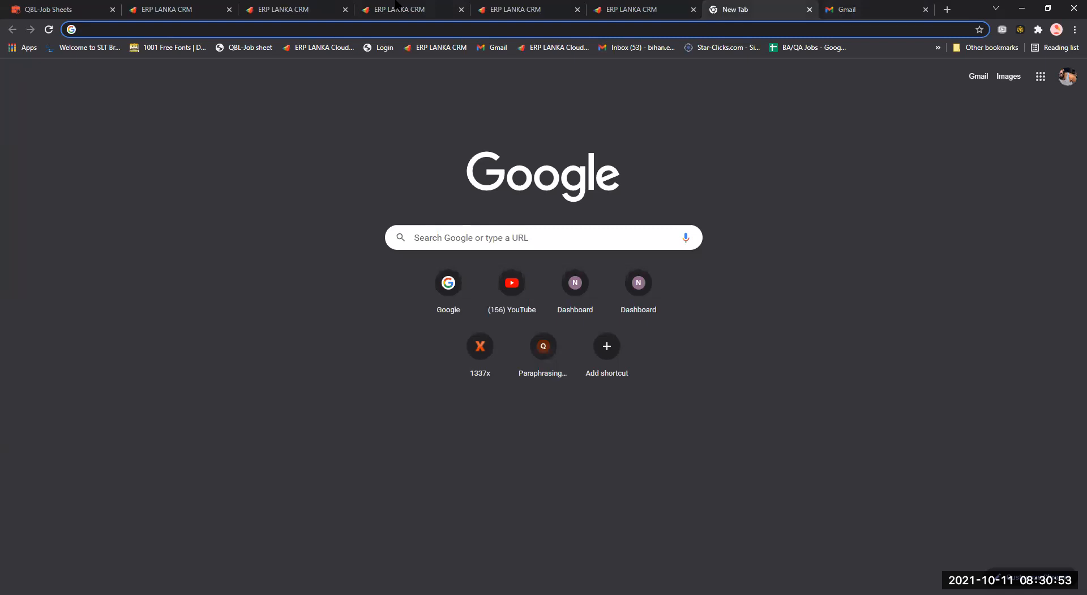
click(397, 6)
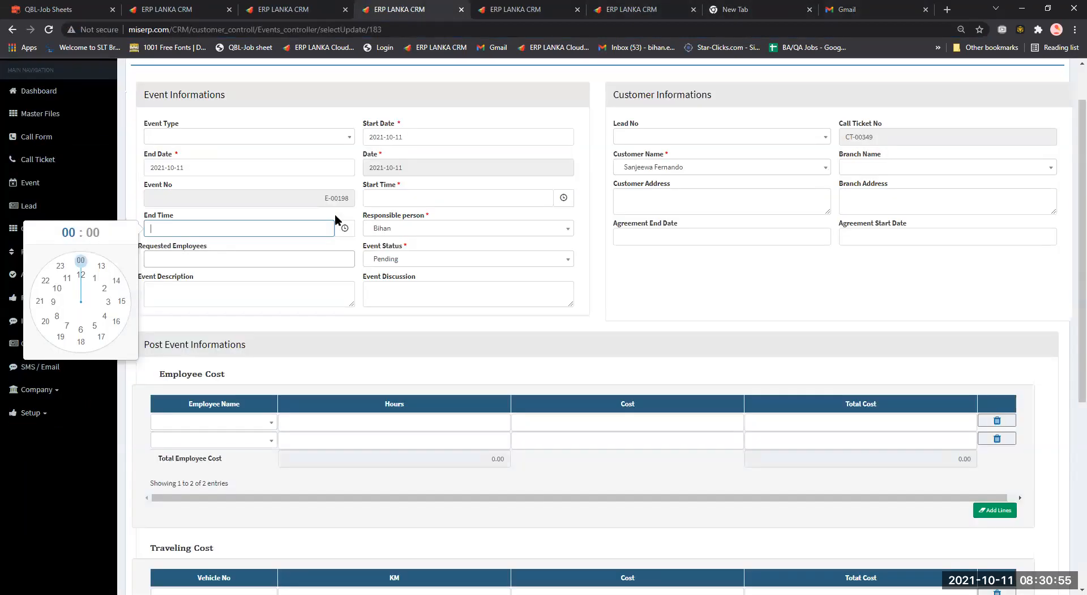
Look through the Lead No options for E-00198 without choosing one, then open Events in a new tab.
scroll(246, 198, up, 1)
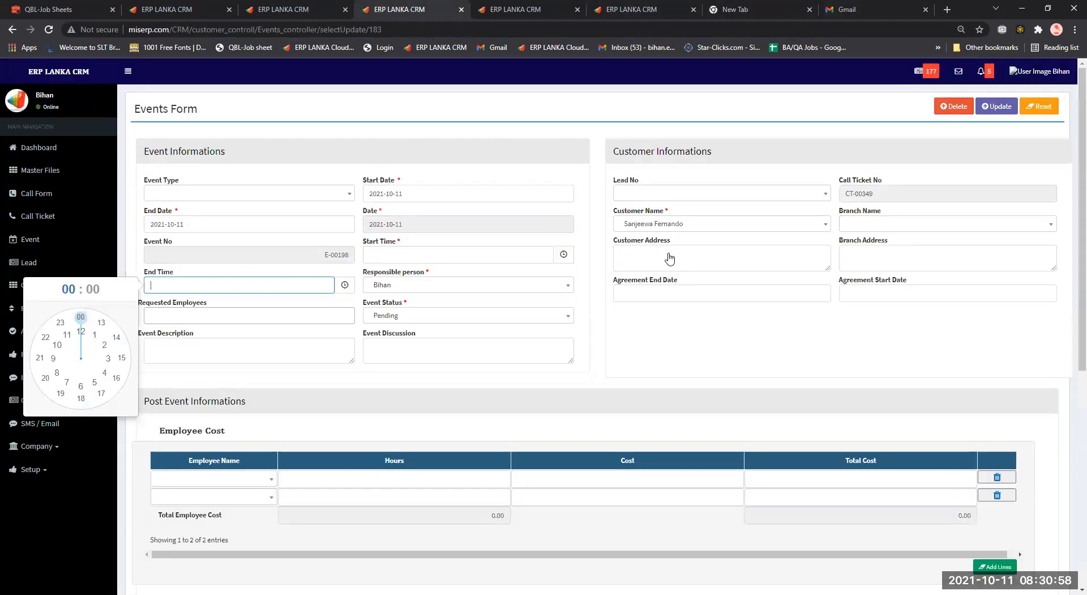
click(719, 193)
scroll(740, 170, down, 3)
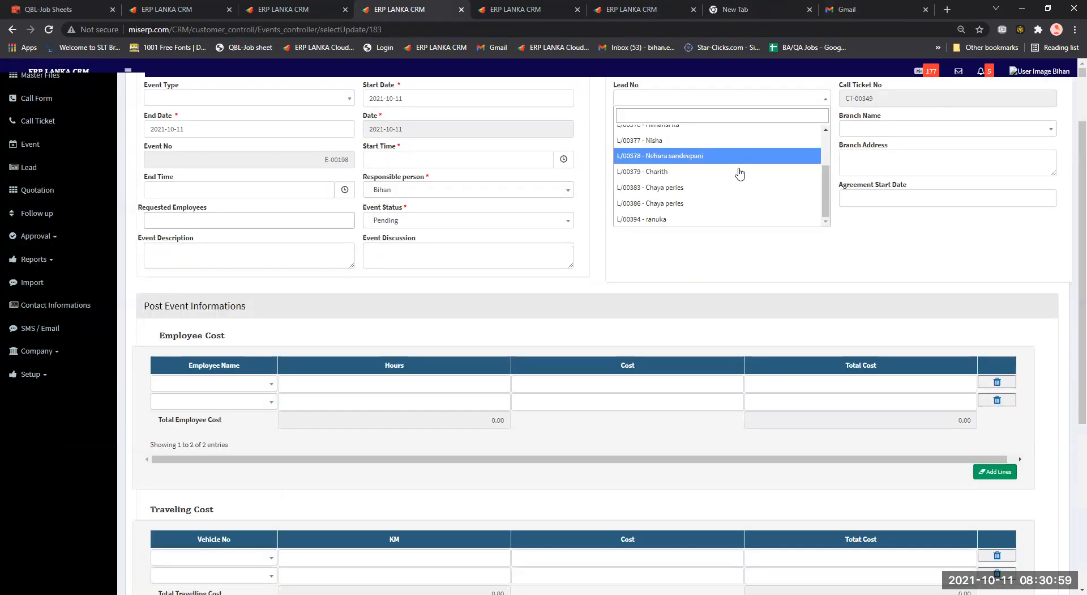
scroll(739, 172, down, 1)
scroll(655, 235, up, 5)
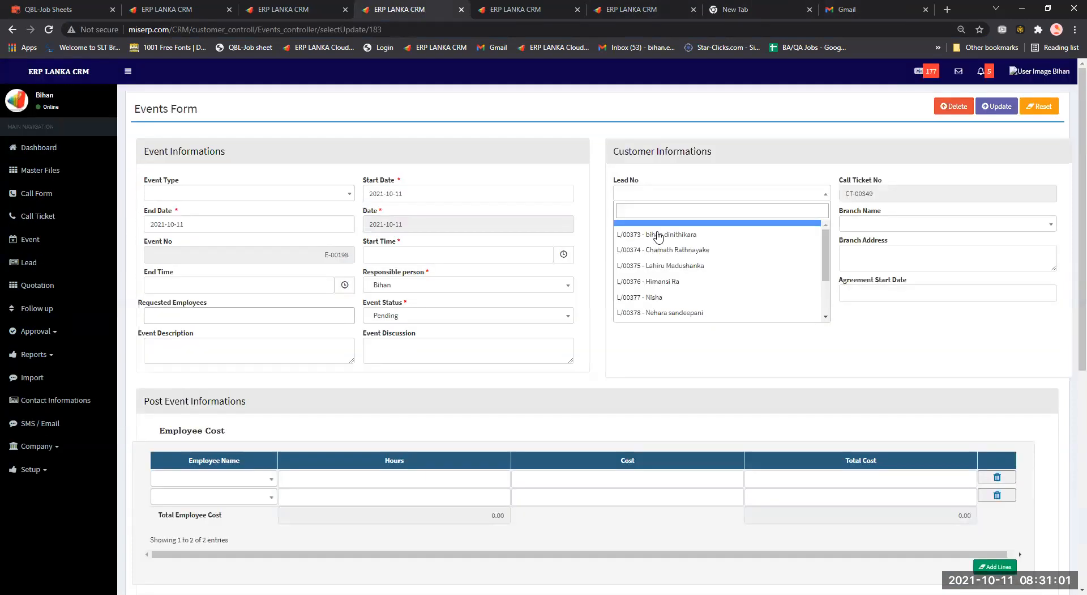
key(Down)
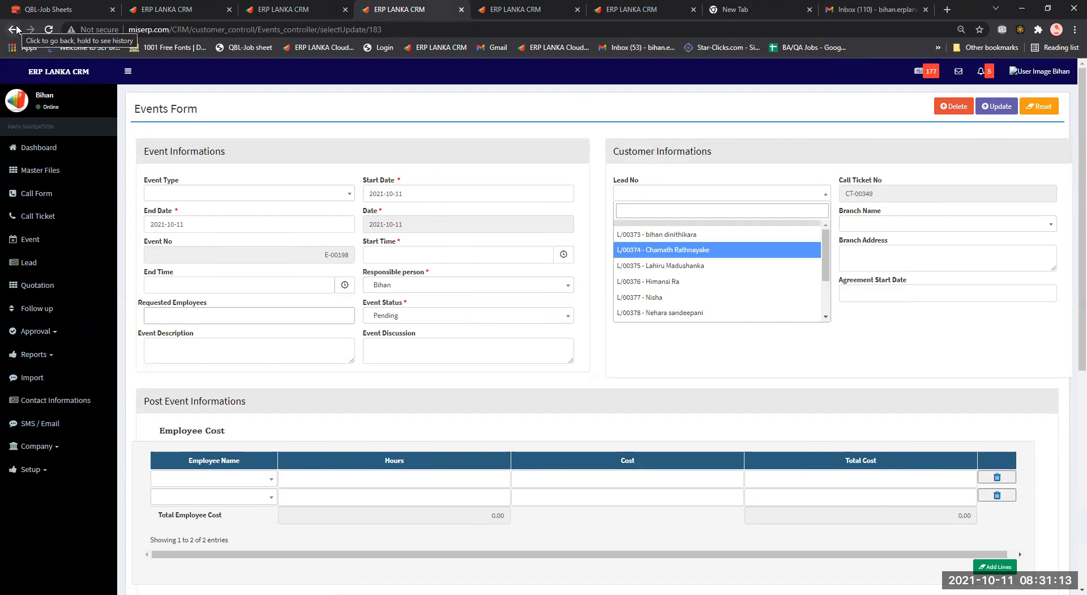
click(449, 3)
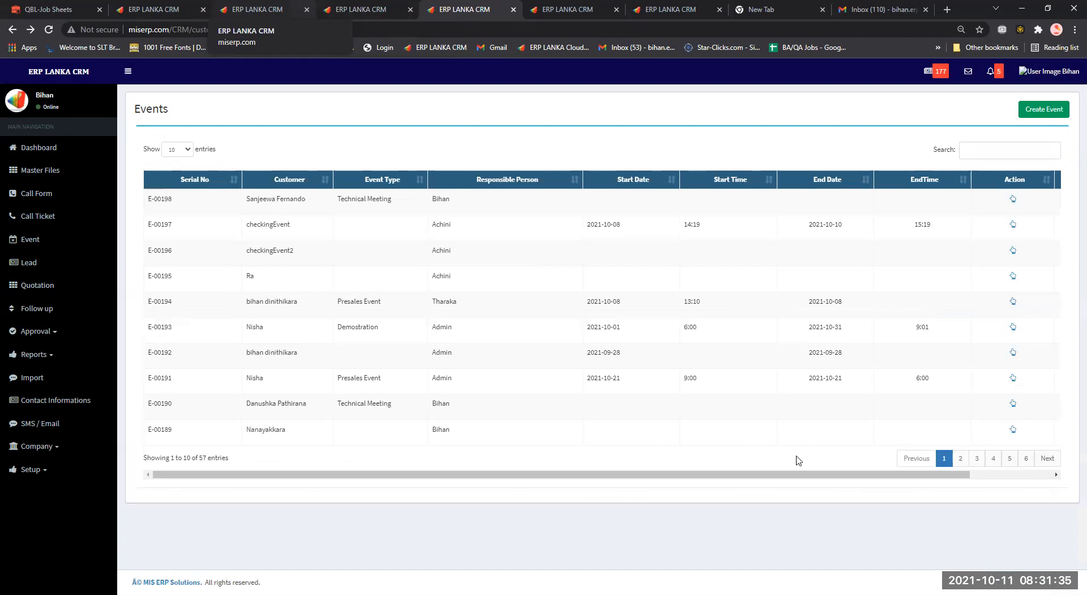
scroll(971, 249, right, 2)
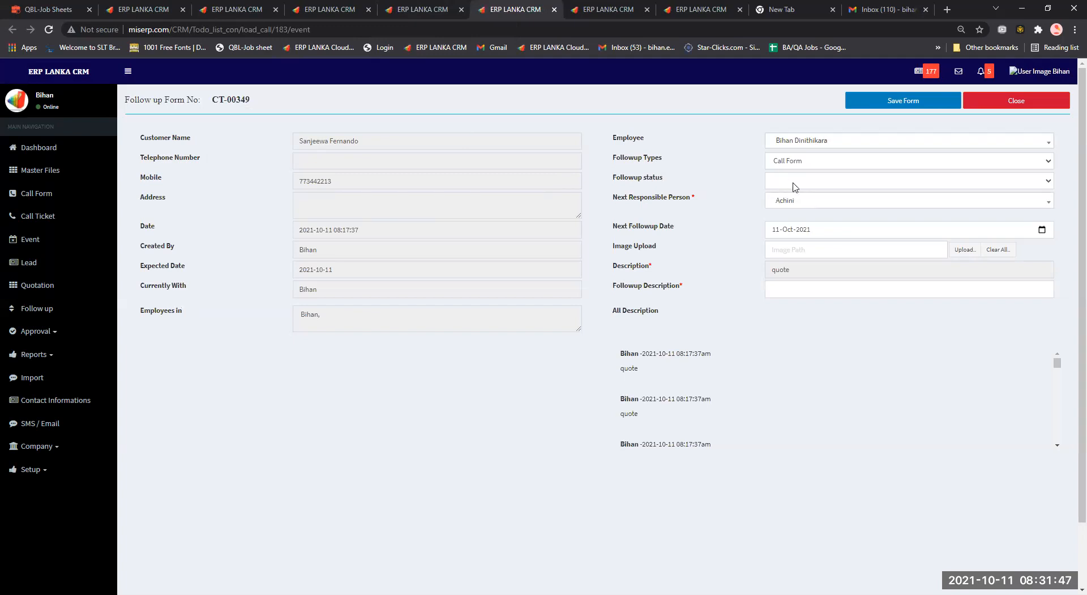
click(842, 181)
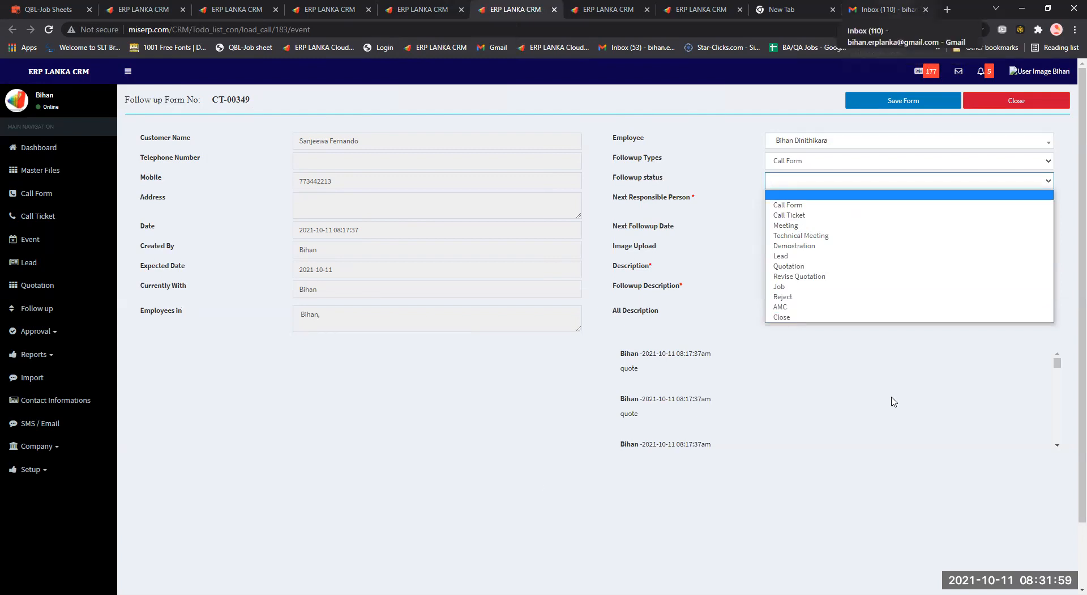
click(49, 247)
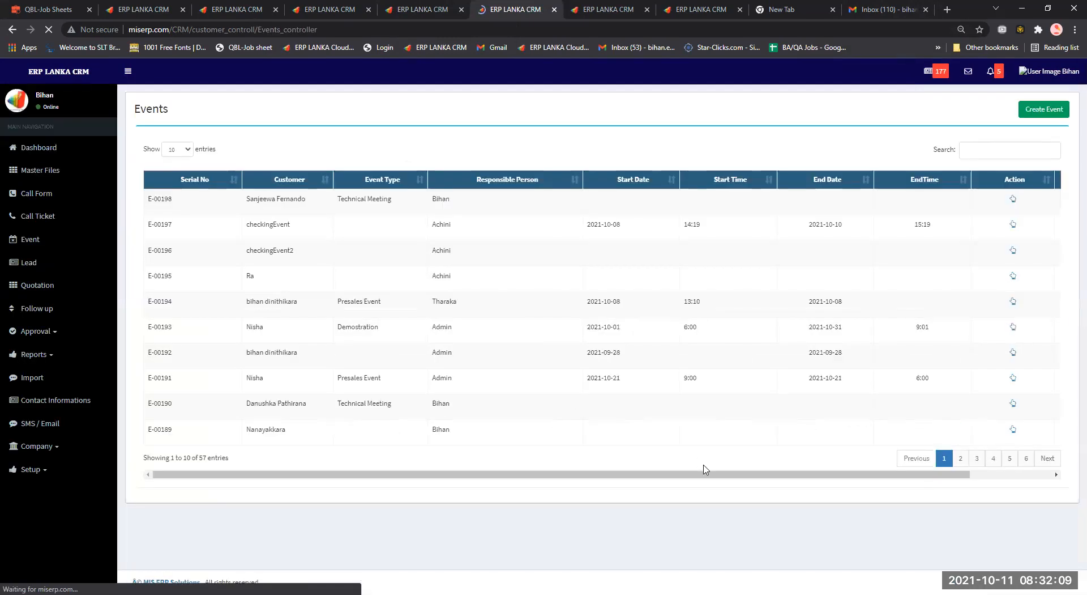
Bring up the Start Time clock picker on event E-00198's form.
scroll(921, 202, right, 3)
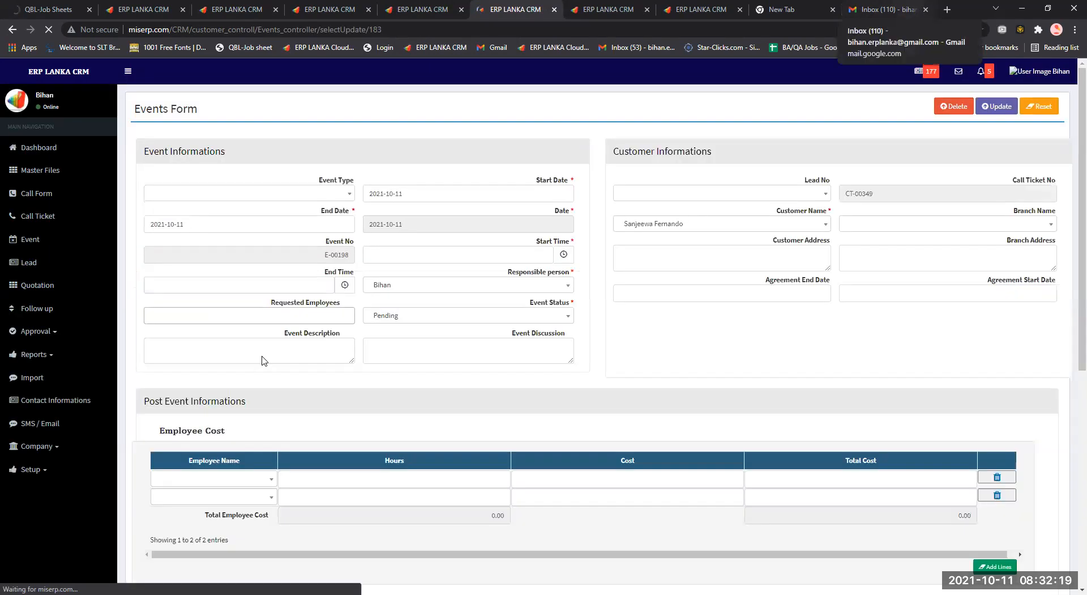
click(384, 262)
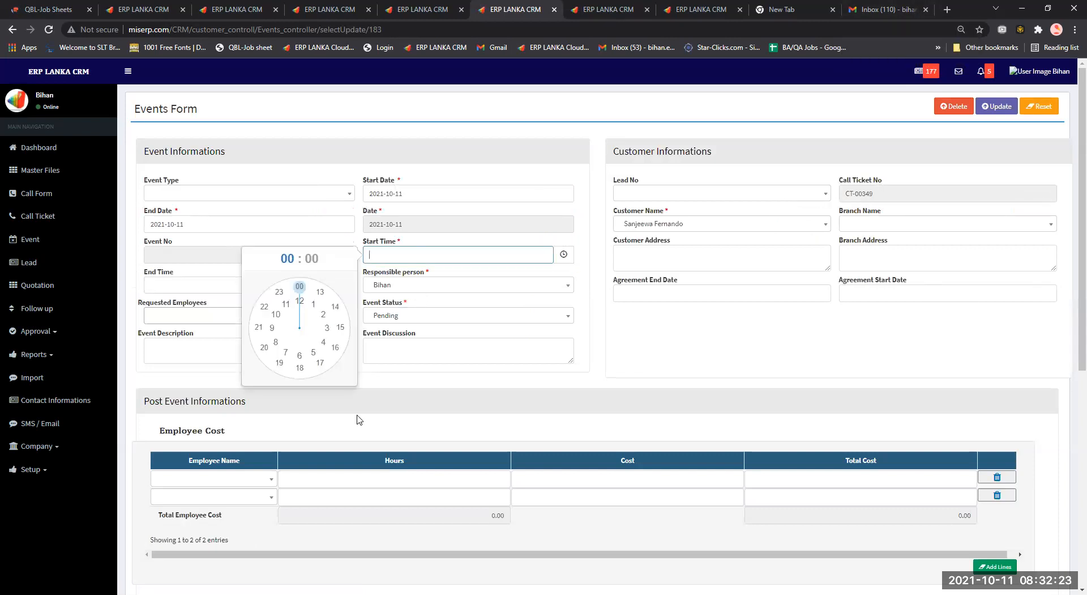
scroll(360, 419, down, 3)
scroll(654, 258, up, 3)
Glance at the Gmail inbox, then return to the E-00198 event form.
click(900, 8)
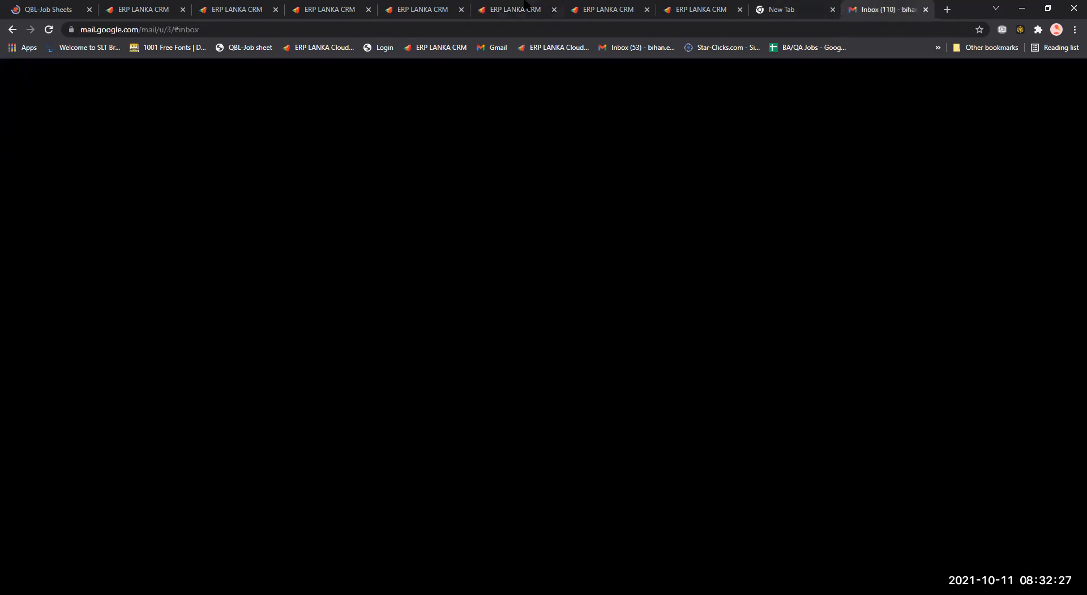
click(528, 8)
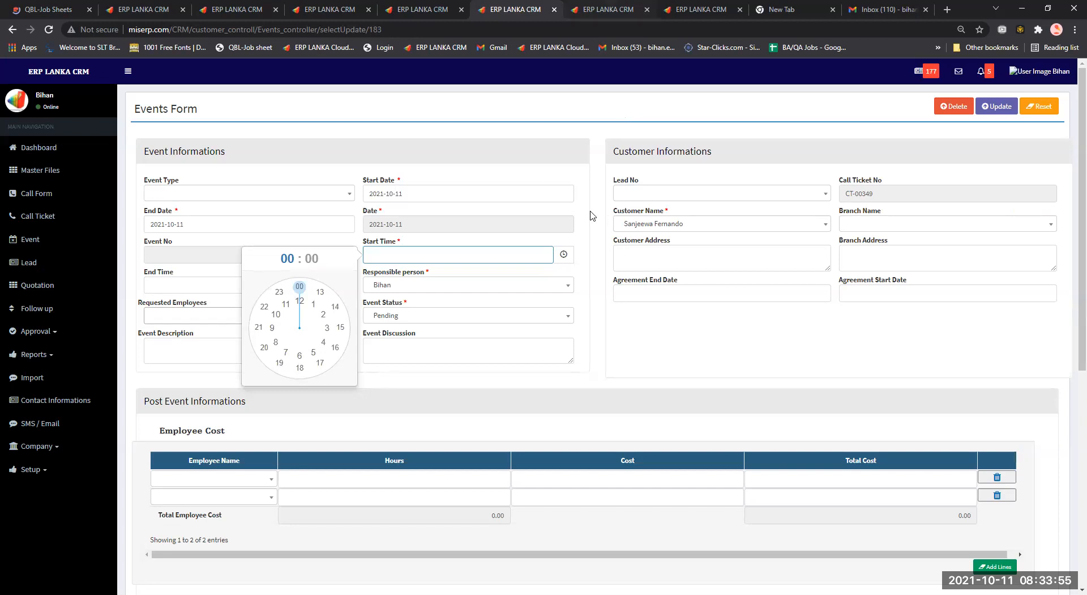
Switch to event E-00134's form and select lead L/00373 from the Lead No list.
click(702, 9)
click(675, 196)
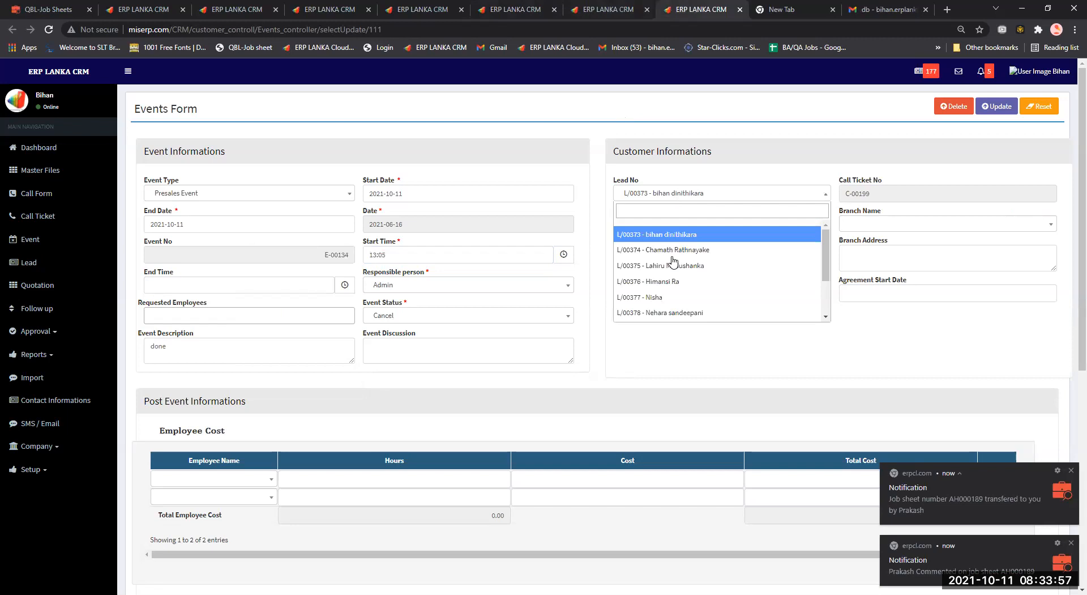
scroll(677, 264, down, 2)
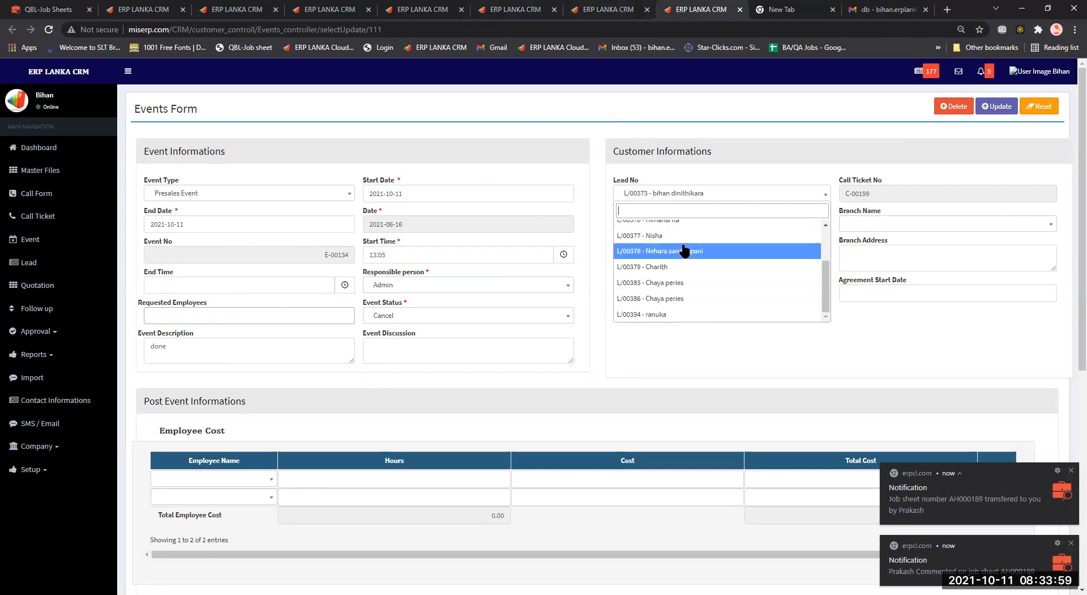
scroll(693, 284, down, 1)
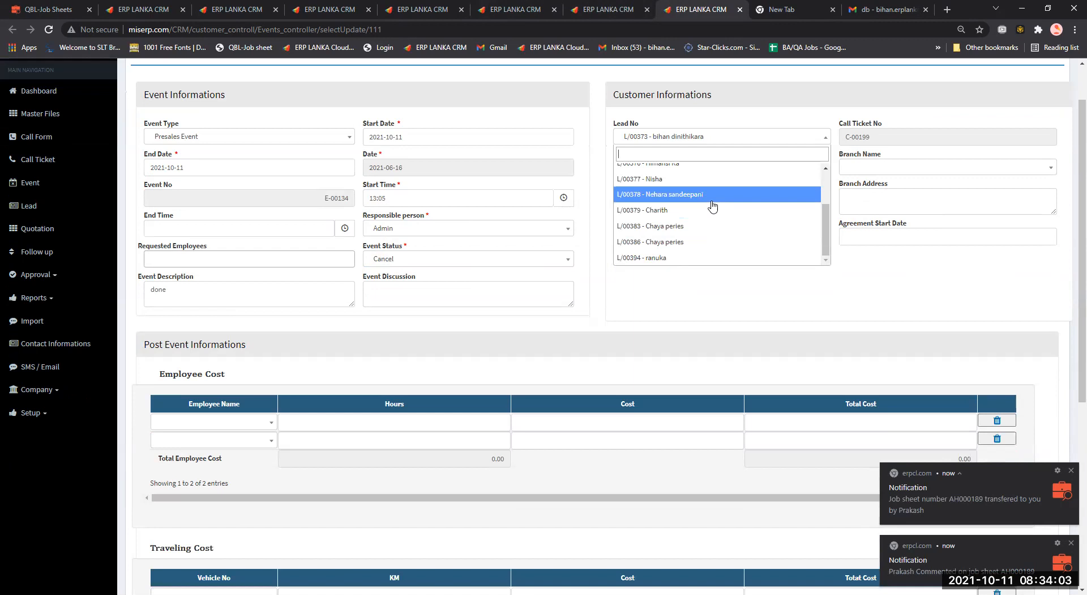
scroll(712, 207, up, 2)
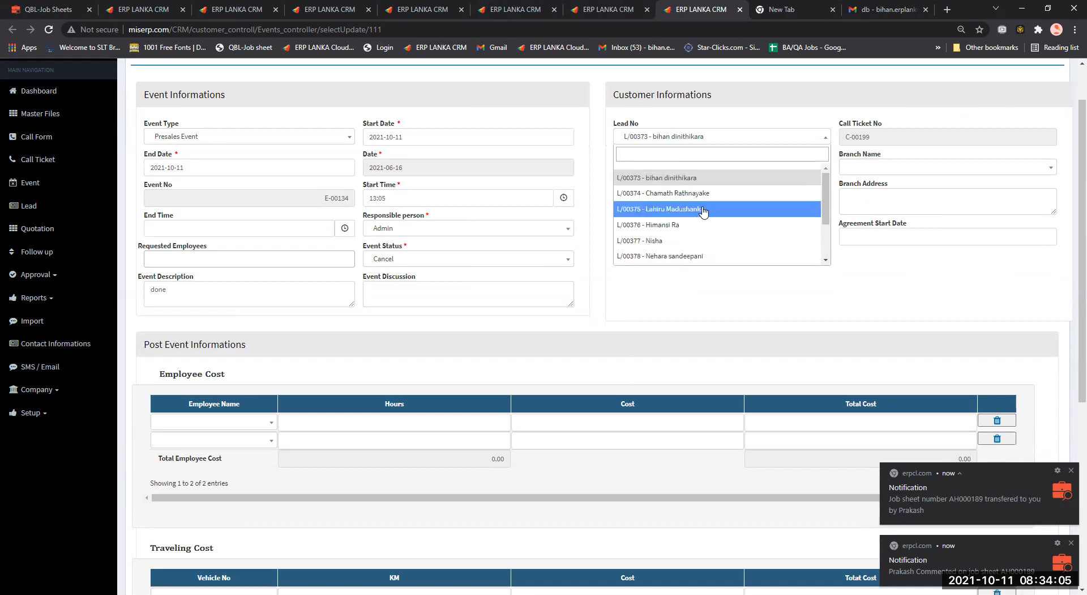
scroll(696, 237, up, 1)
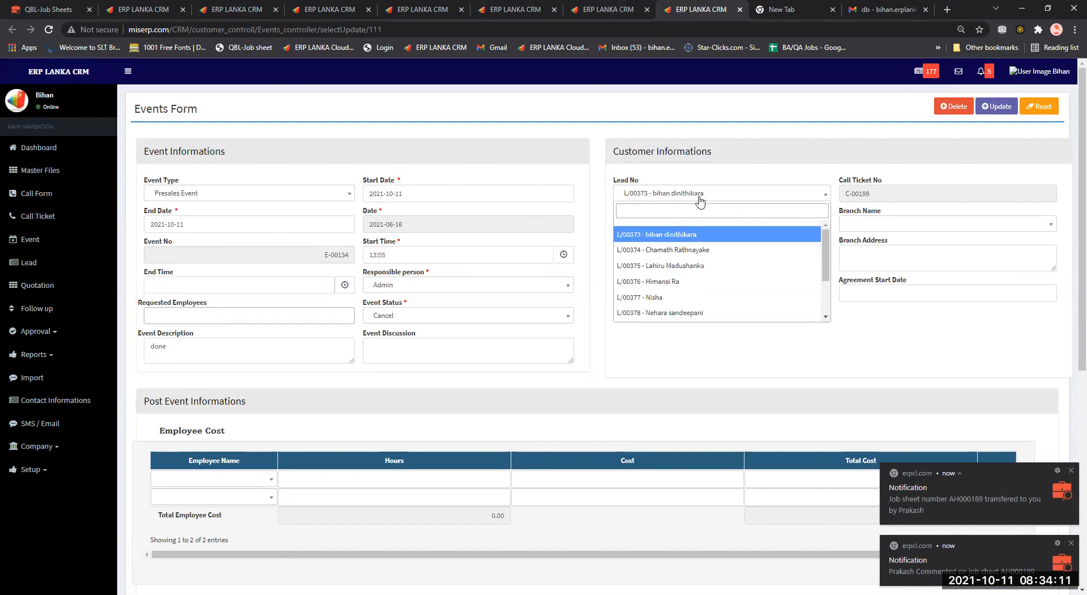
click(65, 225)
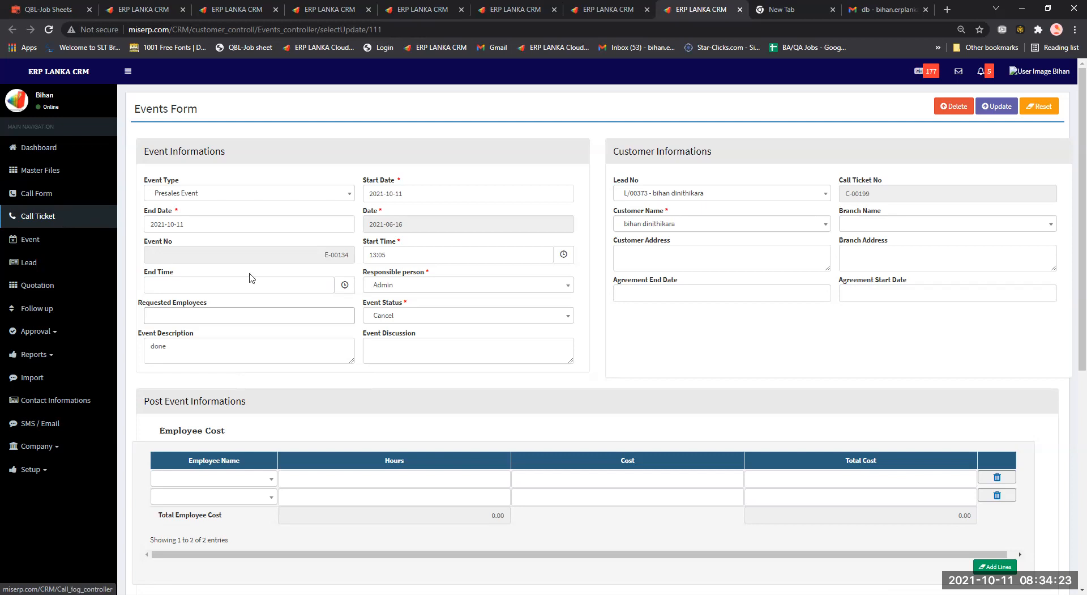
Request a first employee for event E-00134, replacing an initial mistaken pick.
click(219, 315)
scroll(195, 365, down, 8)
scroll(196, 367, up, 8)
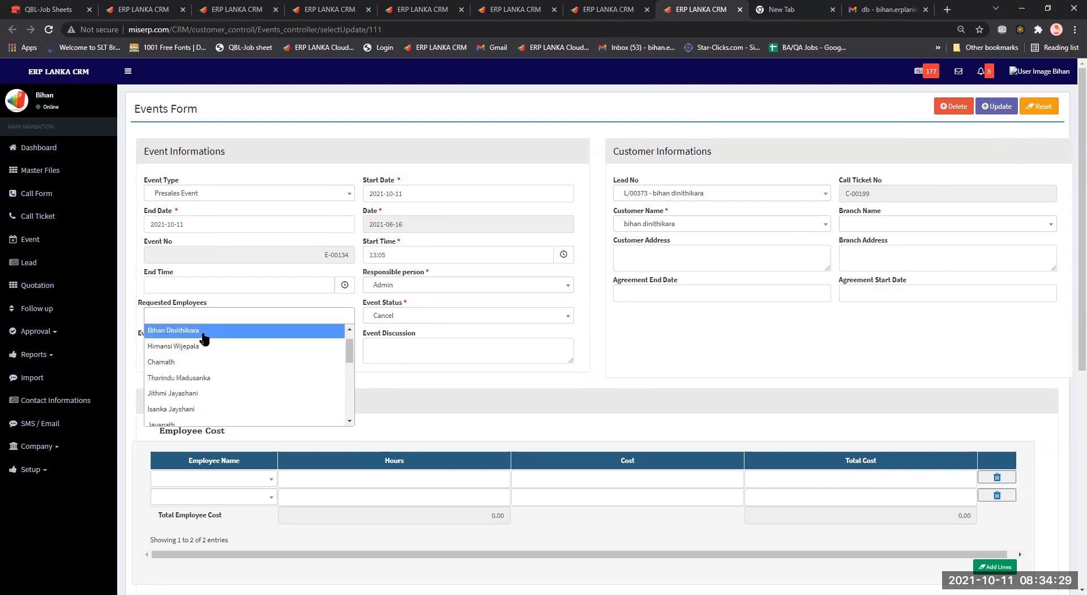
click(203, 339)
click(235, 315)
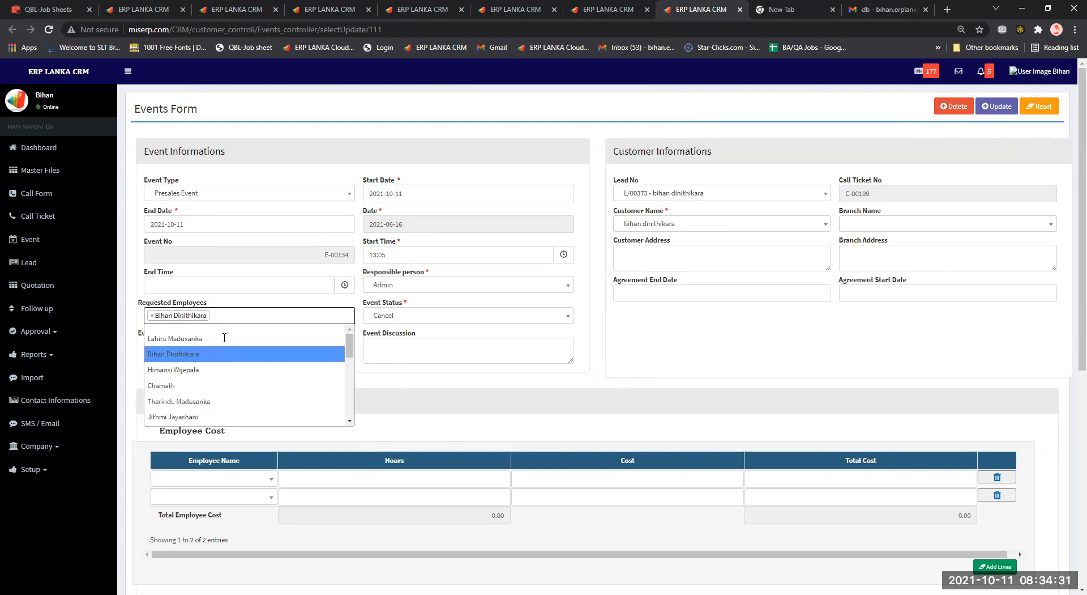
click(225, 355)
click(225, 316)
click(223, 340)
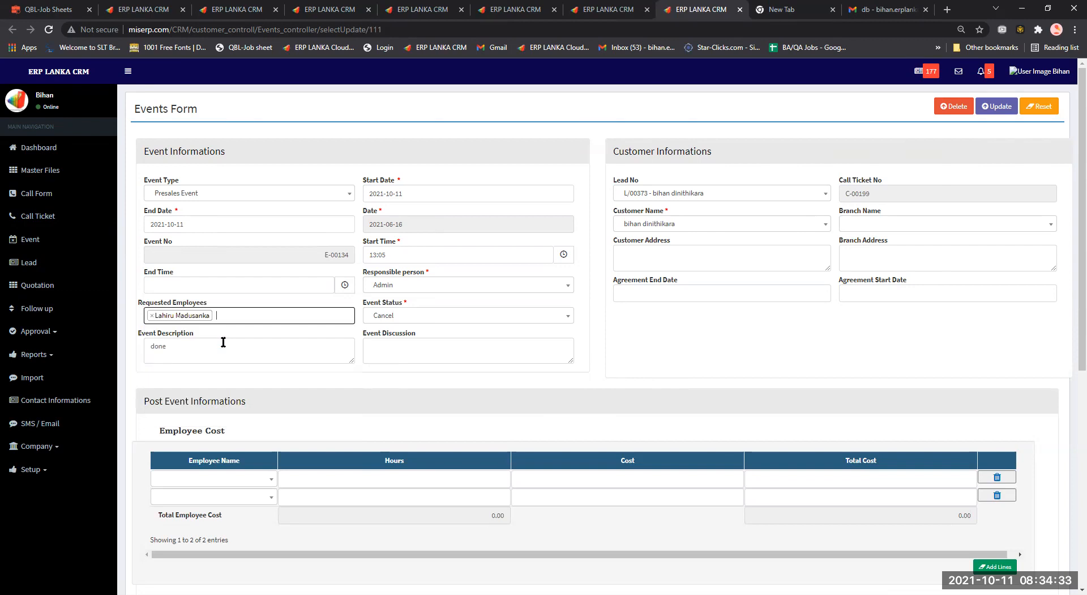
Add a second requested employee to event E-00134.
click(231, 316)
click(244, 316)
click(249, 316)
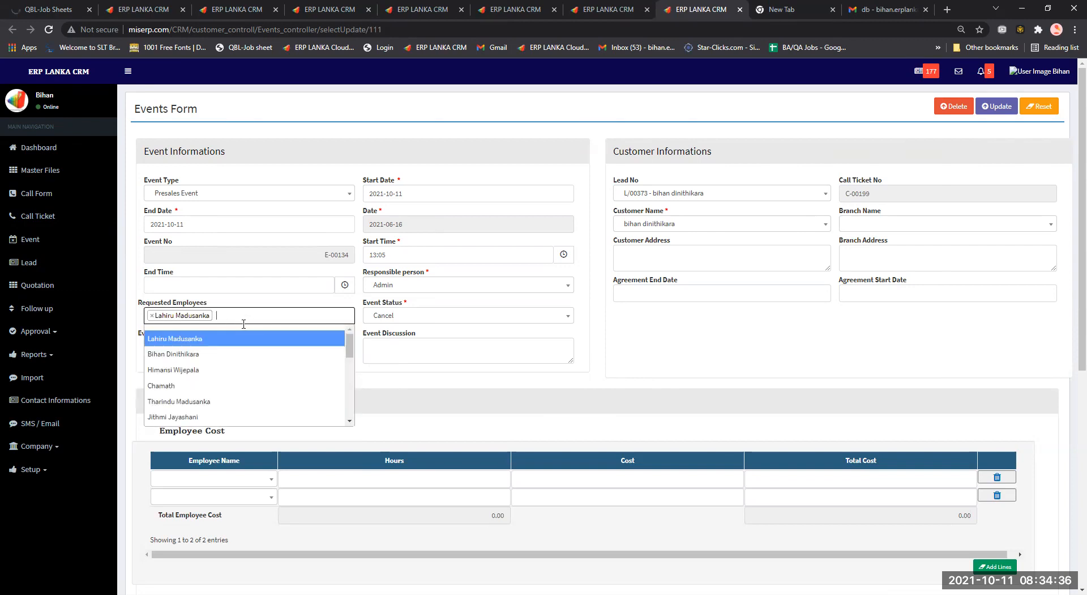
click(230, 355)
click(296, 315)
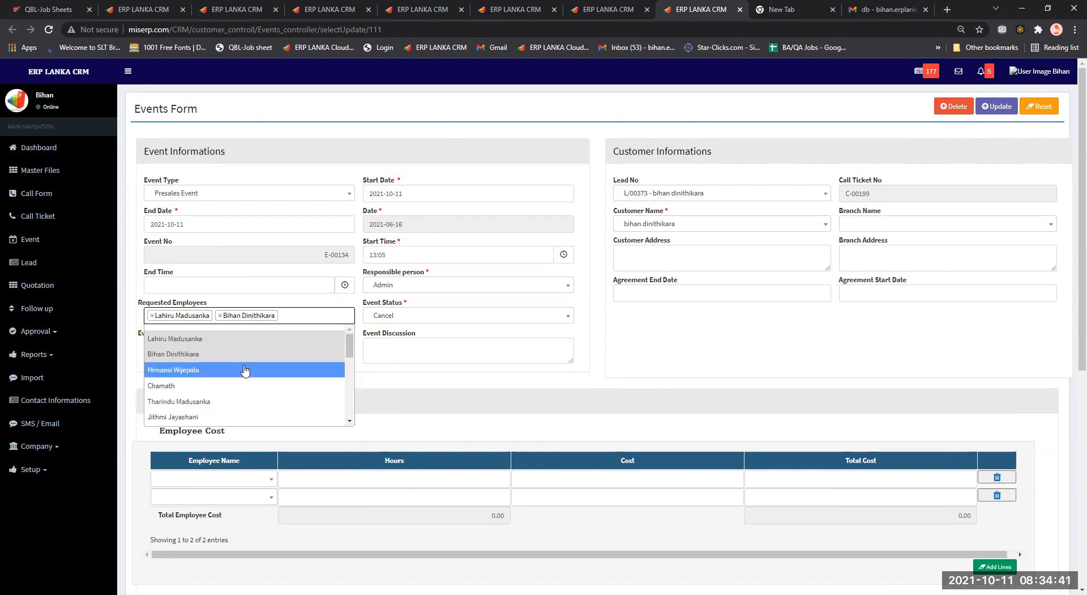
scroll(540, 407, down, 7)
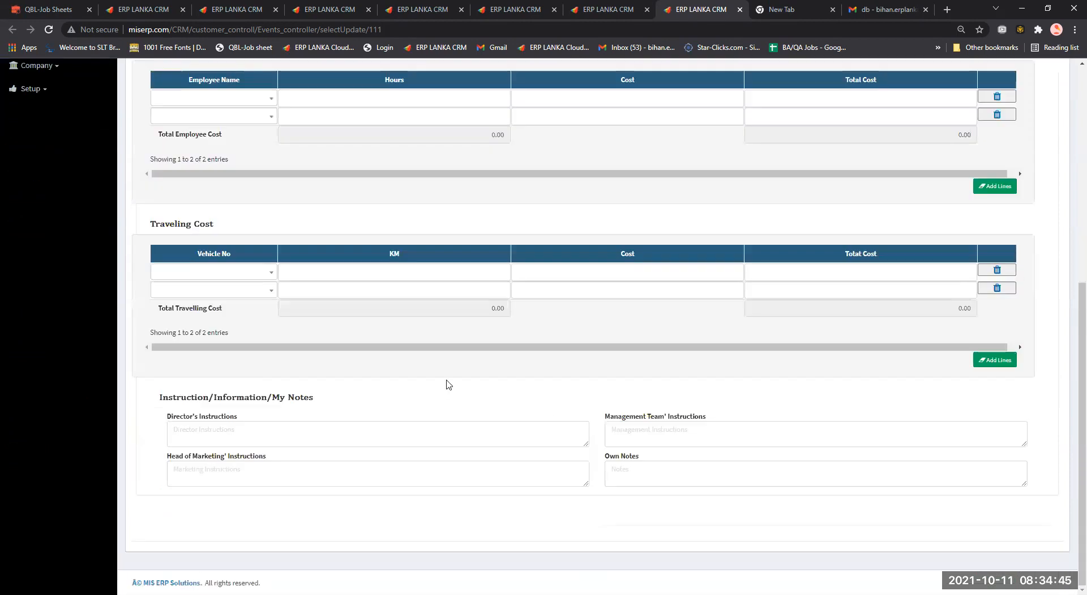
Scroll back to the top of the E-00134 form and go to the SMS / Email page.
scroll(437, 381, up, 1)
scroll(437, 381, down, 1)
scroll(351, 396, up, 1)
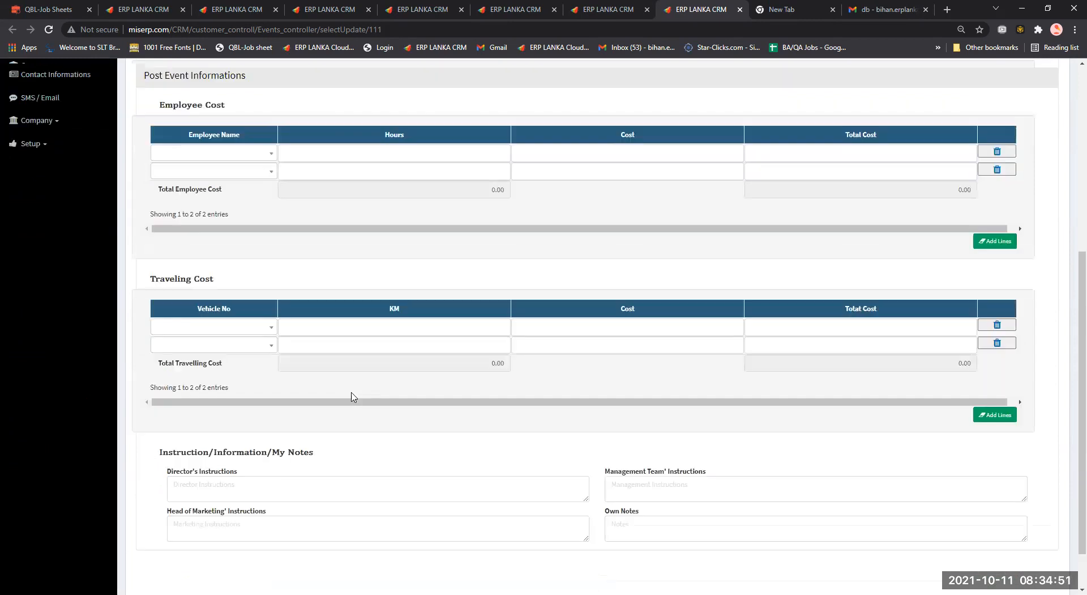
scroll(51, 306, up, 4)
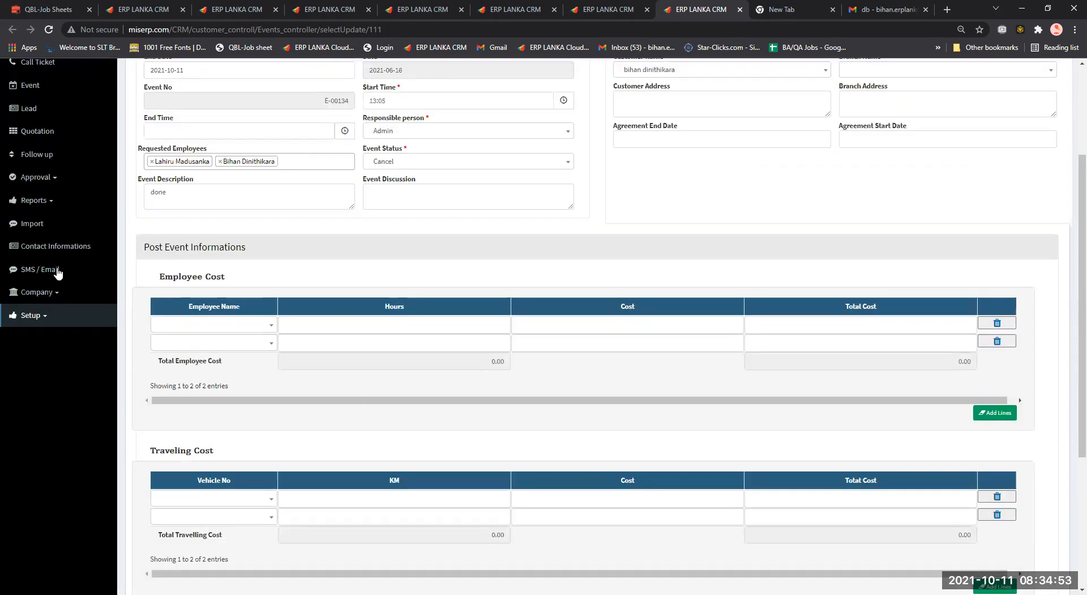
click(57, 271)
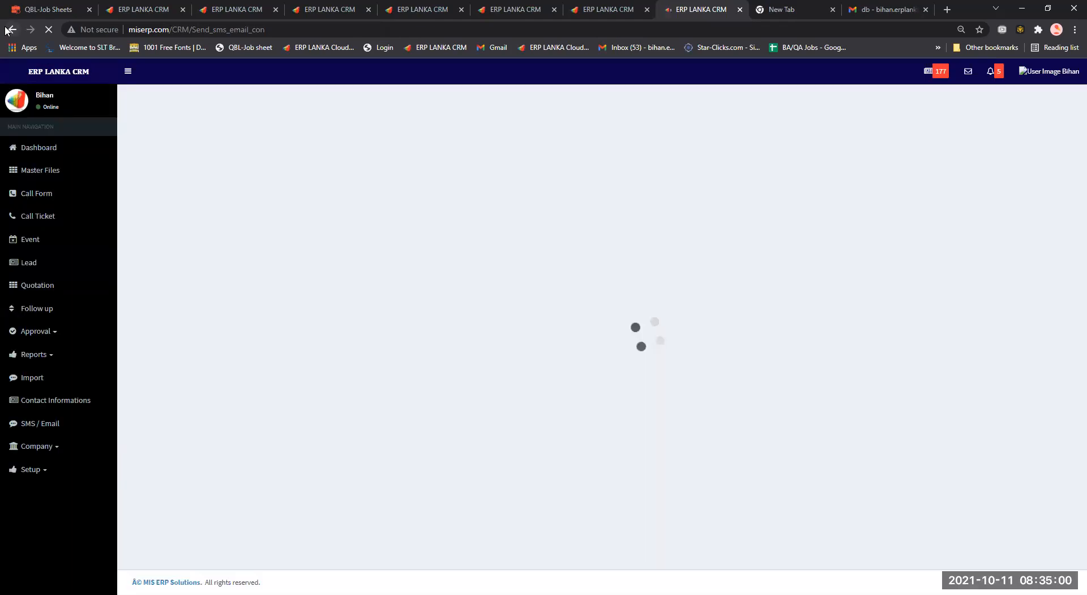
Go back to the E-00134 form, review its empty cost and notes sections, then open the to-do list.
click(10, 30)
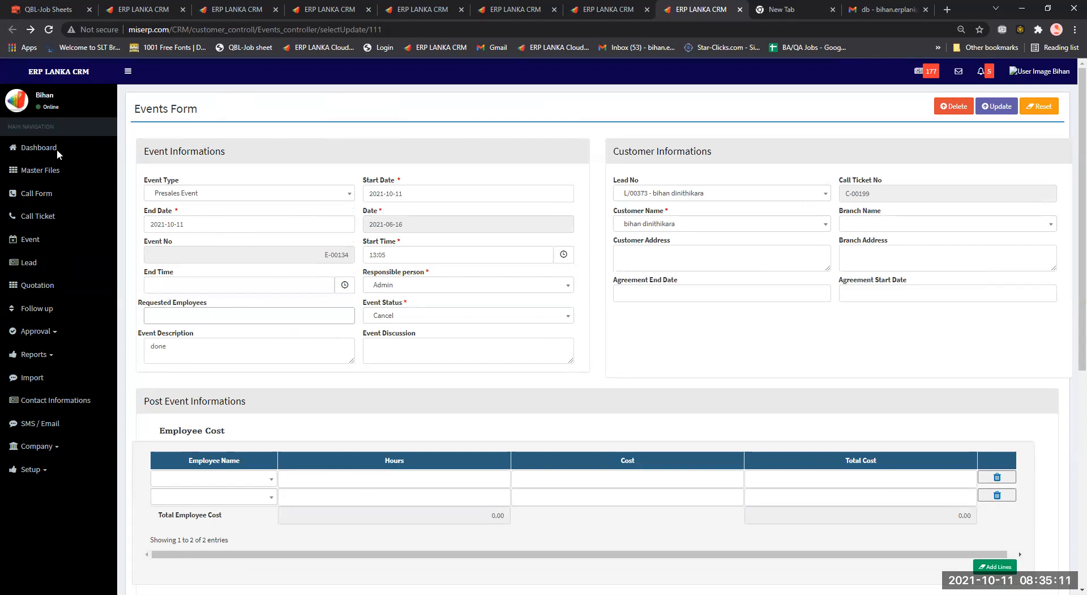
scroll(57, 154, down, 7)
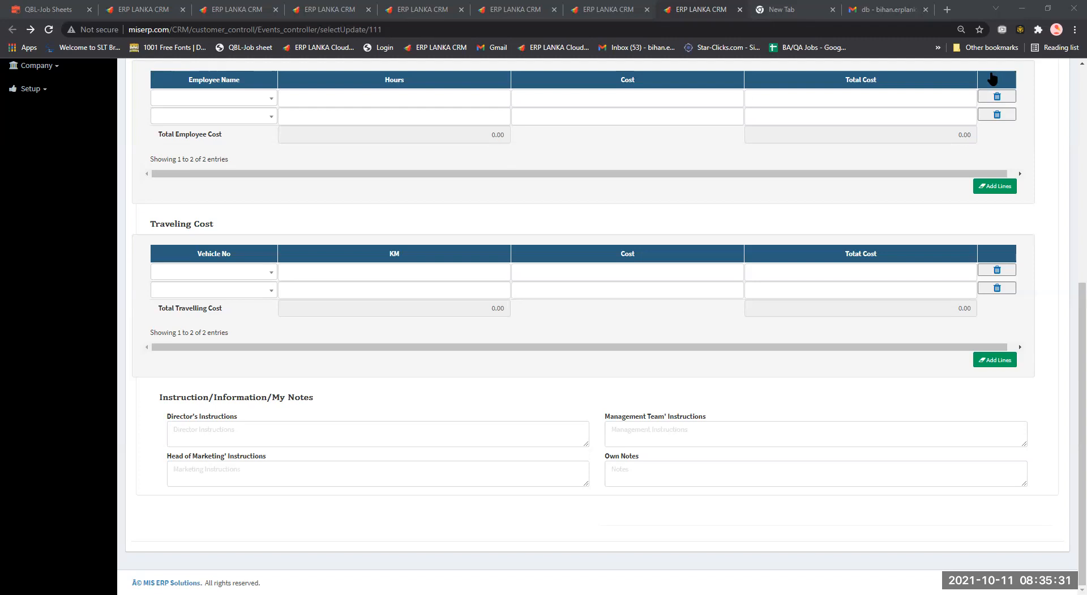
click(993, 78)
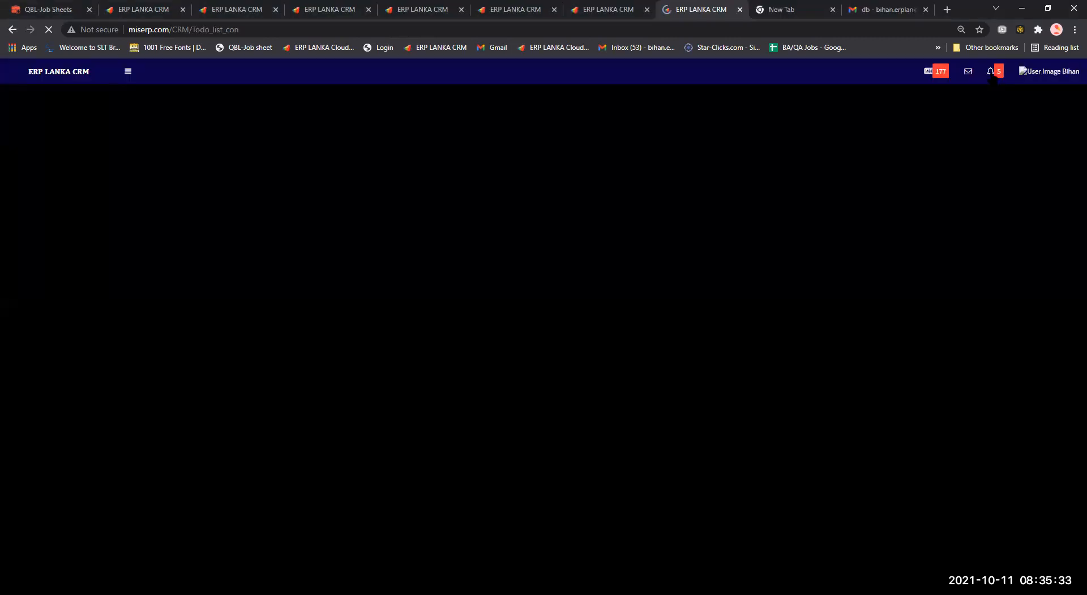
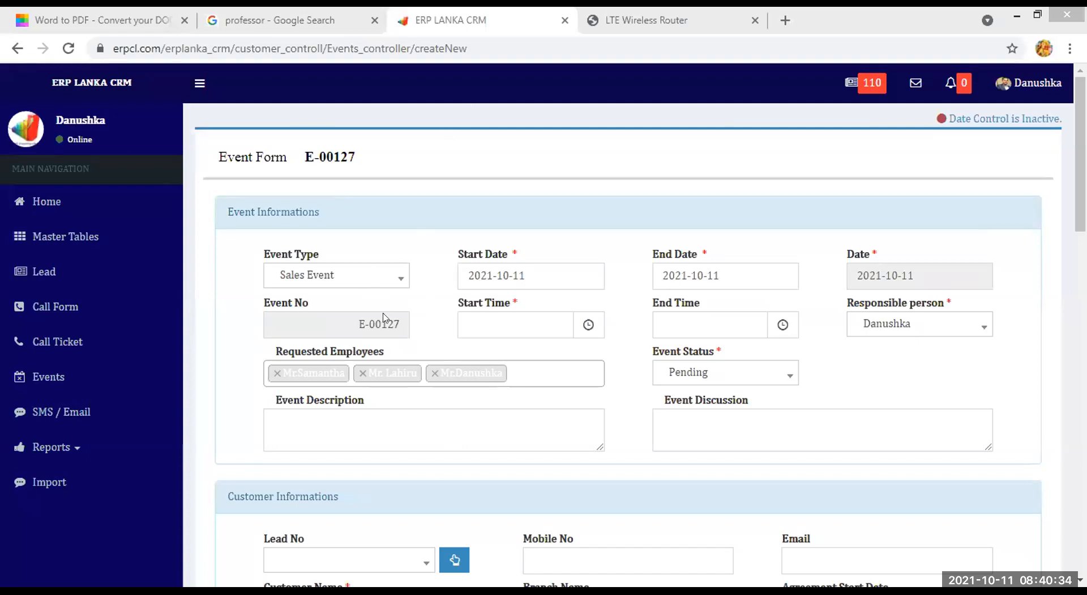
Place the caret in the Event Description field of form E-00127, then scroll down the form.
click(331, 423)
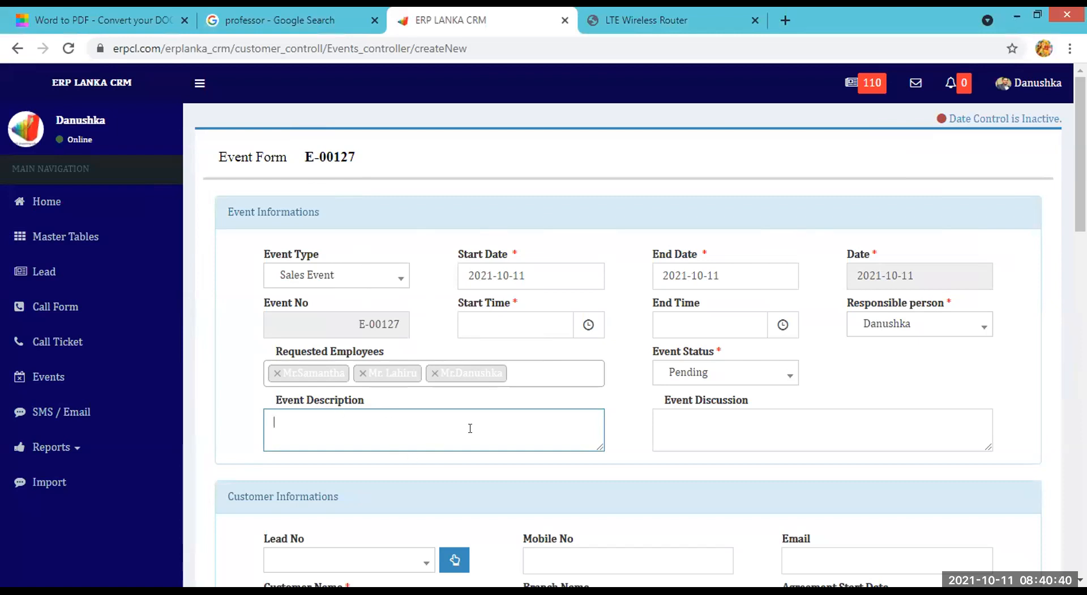
scroll(470, 428, down, 3)
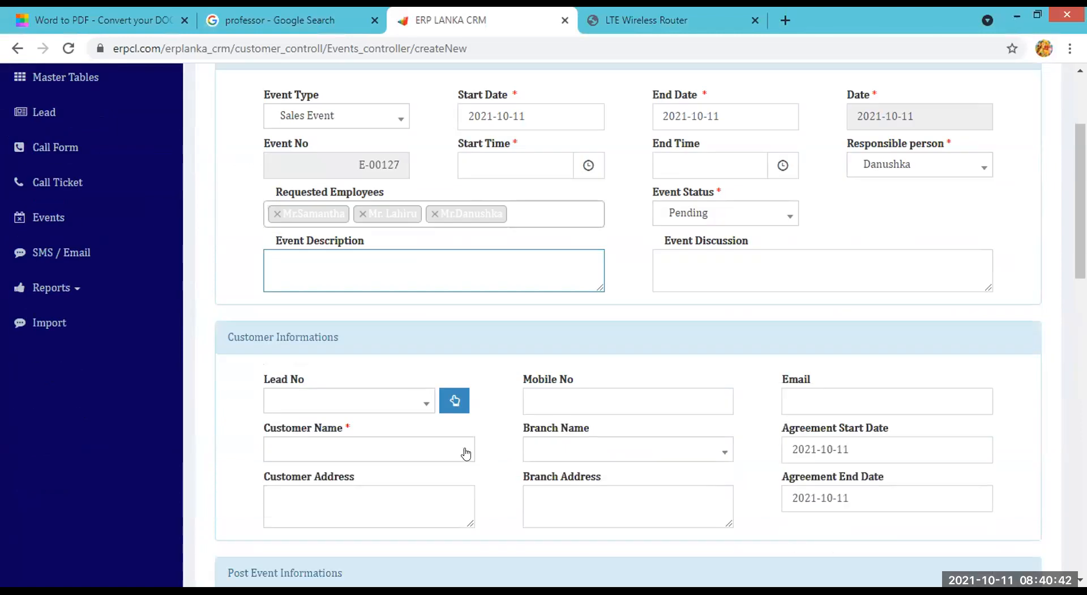
Browse the Customer Name dropdown and pick the event's customer.
click(466, 452)
scroll(342, 331, down, 4)
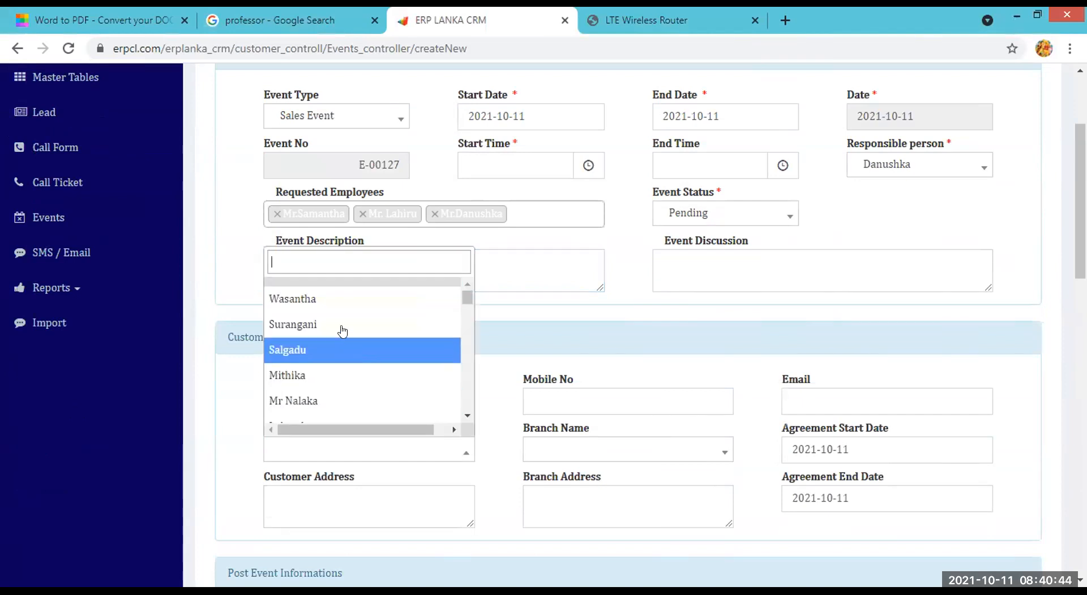
scroll(342, 331, down, 3)
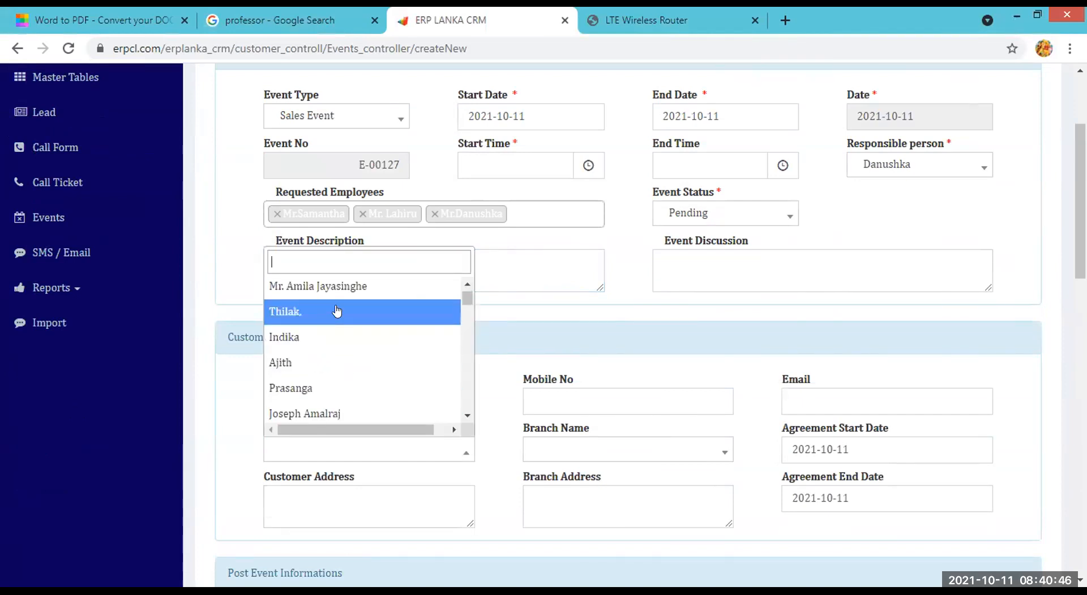
scroll(338, 311, up, 3)
scroll(338, 317, down, 6)
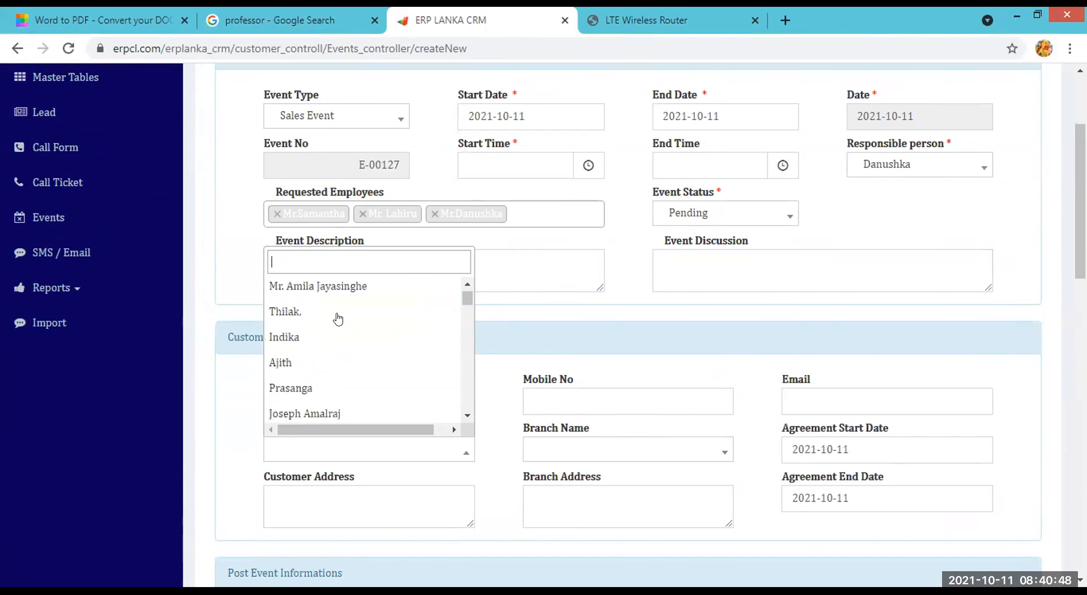
scroll(338, 321, down, 3)
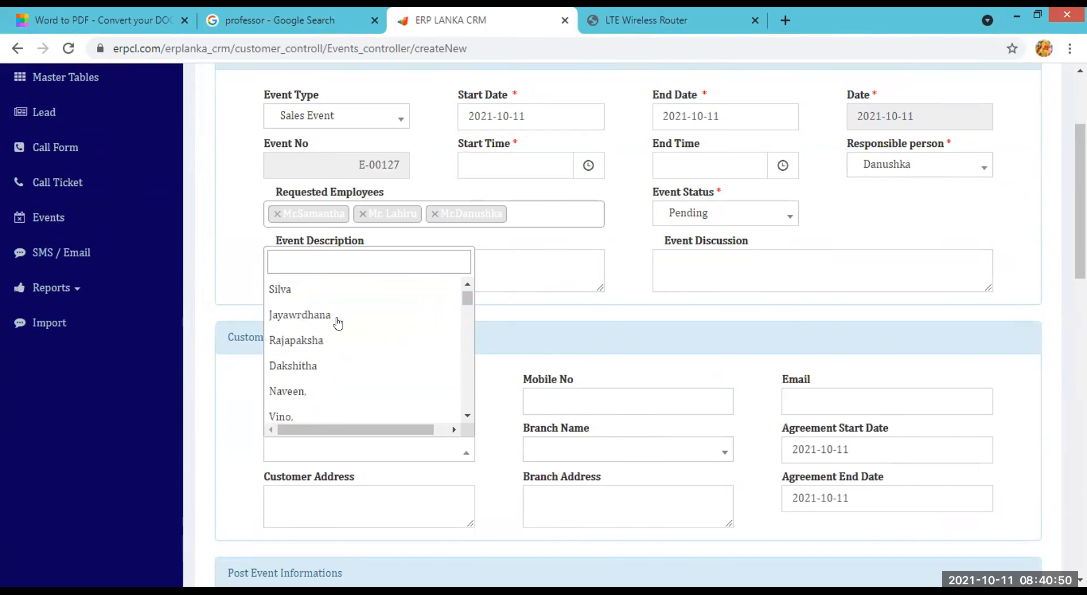
scroll(340, 331, up, 4)
scroll(339, 331, up, 3)
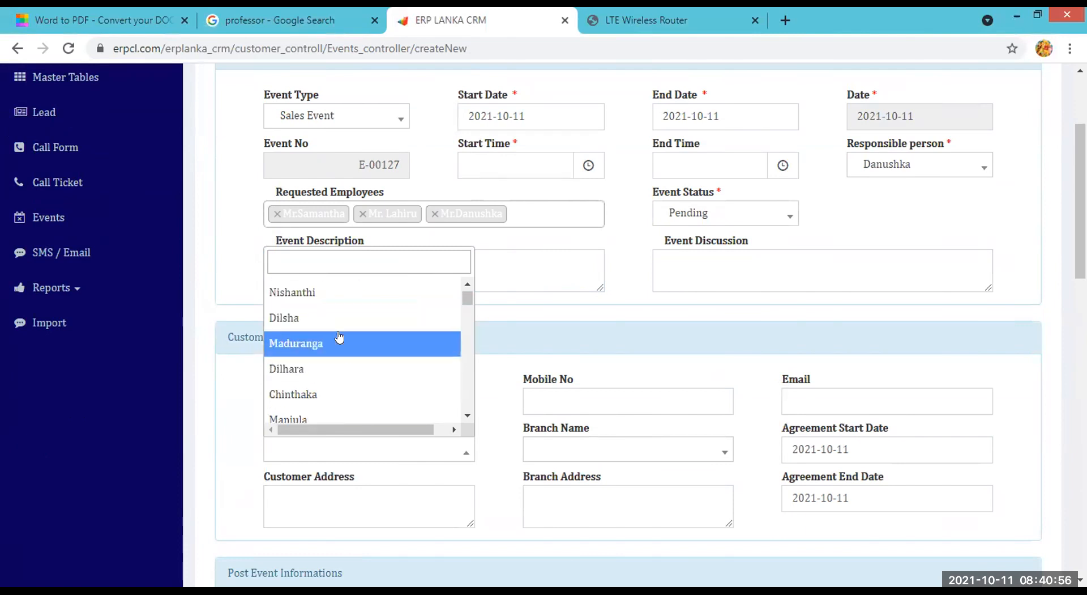
click(337, 294)
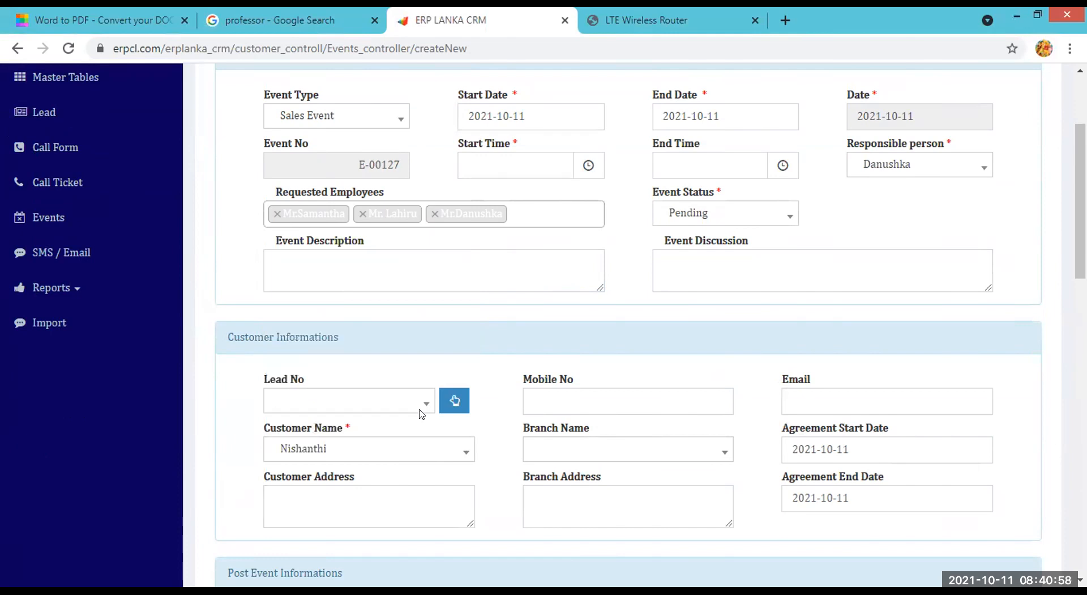
Reopen the customer list, type 'mr', then dismiss it keeping the chosen customer.
scroll(462, 434, down, 1)
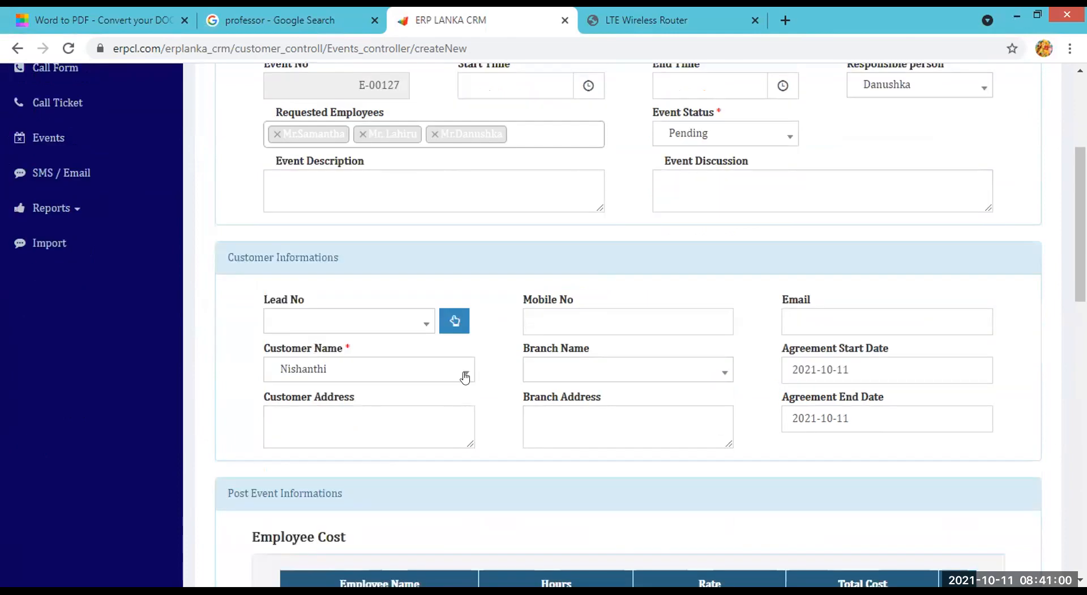
click(465, 376)
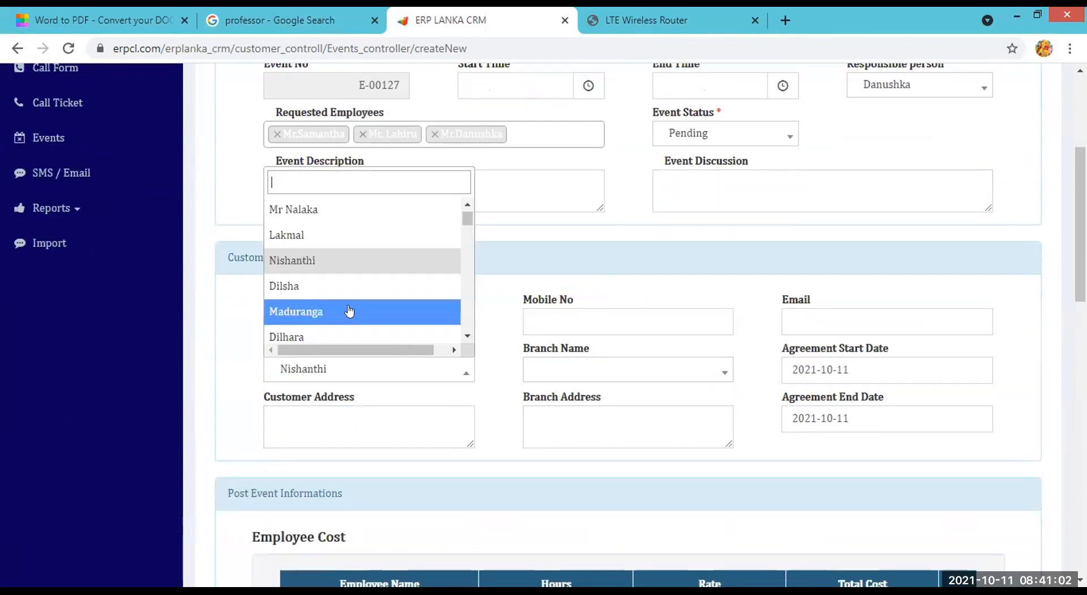
scroll(365, 260, up, 2)
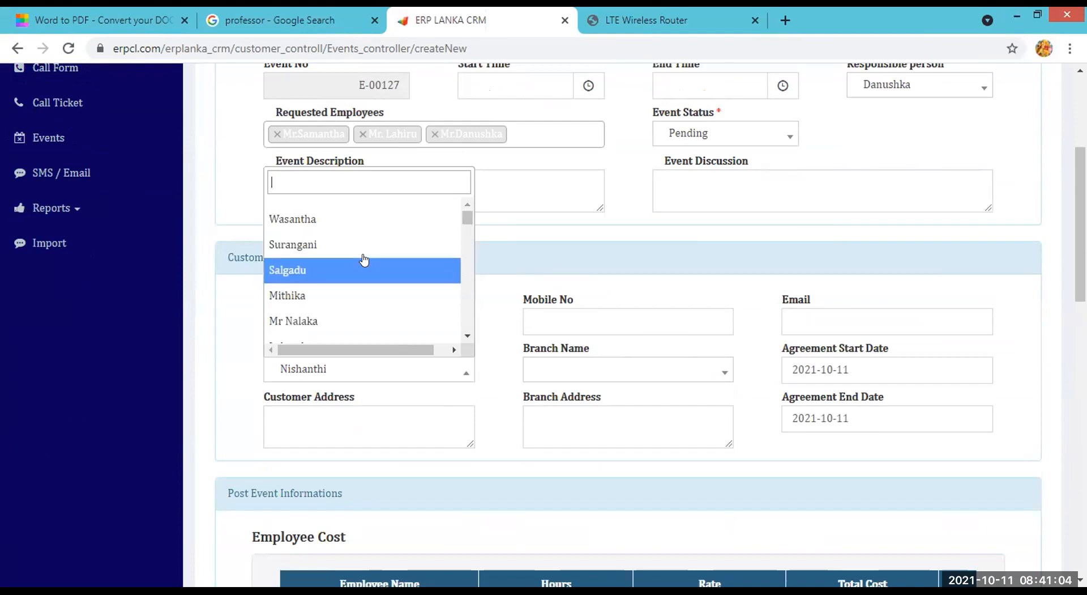
text(mr)
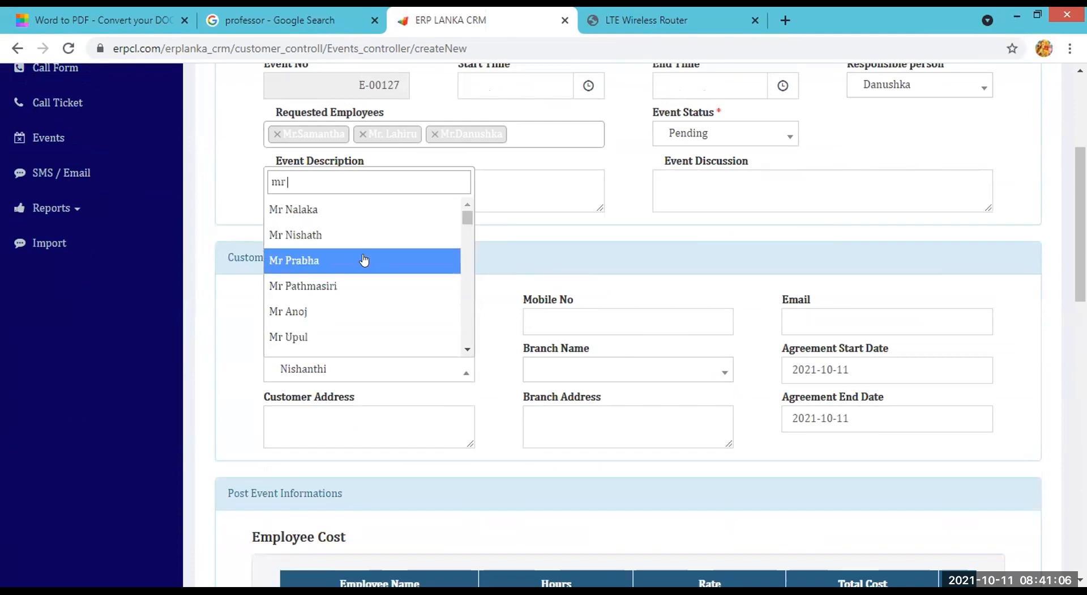
key(Escape)
scroll(365, 254, up, 1)
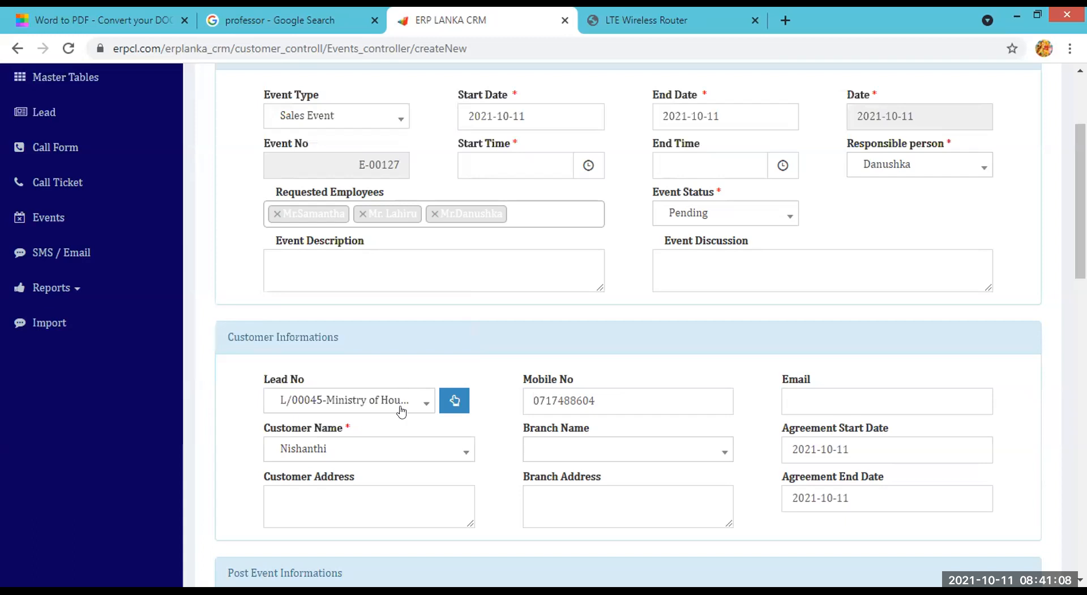
Show the members list and select four members for the event.
scroll(401, 412, down, 7)
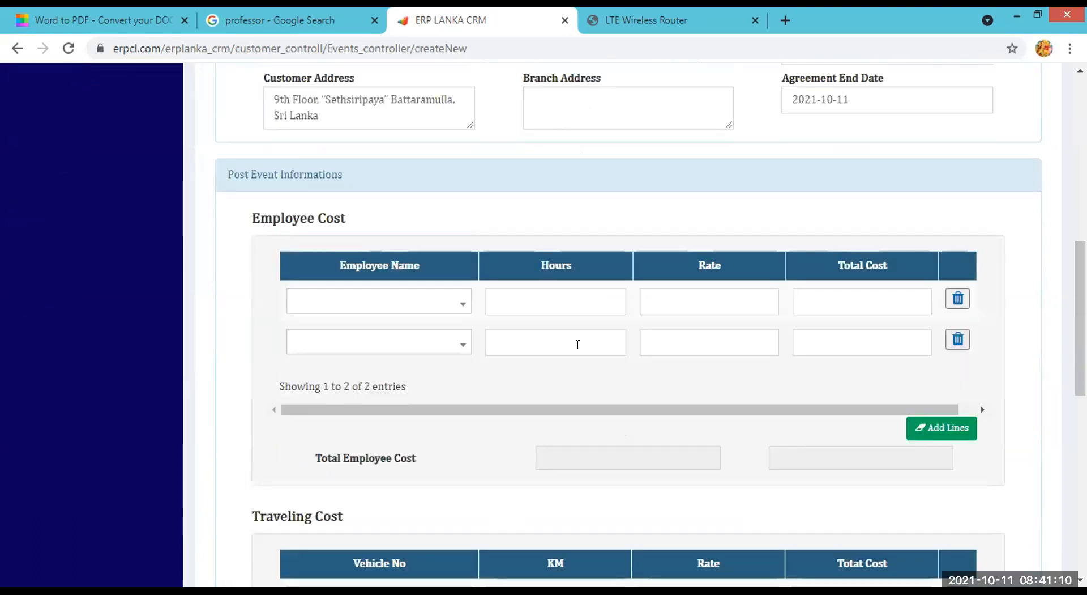
scroll(578, 344, down, 10)
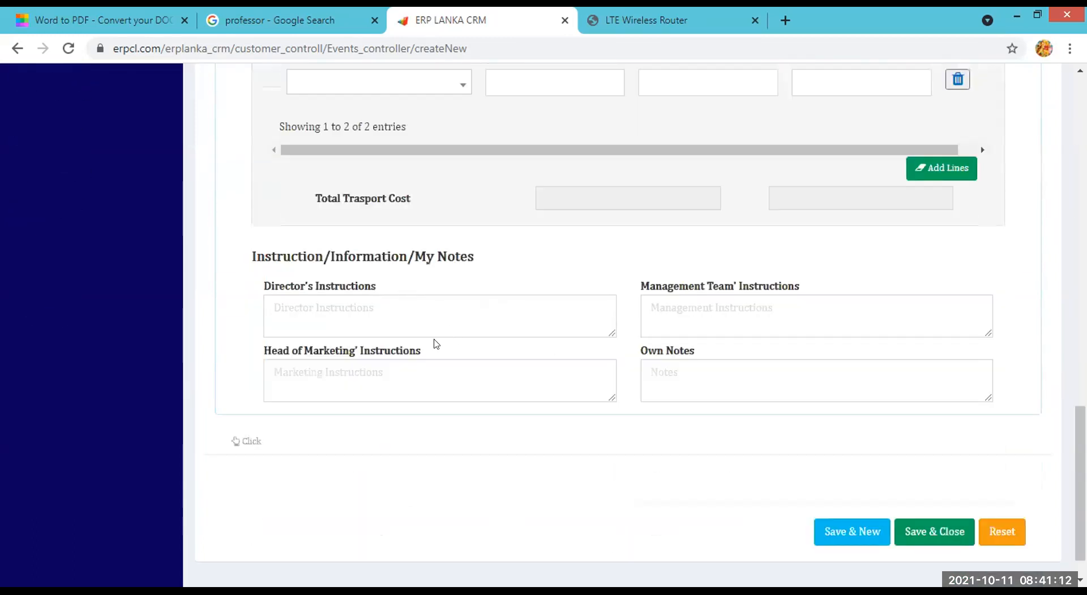
click(236, 441)
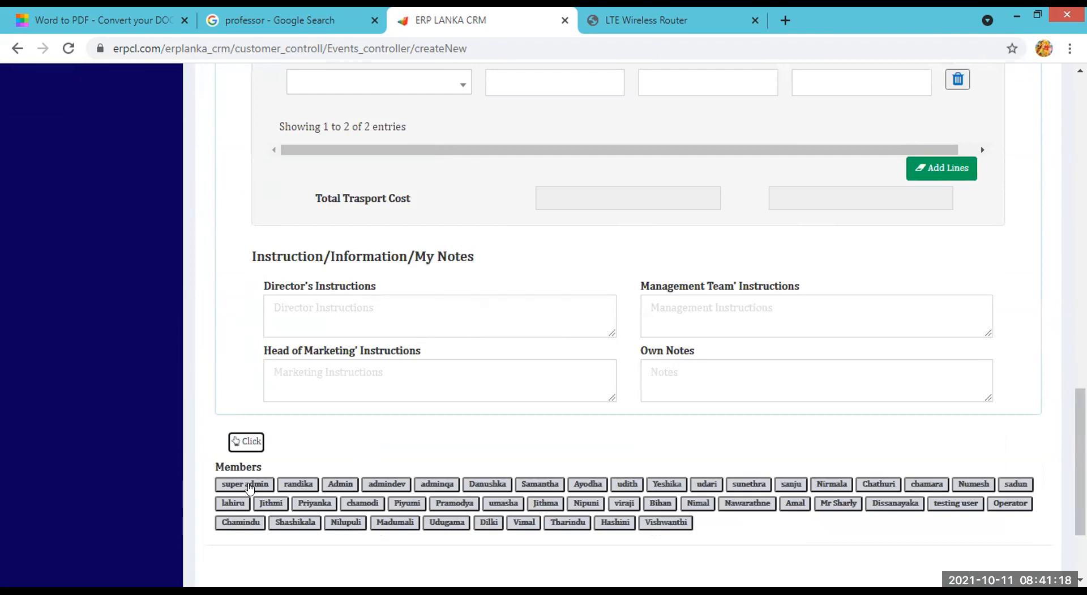
click(492, 484)
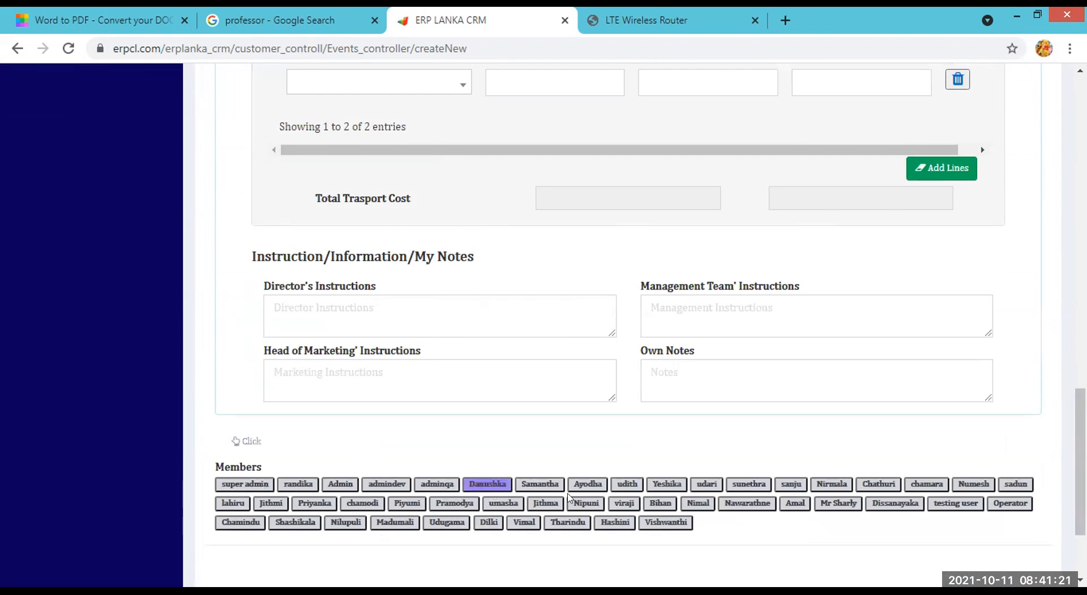
click(538, 485)
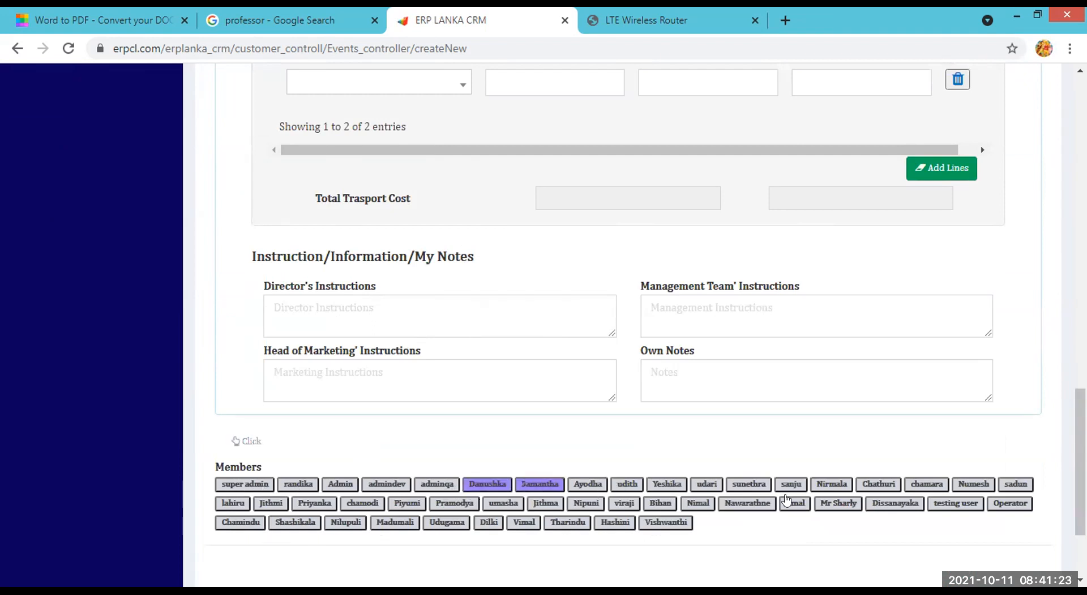
click(862, 485)
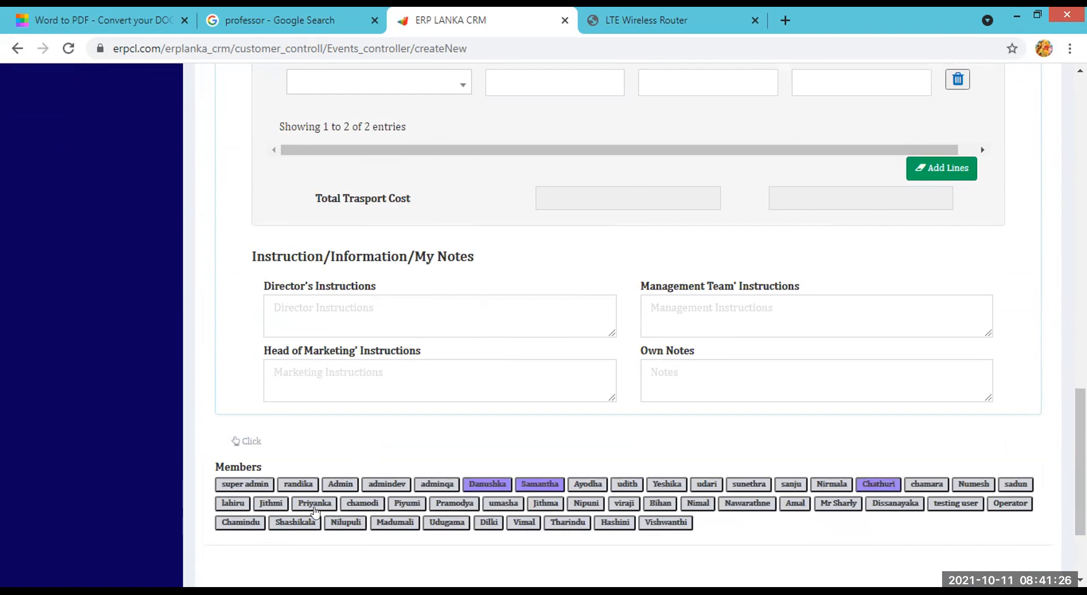
click(241, 502)
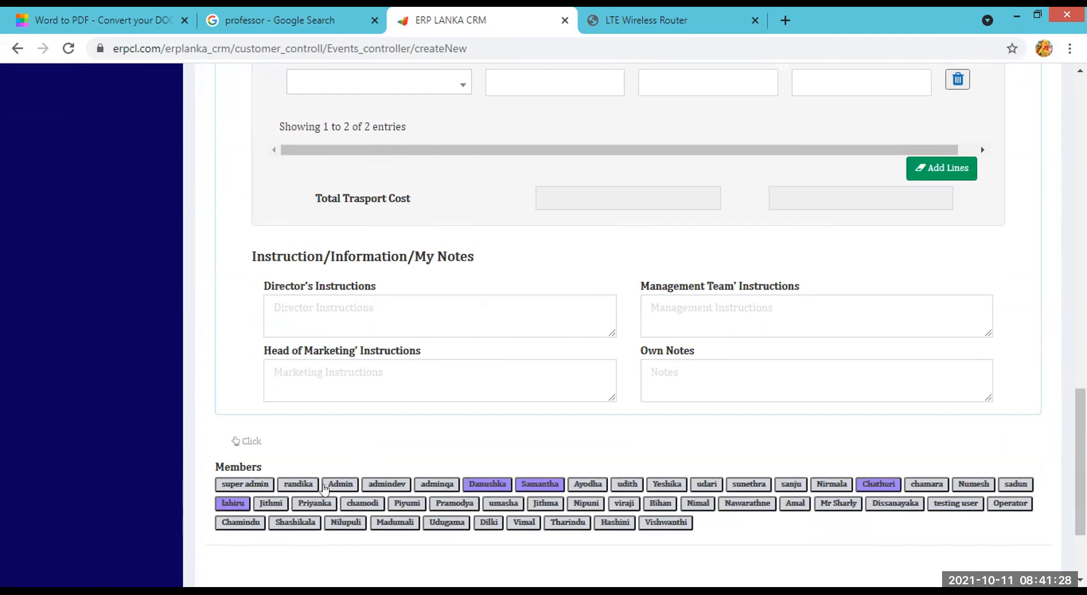
scroll(889, 402, down, 3)
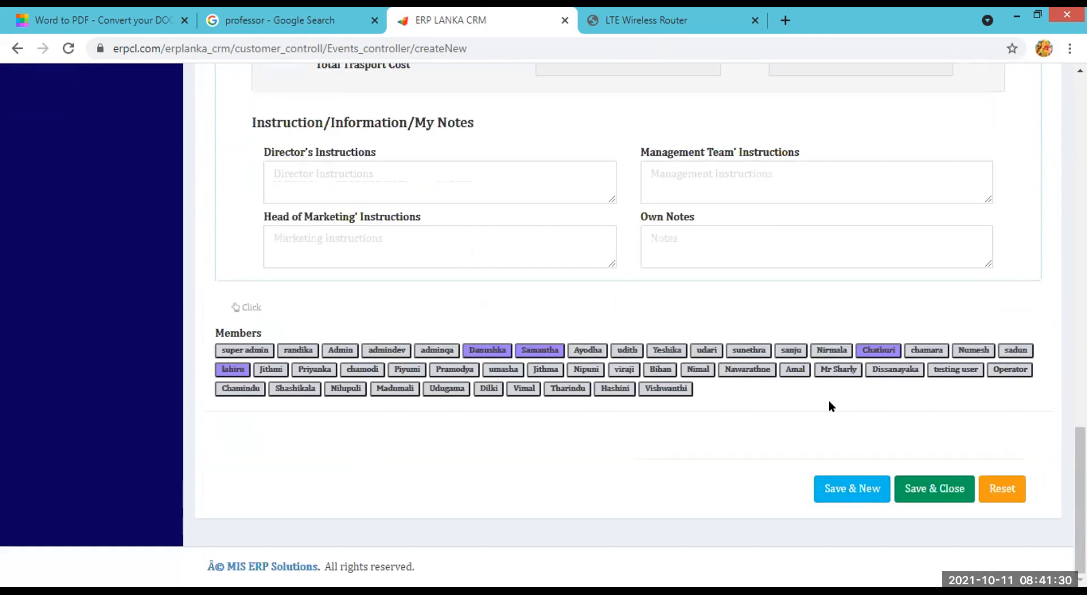
scroll(830, 401, up, 10)
scroll(831, 423, up, 6)
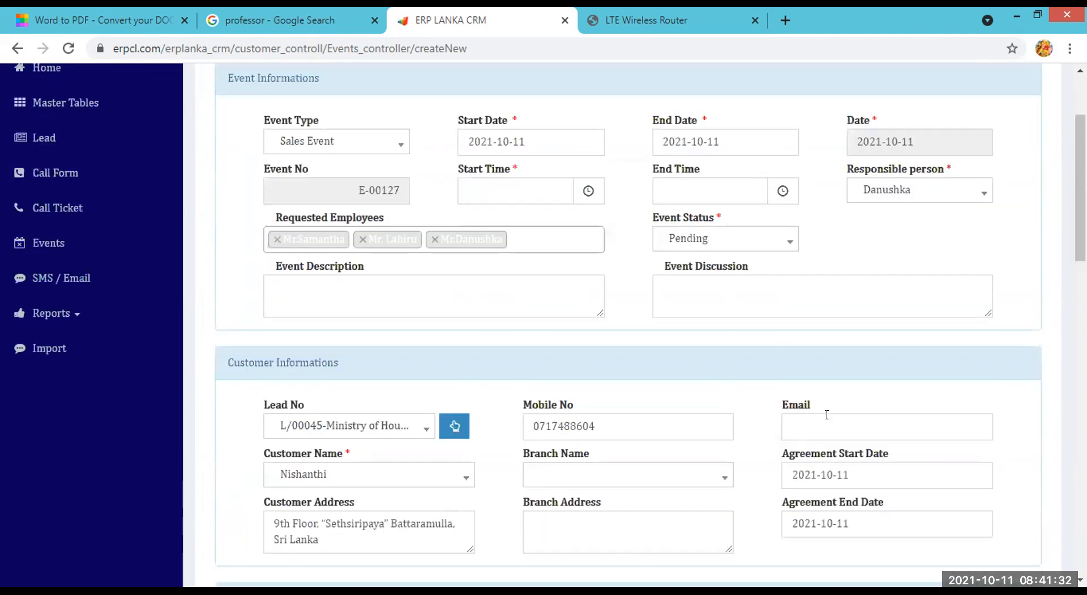
scroll(746, 420, down, 6)
scroll(746, 420, up, 3)
scroll(747, 420, up, 3)
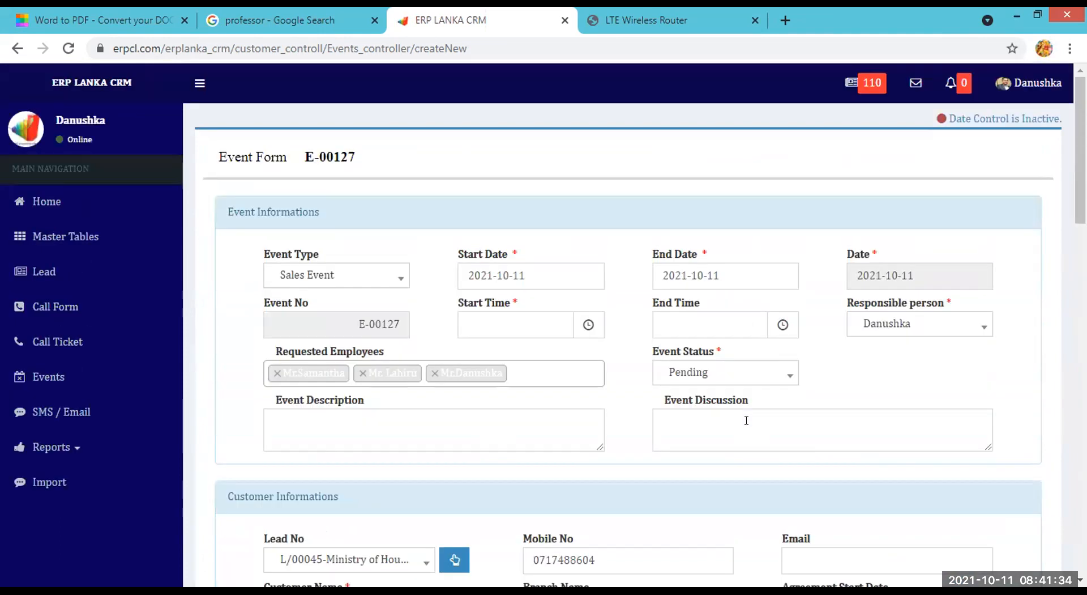
scroll(746, 420, down, 3)
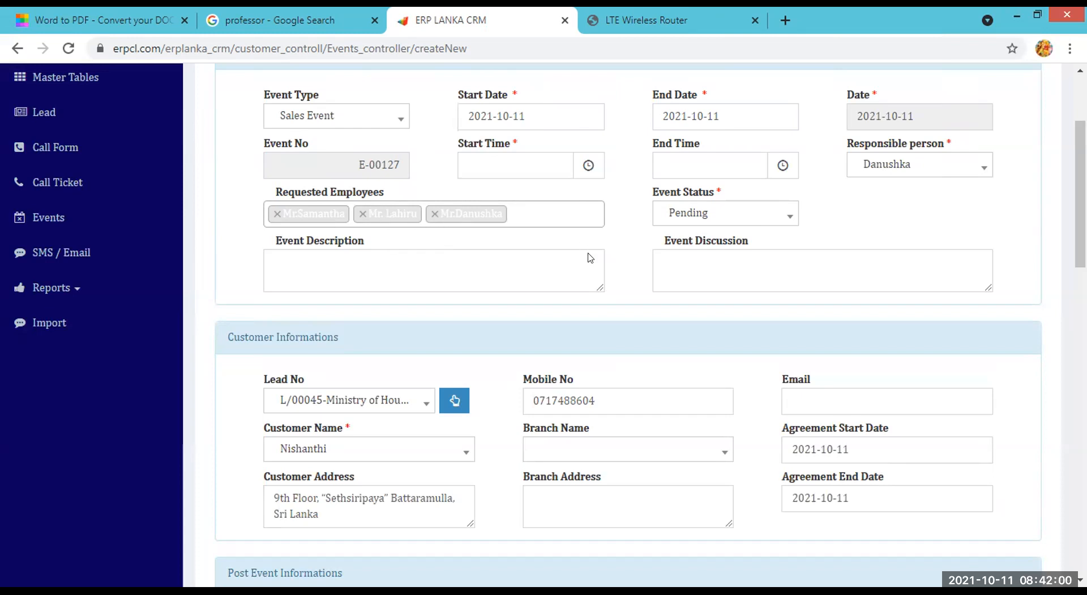
scroll(303, 377, down, 20)
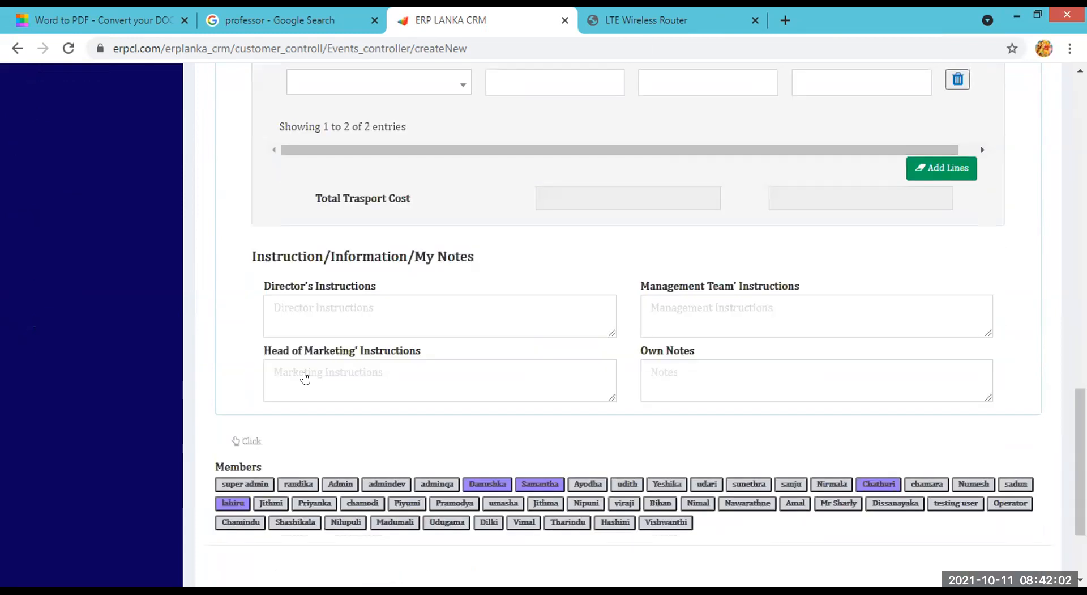
scroll(235, 315, up, 14)
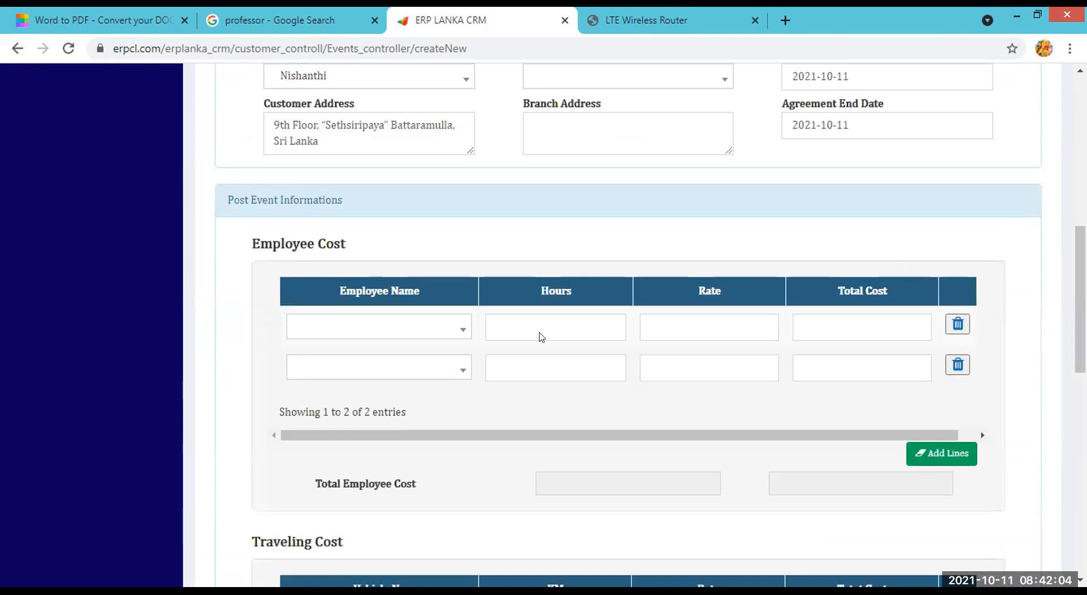
scroll(974, 459, down, 15)
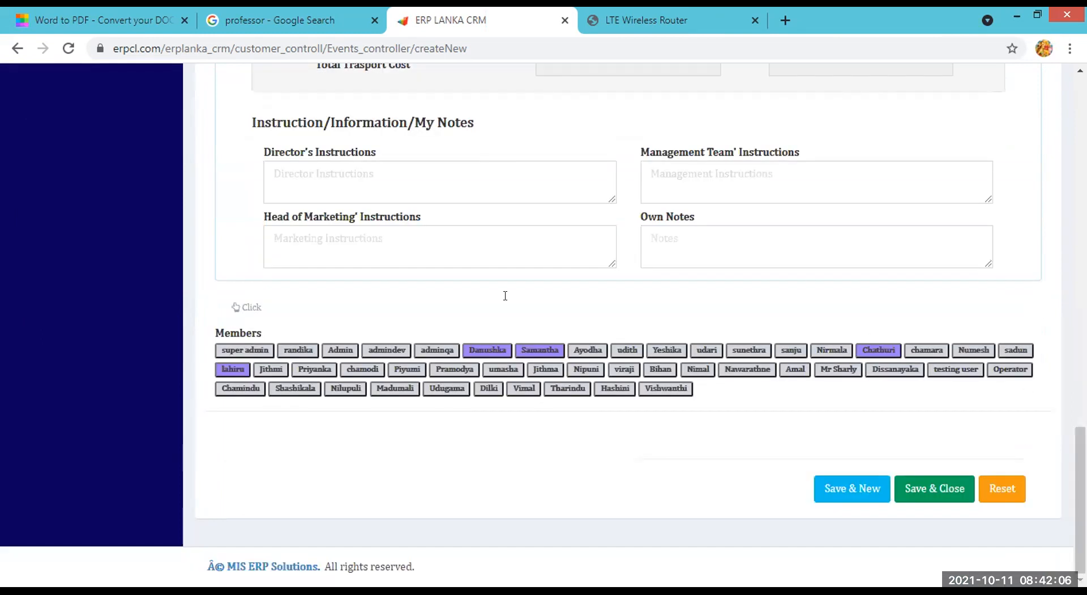
scroll(468, 221, up, 15)
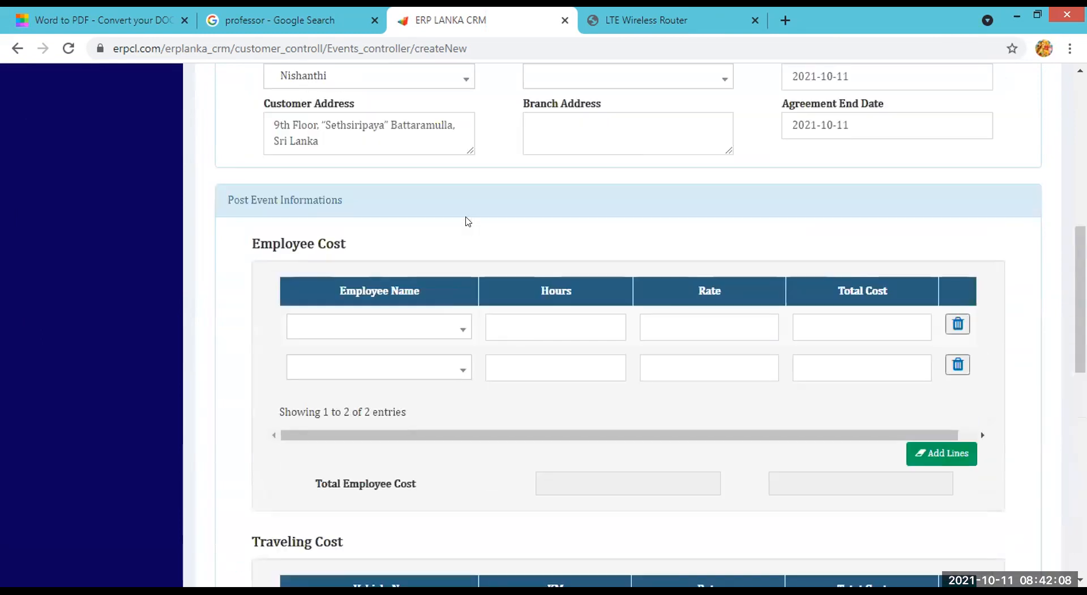
scroll(233, 221, up, 10)
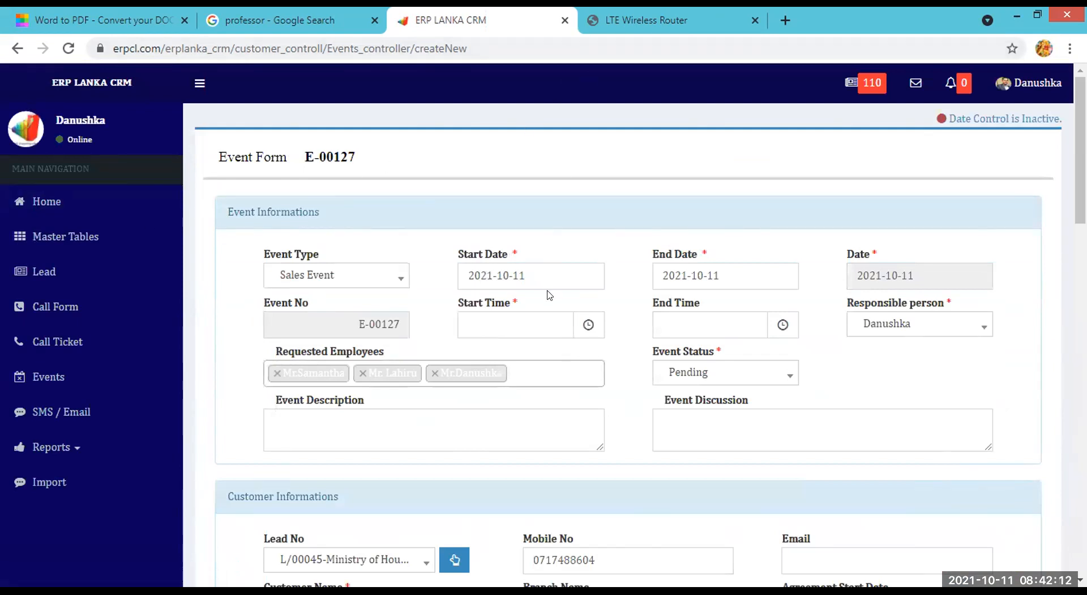
Click into Event Description, then open and dismiss the Start Time clock picker.
click(413, 422)
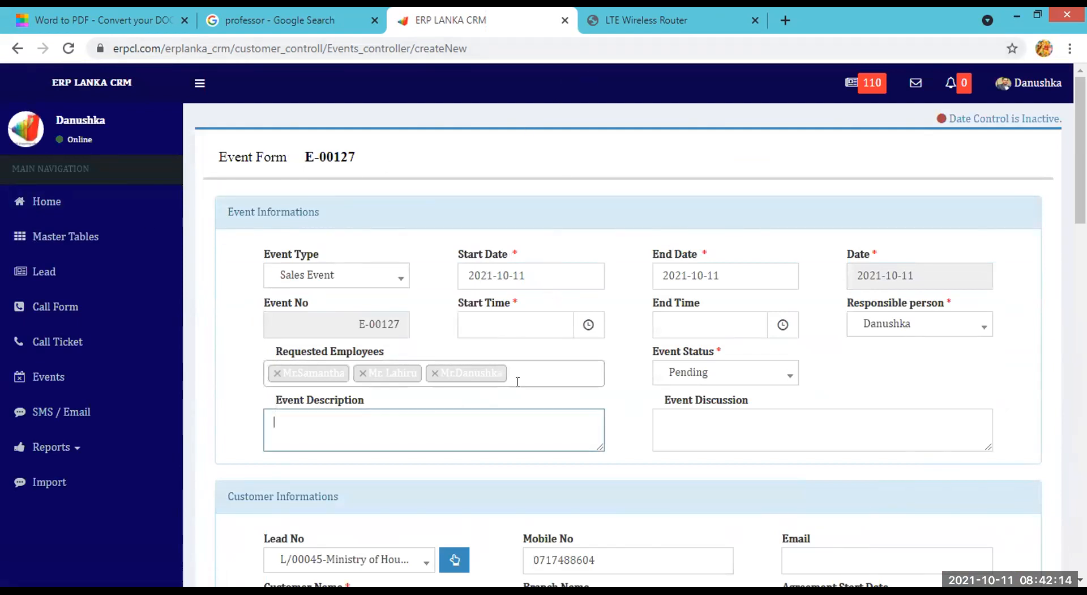
click(589, 324)
click(819, 320)
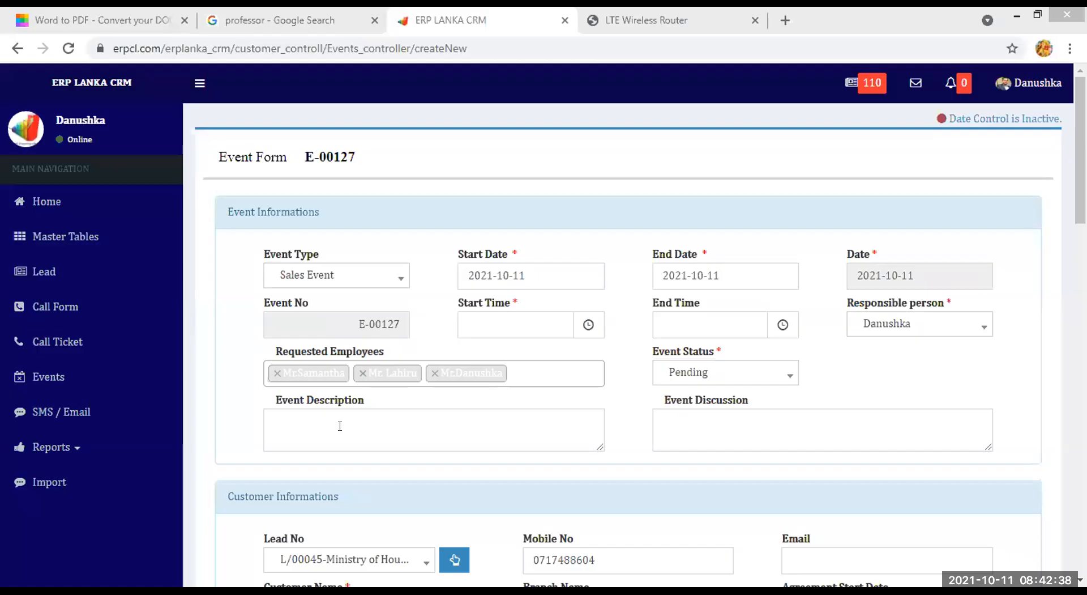
Return to Event Description, scroll through the form, and reload the page with F5.
click(340, 424)
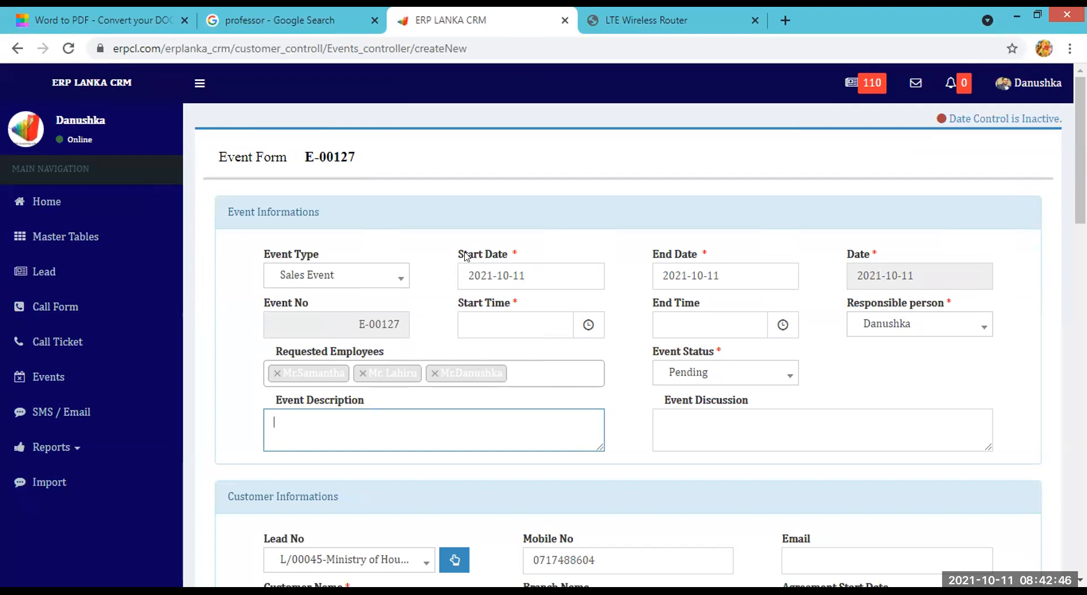
scroll(468, 266, down, 4)
scroll(470, 265, down, 7)
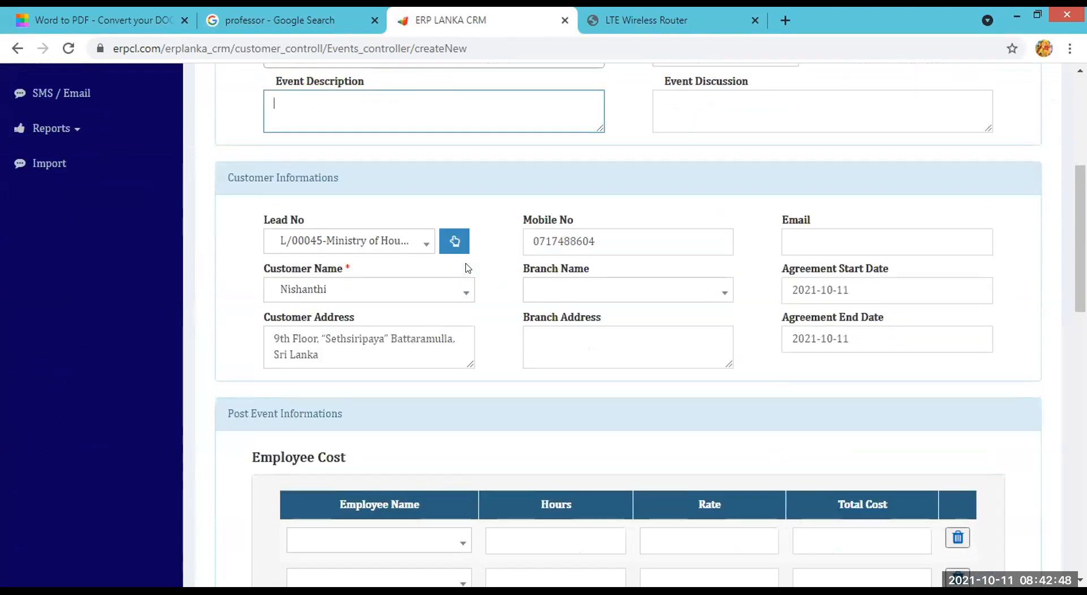
scroll(472, 267, up, 3)
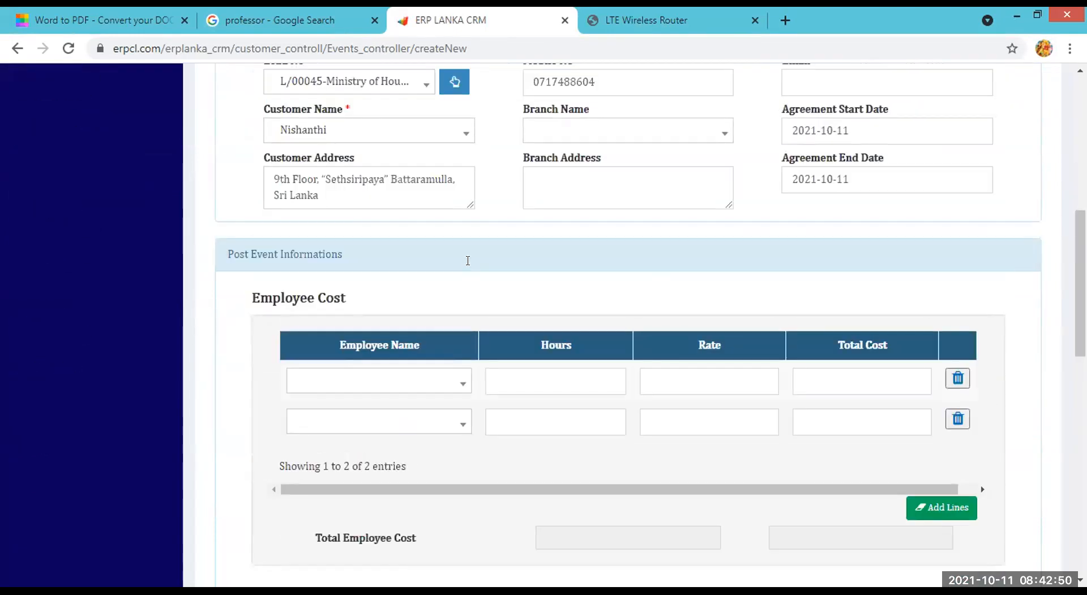
scroll(472, 266, up, 6)
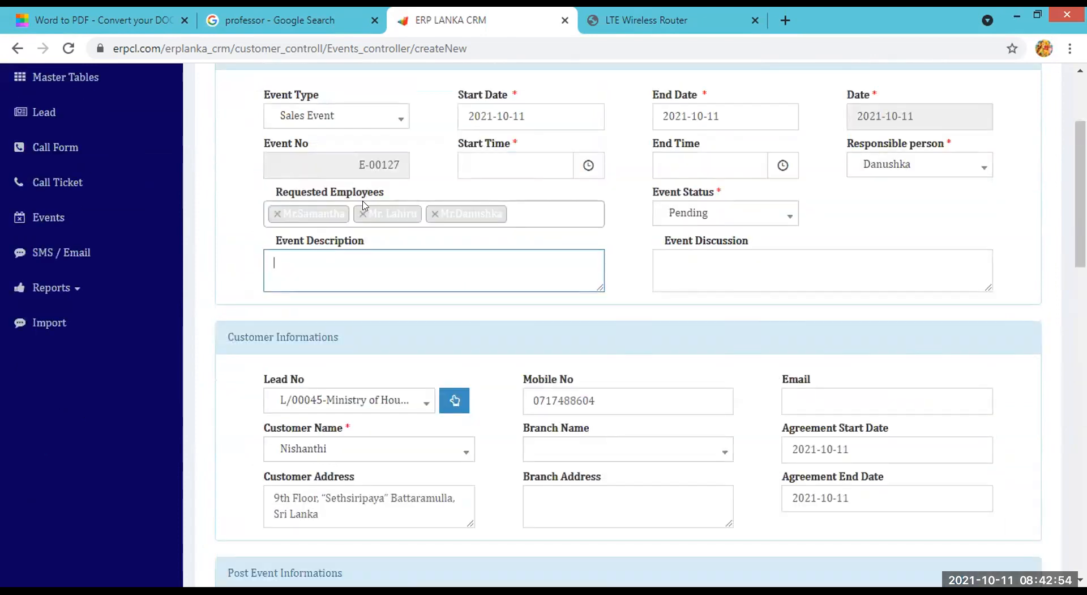
scroll(500, 243, down, 12)
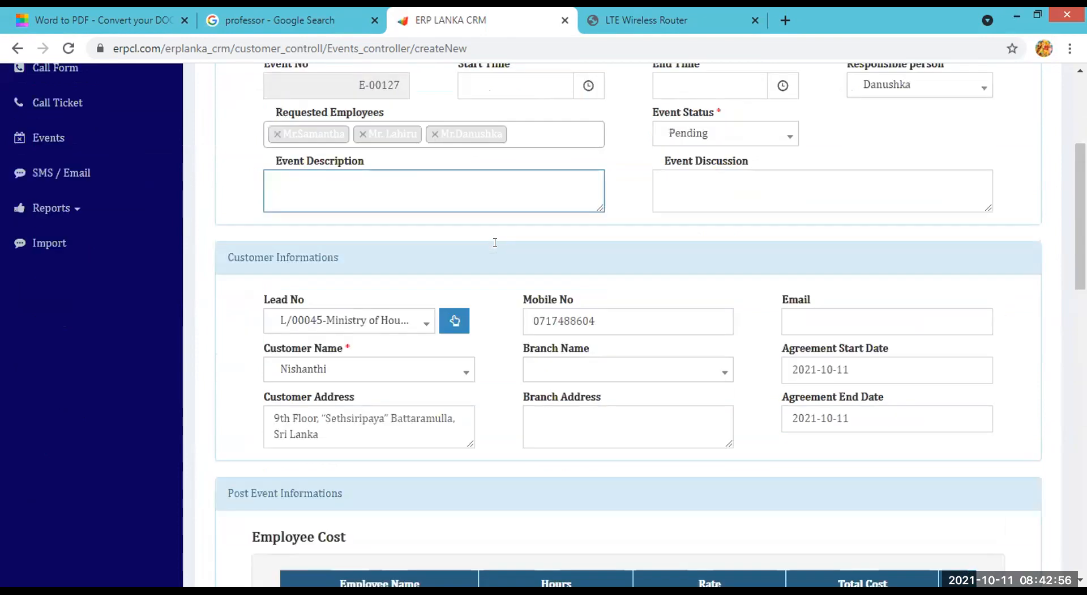
scroll(500, 244, up, 3)
scroll(500, 244, down, 3)
scroll(500, 237, up, 12)
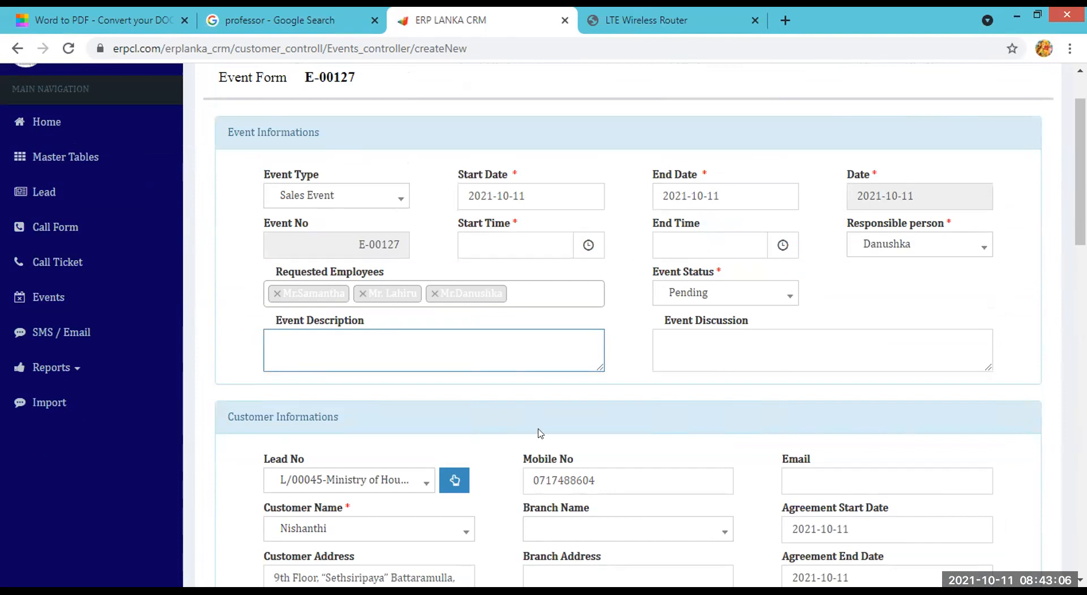
key(F5)
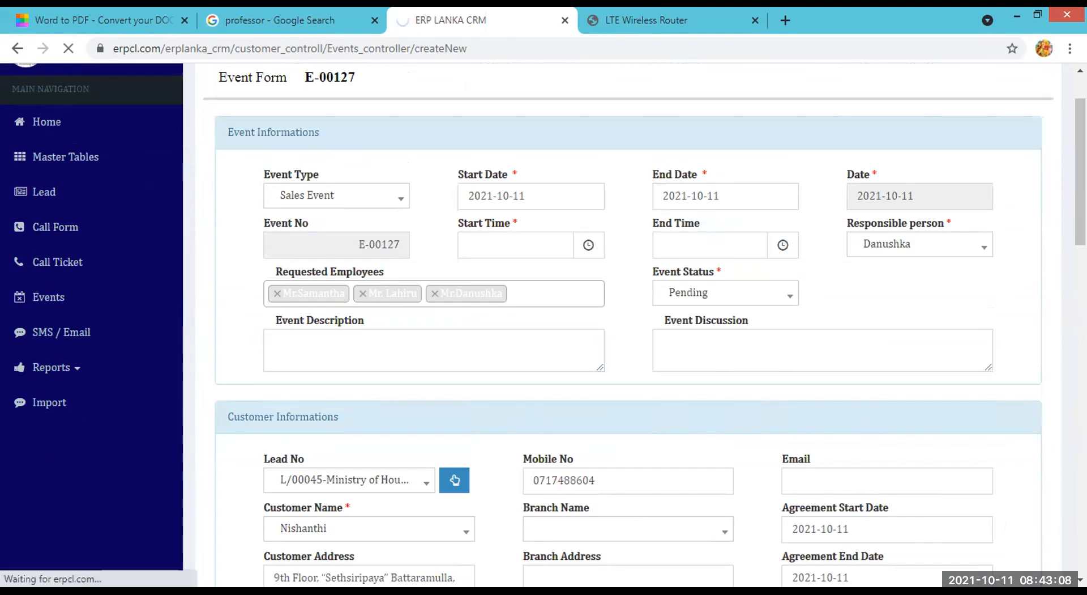